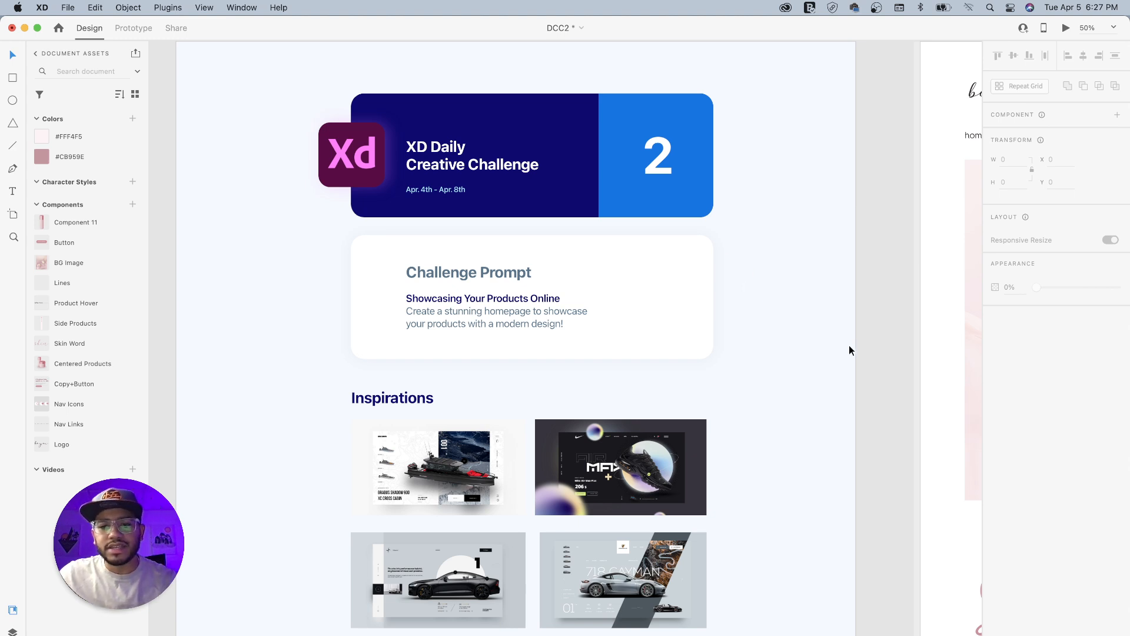
- Review the challenge prompt and the four product homepage examples in the Inspirations section
scroll(781, 383, "down", 5)
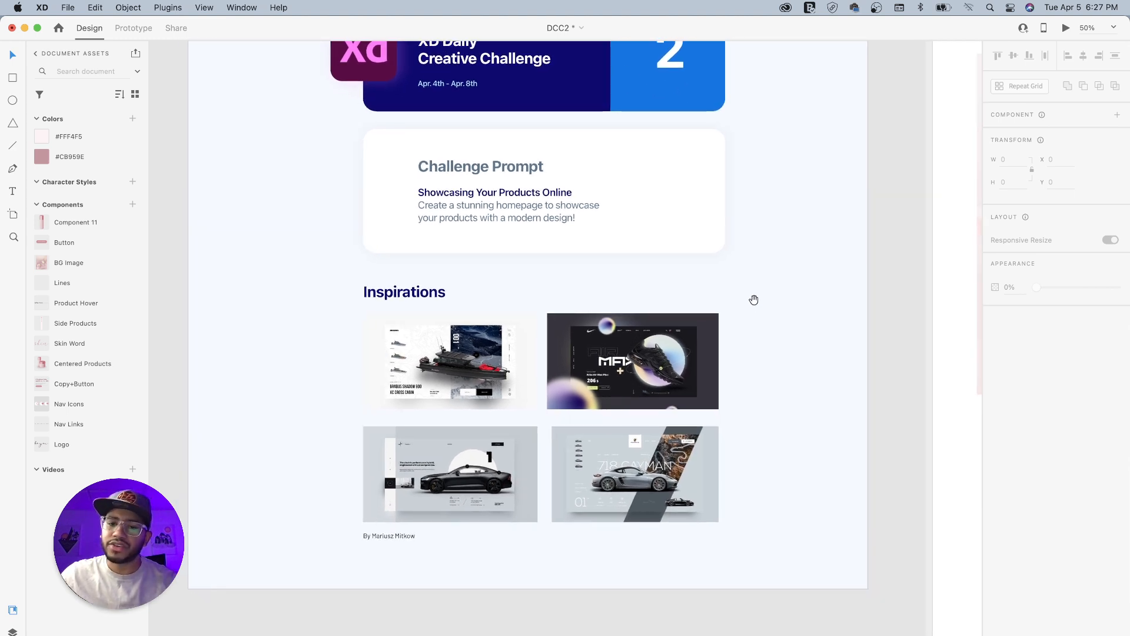
key("super+1")
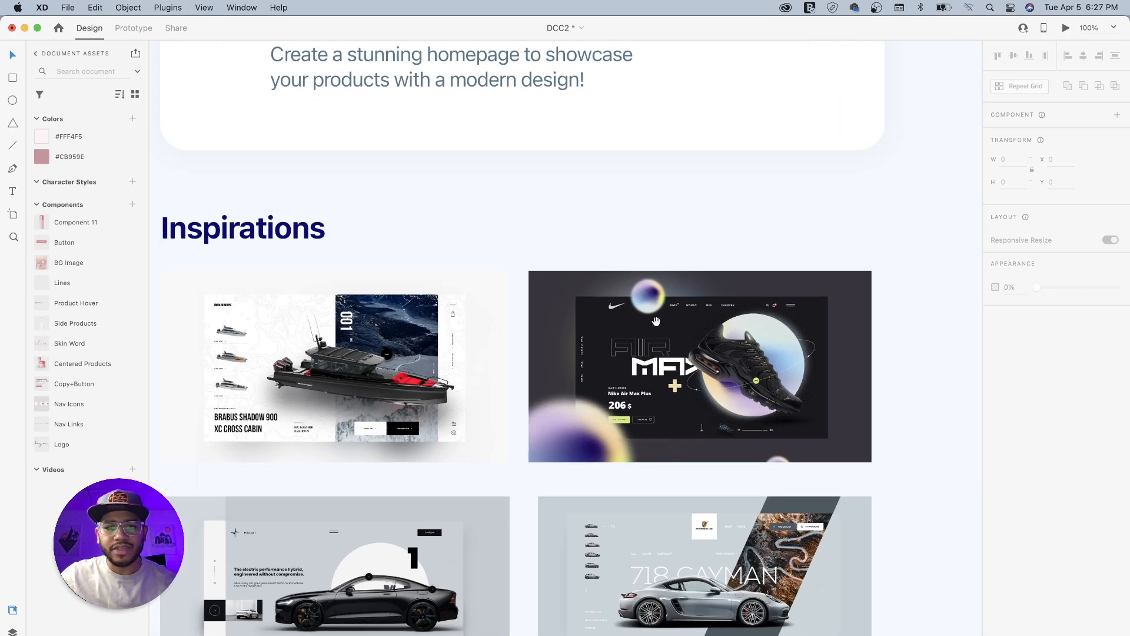
scroll(755, 305, "down", 6)
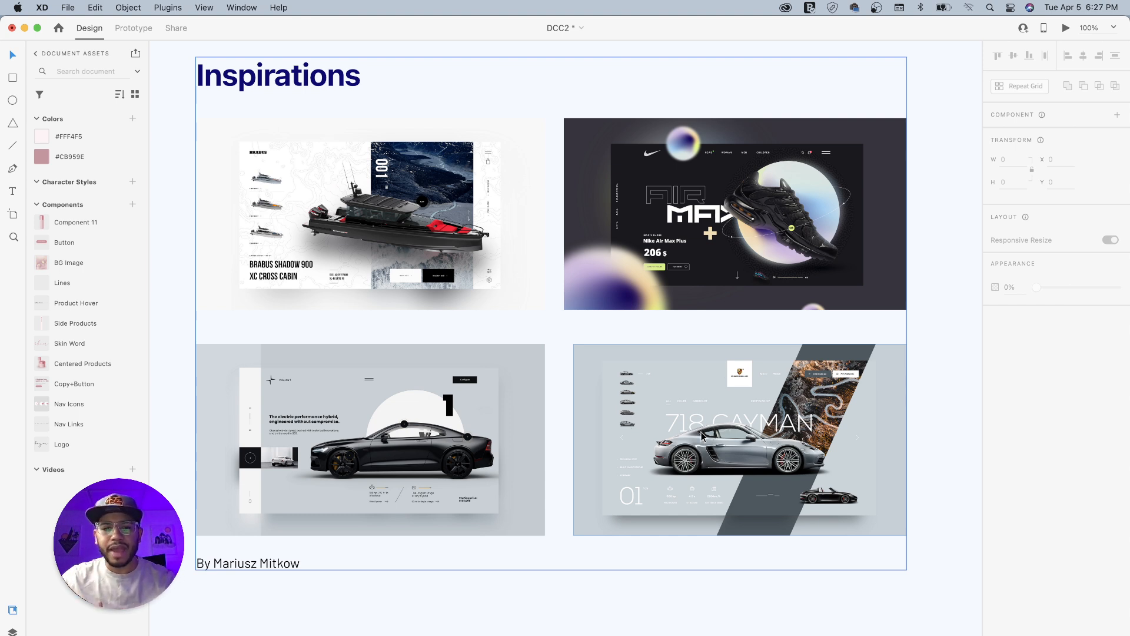
key("space")
left_click_drag(376, 381, 421, 295)
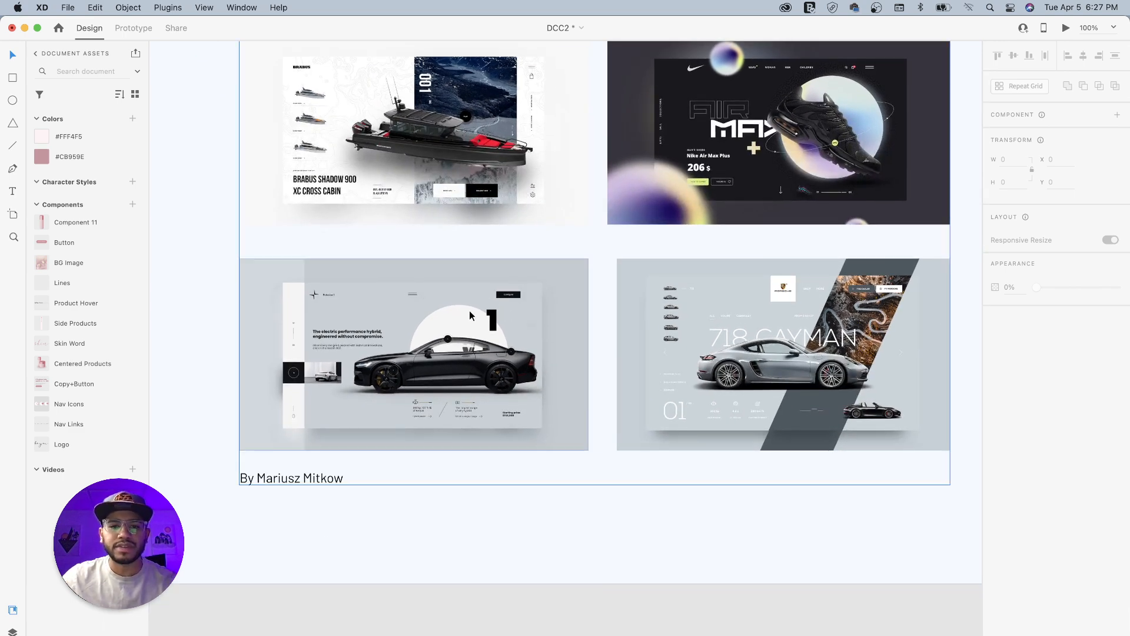
key("space")
left_click_drag(526, 267, 487, 360)
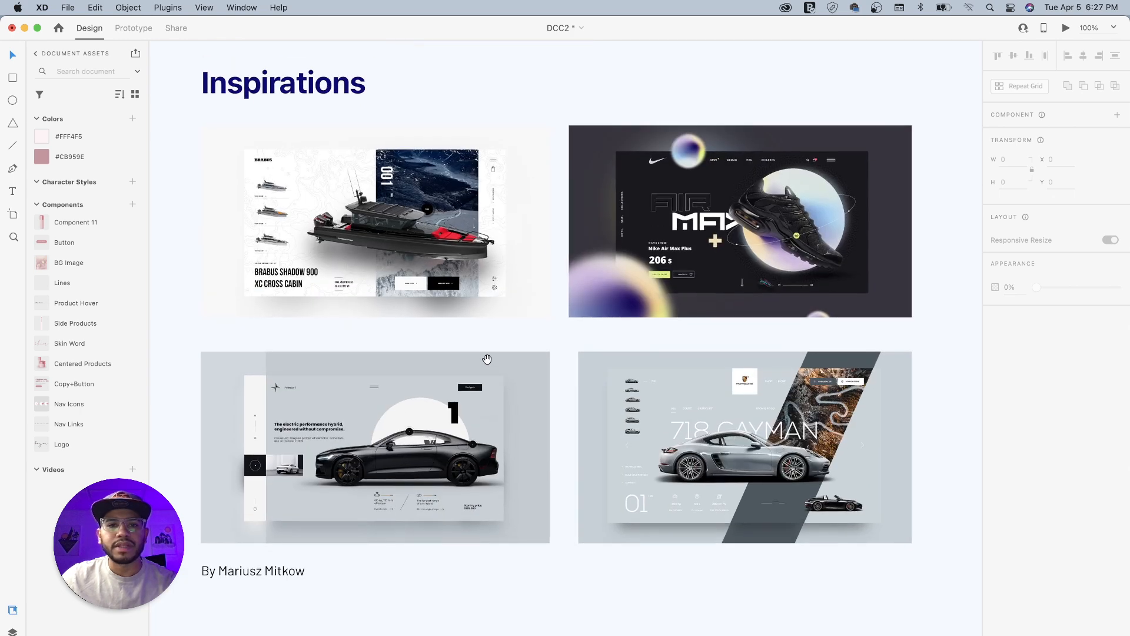
left_click_drag(687, 300, 556, 341)
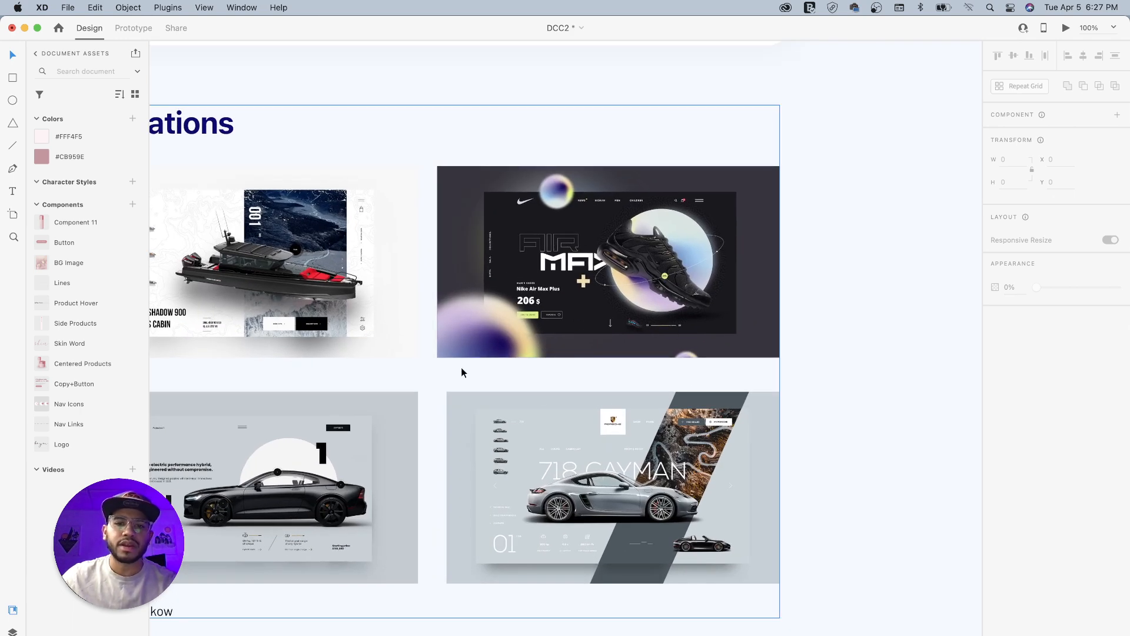
scroll(577, 358, "up", 1)
scroll(575, 353, "down", 1)
key("space")
left_click_drag(718, 260, 652, 452)
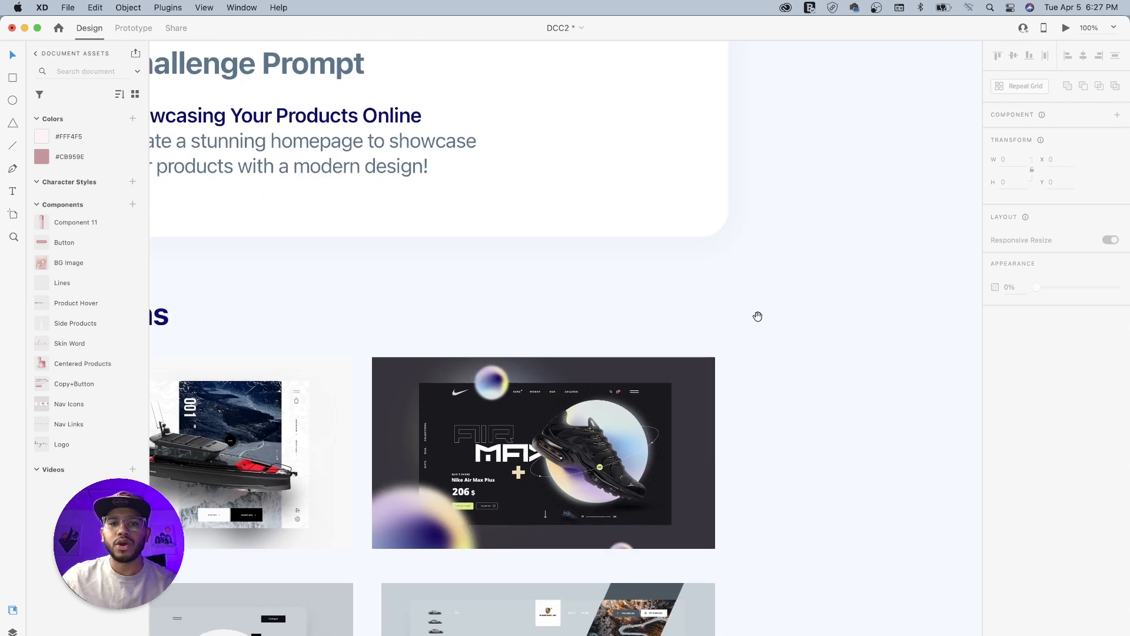
left_click_drag(758, 316, 656, 443)
key("super+minus")
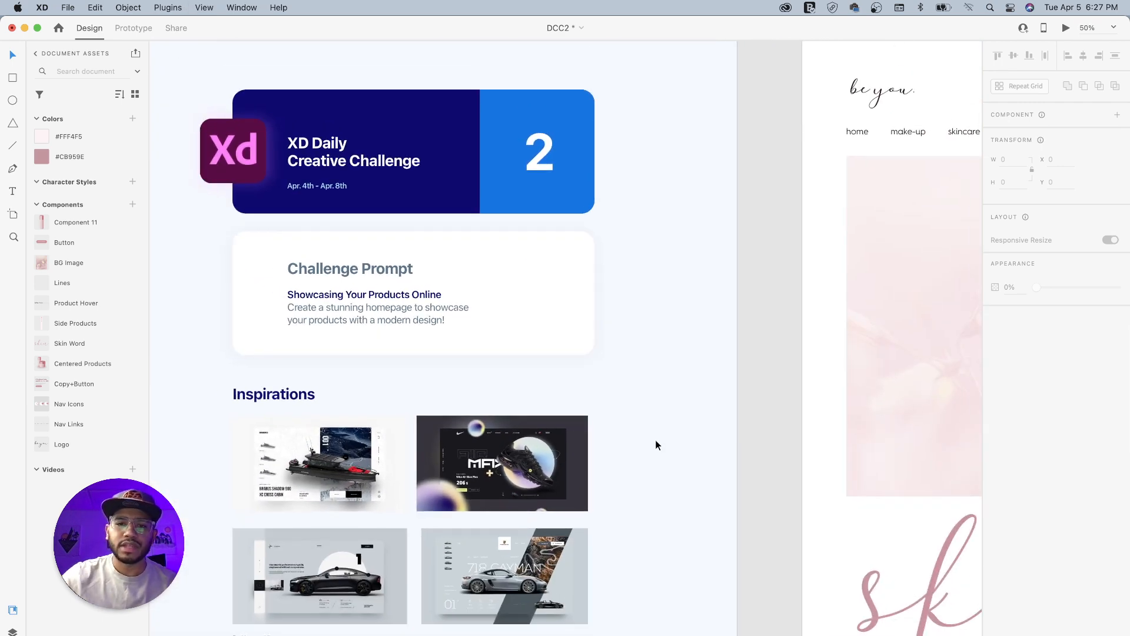
- Look over the "Showcasing Your Products Online - Assets" artboard from the logo and product images to the treatment copy
key("space")
left_click_drag(691, 308, 445, 374)
left_click_drag(691, 345, 352, 322)
mouse_move(571, 332)
left_mouse_down()
mouse_move(513, 342)
mouse_move(647, 316)
mouse_move(568, 337)
left_mouse_up()
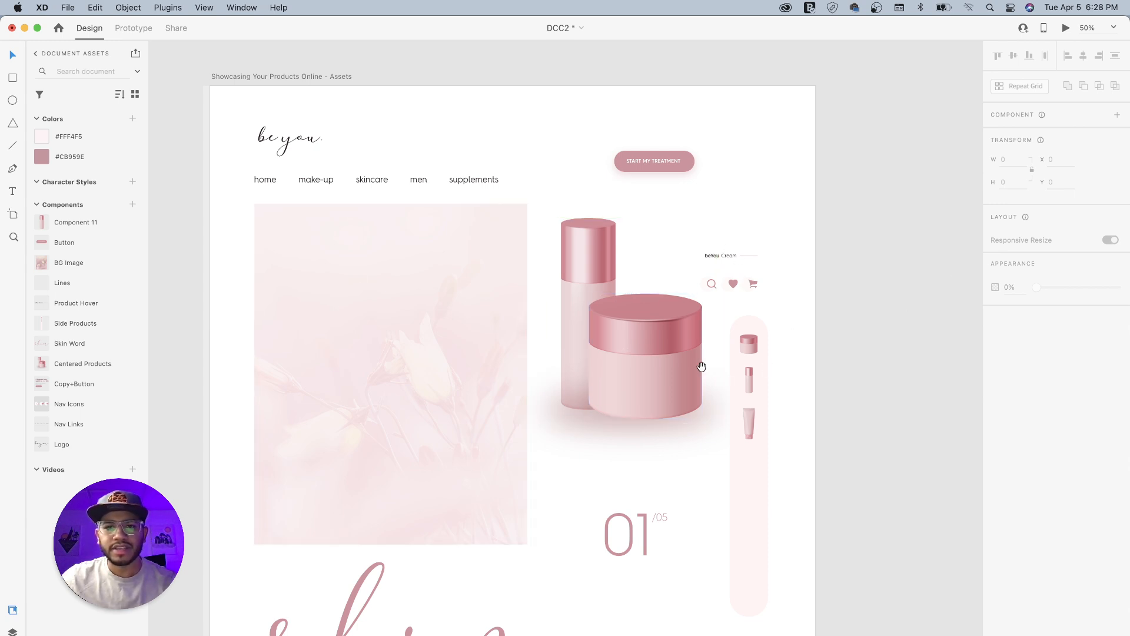
left_click_drag(703, 369, 681, 238)
left_click_drag(691, 379, 688, 280)
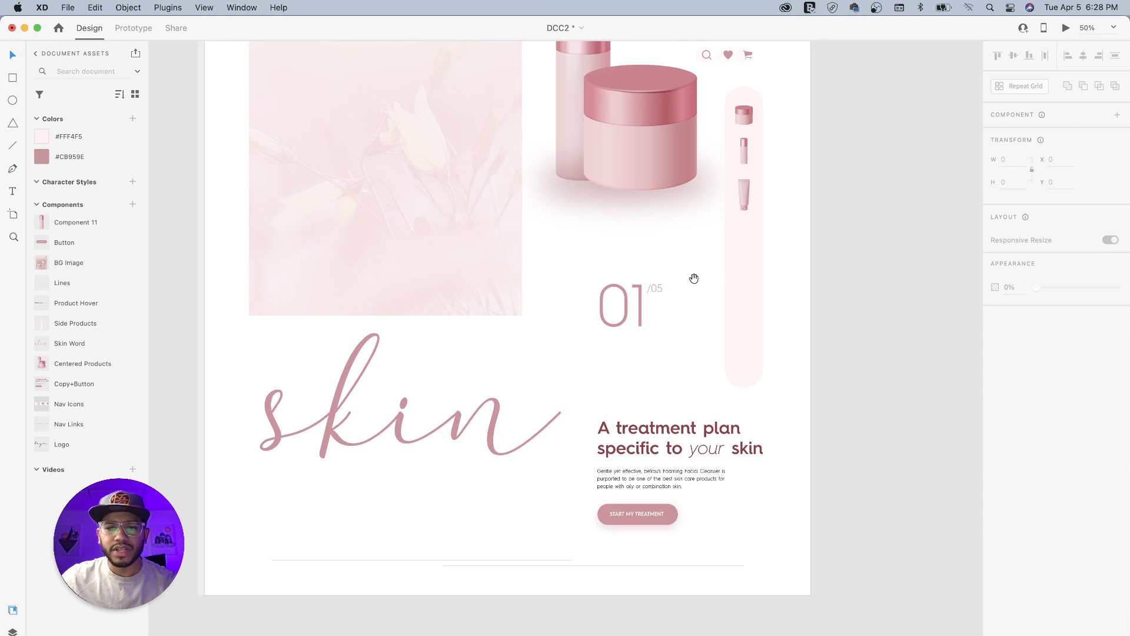
left_click_drag(718, 228, 679, 346)
left_click_drag(706, 247, 702, 364)
left_click_drag(525, 334, 676, 322)
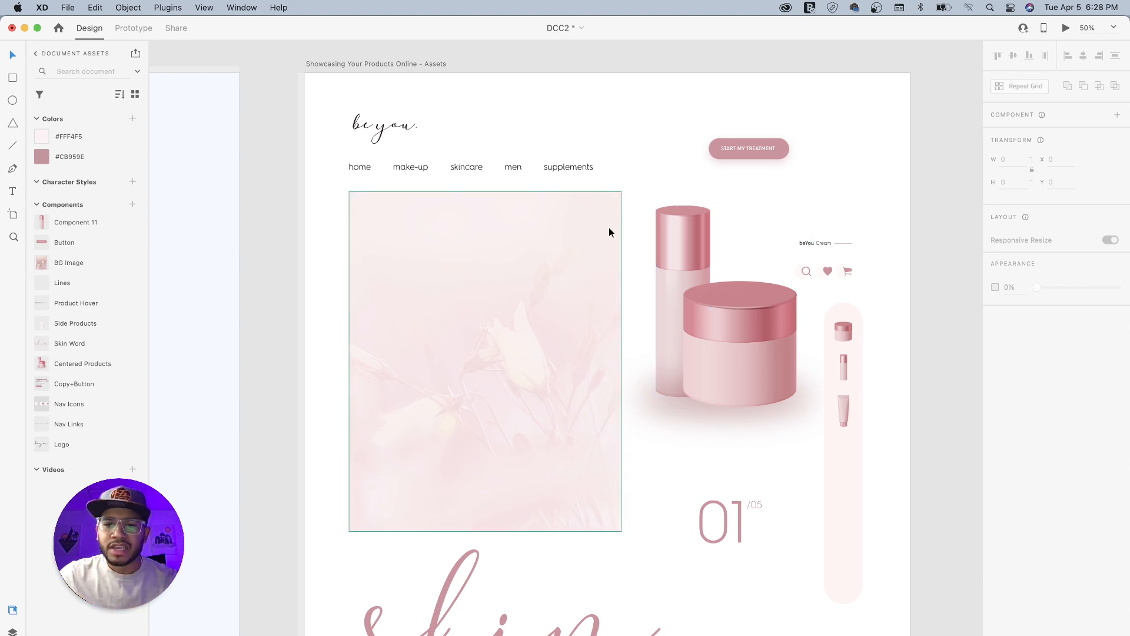
scroll(677, 314, "right", 15)
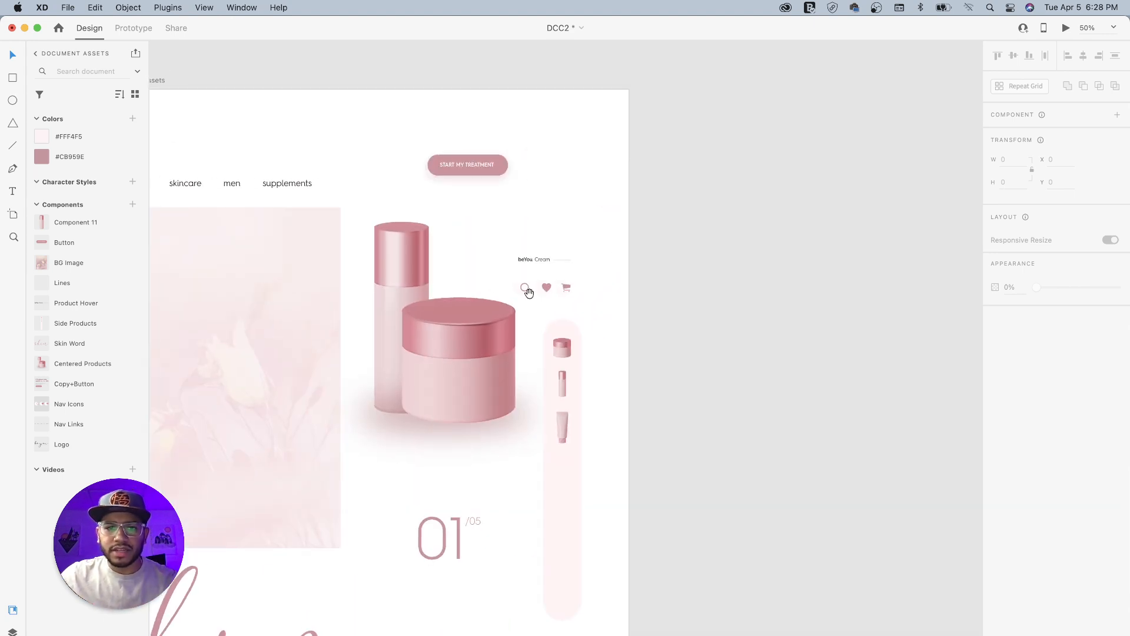
scroll(497, 279, "left", 2)
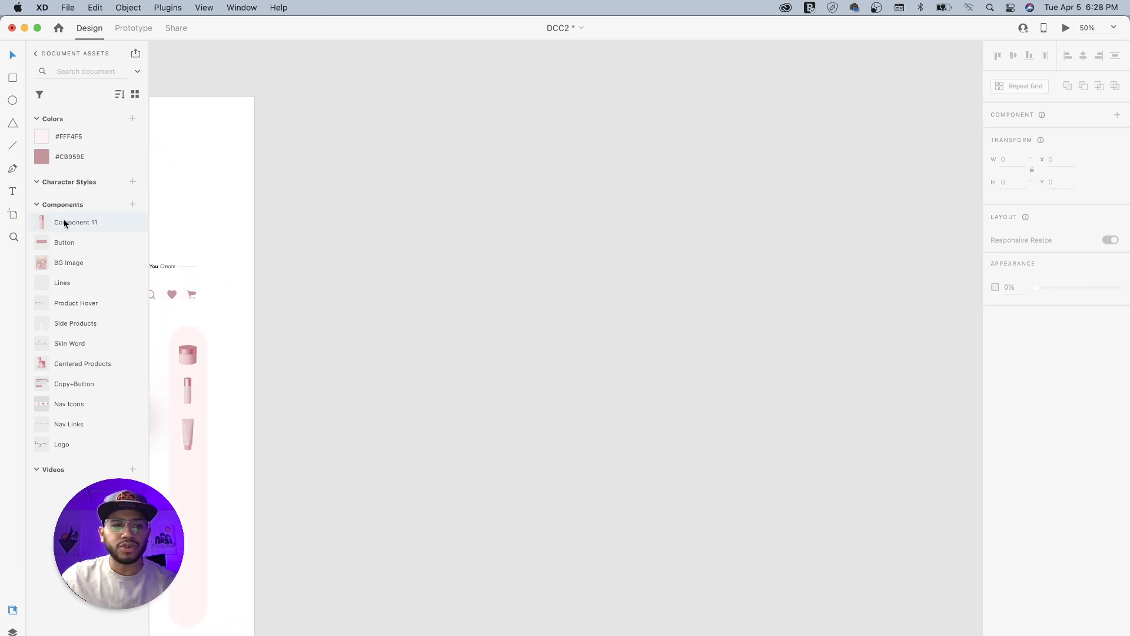
- Add a new artboard using the Web 1920 preset (1920 × 1080) beside the assets artboard
left_click(13, 216)
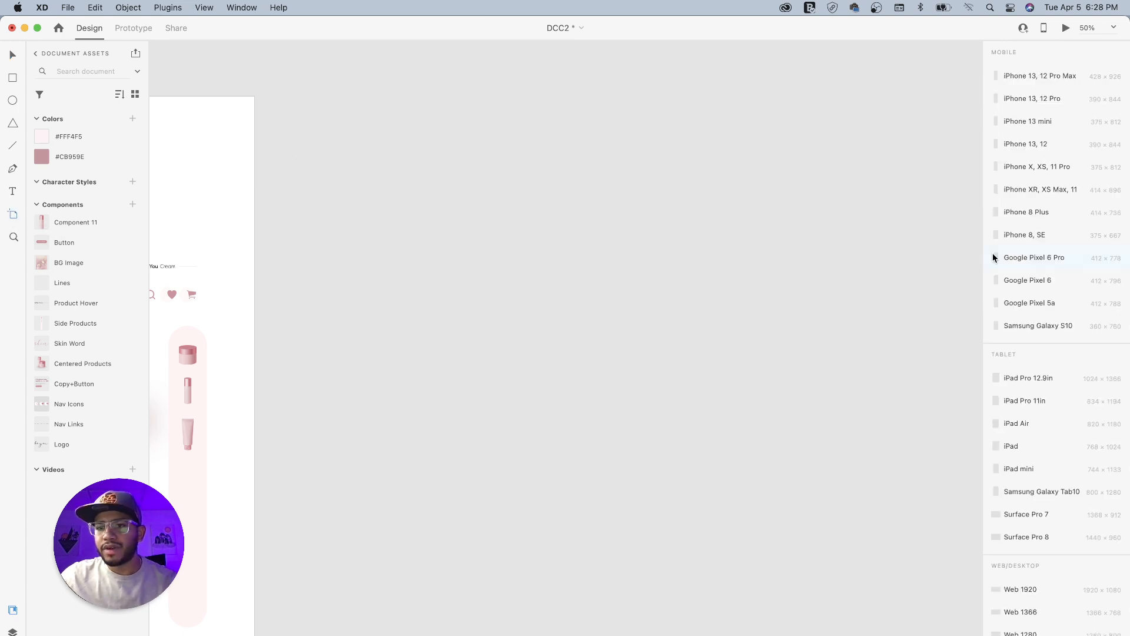
scroll(1054, 271, "down", 2)
scroll(1037, 284, "down", 5)
scroll(1037, 285, "down", 2)
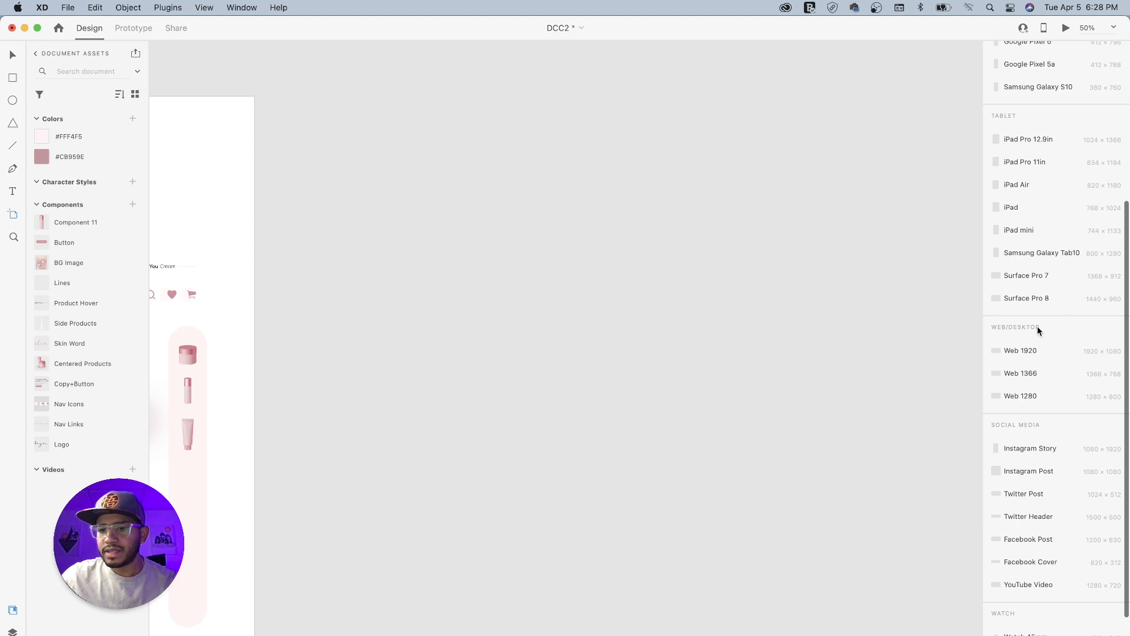
left_click(1029, 351)
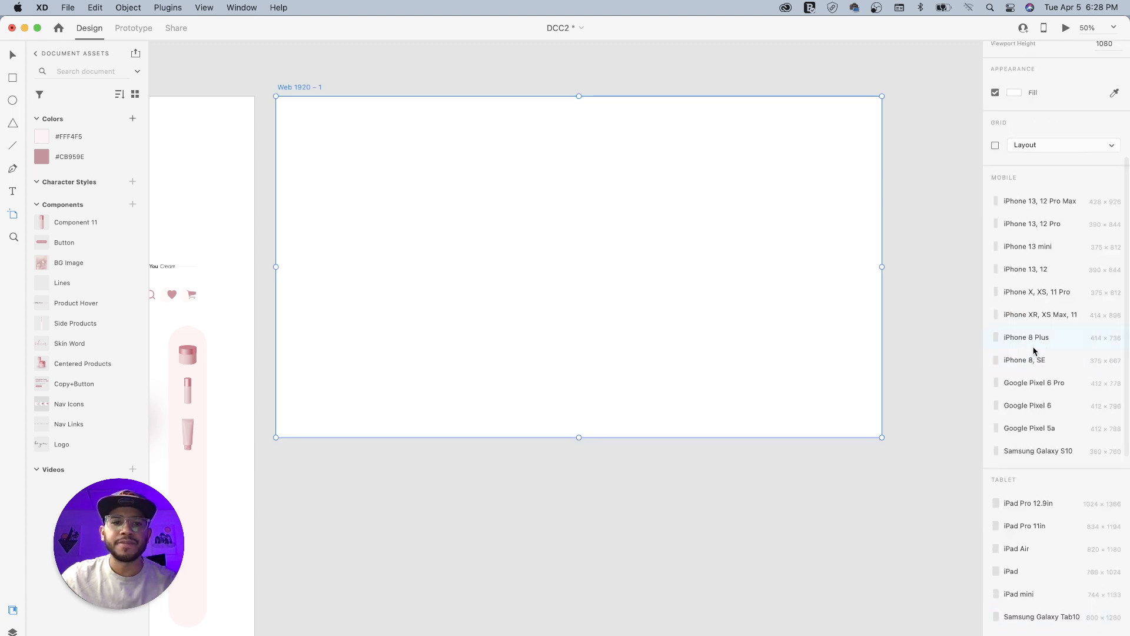
- Rename the new artboard as Cosmetic Website
left_click(12, 55)
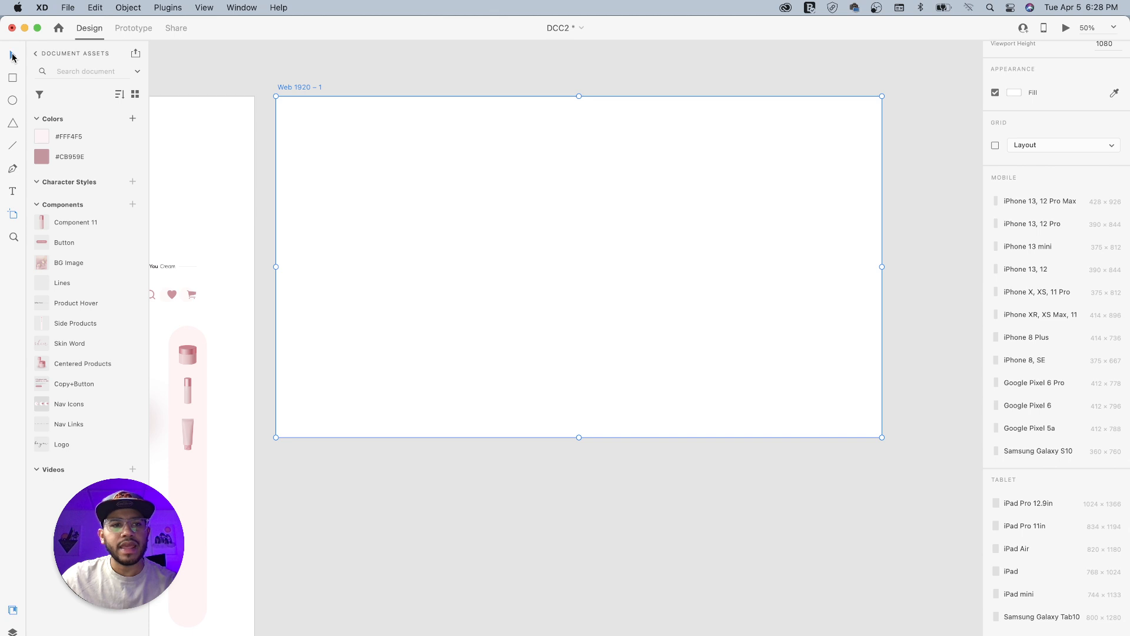
double_click(305, 88)
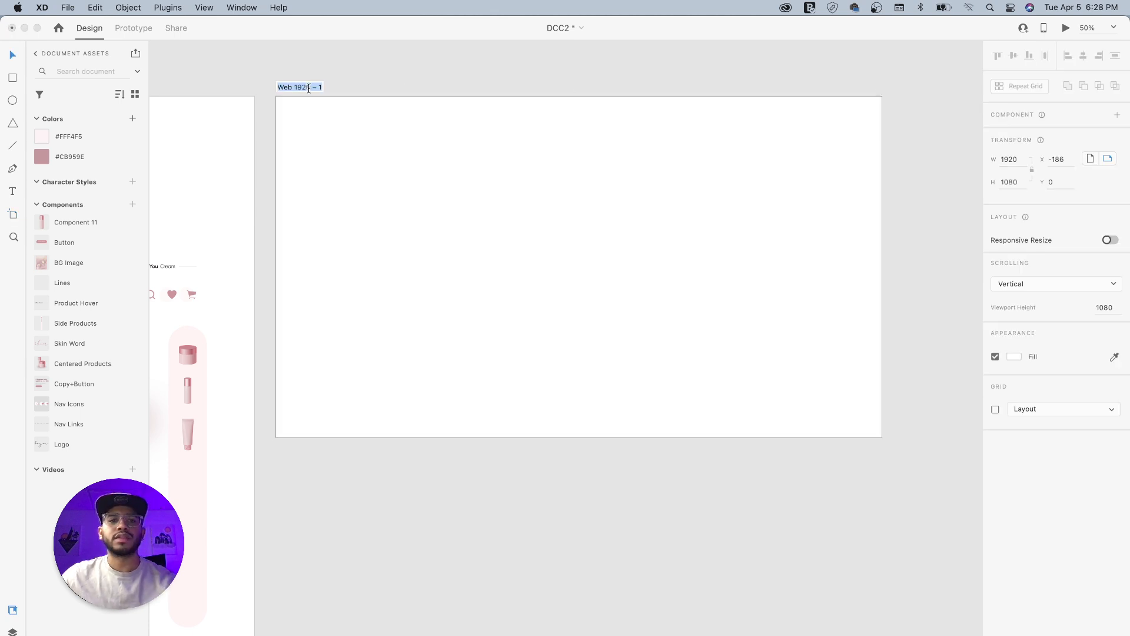
type("dosmetic Website")
key("Return")
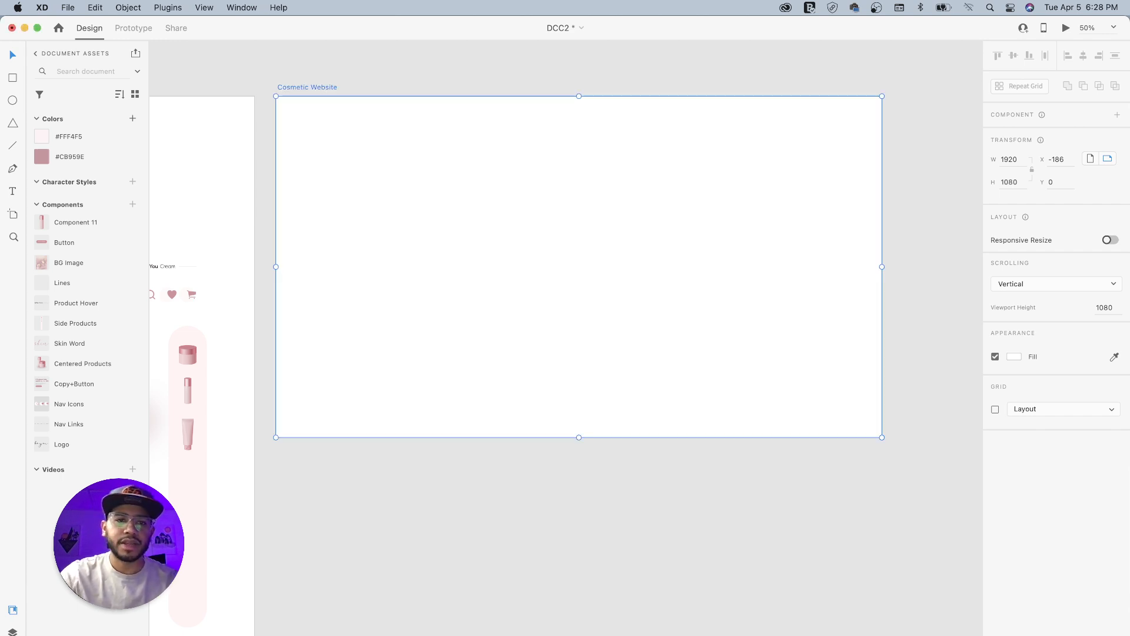
- Examine the supplied cosmetic design pieces again, along with the document's artboard list and its saved colors and components
left_click(411, 108)
left_click_drag(320, 110, 547, 171)
left_click_drag(321, 248, 653, 186)
left_click_drag(645, 335, 526, 319)
left_click_drag(675, 211, 643, 217)
left_click_drag(361, 263, 526, 214)
left_click_drag(638, 309, 569, 261)
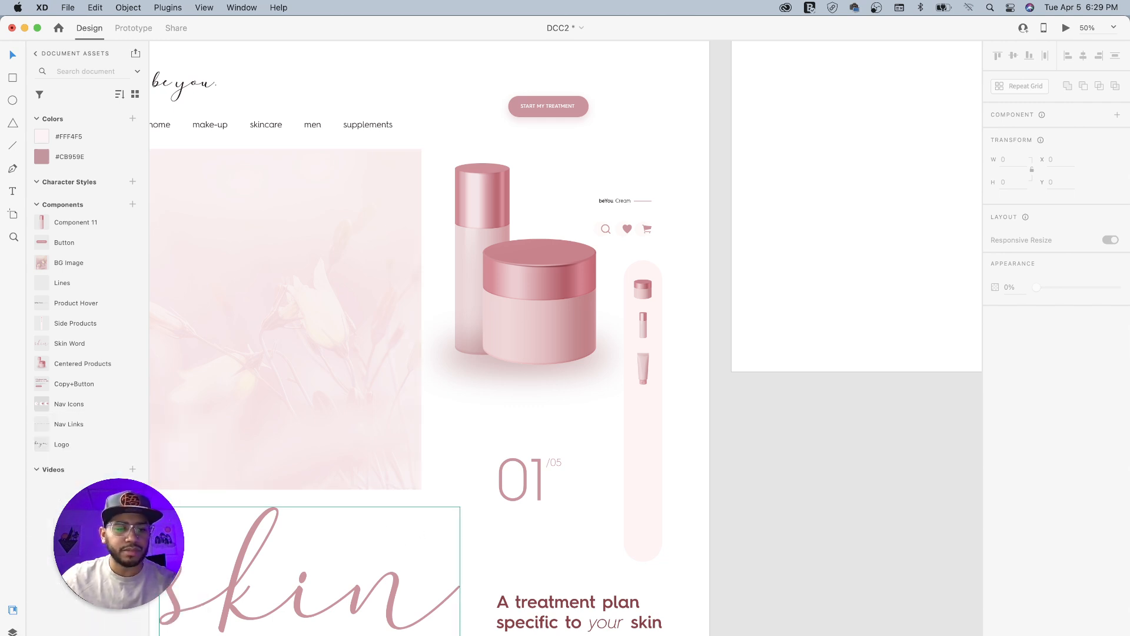
left_click(12, 632)
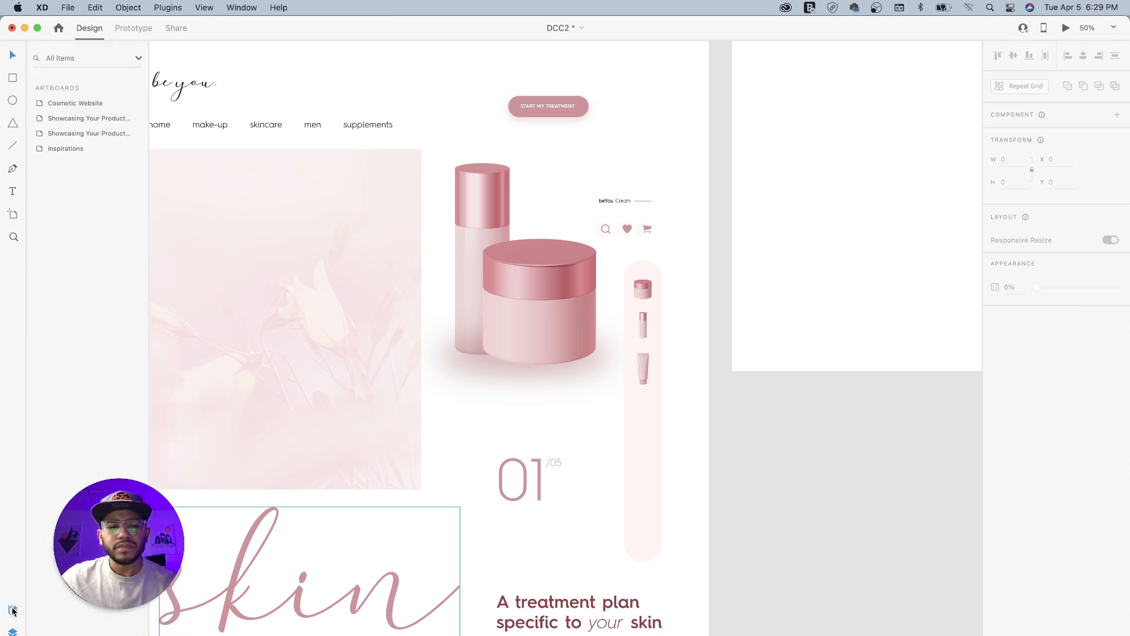
left_click(12, 610)
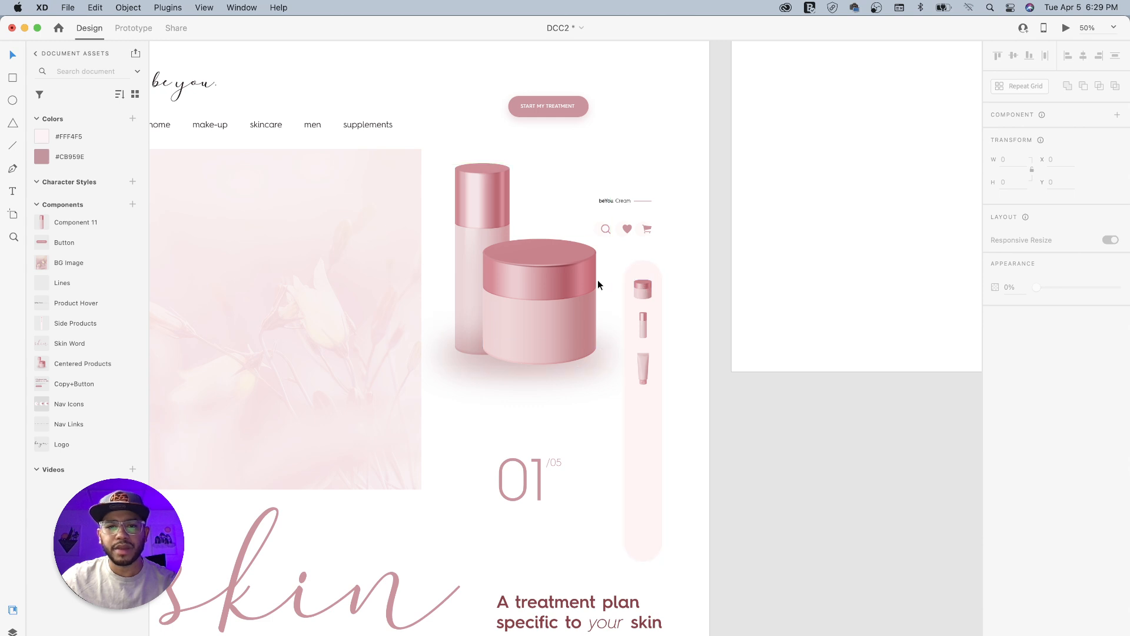
- Draw a 1920 × 1080 rectangle covering the whole Cosmetic Website artboard and remove its border
left_click_drag(846, 186, 445, 294)
left_click_drag(606, 292, 539, 294)
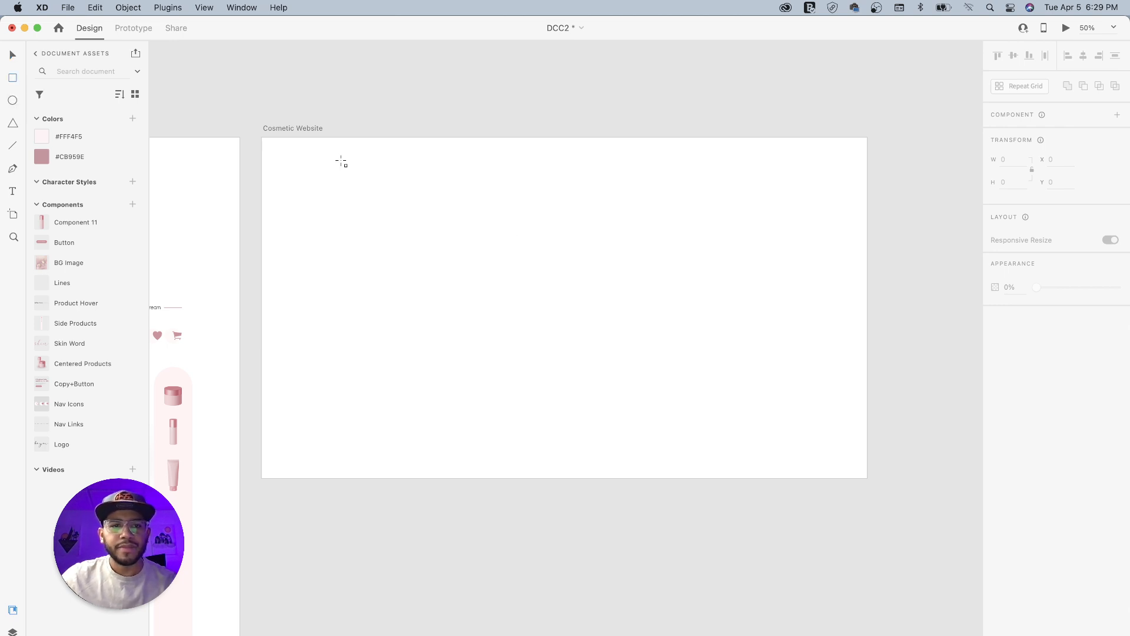
left_click_drag(262, 138, 867, 478)
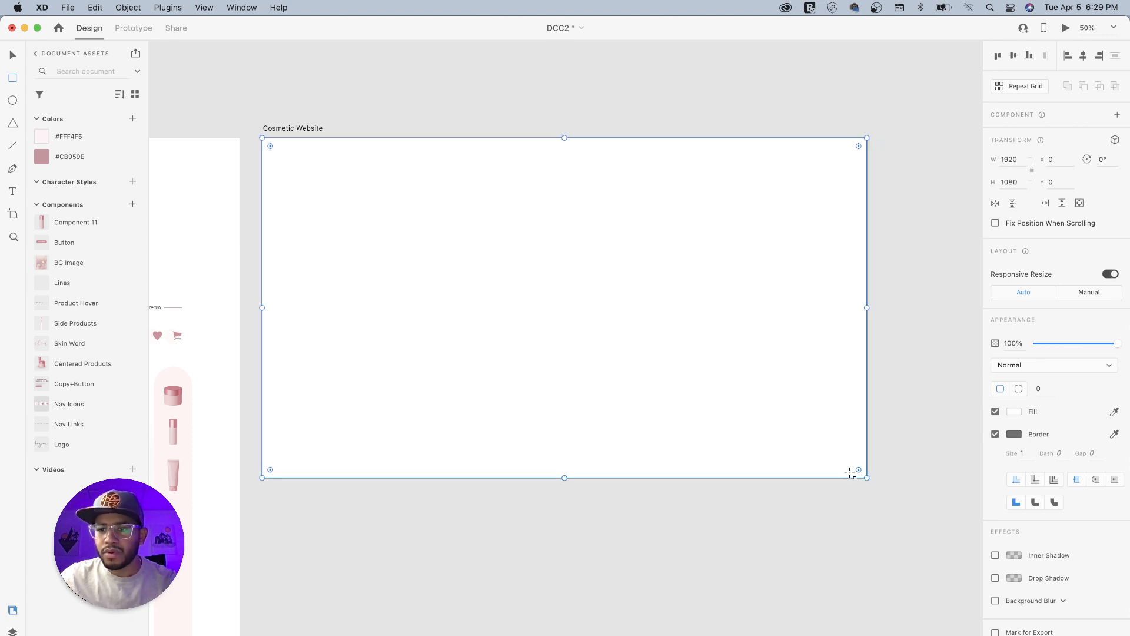
left_click(995, 434)
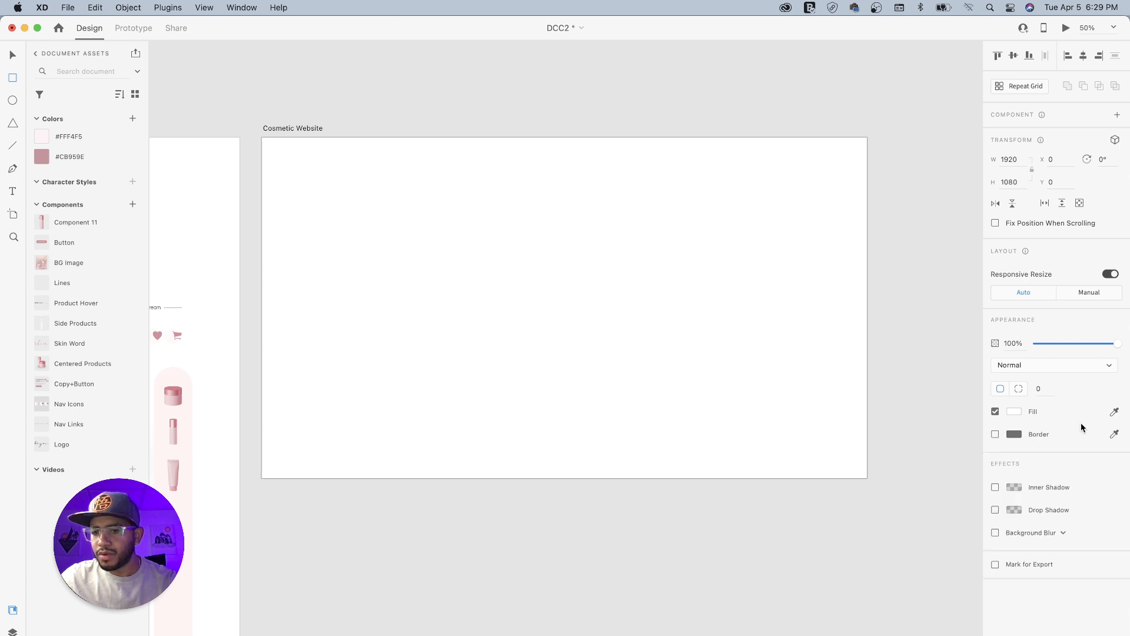
- Give the background rectangle a linear gradient fill running diagonally from beyond its upper-right edge to below its lower-left area
left_click(1014, 412)
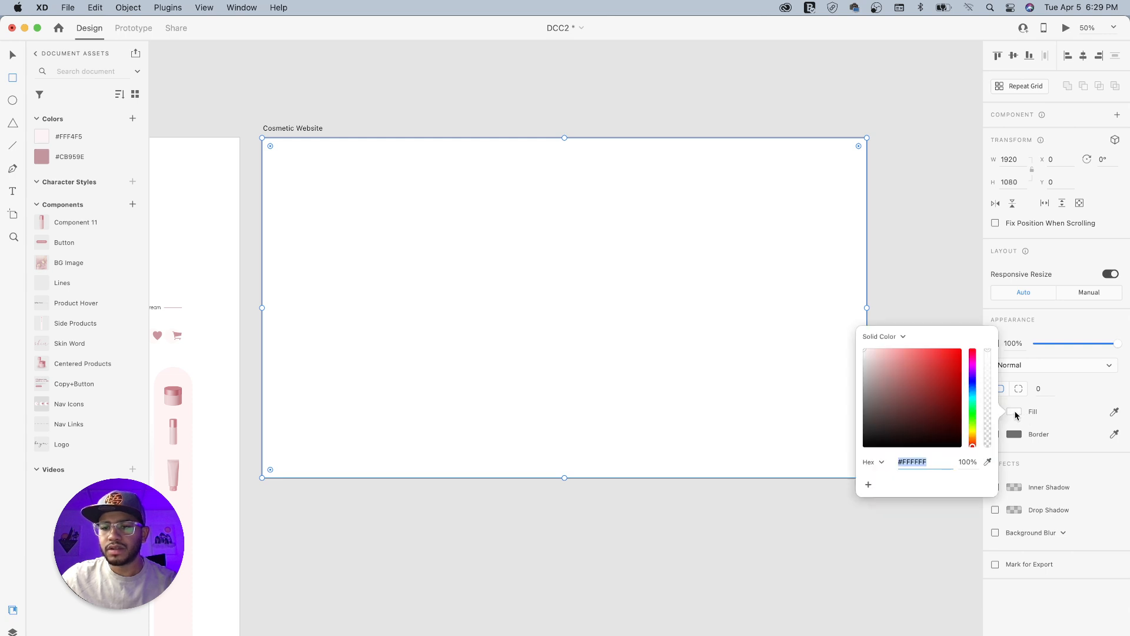
left_click(898, 338)
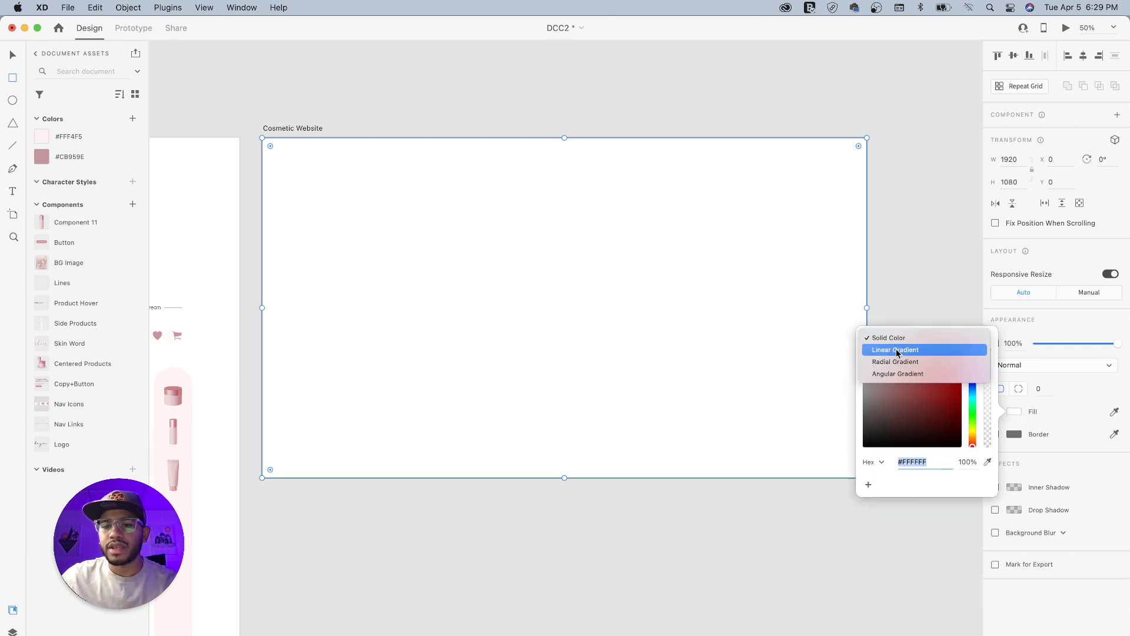
left_click(901, 351)
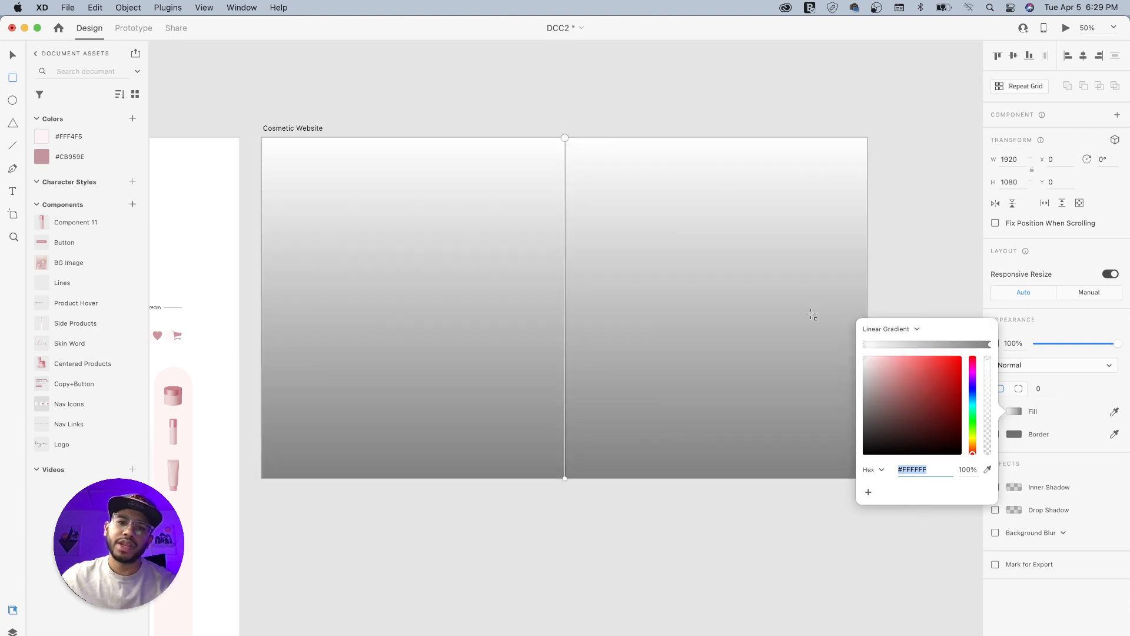
left_click_drag(563, 139, 762, 113)
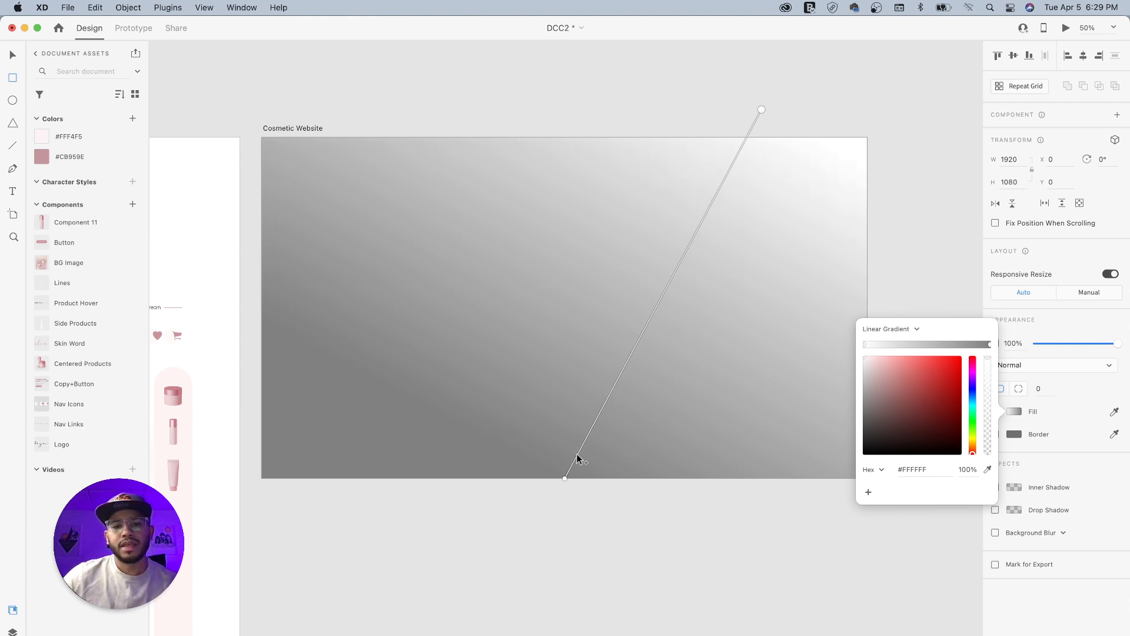
left_click_drag(565, 480, 419, 531)
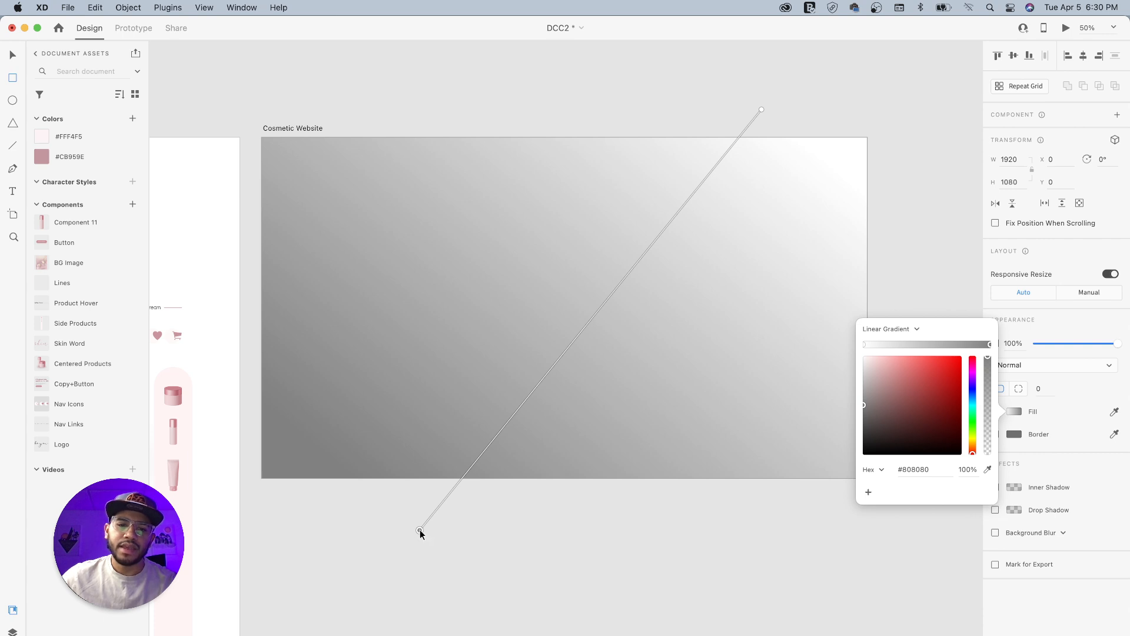
- Color the gradient's lower-left stop by sampling the saved #FFF4F5 swatch, and move that stop closer to the artboard's bottom edge
left_click(989, 471)
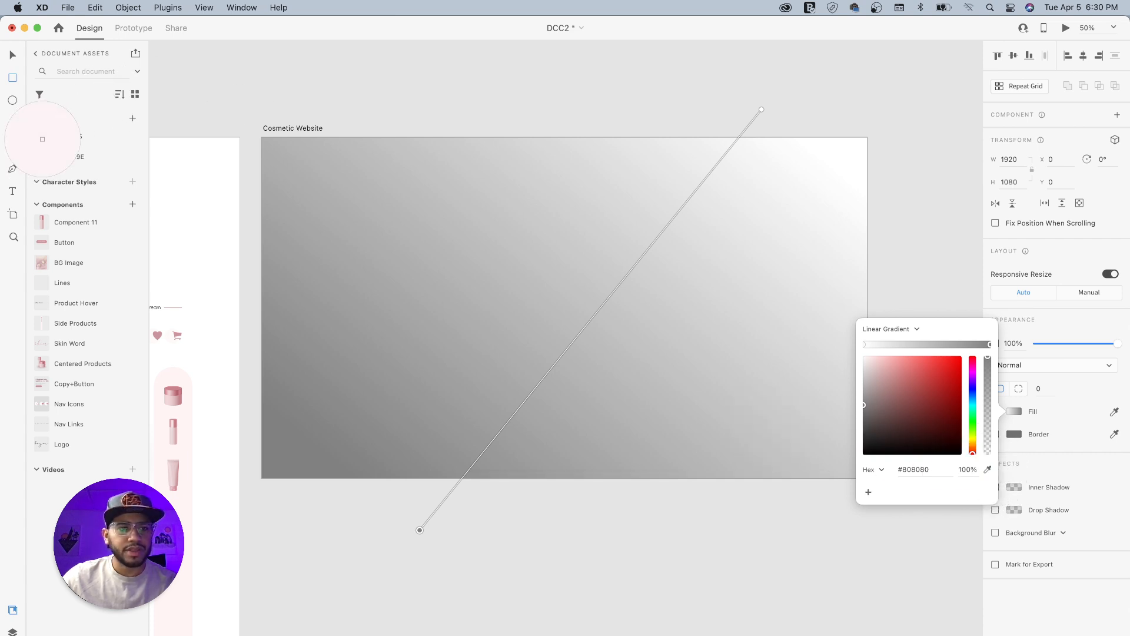
left_click(42, 138)
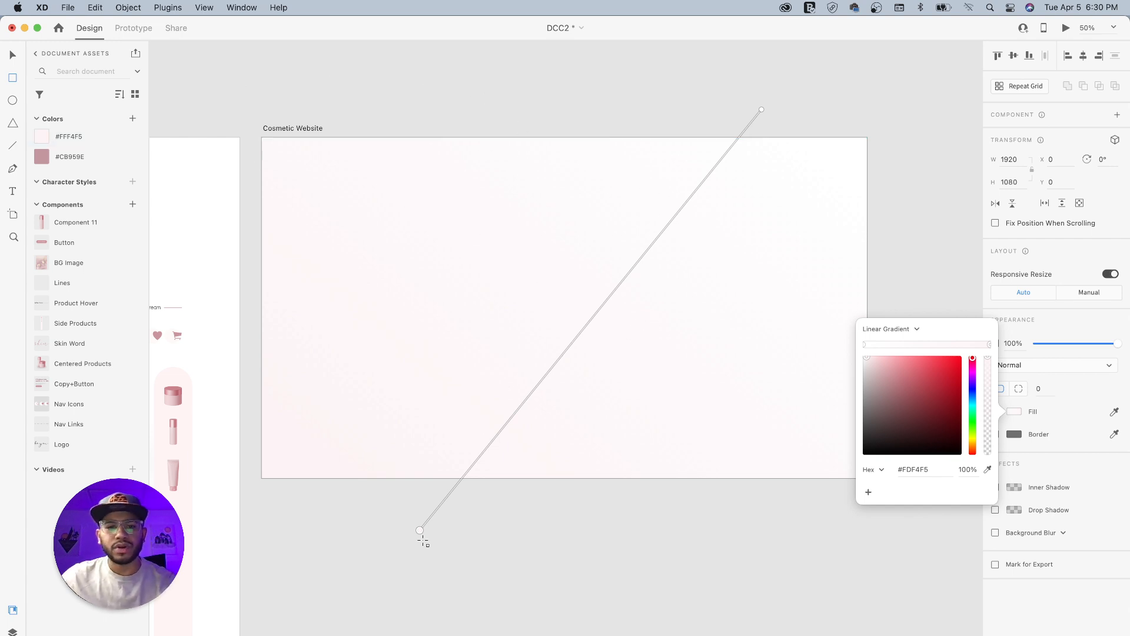
left_click_drag(420, 530, 452, 480)
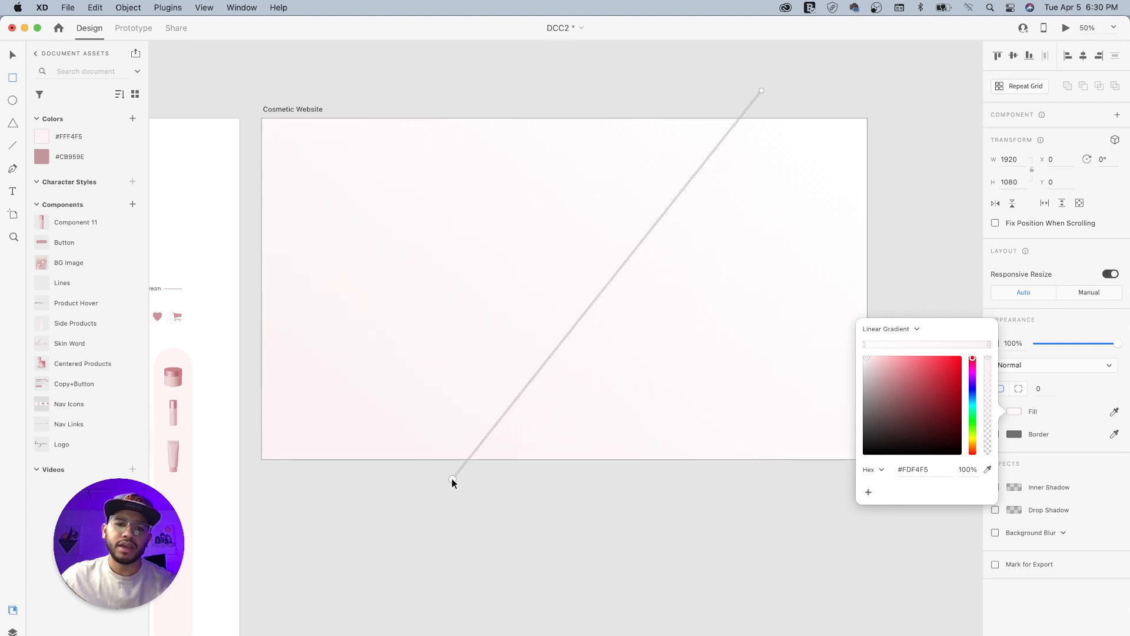
left_click_drag(452, 478, 451, 480)
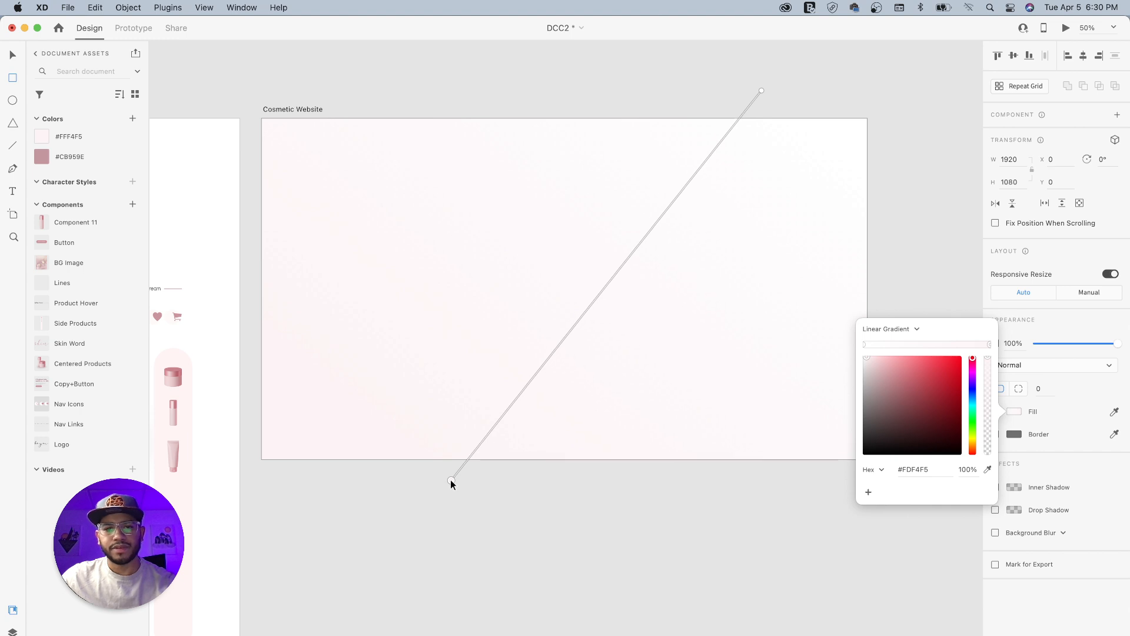
left_click(13, 55)
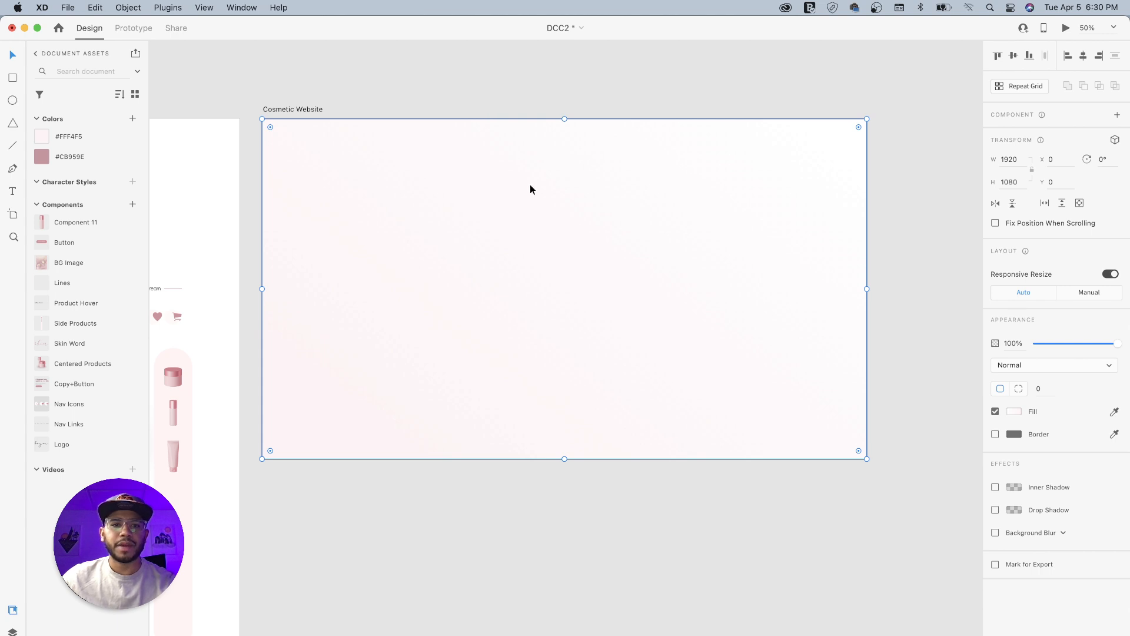
- Rename the gradient background rectangle's layer to Bg and lock it
left_click(13, 631)
double_click(69, 104)
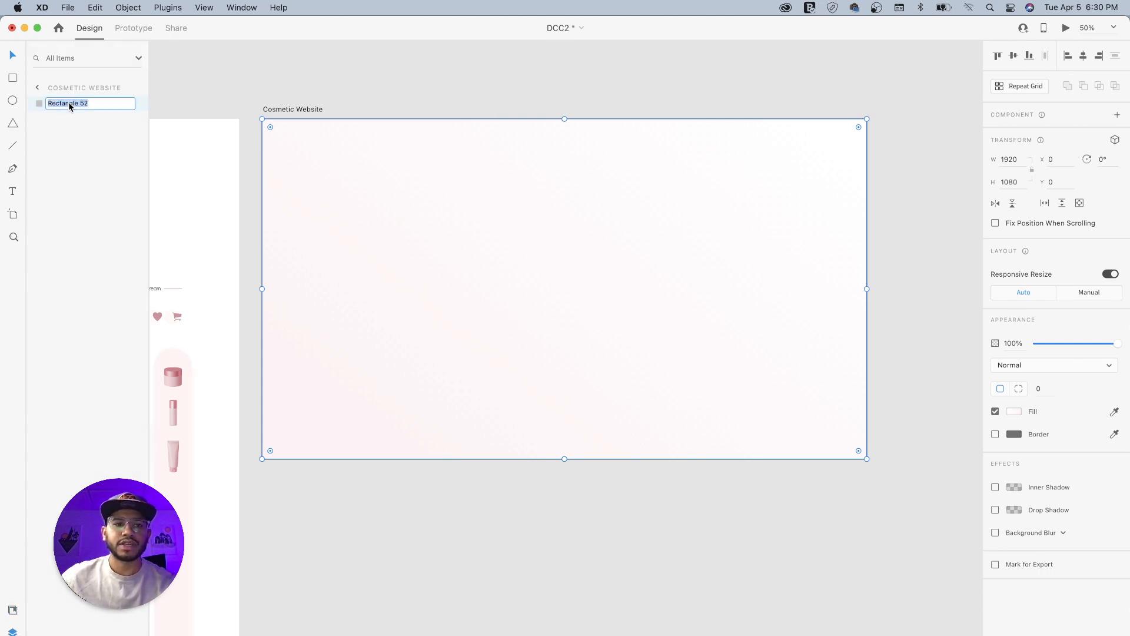
type("Bg")
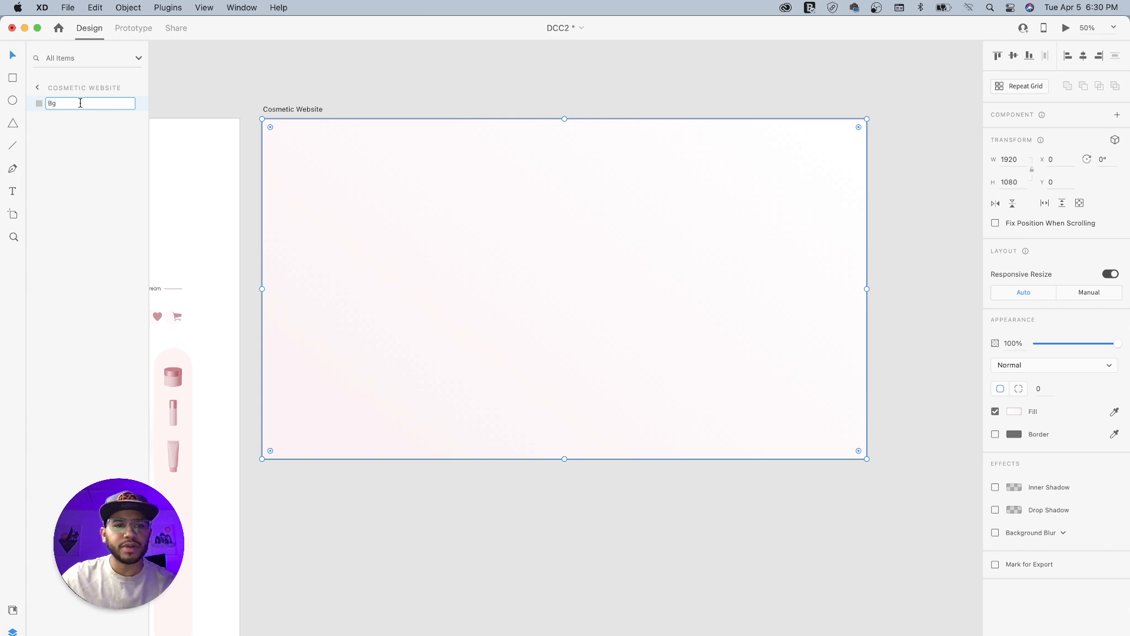
key("Return")
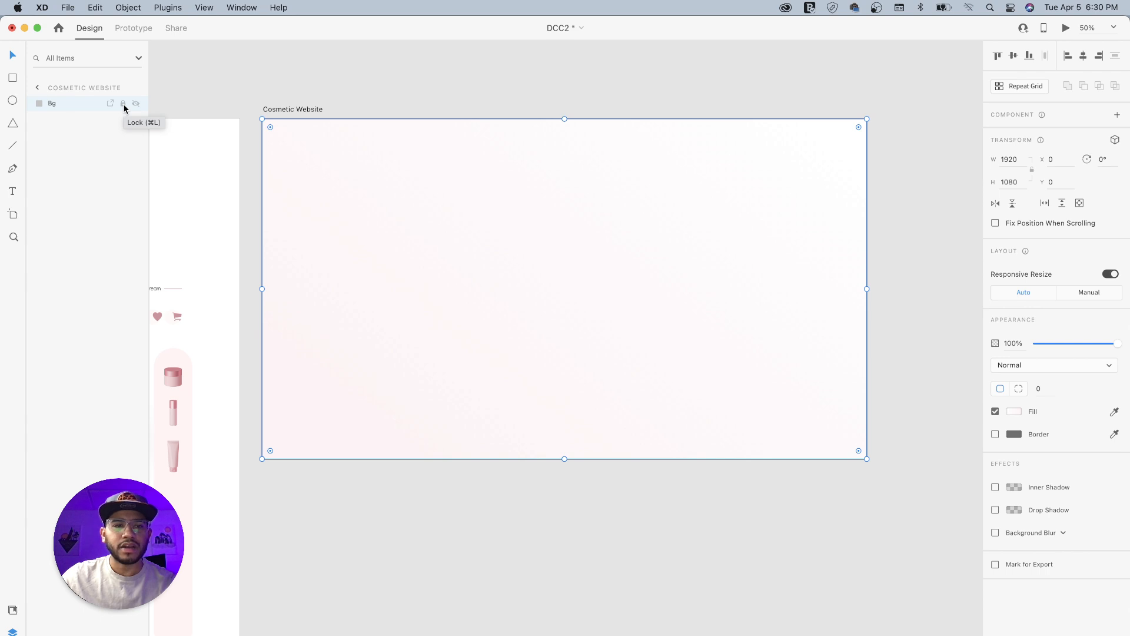
left_click(125, 108)
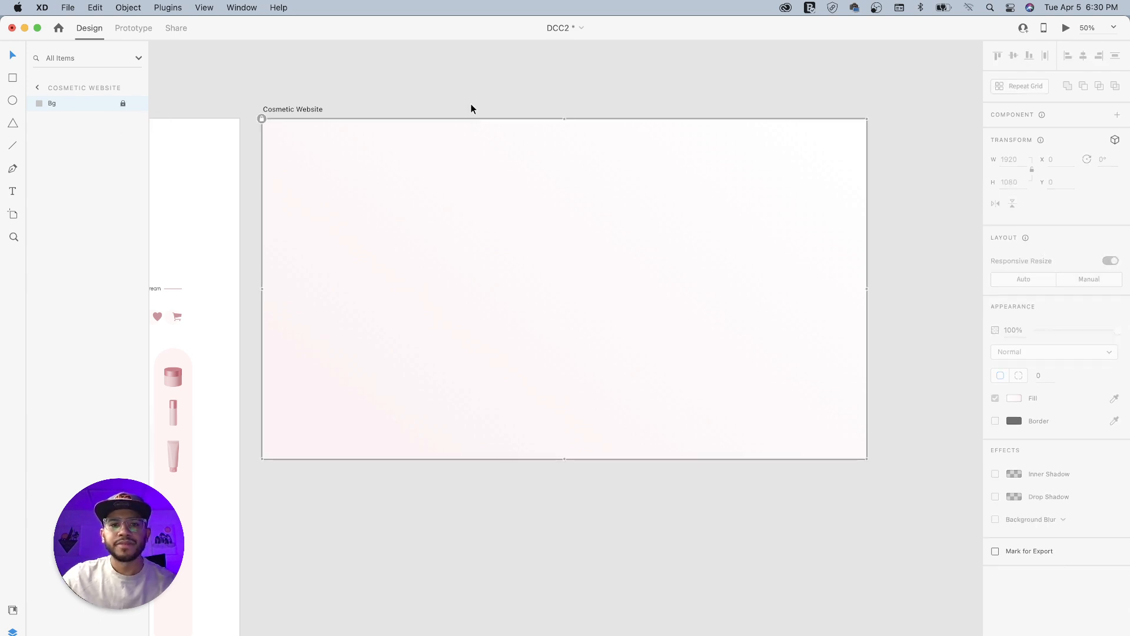
- Place vertical guides on the Cosmetic Website artboard at the outer edges of its 12-column layout grid, with the grid shown only while placing them
left_click(624, 235)
left_click_drag(509, 219, 714, 336)
left_click_drag(530, 395, 706, 308)
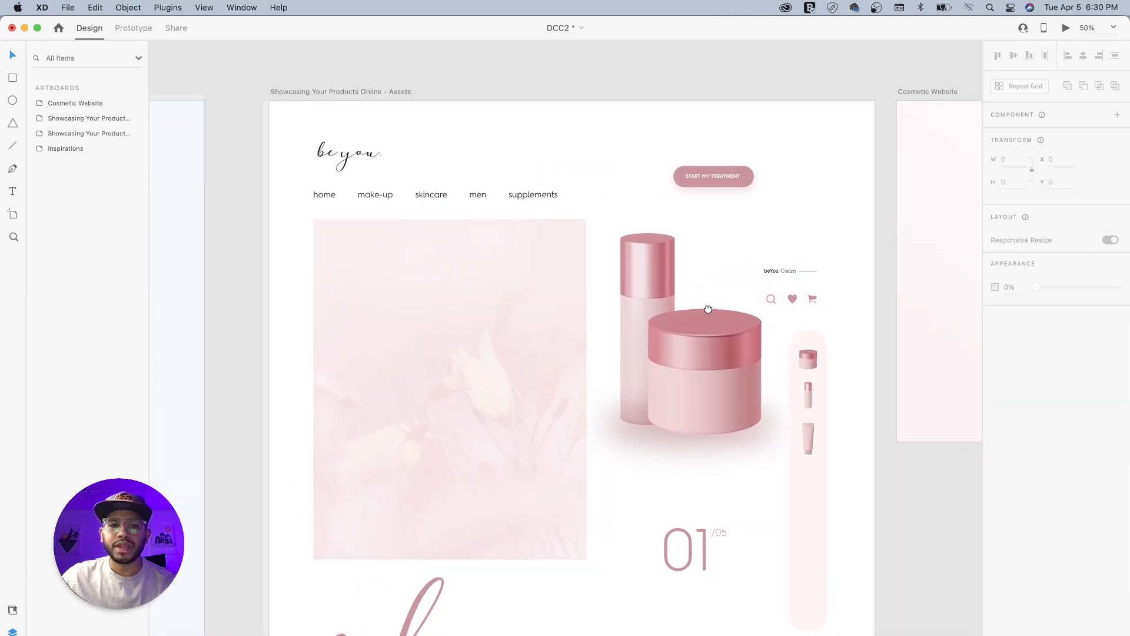
left_click_drag(694, 402, 602, 396)
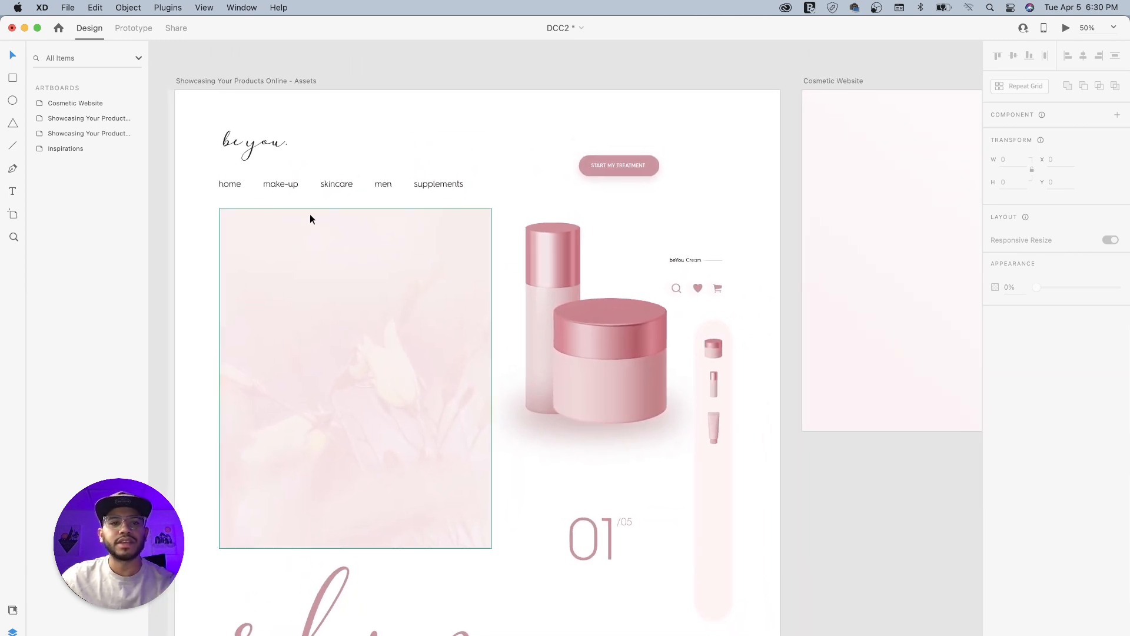
left_click_drag(576, 204, 431, 230)
left_click_drag(652, 221, 415, 275)
left_click_drag(535, 256, 387, 277)
left_click(316, 181)
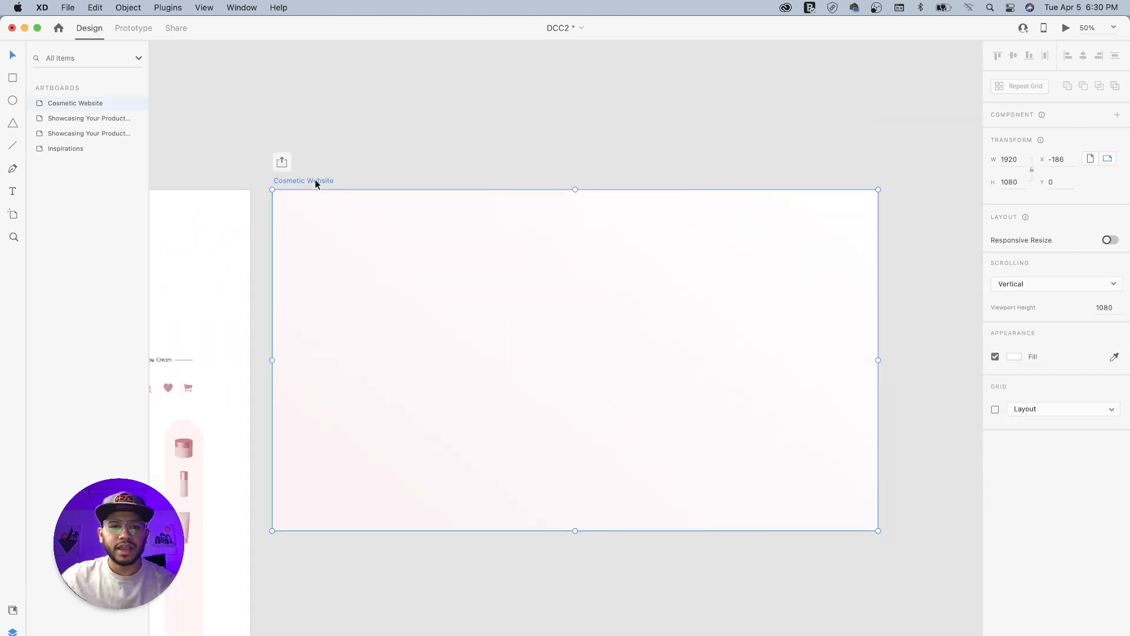
left_click(995, 410)
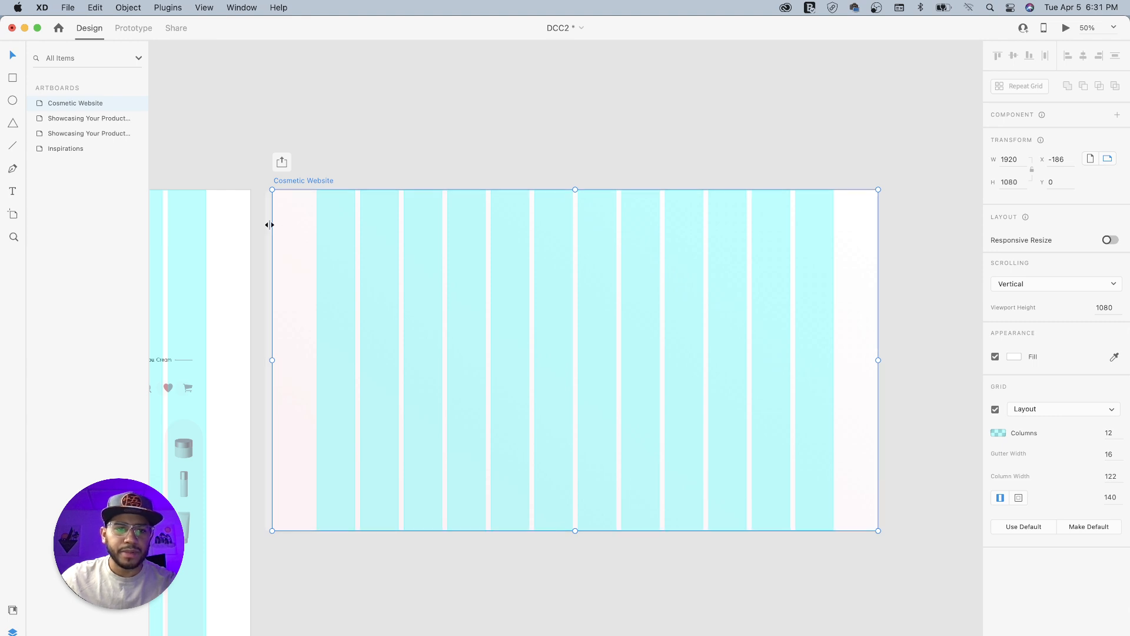
left_click_drag(269, 224, 833, 243)
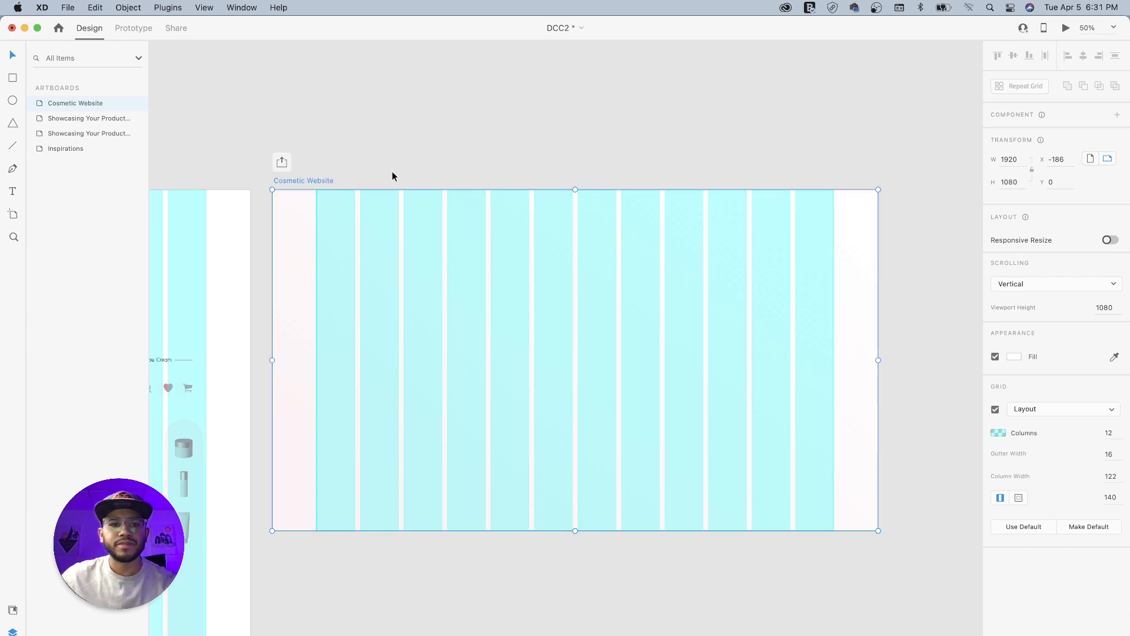
left_click(995, 411)
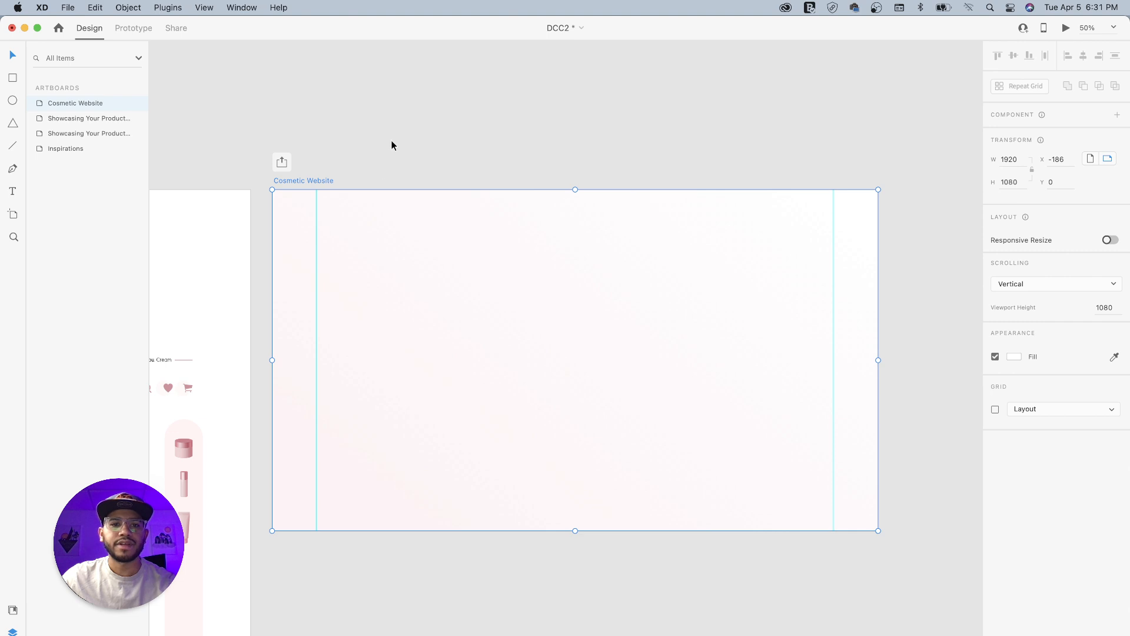
- Copy the logo, navigation links and centered products from the assets artboard onto the Cosmetic Website artboard
scroll(330, 161, "left", 10)
scroll(483, 180, "right", 3)
left_click(281, 252)
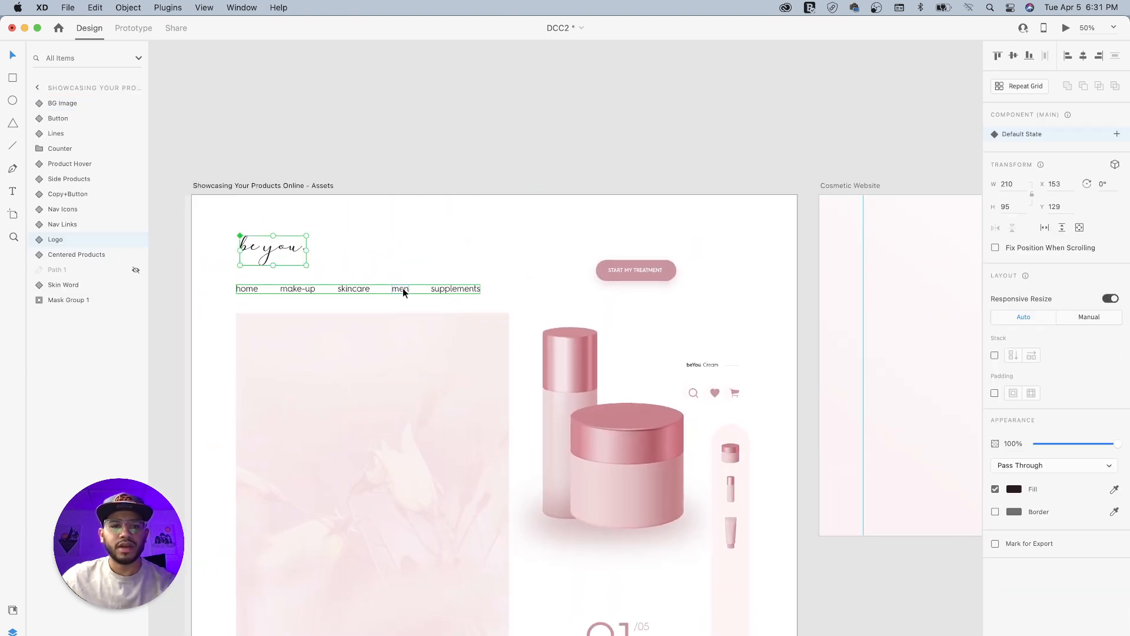
left_click(394, 289, "shift")
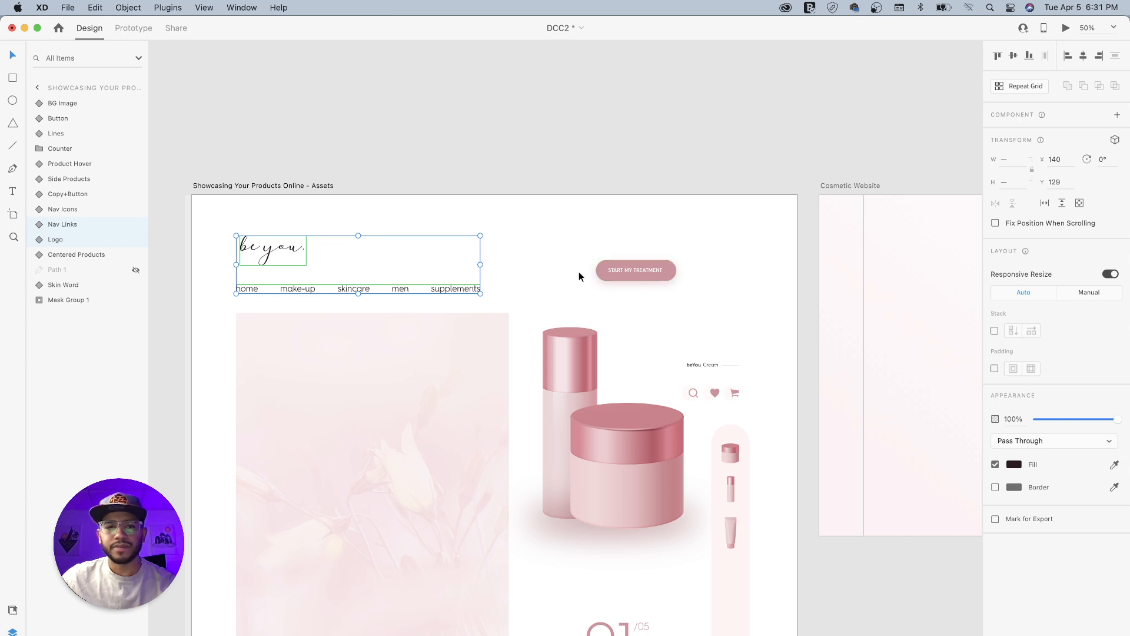
left_click(570, 347, "shift")
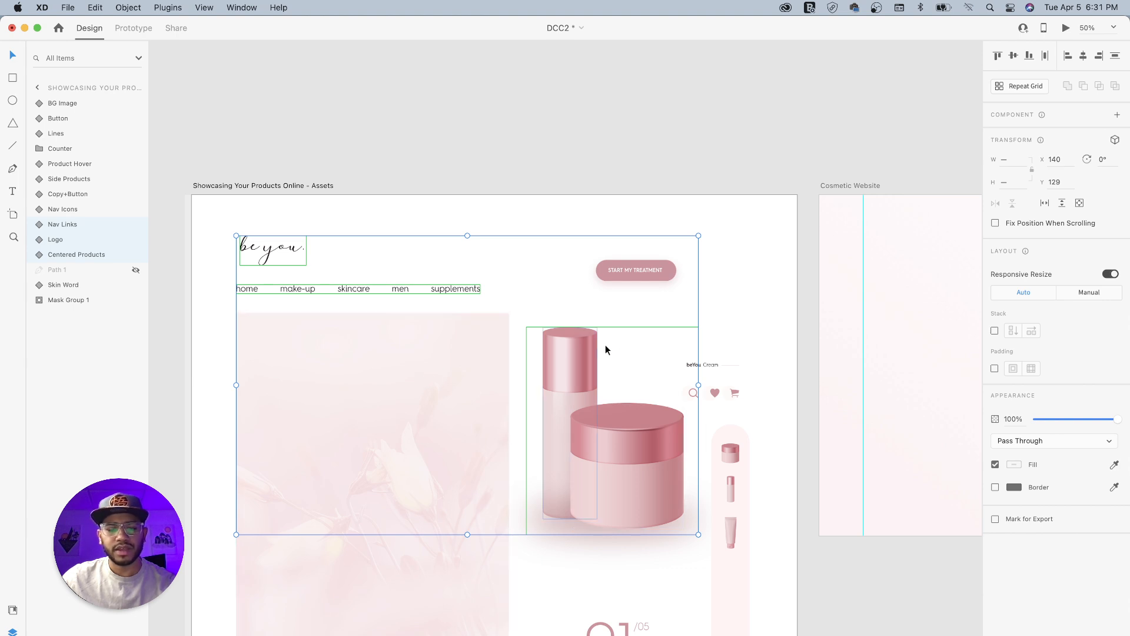
left_click_drag(741, 319, 475, 327)
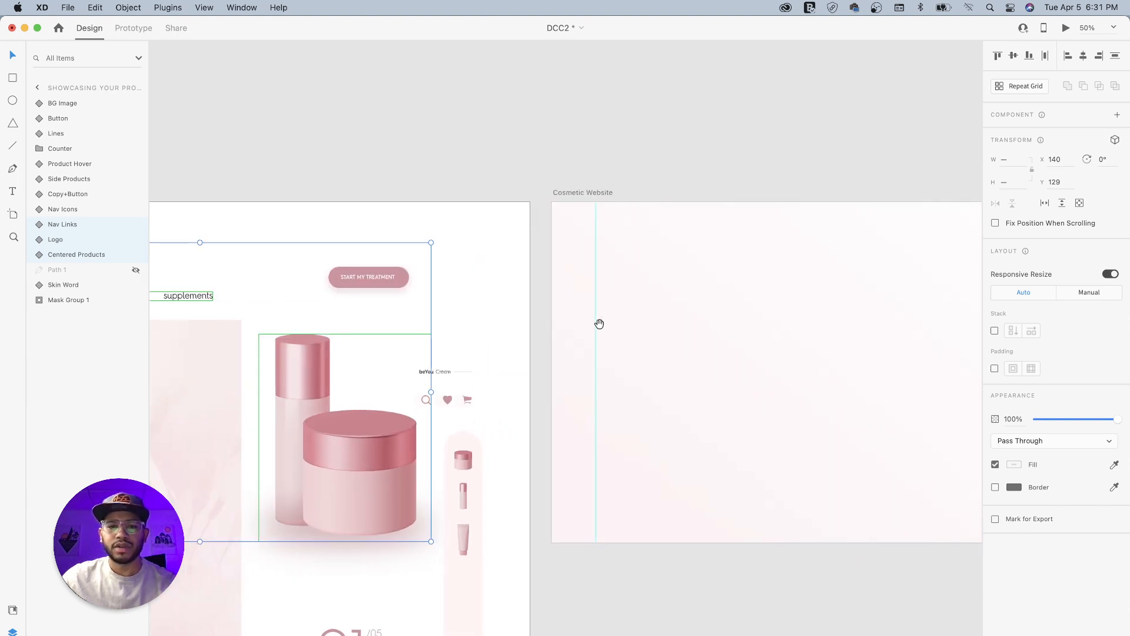
left_click_drag(663, 323, 434, 326)
left_click(370, 194)
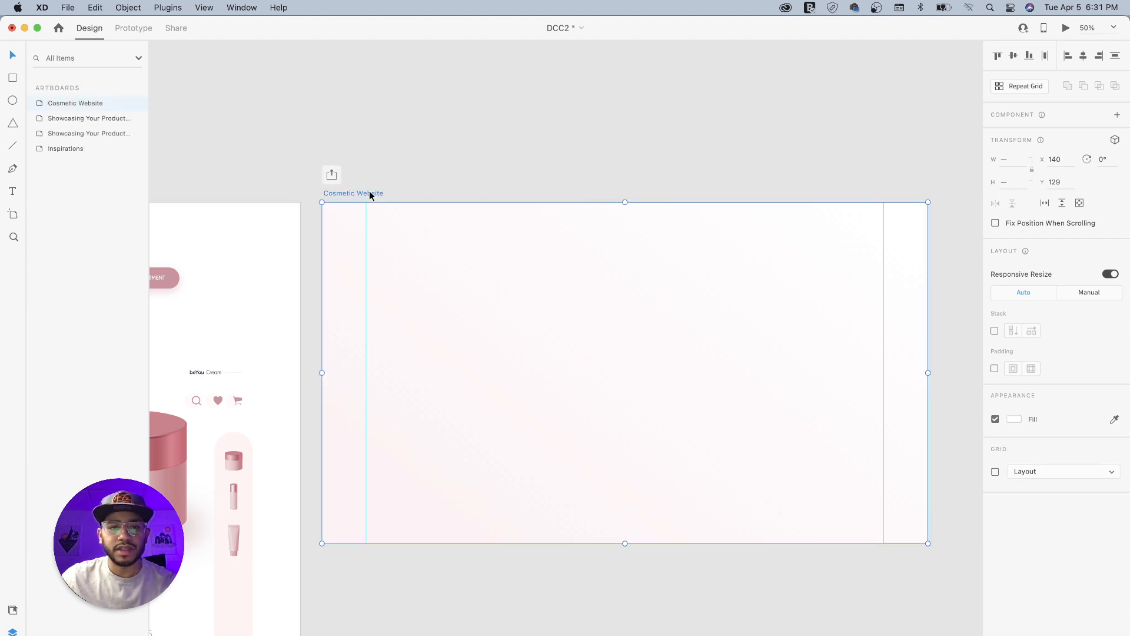
key("super+v")
left_click(576, 135)
- Copy the search, heart and cart Nav Icons component from the assets artboard onto the Cosmetic Website artboard
left_click_drag(169, 297, 404, 239)
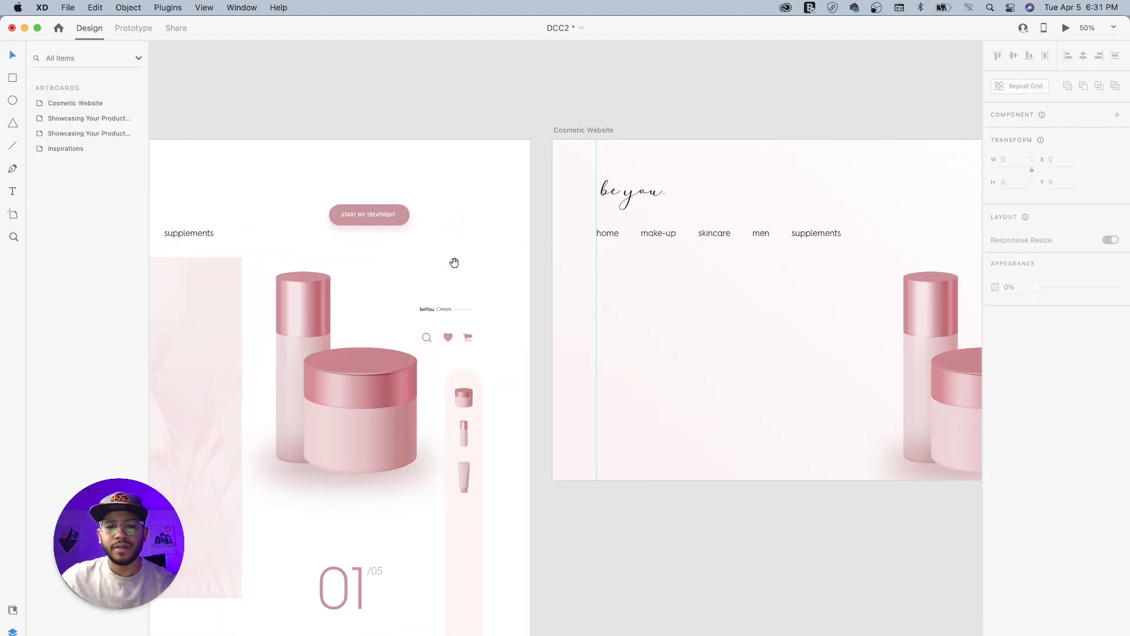
left_click_drag(564, 289, 465, 306)
left_click(366, 357)
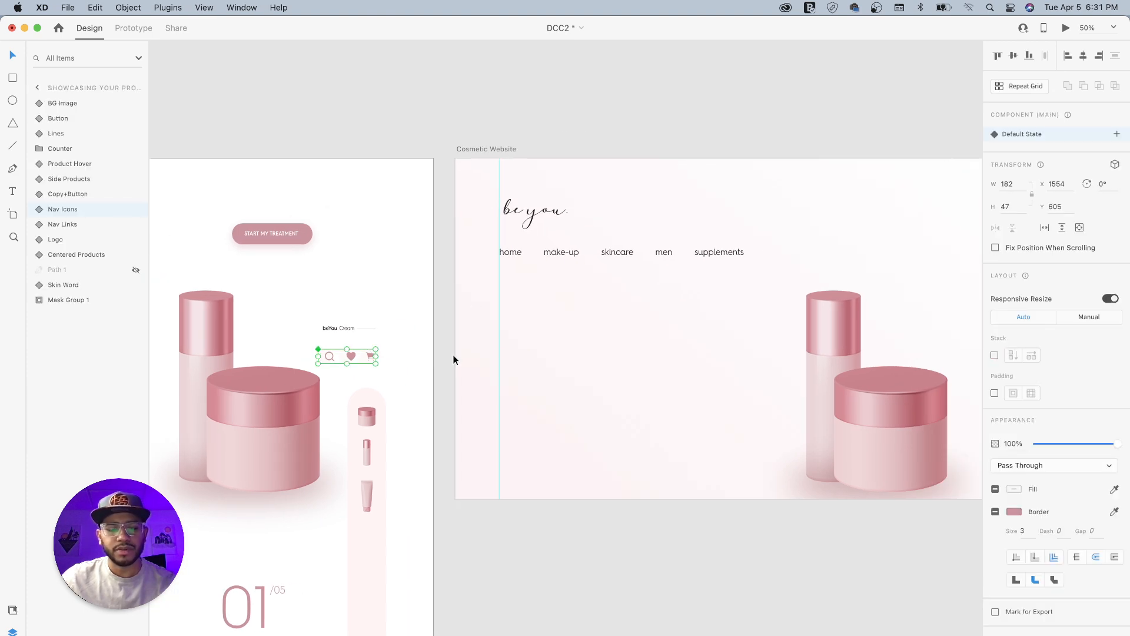
key("super+c")
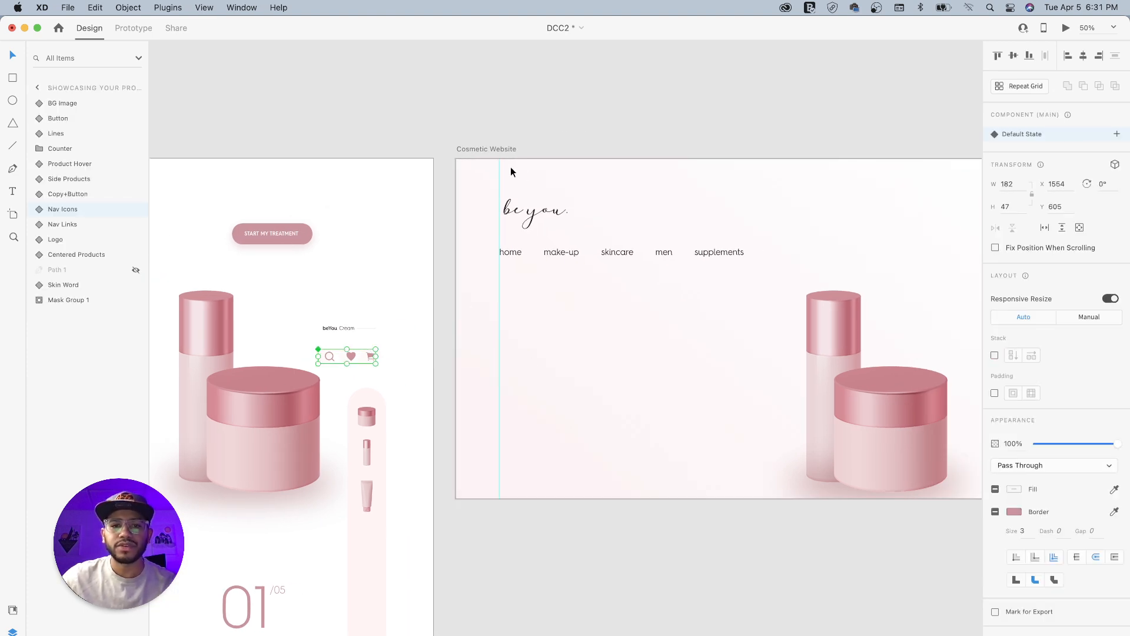
left_click(501, 146)
key("super+v")
- Arrange the header in one row: logo on the left guide, nav icons against the right guide, nav links just before the icons
left_click_drag(773, 240, 533, 292)
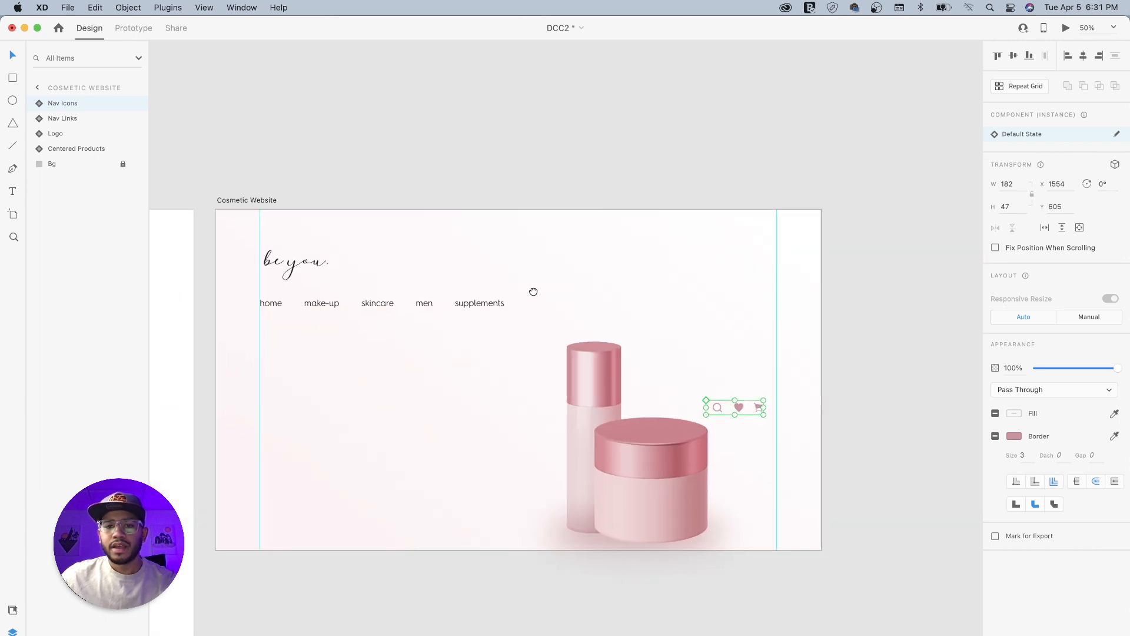
left_click_drag(739, 404, 749, 242)
left_click_drag(294, 269, 291, 246)
left_click_drag(270, 302, 519, 246)
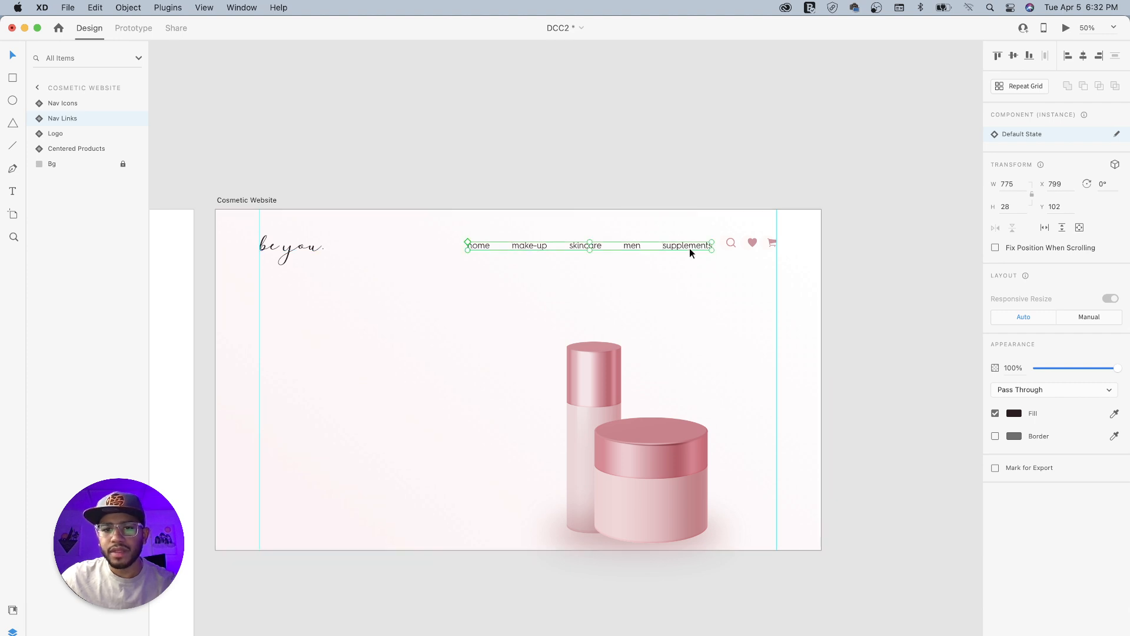
left_click_drag(695, 245, 742, 245)
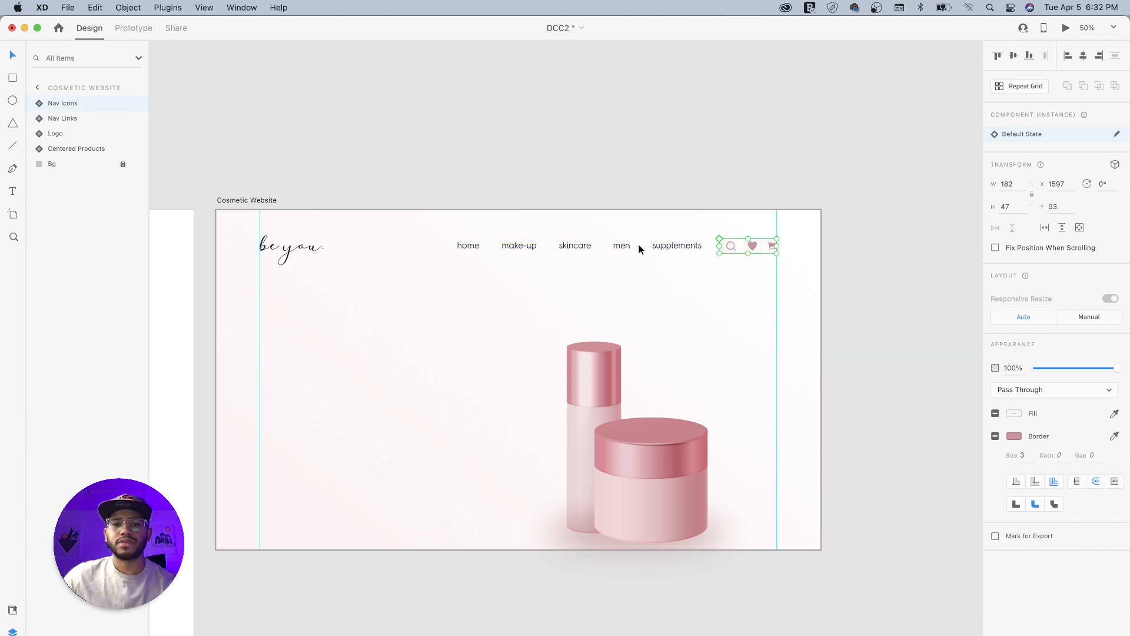
- Group the logo, navigation links and icons and name the group Nav
left_click(676, 245, "shift")
left_click(315, 250, "shift")
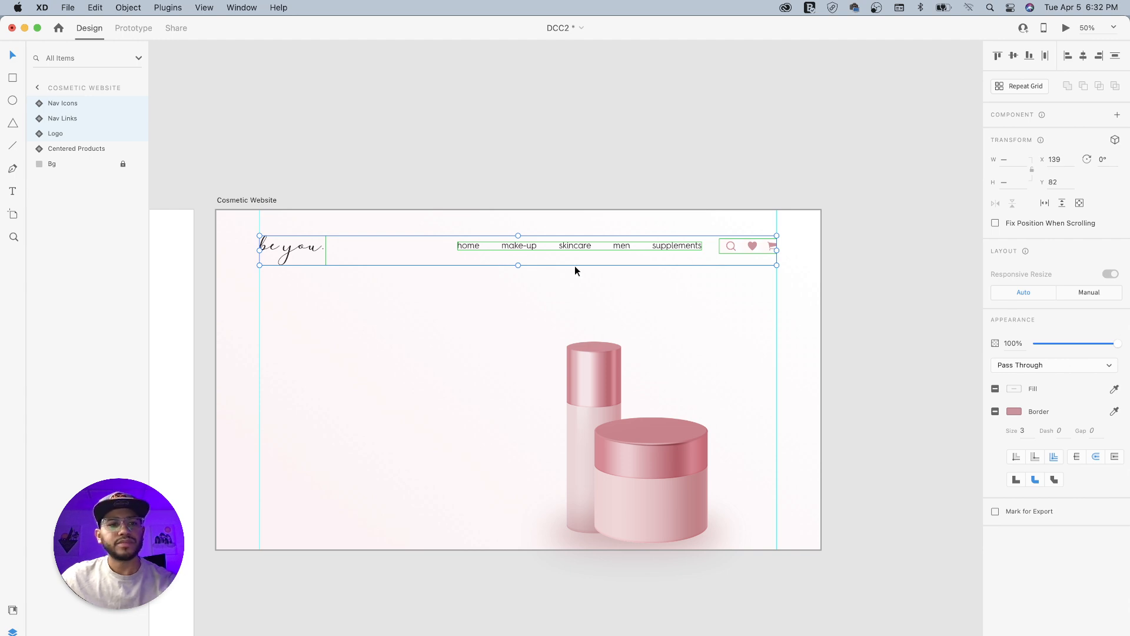
key("super+g")
double_click(64, 105)
type("Nav")
key("Return")
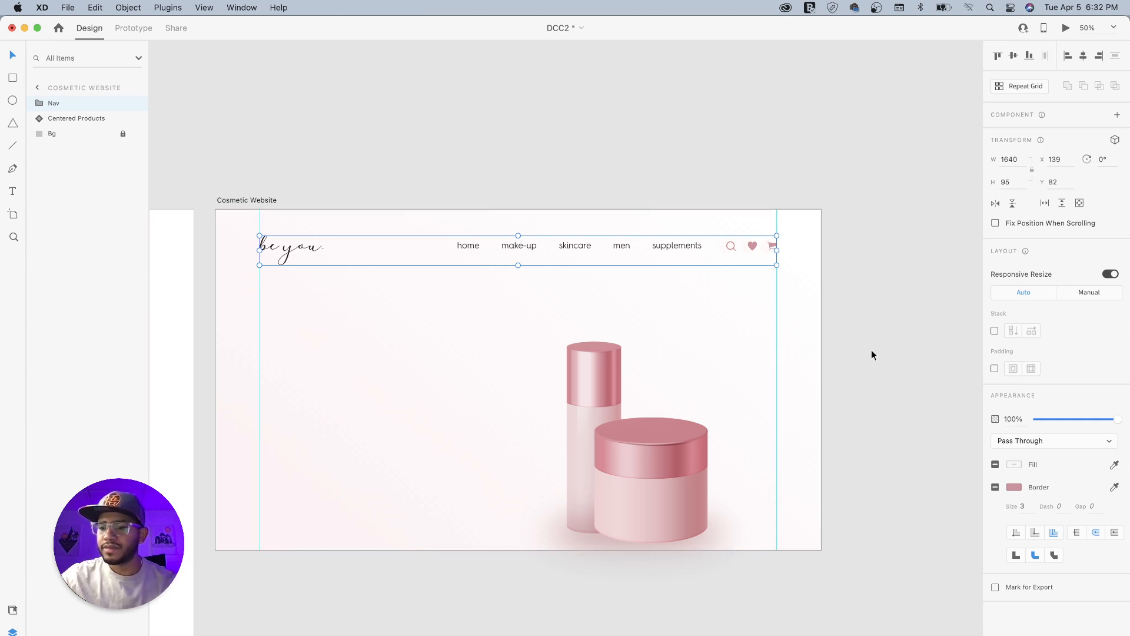
left_click(905, 347)
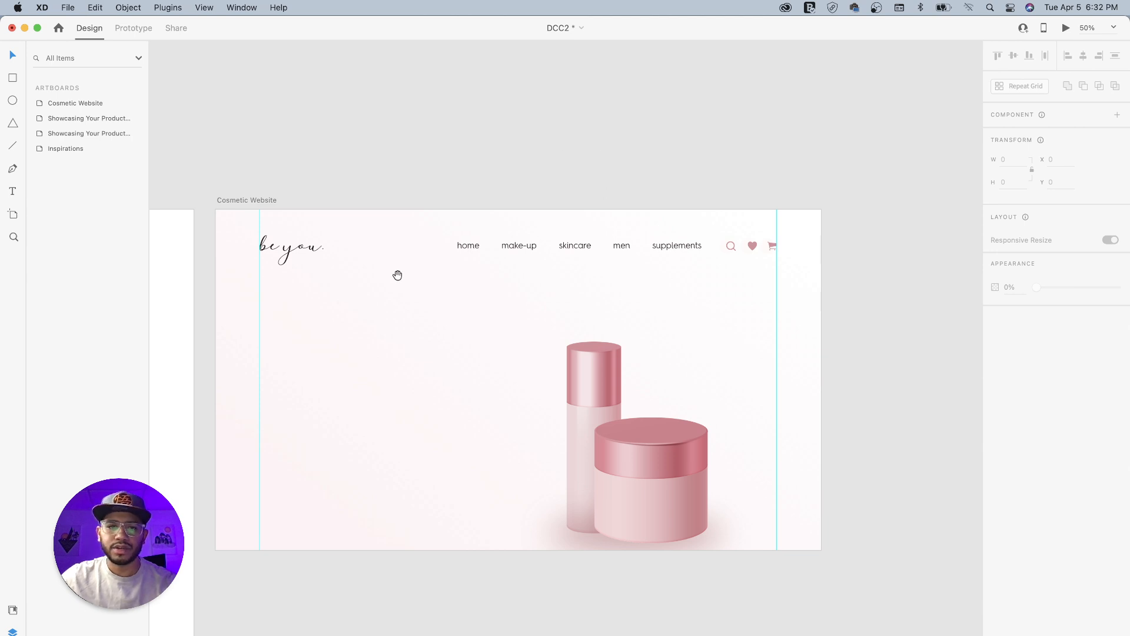
- Copy the BG Image component from the assets artboard and place it flush with the Cosmetic Website artboard's top and right edges
left_click_drag(401, 280, 547, 285)
left_click_drag(312, 400, 631, 292)
left_click_drag(484, 374, 367, 330)
left_click(557, 318)
left_click_drag(711, 285, 406, 335)
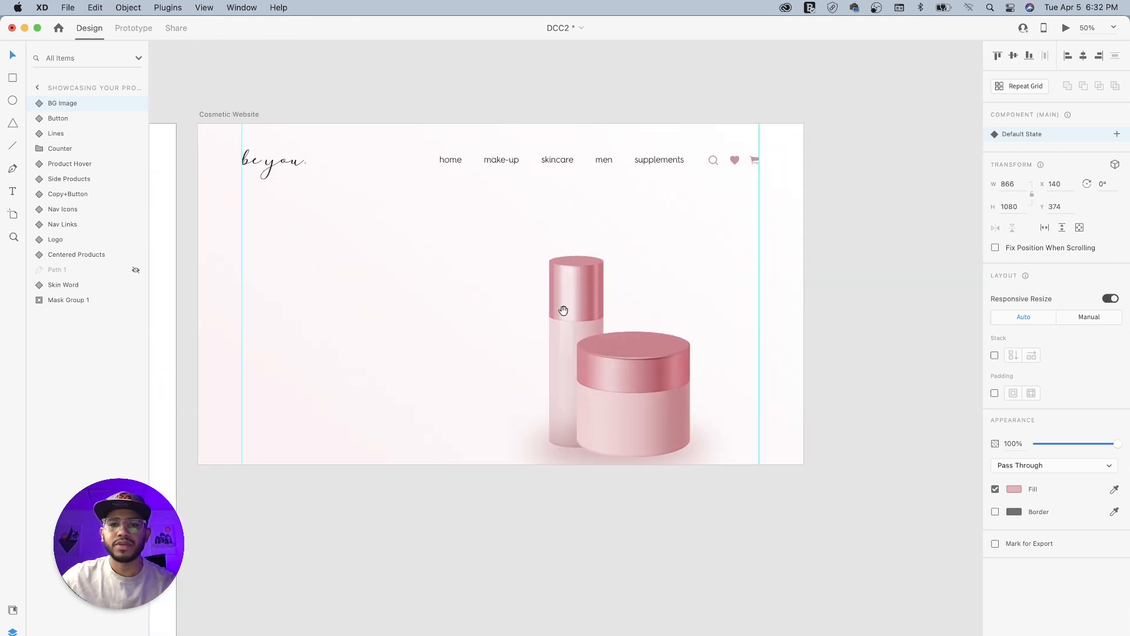
left_click(243, 115)
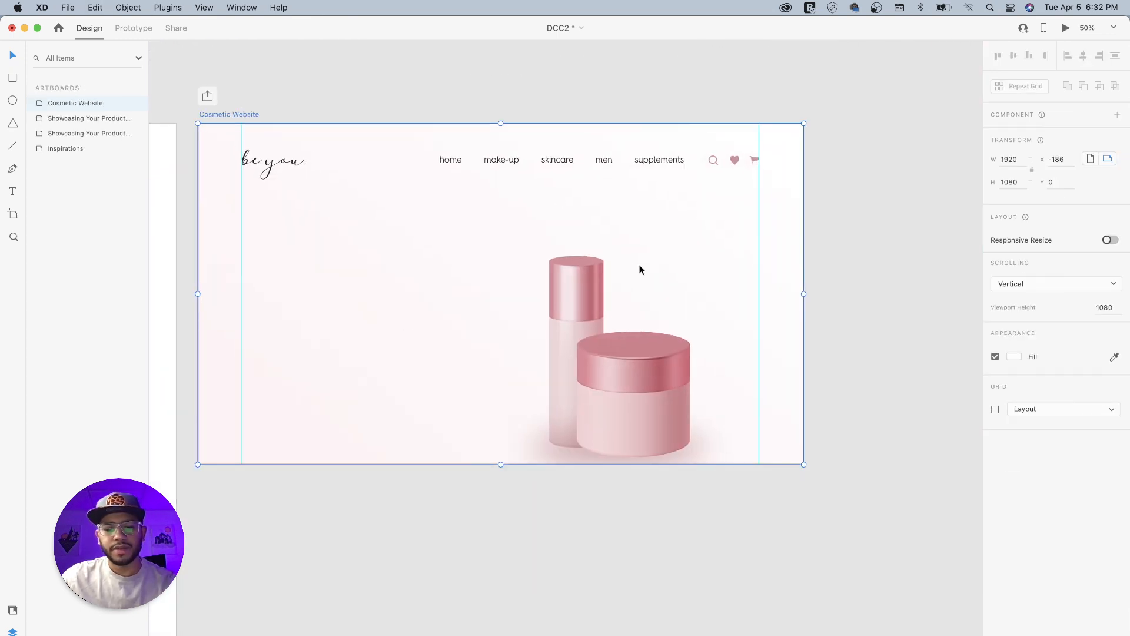
key("super+v")
left_click_drag(418, 328, 596, 228)
left_click_drag(510, 204, 584, 202)
- Ungroup the BG Image component on the Cosmetic Website artboard into its Flower Mask and Background layers
left_click_drag(530, 293, 501, 292)
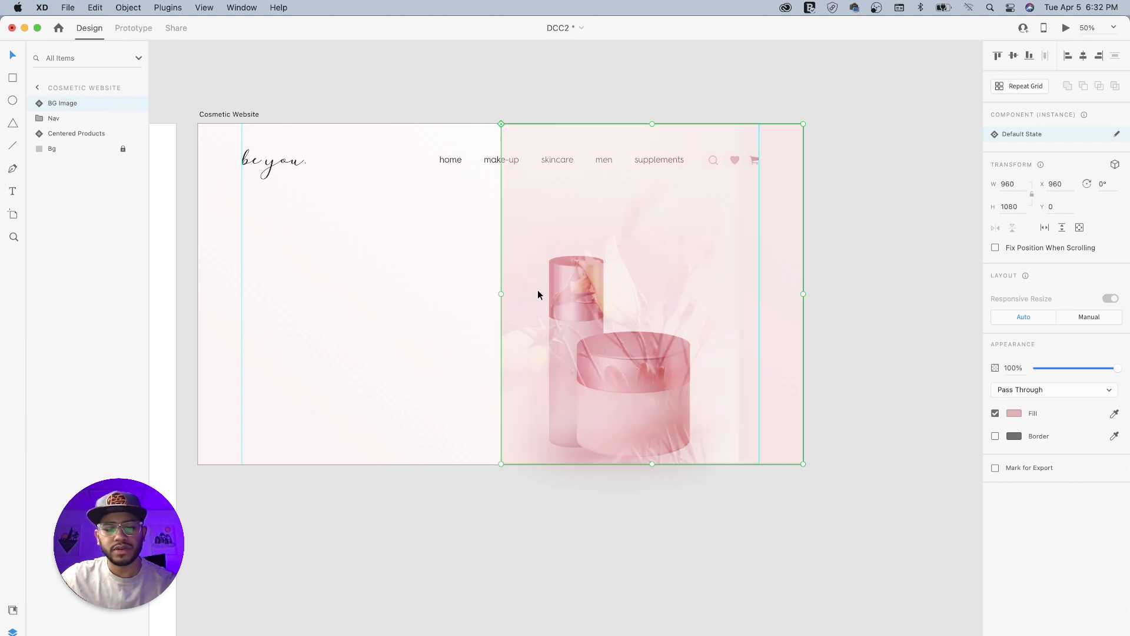
key("super+z")
right_click(670, 207)
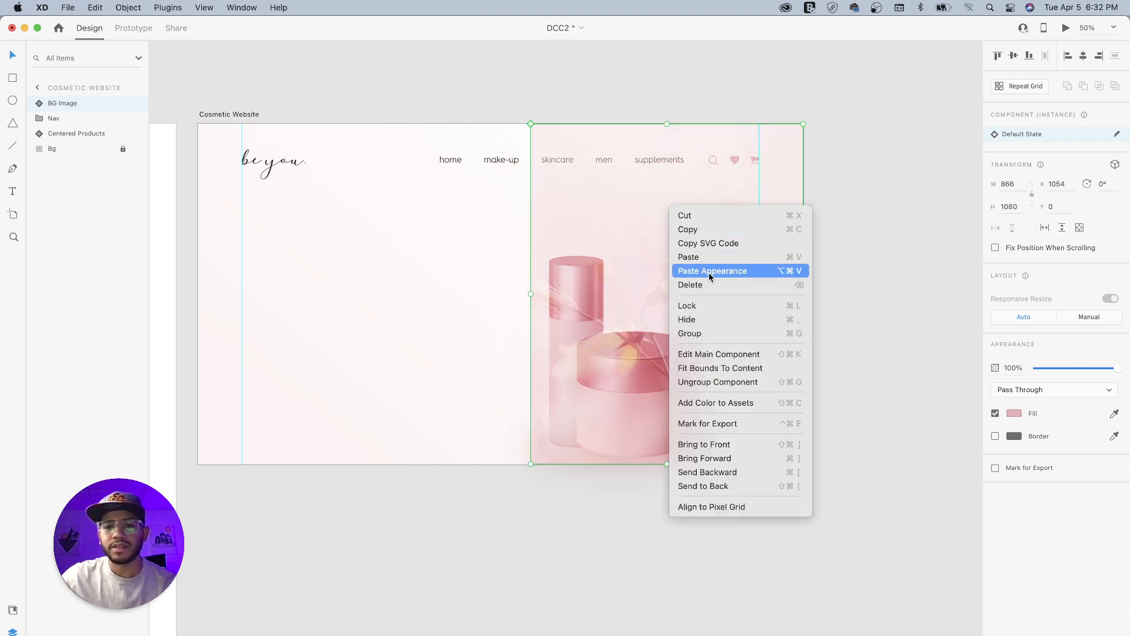
left_click(756, 382)
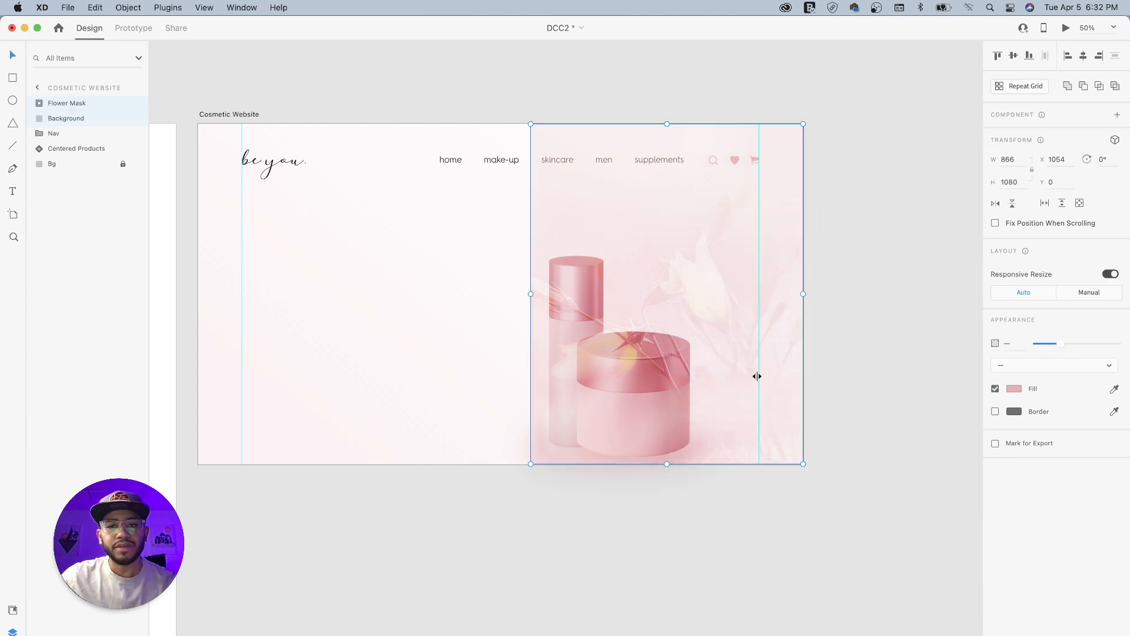
left_click(835, 179)
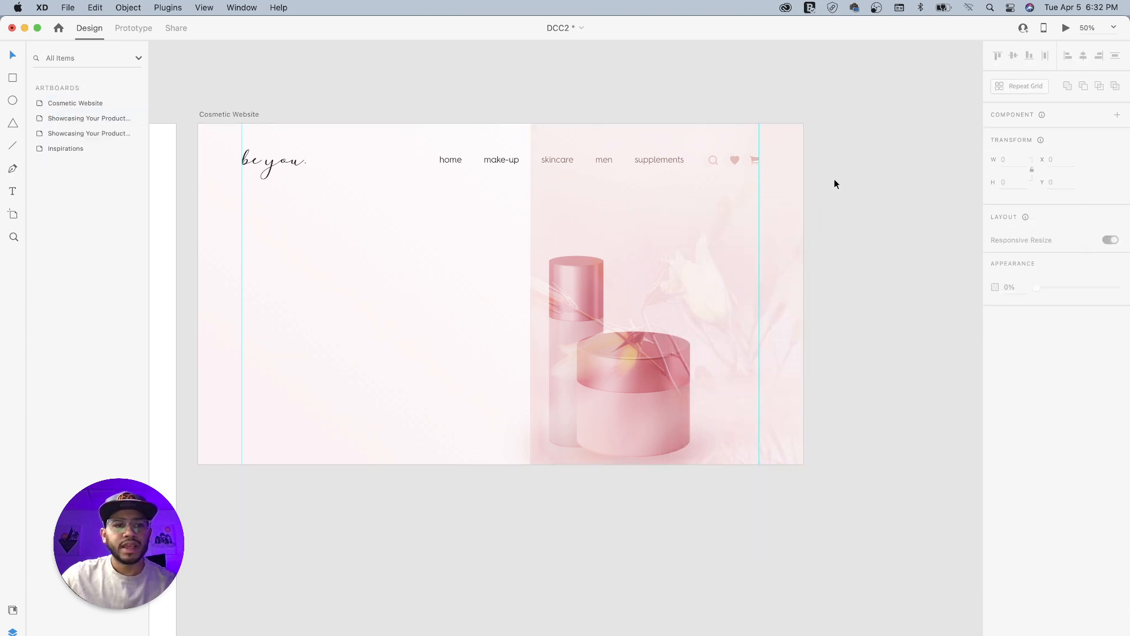
- Extend the Background and Flower Mask layers leftward to 960 px wide so both cover the artboard's right half
left_click(623, 233)
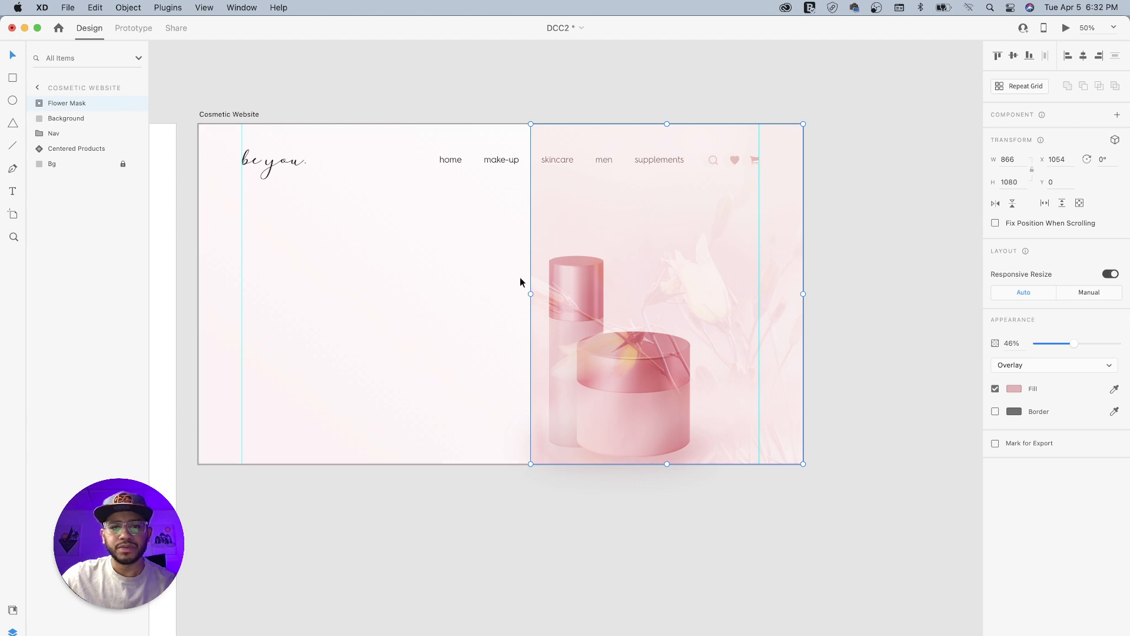
left_click_drag(530, 294, 504, 294)
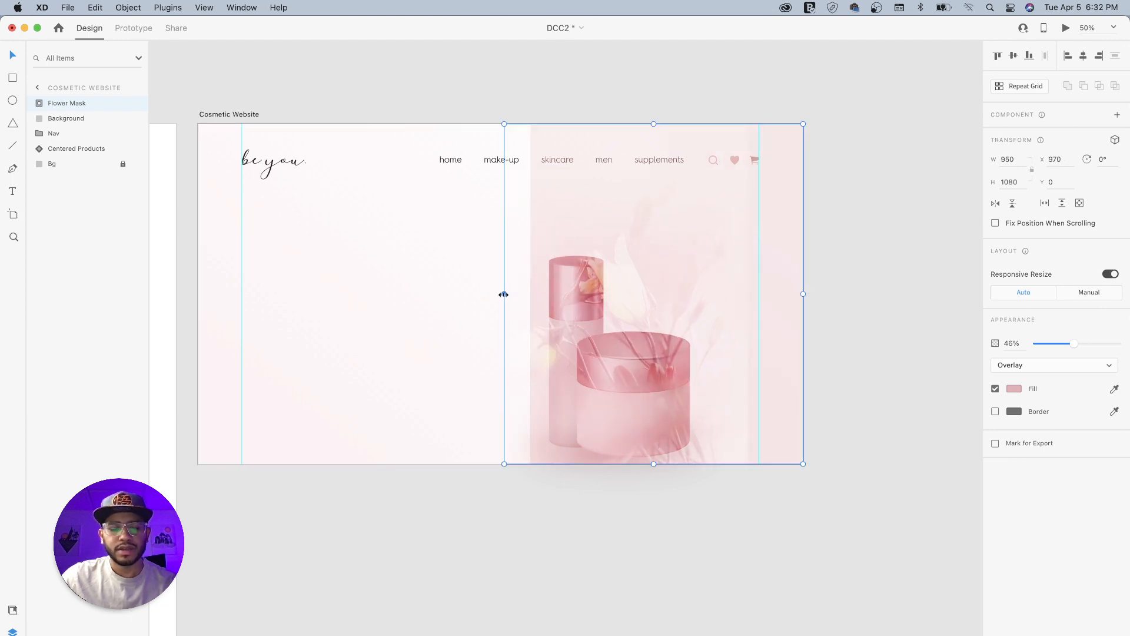
left_click(70, 120)
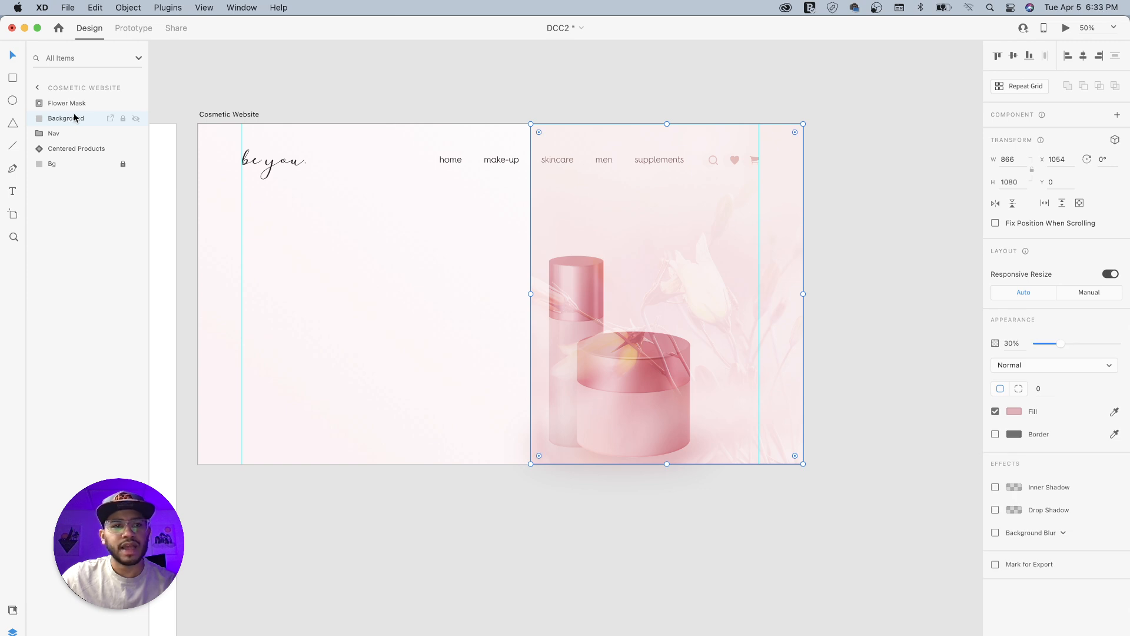
left_click_drag(531, 294, 501, 294)
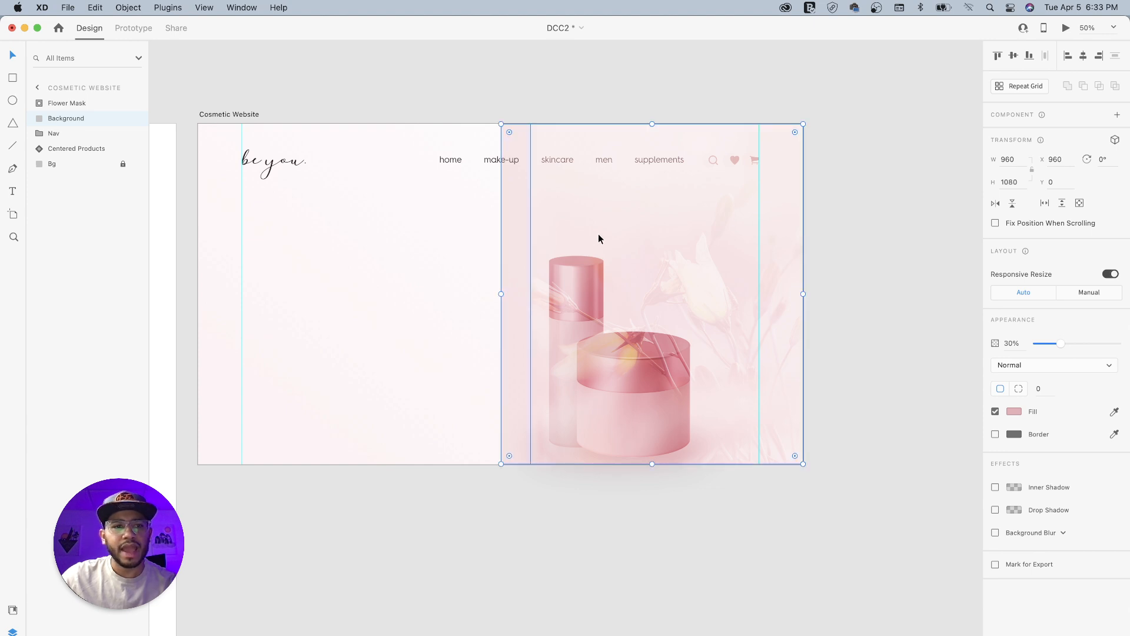
left_click(598, 238)
left_click_drag(531, 294, 501, 297)
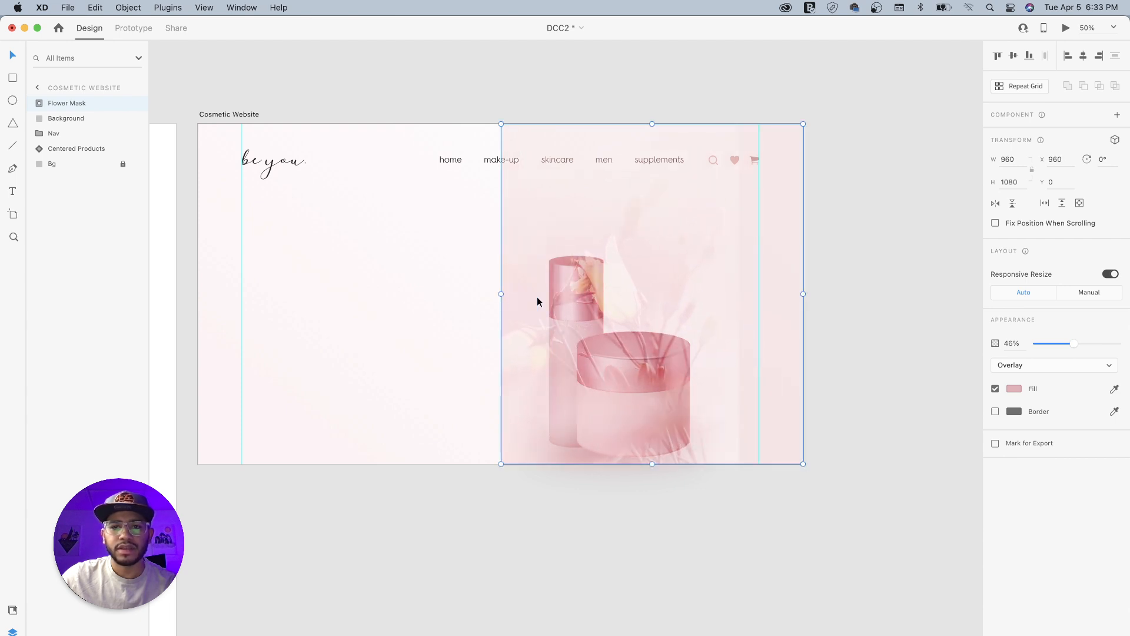
- Reposition the flower photo inside Flower Mask farther right so the blossoms sit behind the products' right side
double_click(660, 269)
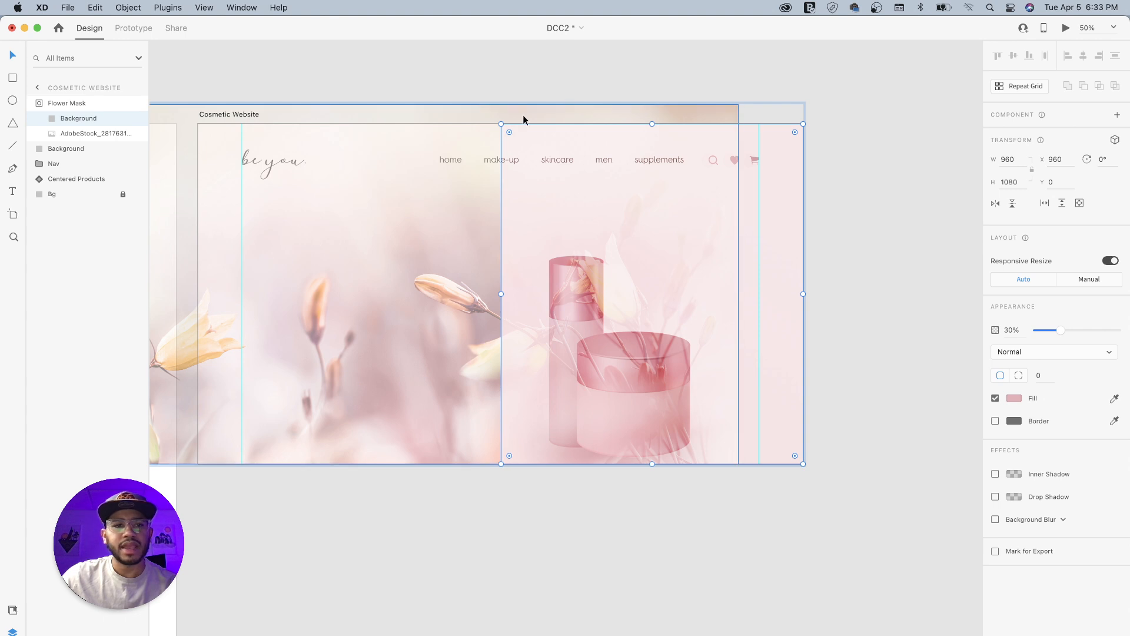
left_click(72, 134)
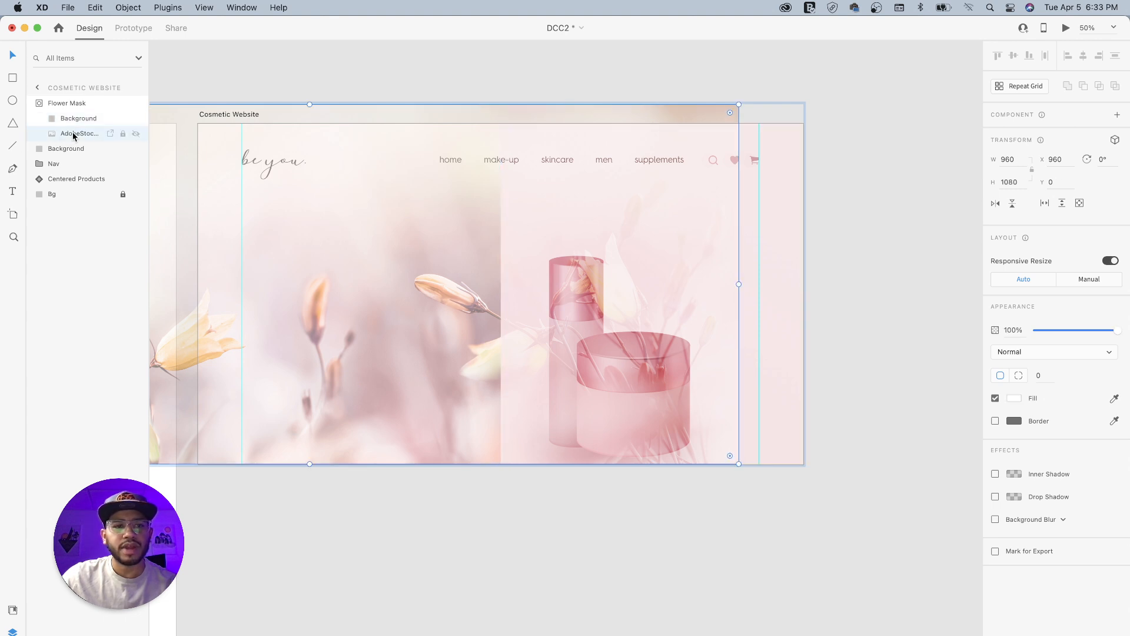
left_click_drag(392, 164, 511, 168)
left_click(627, 500)
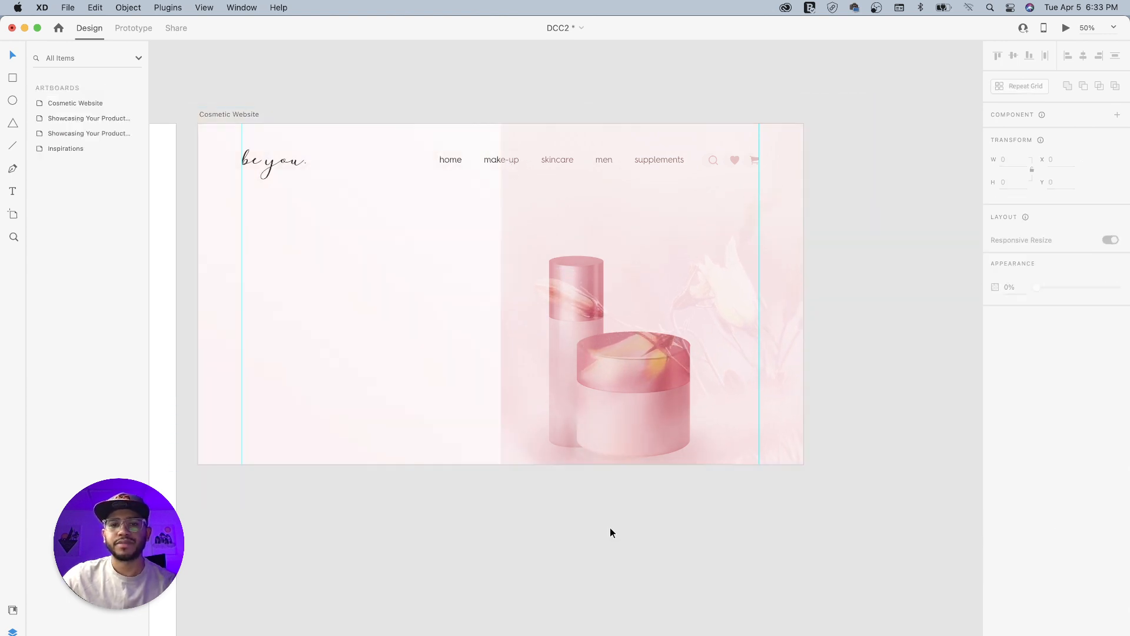
- Group the Flower Mask and Background layers and name the group BG Image
left_click(572, 213)
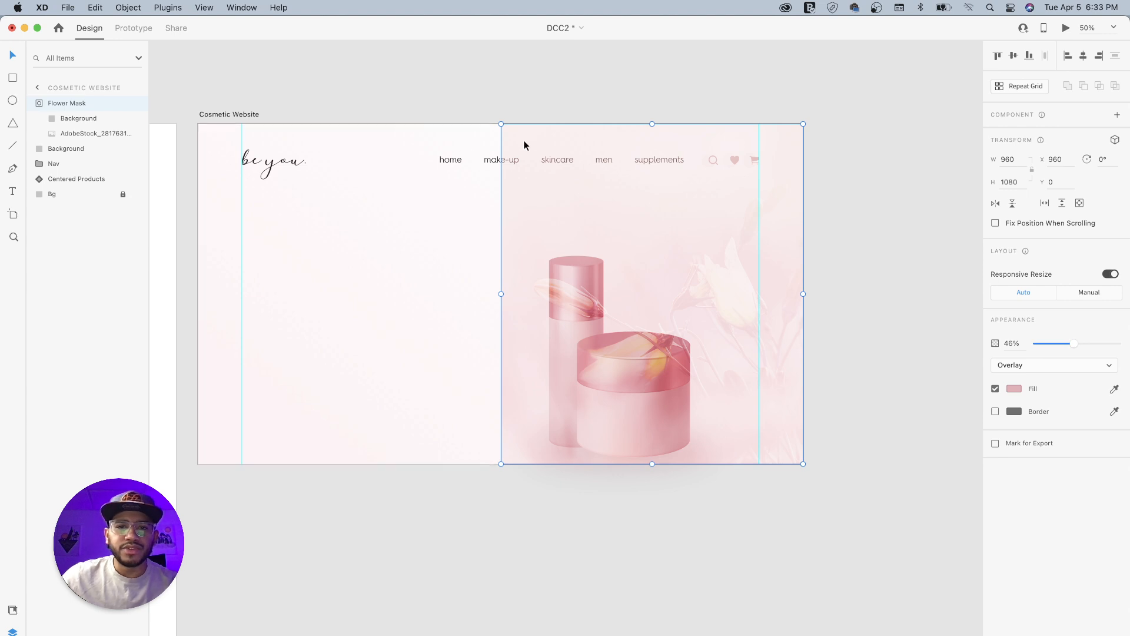
key("super+equal")
key("super+equal")
left_click_drag(467, 139, 497, 308)
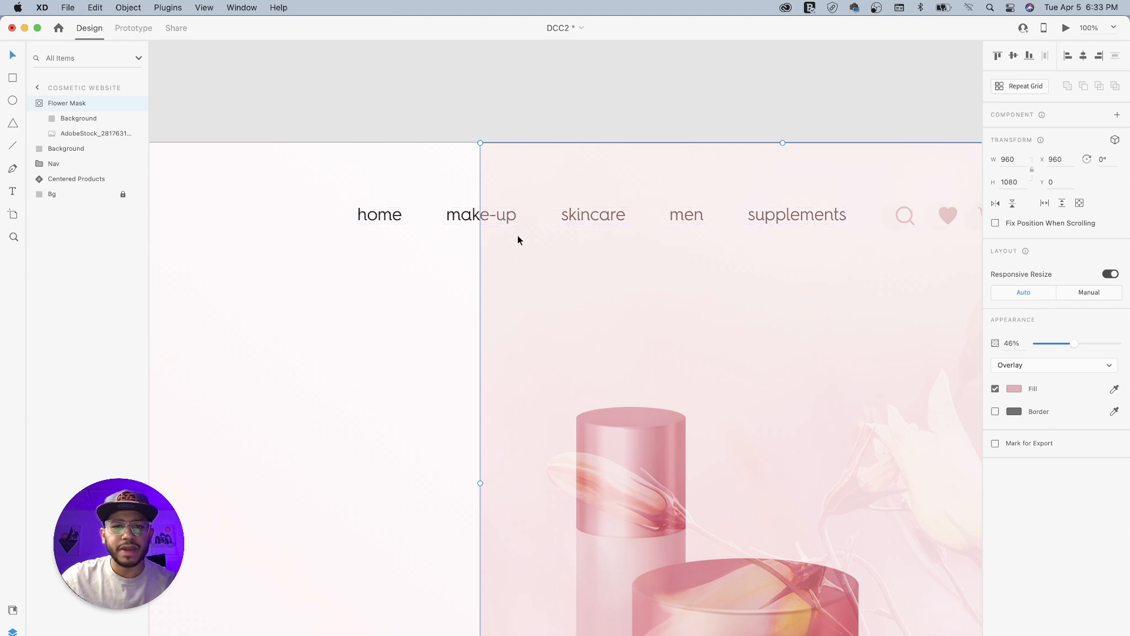
left_click(37, 103)
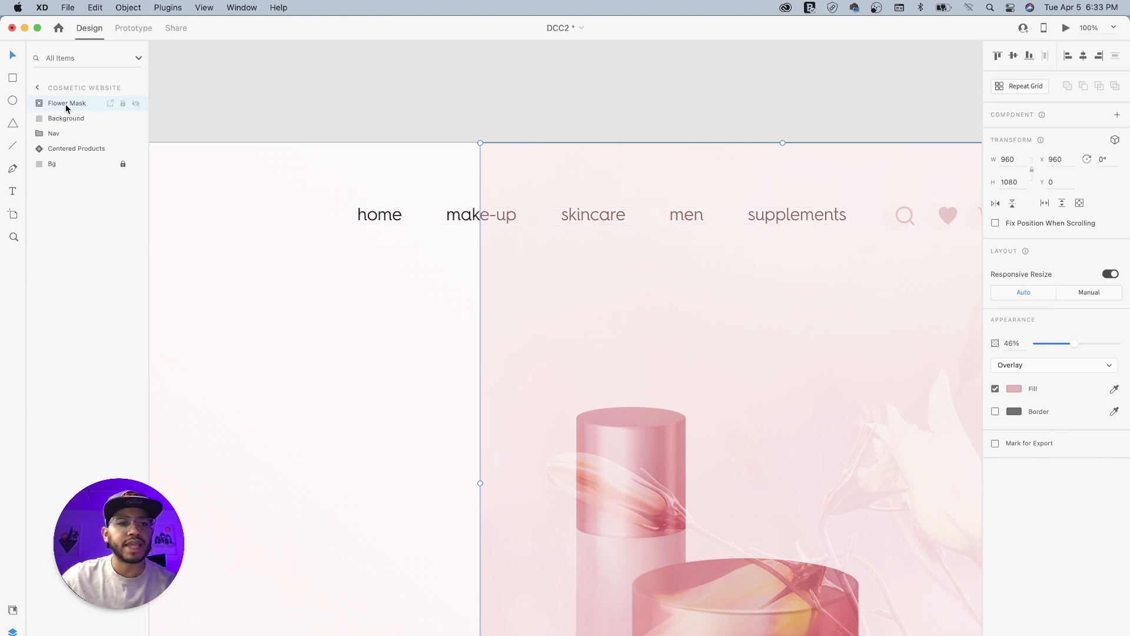
left_click(66, 118, "shift")
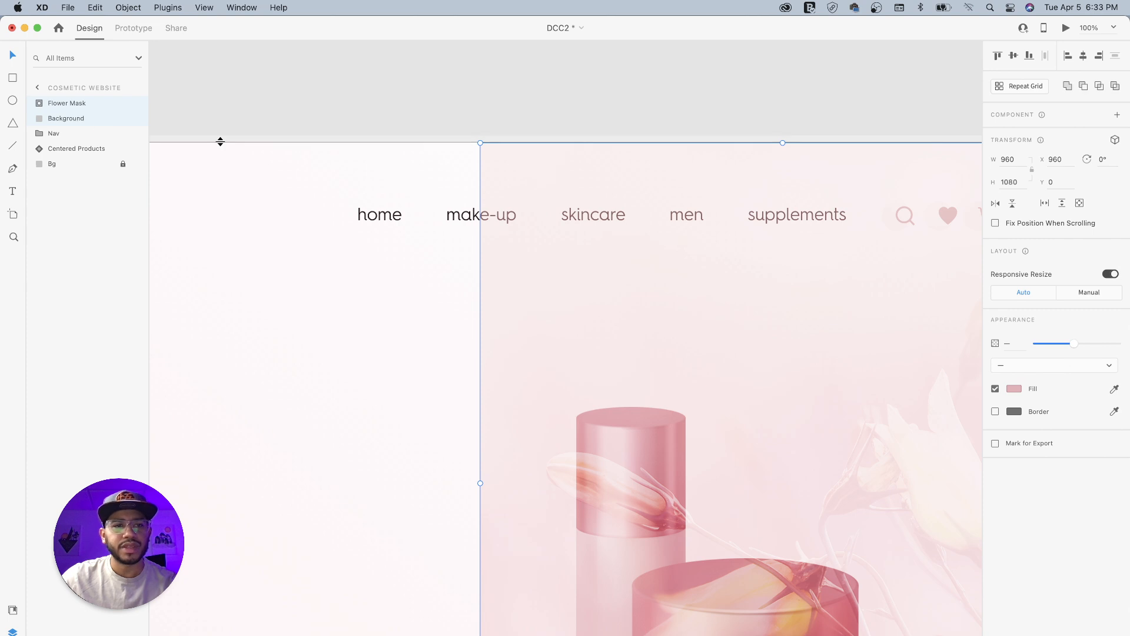
key("super+g")
double_click(61, 104)
type("BG Image")
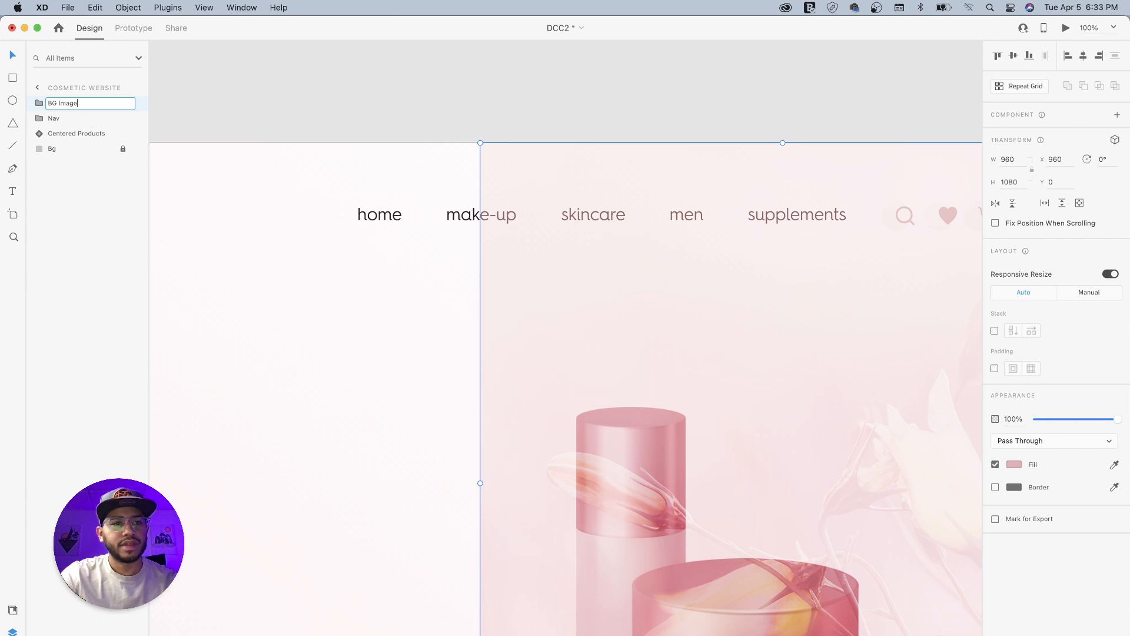
key("Return")
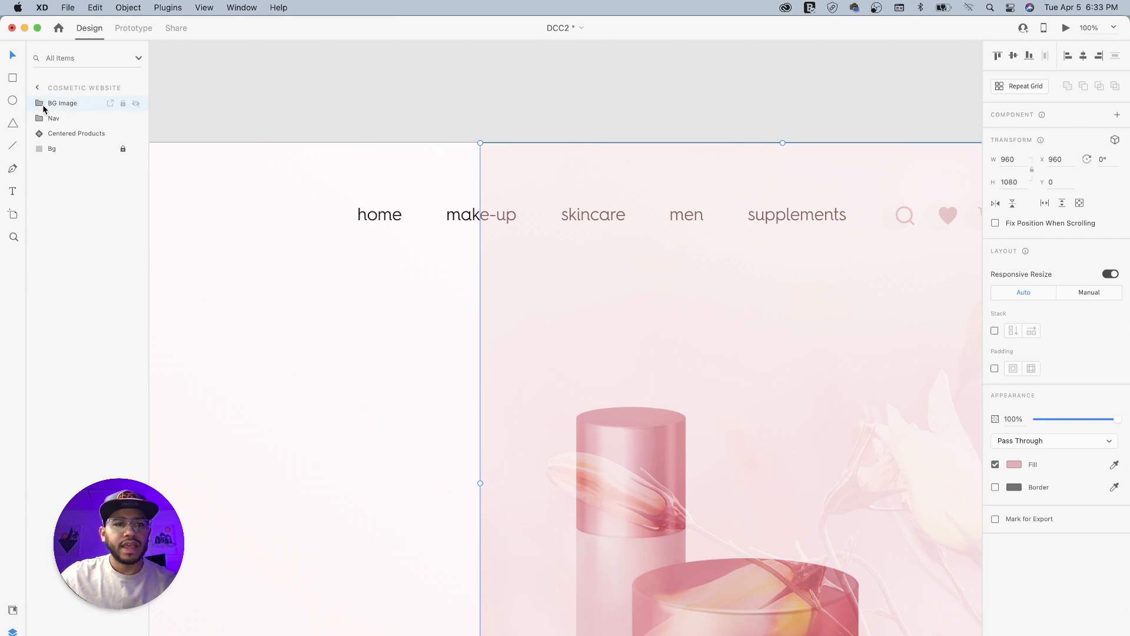
- Move the BG Image group below Nav and Centered Products in the layer order, directly above Bg
left_click_drag(41, 106, 45, 143)
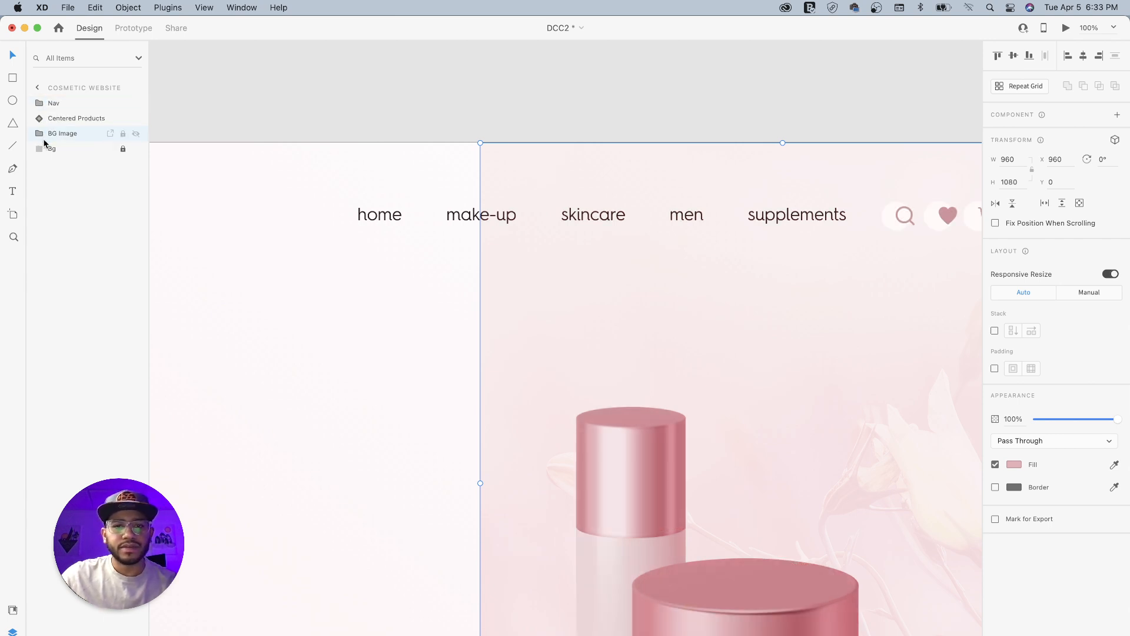
right_click(530, 282)
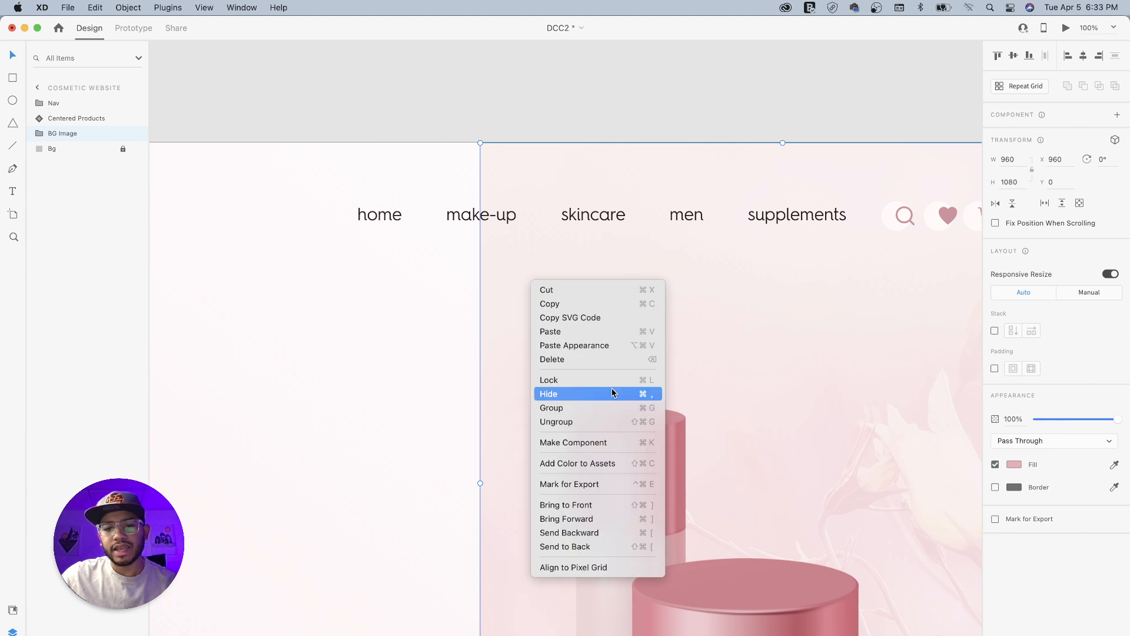
left_click(466, 116)
left_click(429, 123)
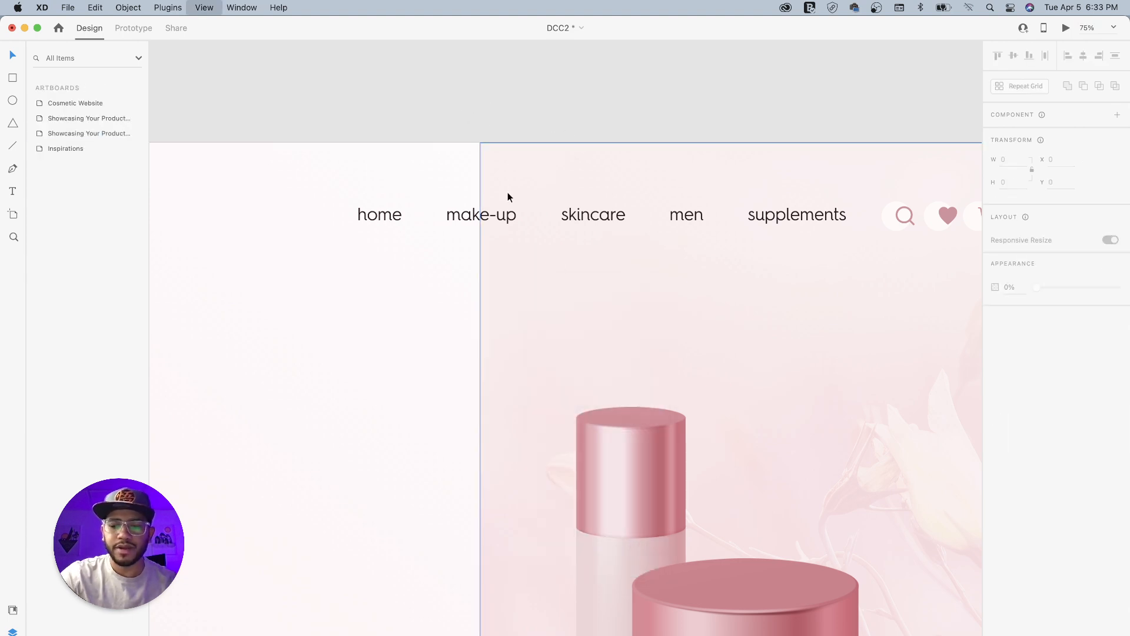
- Examine the inspiration designs on the Day 2 challenge artboard for layout ideas
key("super+minus")
key("super+minus")
left_click_drag(556, 384, 709, 324)
left_click_drag(613, 387, 599, 427)
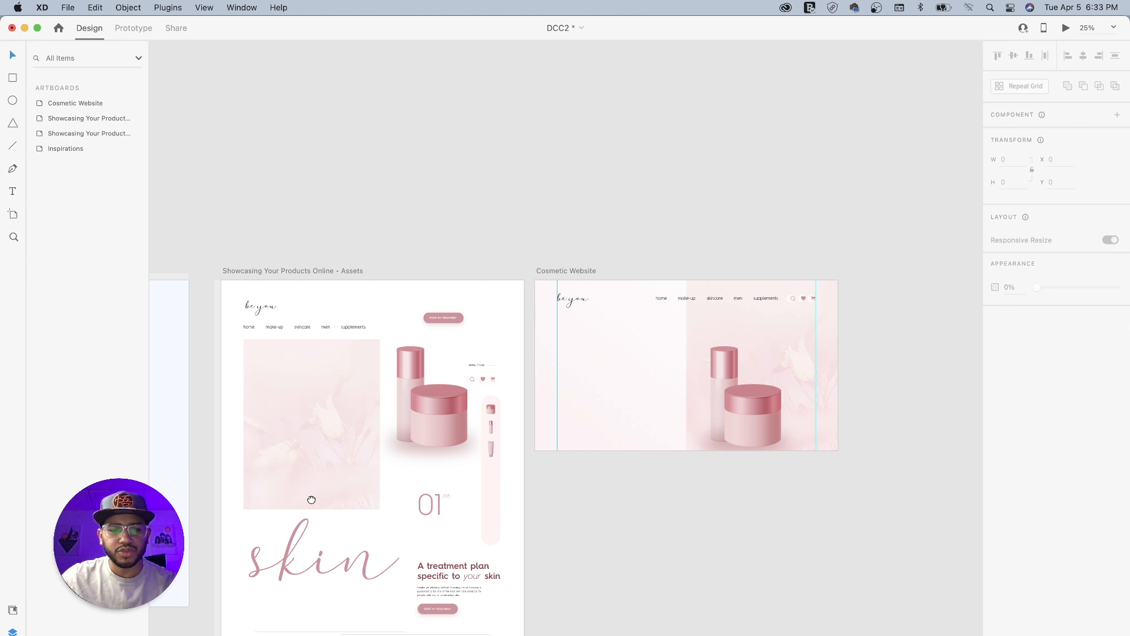
left_click_drag(311, 499, 727, 405)
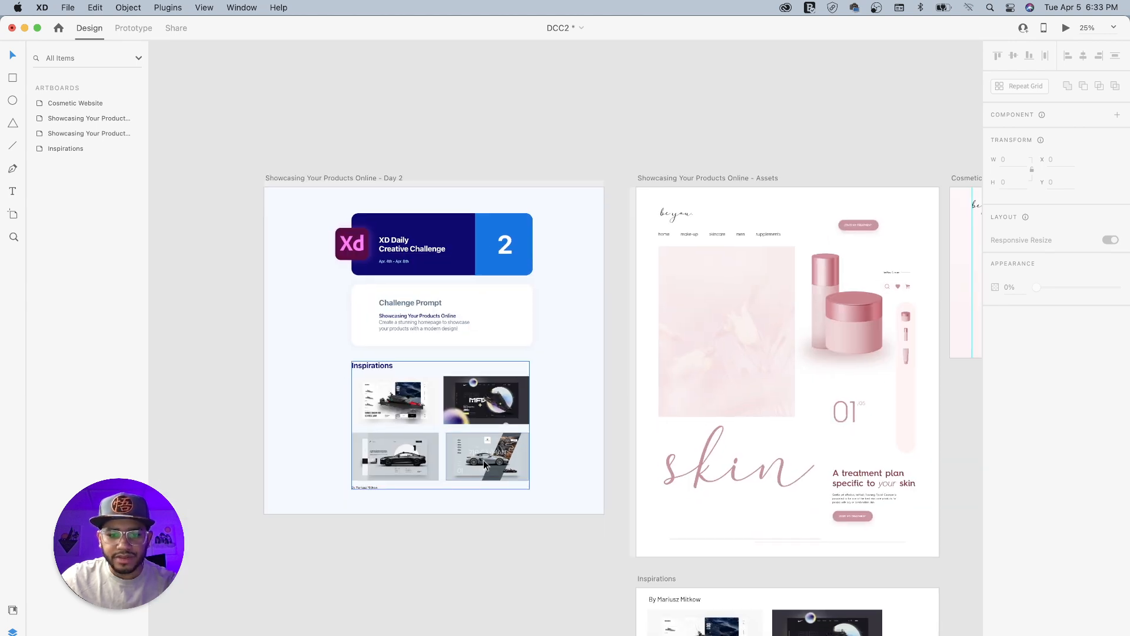
scroll(506, 456, "up", 5)
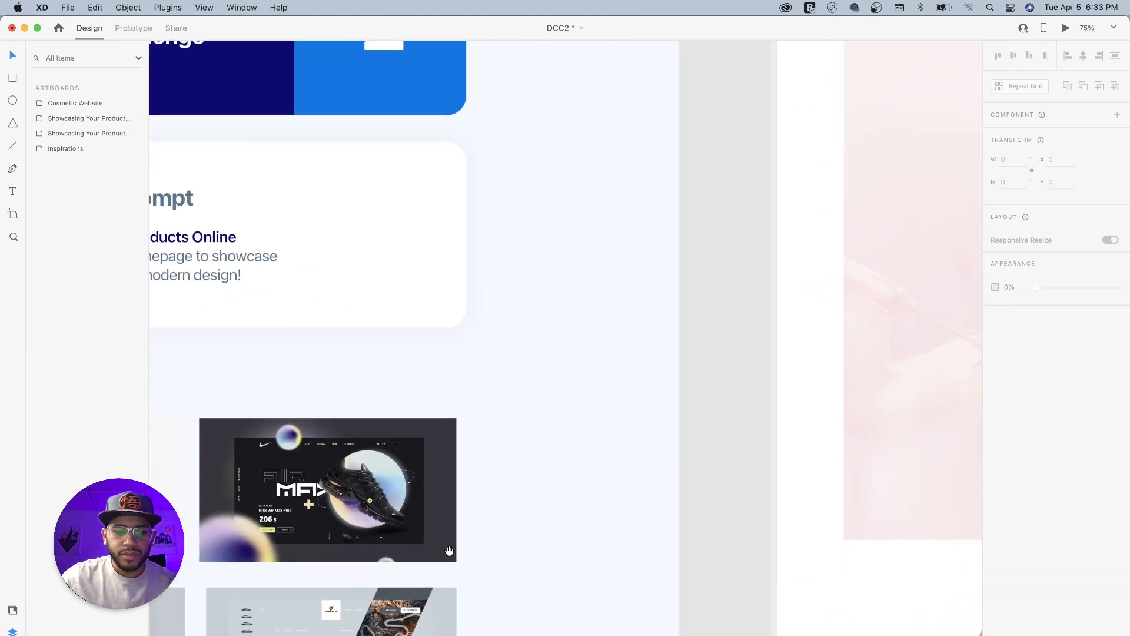
left_click_drag(462, 535, 516, 318)
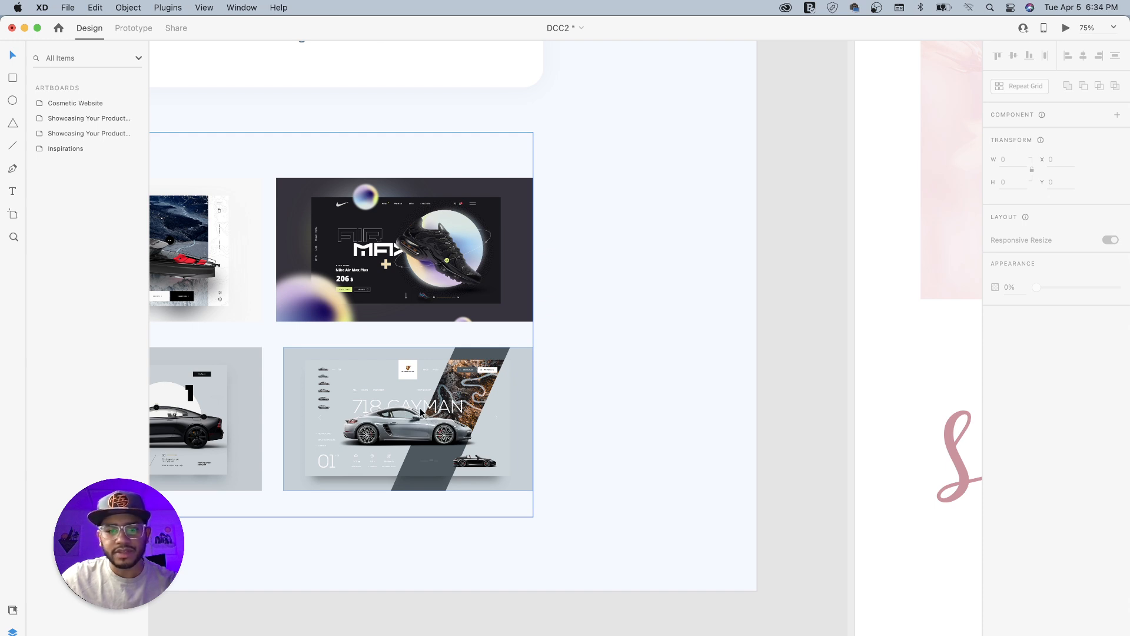
scroll(353, 401, "right", 10)
- Copy the Skin Word component from the assets artboard onto the Cosmetic Website artboard, placing it over the products at X 634, Y 298
left_click(404, 534)
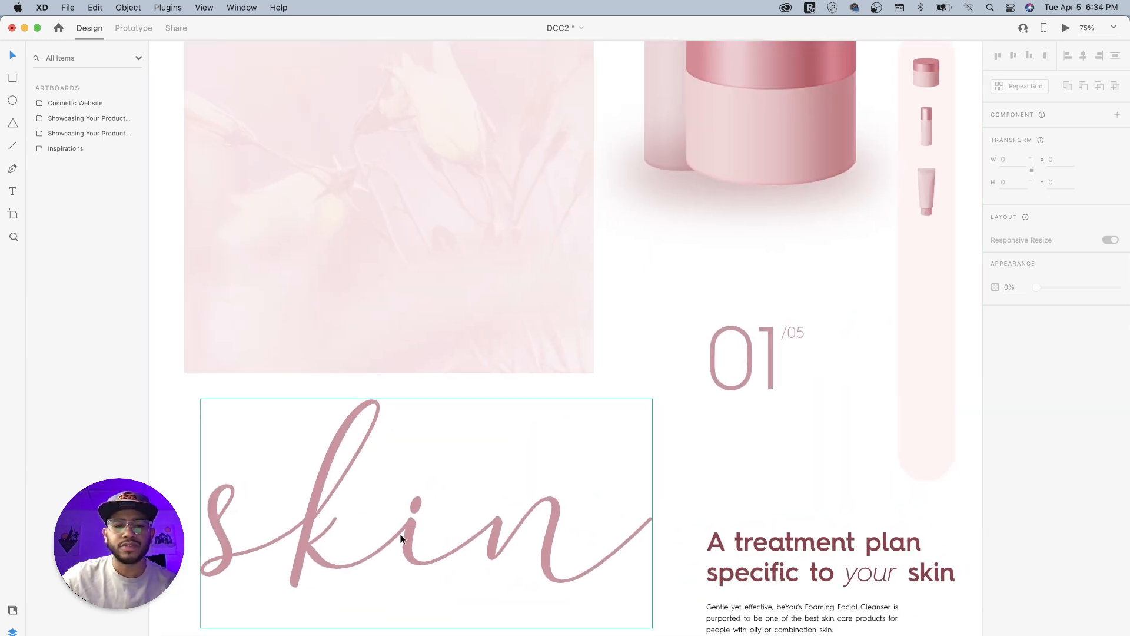
key("super+minus")
key("super+minus")
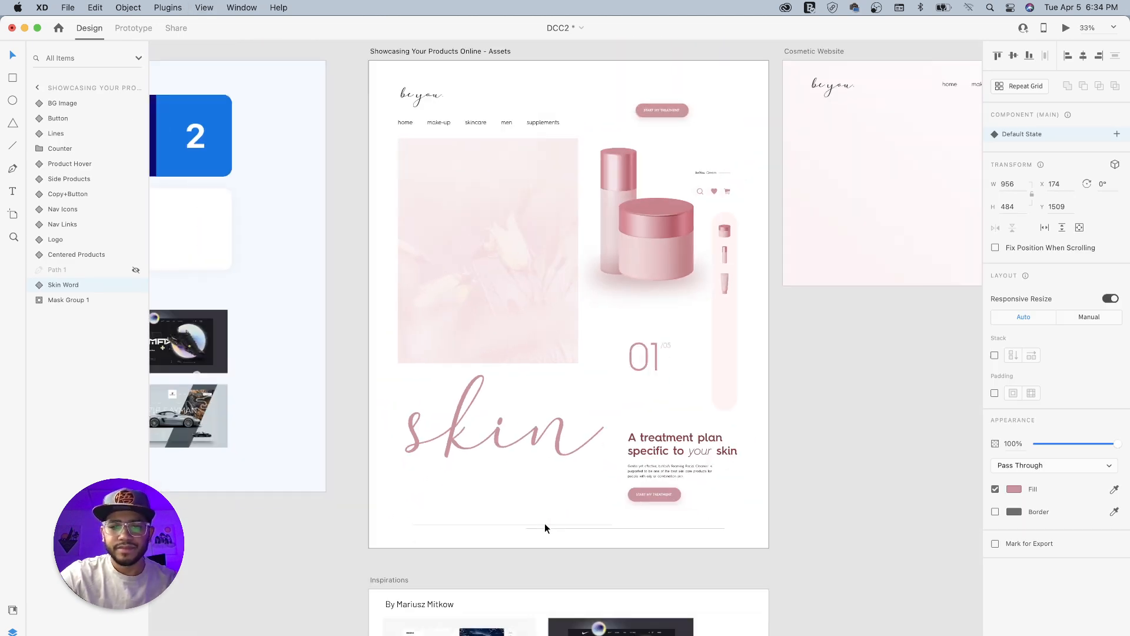
scroll(666, 320, "right", 6)
scroll(666, 320, "up", 3)
left_click(494, 193)
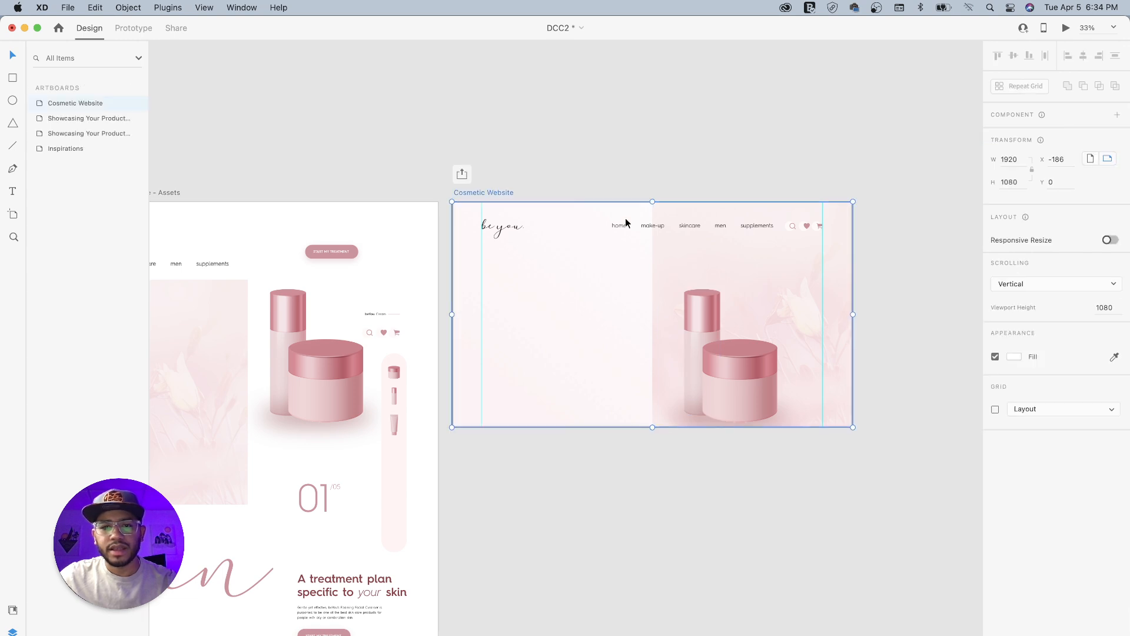
key("super+v")
mouse_move(639, 325)
left_mouse_down()
mouse_move(613, 316)
mouse_move(632, 317)
left_mouse_up()
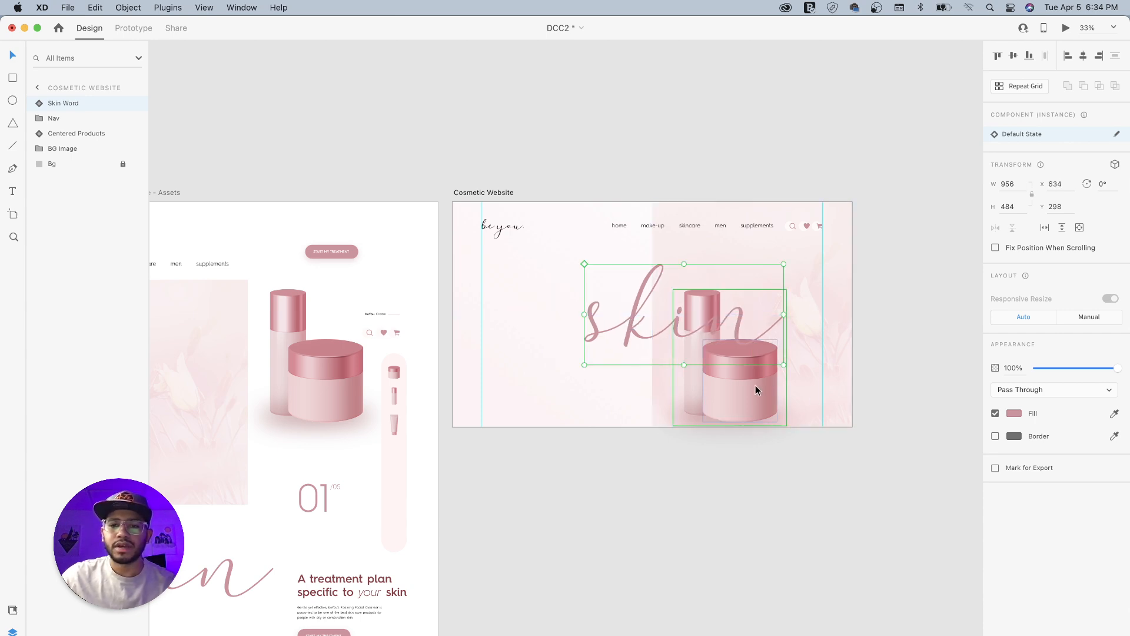
- Copy the Copy+Button component onto the Cosmetic Website artboard and align it with the left guide at X 139, Y 374
left_click(379, 608)
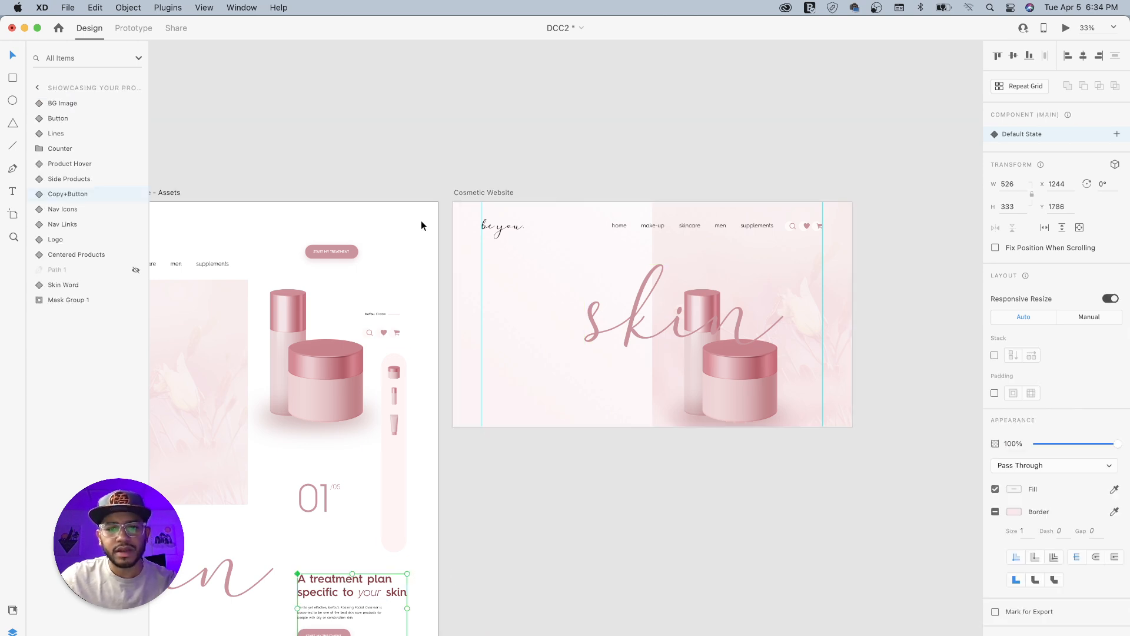
left_click(472, 192)
key("super+v")
left_click_drag(615, 287, 501, 293)
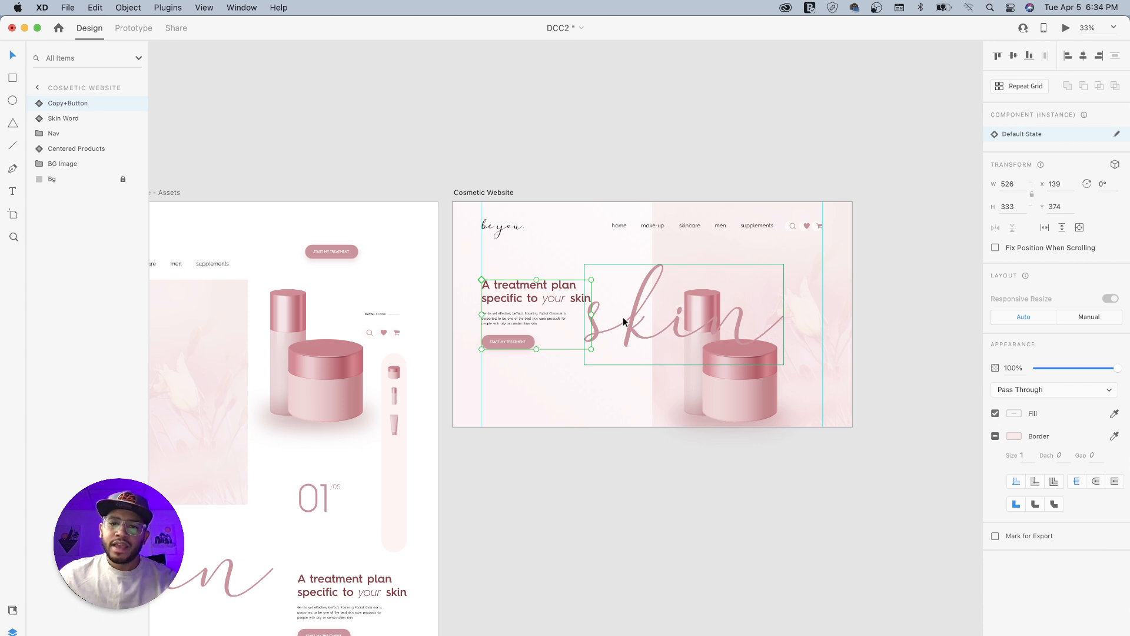
- Shift the skin word right, clear of the headline, and move Centered Products up and left over it to X 838, Y 248
left_click_drag(631, 330, 659, 321)
left_click(745, 386)
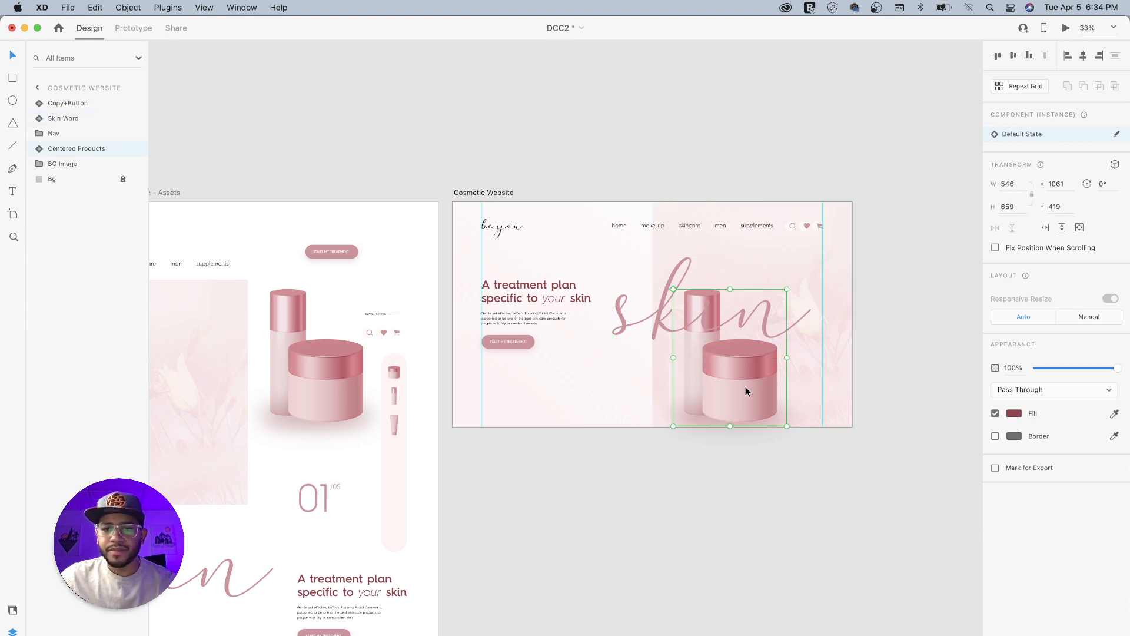
left_click_drag(748, 392, 701, 356)
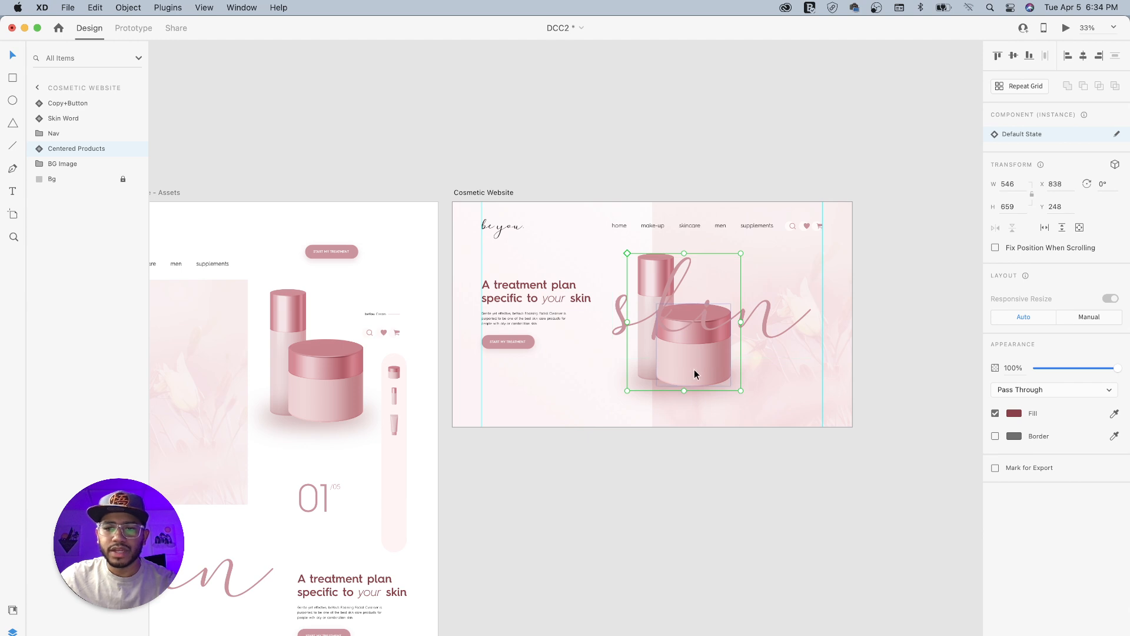
- Bring Centered Products to the front of the layer order and nudge it to X 829, Y 241
right_click(693, 374)
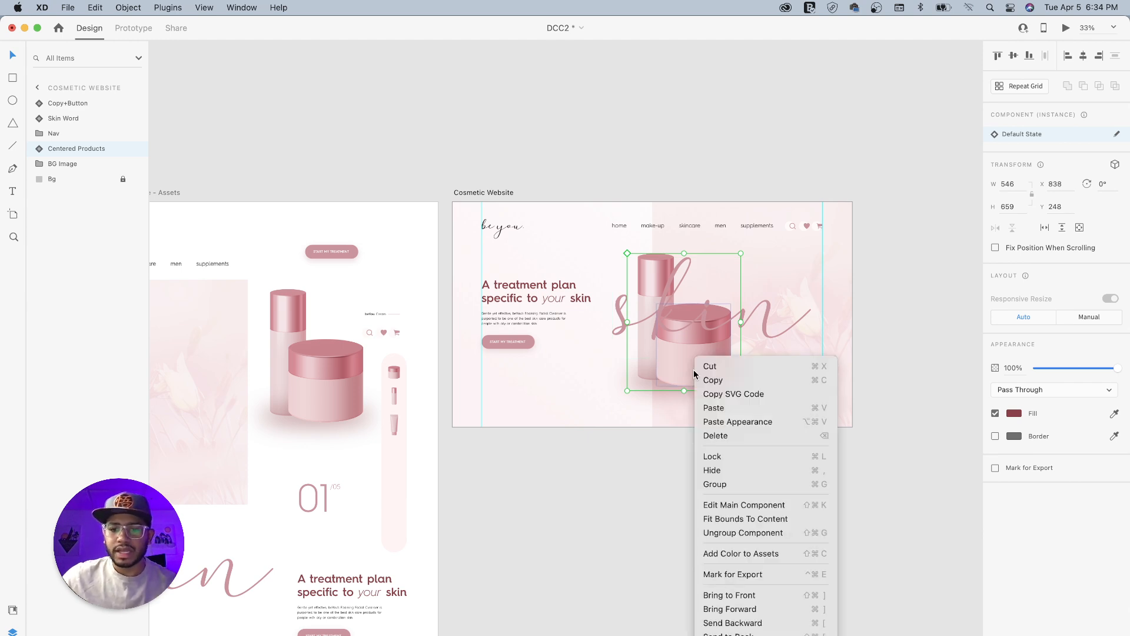
left_click(747, 609)
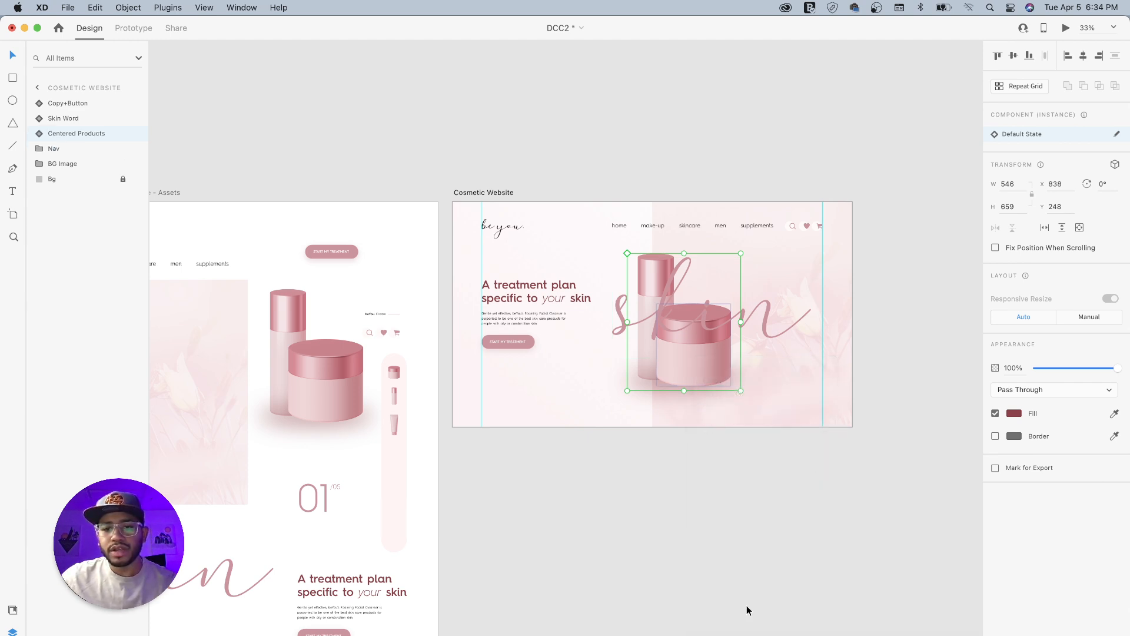
right_click(703, 364)
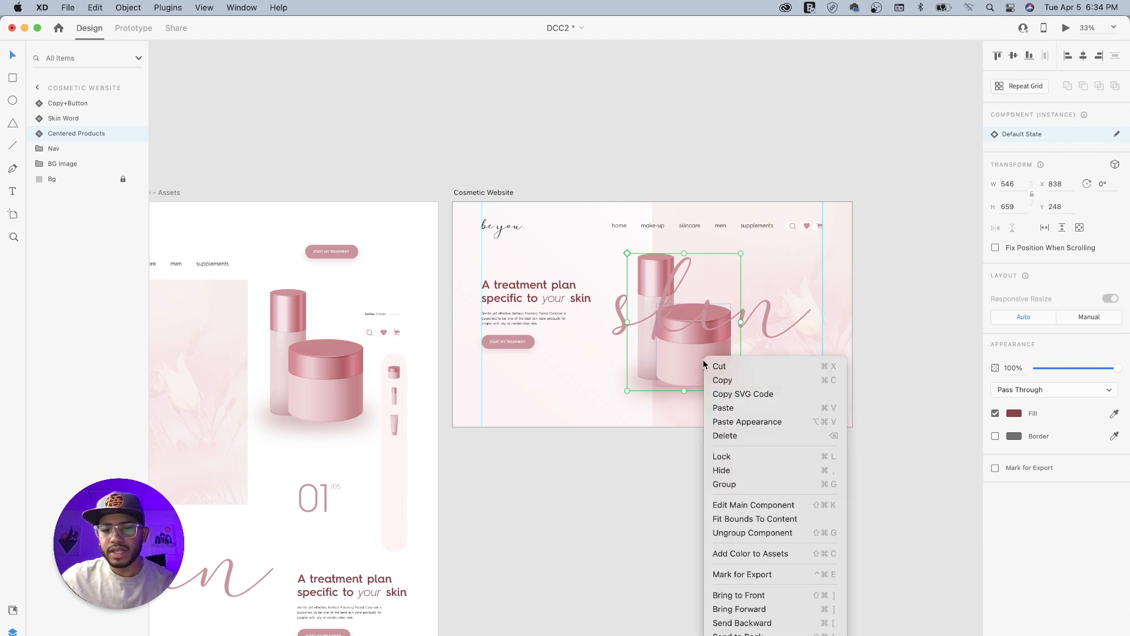
left_click(751, 597)
left_click_drag(672, 339, 680, 338)
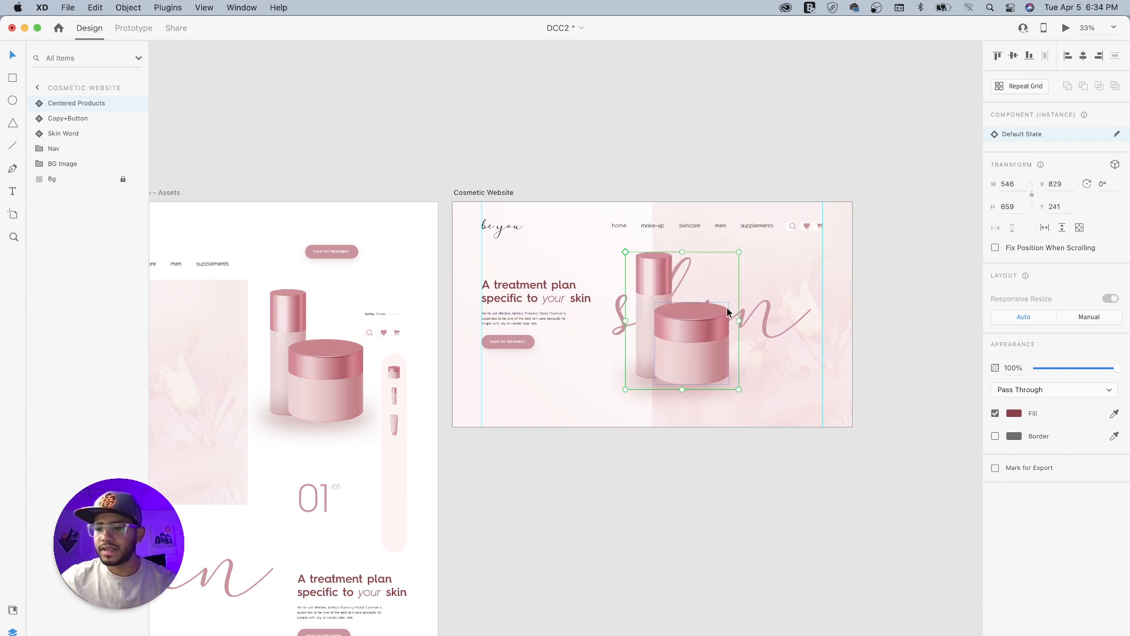
left_click(666, 141)
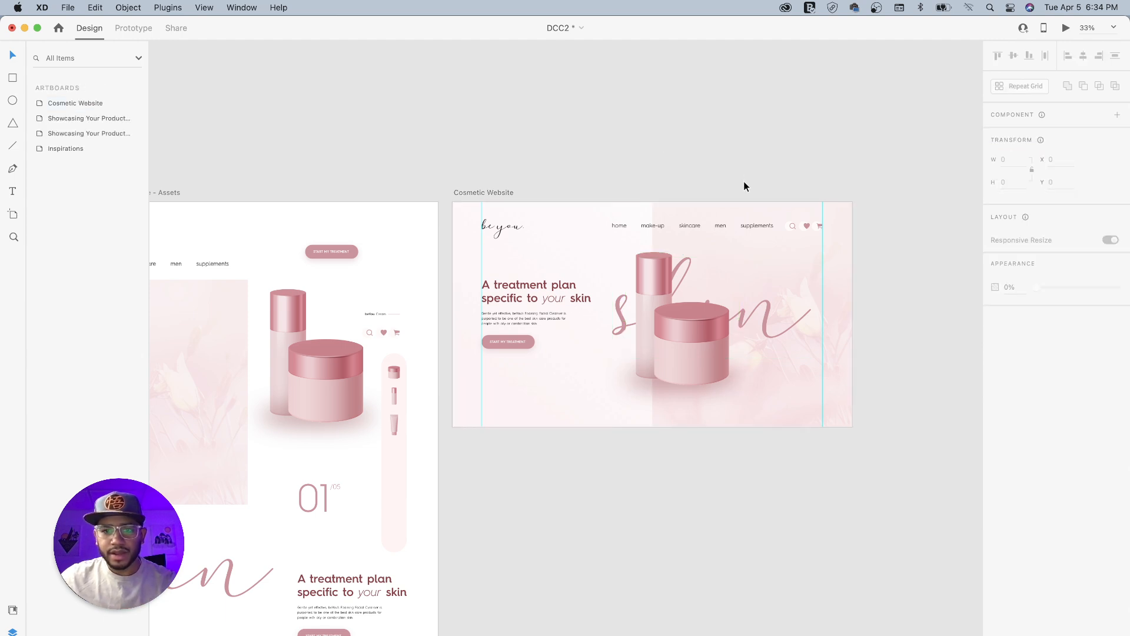
- Copy the 01/05 Counter group onto the Cosmetic Website artboard and place it below the button on the left guide at X 139, Y 846
left_click_drag(561, 166, 627, 171)
left_click_drag(532, 172, 658, 130)
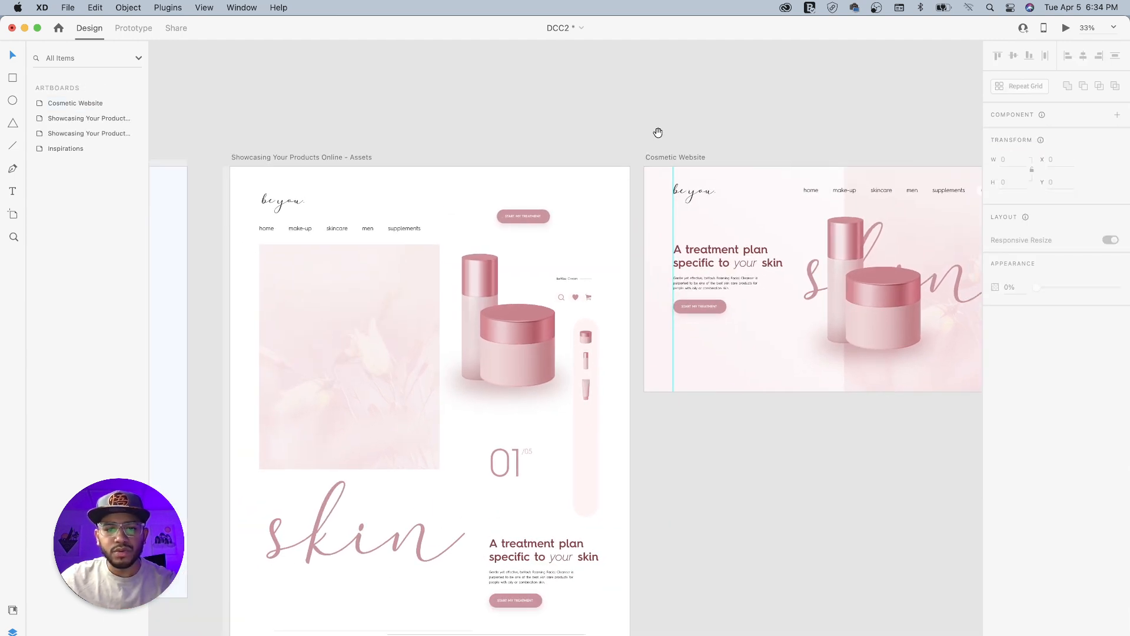
left_click_drag(575, 399, 506, 363)
left_click(425, 436)
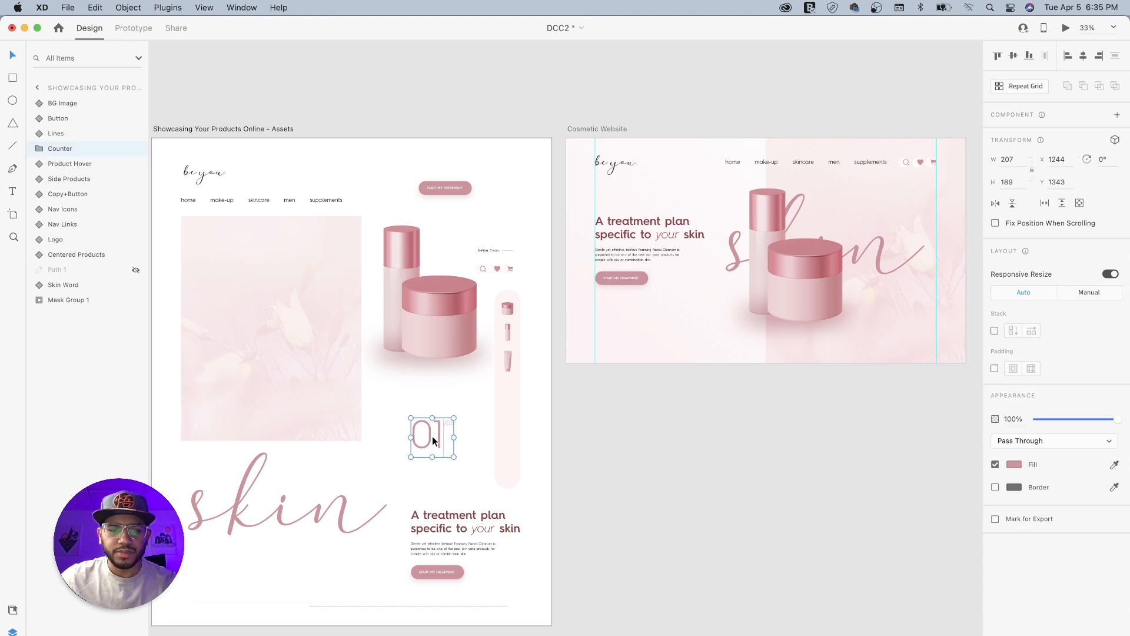
key("super+c")
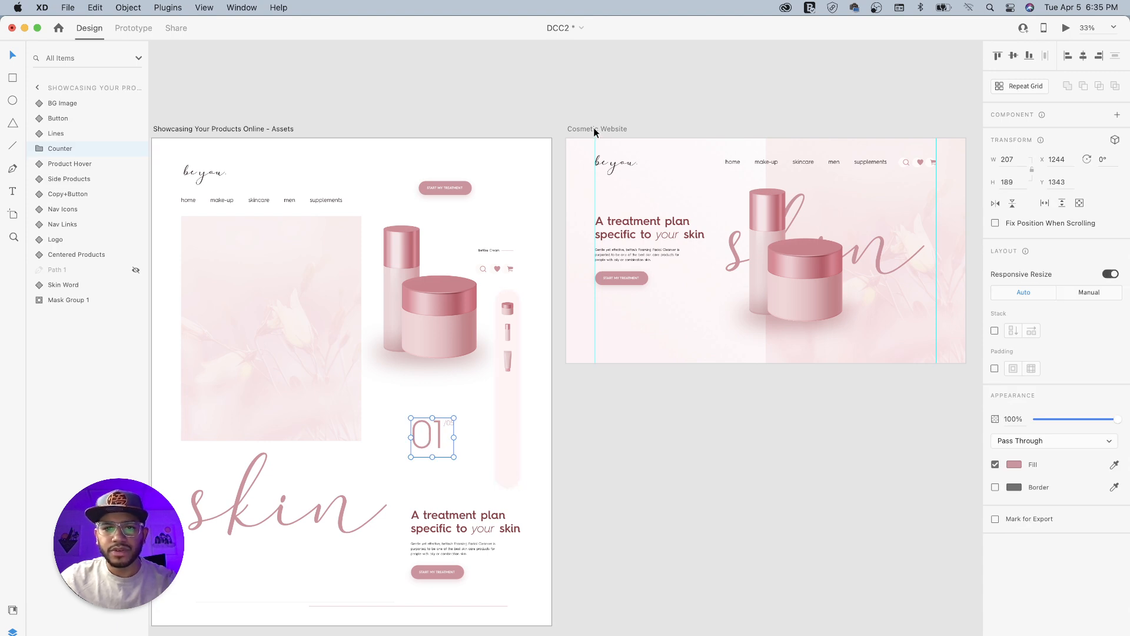
left_click(596, 129)
key("super+v")
left_click_drag(757, 263, 612, 334)
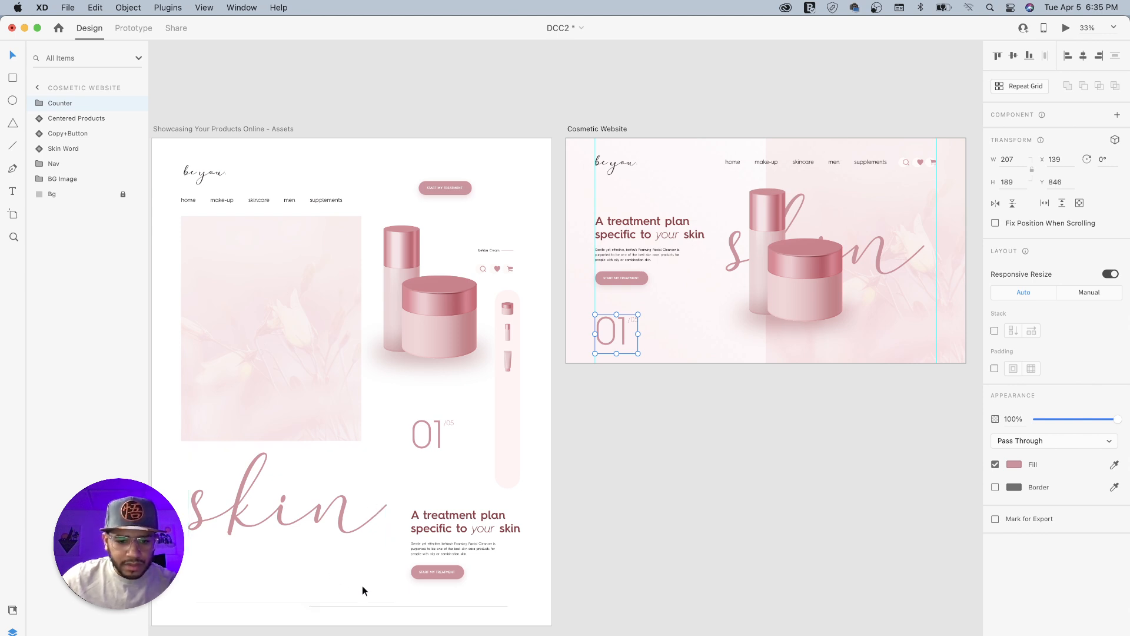
- Copy the Lines component from the assets artboard onto the Cosmetic Website artboard
left_click(354, 602)
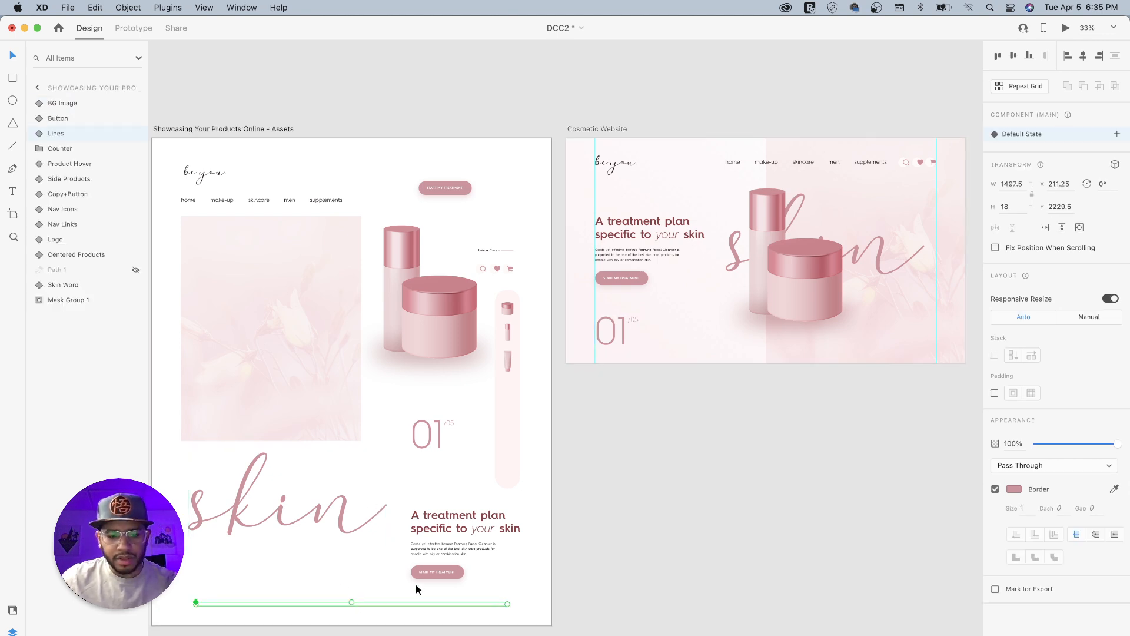
left_click(616, 128)
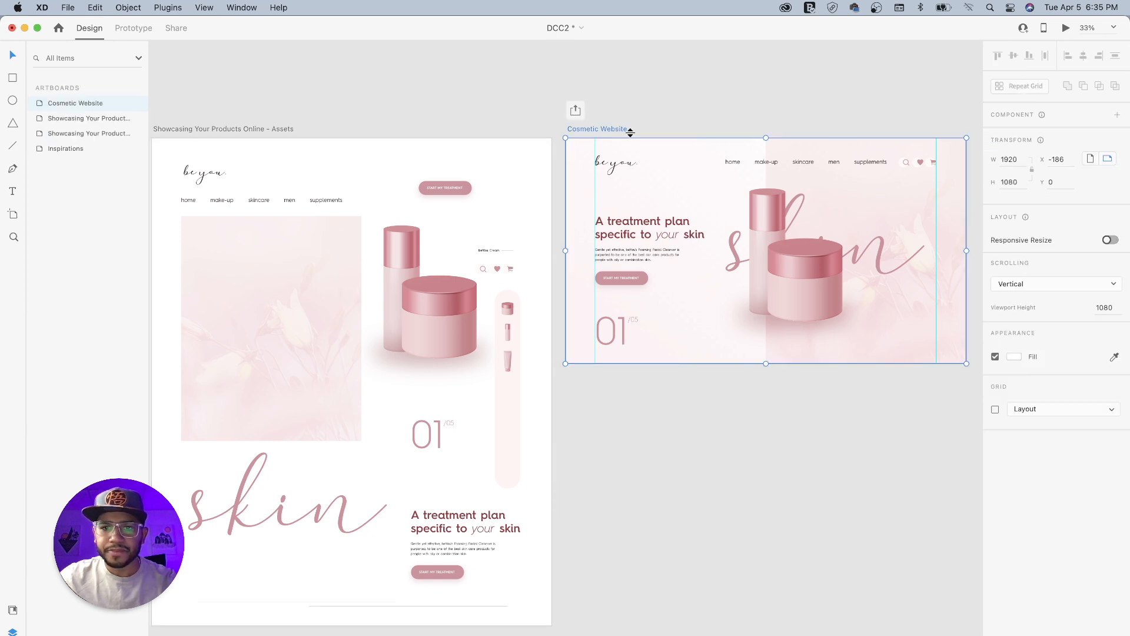
key("super+v")
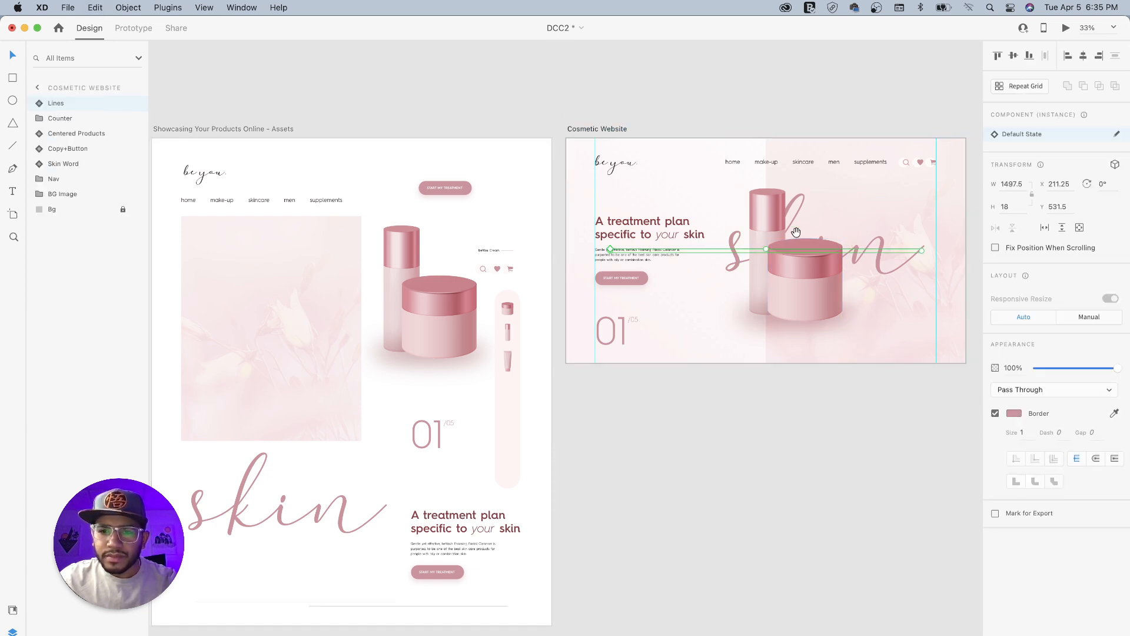
- Move the Lines component down below the centered products, beside the 01/05 counter, to X 438.25, Y 984.5
left_click_drag(782, 244, 564, 259)
key("super+equal")
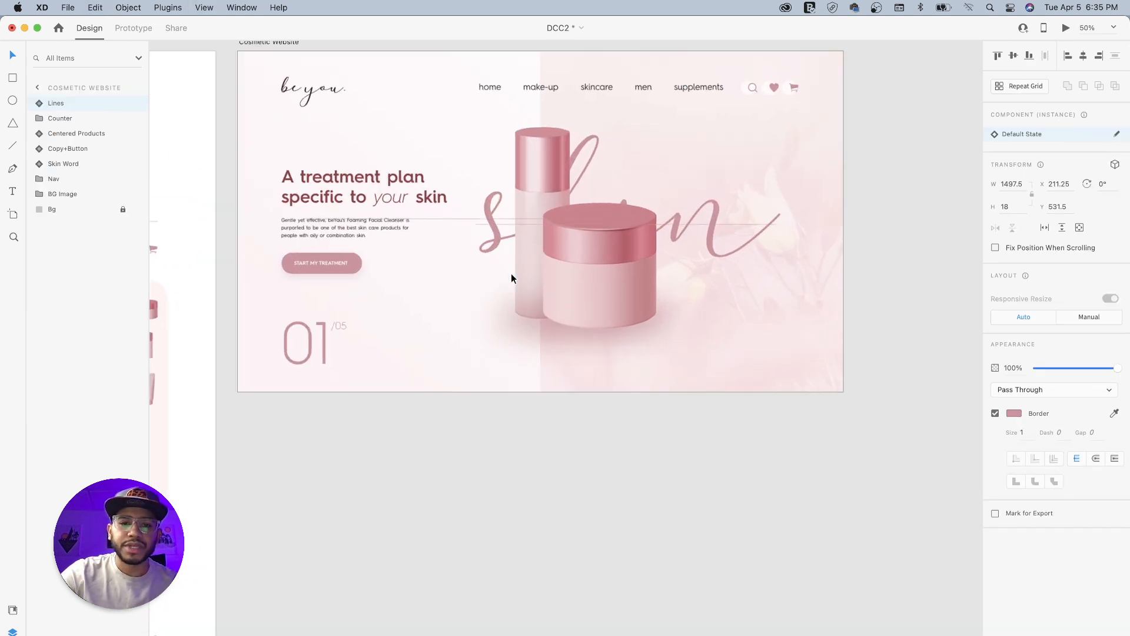
key("super+equal")
left_click_drag(503, 242, 600, 298)
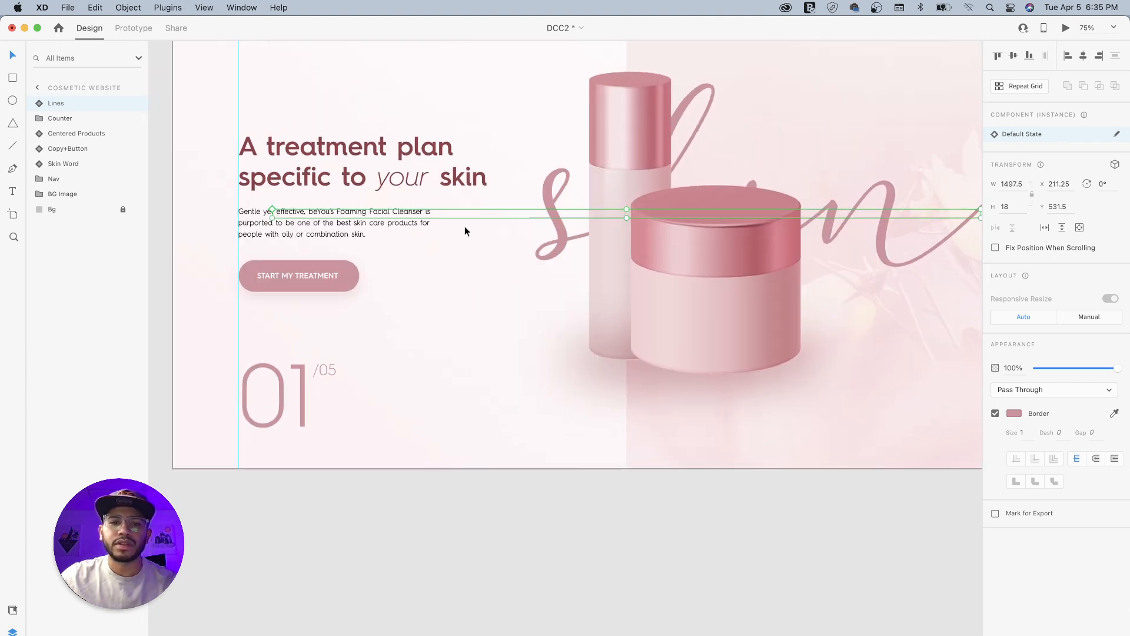
left_click_drag(494, 217, 537, 270)
left_click(463, 415)
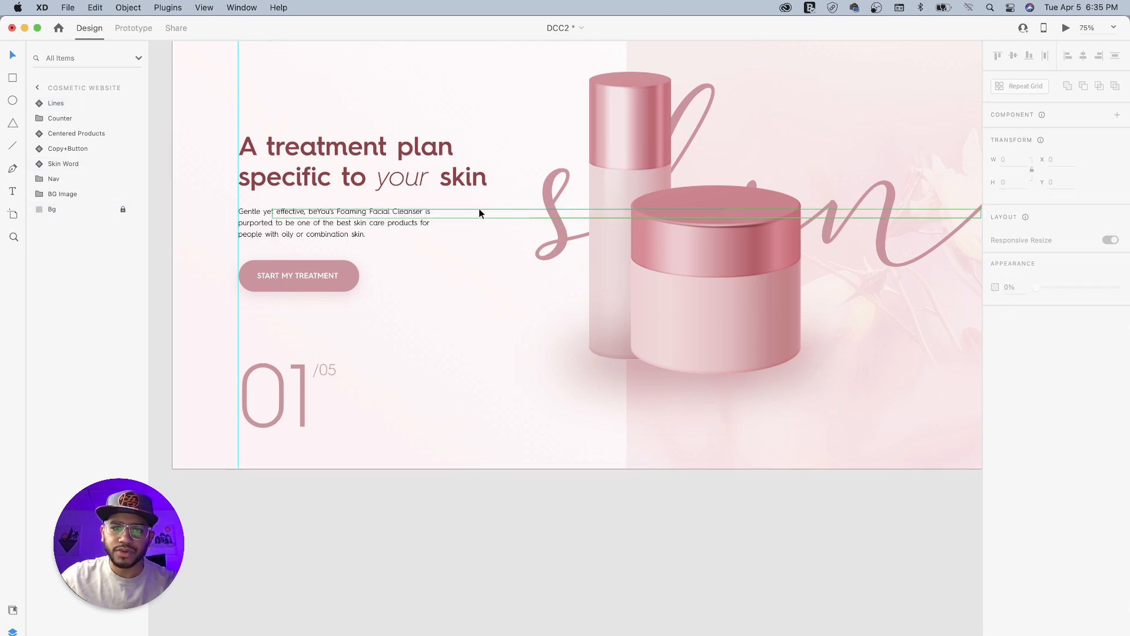
left_click_drag(480, 213, 535, 423)
left_click_drag(766, 392, 651, 374)
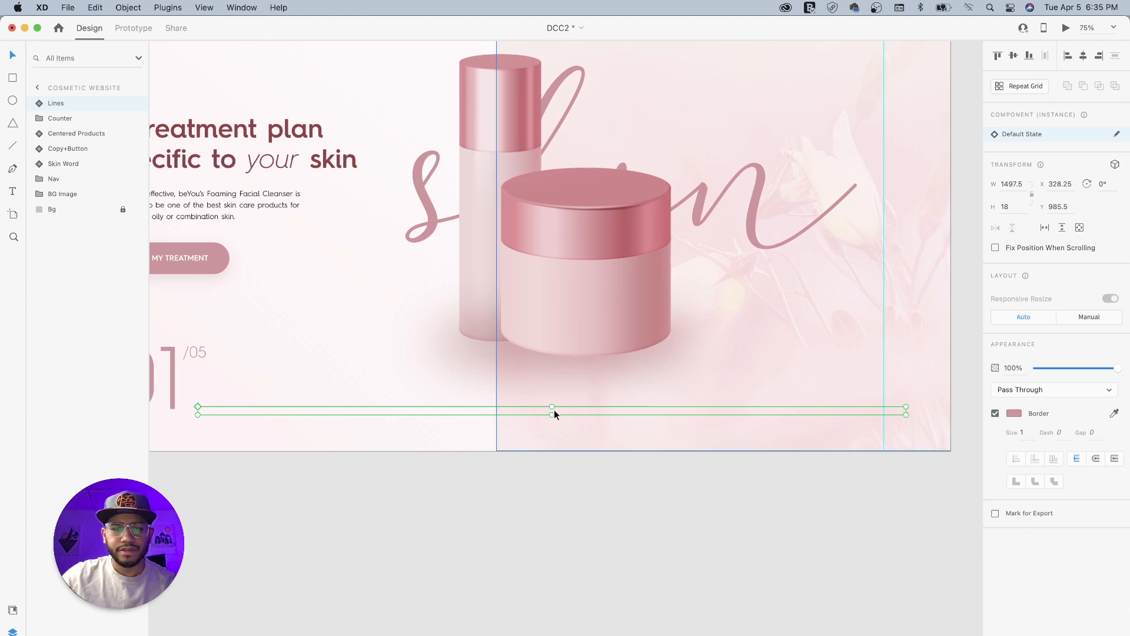
left_click_drag(538, 405, 590, 411)
- Extend the Lines component at its left end so it starts beside the 01 numeral, at X 310.25 with a width of 1625.5
scroll(518, 406, "left", 5)
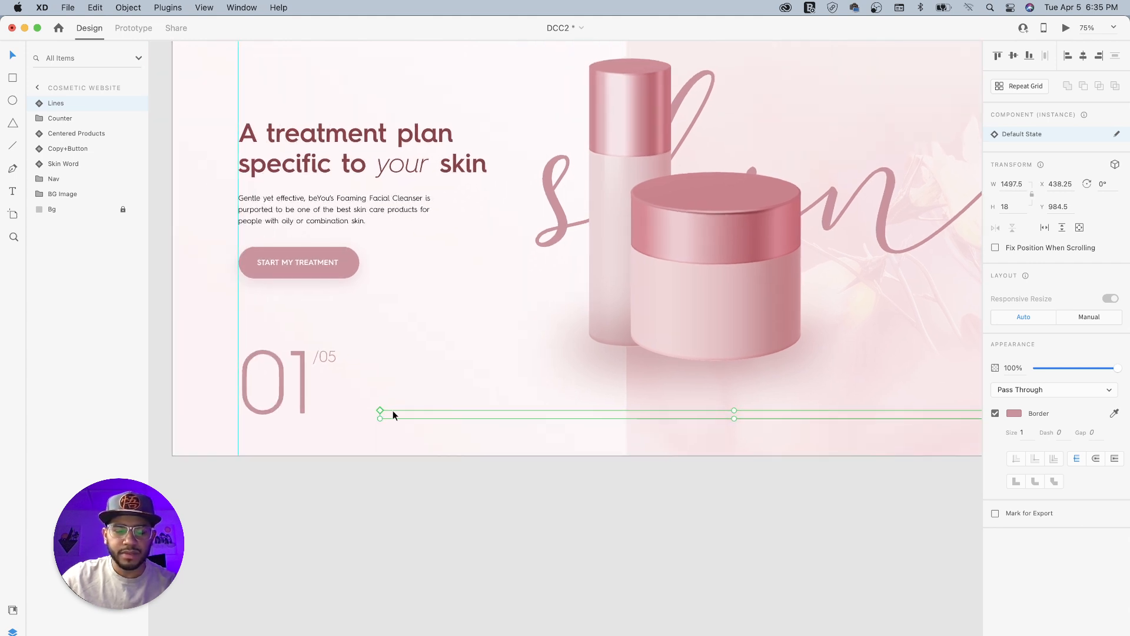
key("super+equal")
key("super+equal")
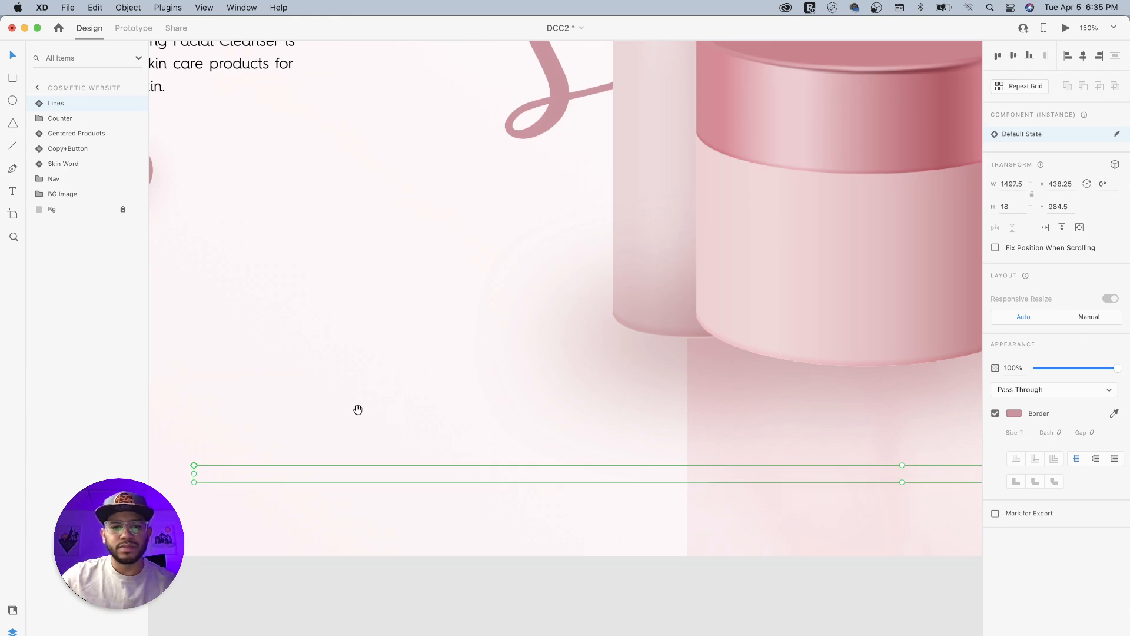
left_click_drag(365, 411, 647, 351)
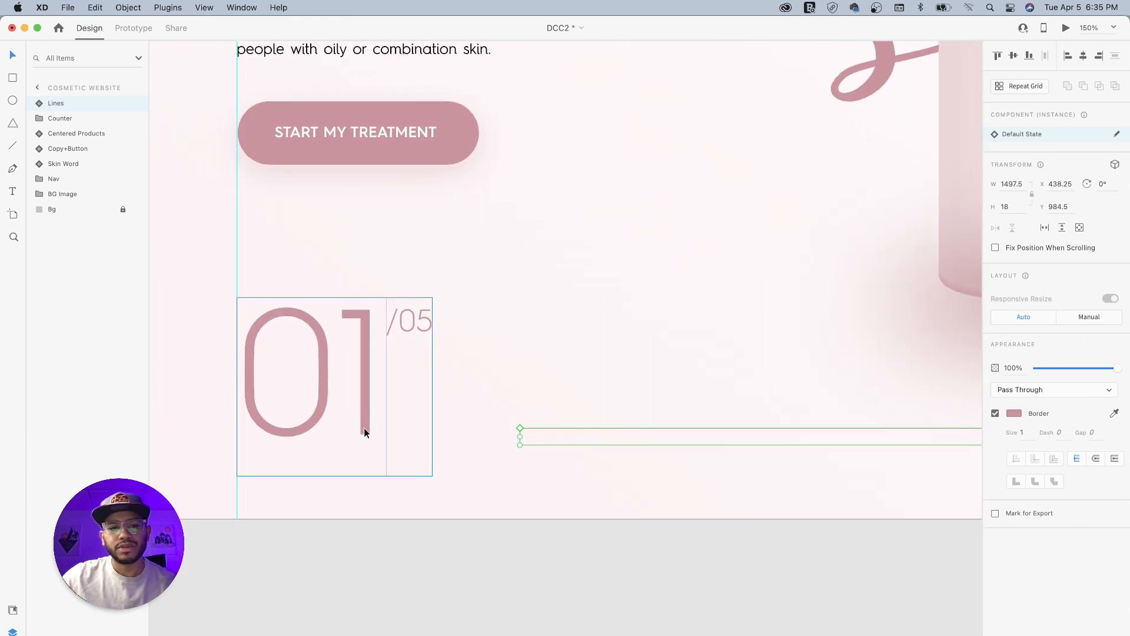
left_click_drag(519, 436, 405, 438)
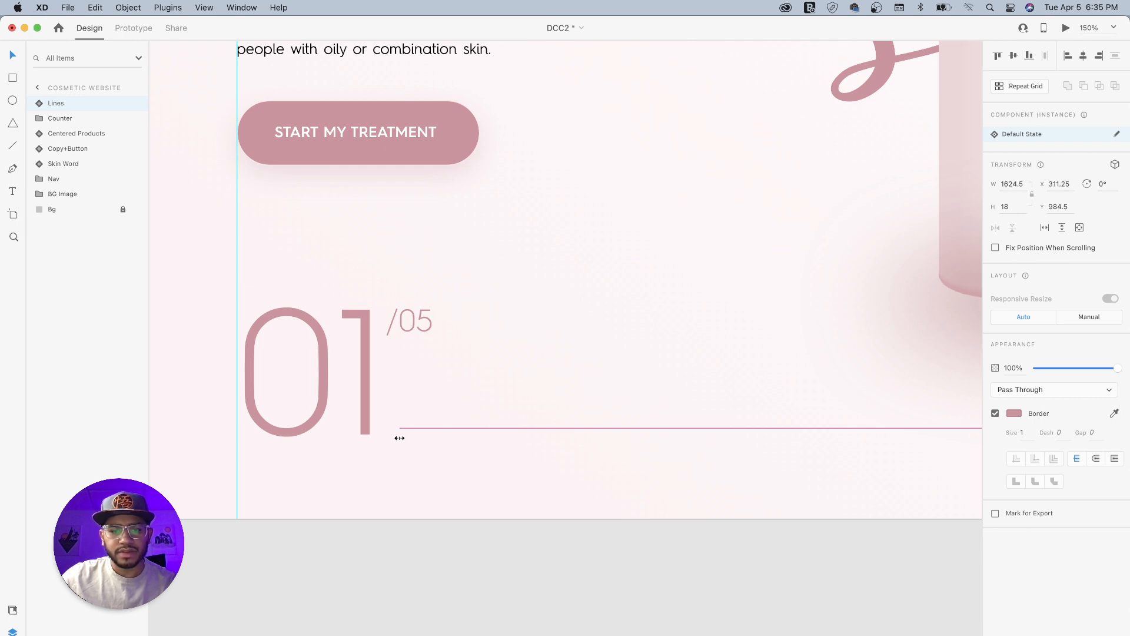
key("super+minus")
key("super+minus")
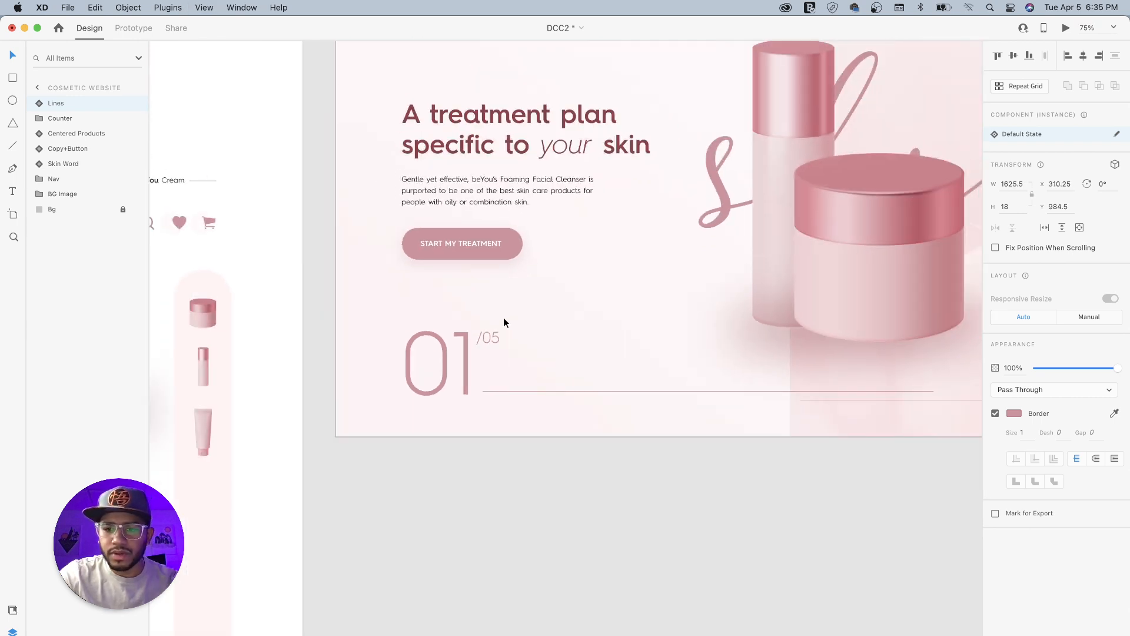
key("super+minus")
key("super+plus")
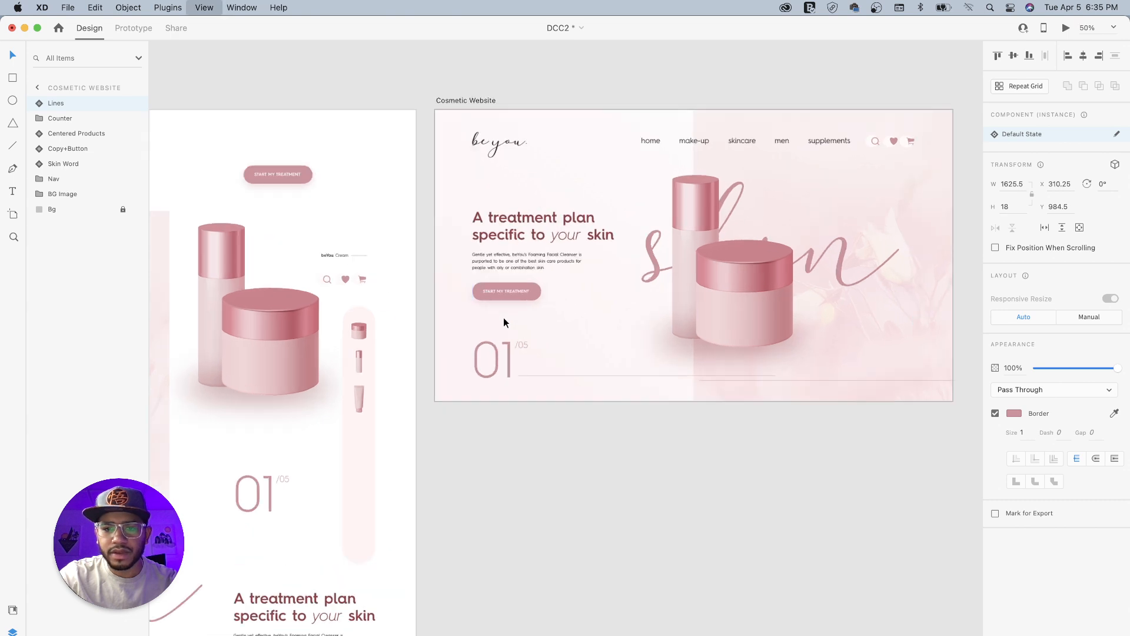
left_click(683, 511)
- Copy the Side Products component onto the Cosmetic Website artboard and align it against the right guide at X 1657, Y 241
left_click_drag(783, 410, 652, 508)
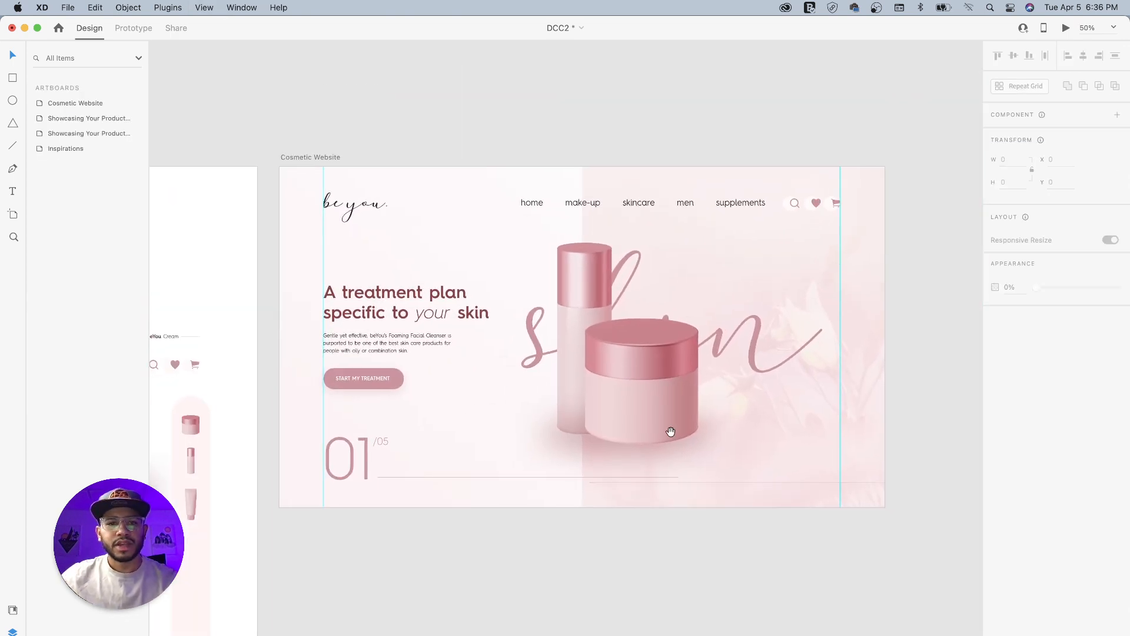
left_click_drag(434, 369, 549, 271)
left_click_drag(430, 427, 476, 330)
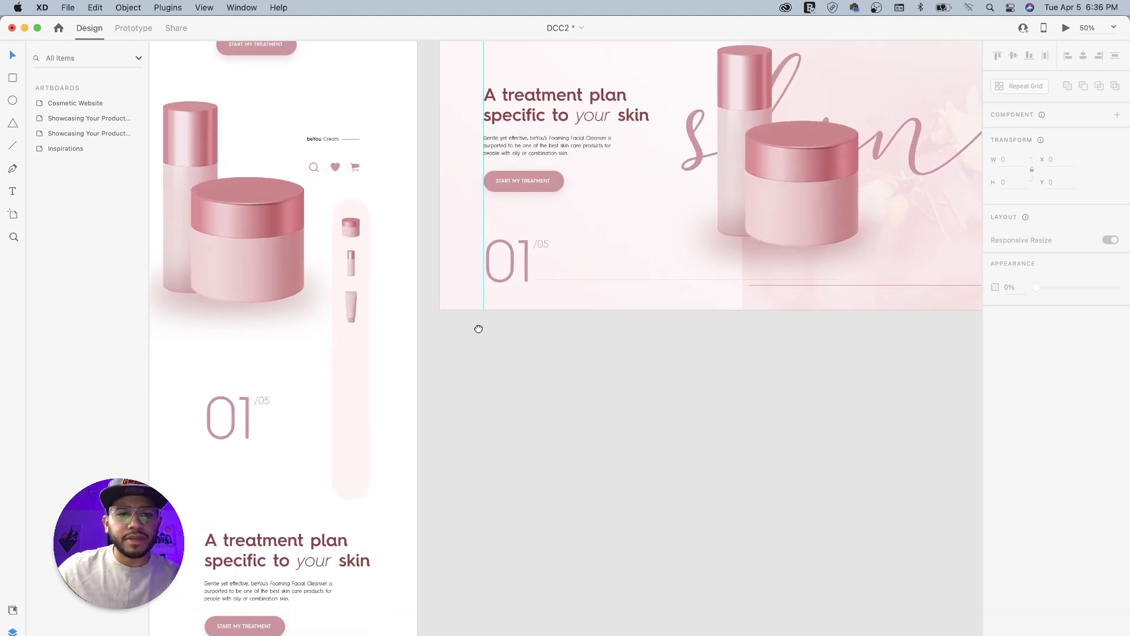
left_click(350, 332)
left_click_drag(948, 234, 683, 366)
left_click(221, 92)
key("super+v")
left_click_drag(712, 366, 721, 258)
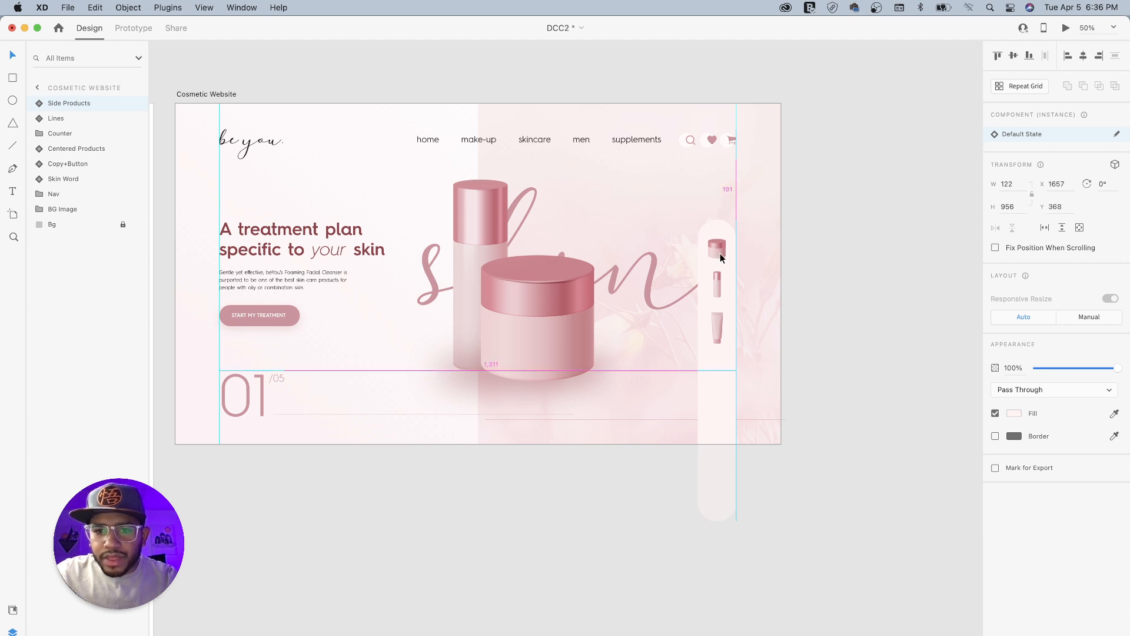
left_click_drag(719, 317, 719, 282)
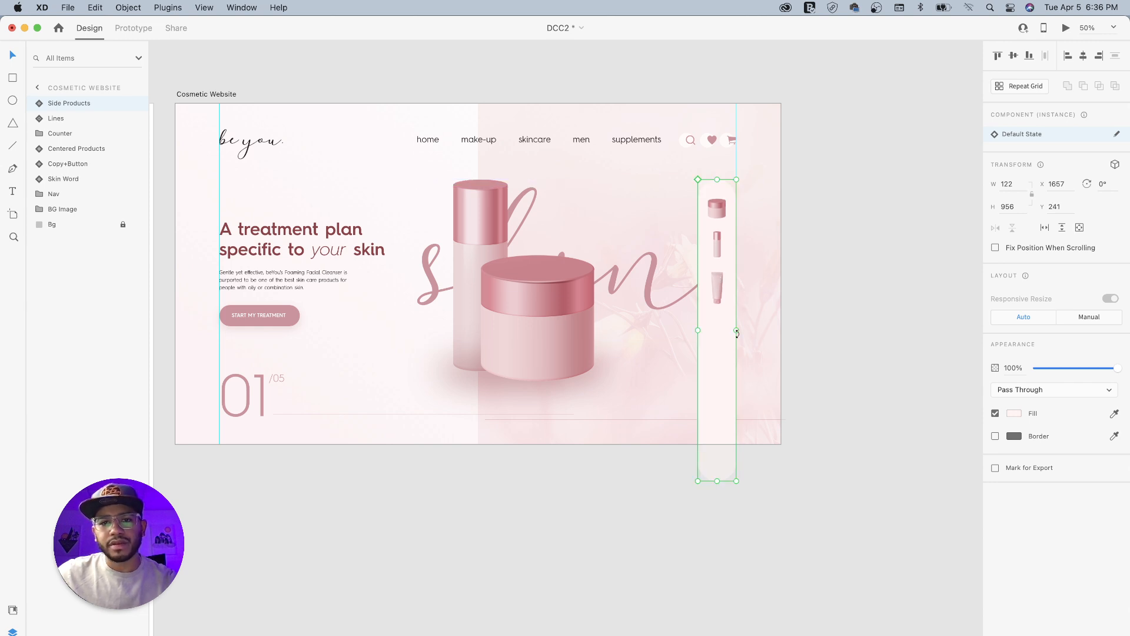
- Copy the Product Hover label onto the Cosmetic Website artboard and place it left of the first side product at X 1502.6, Y 326.5
scroll(715, 371, "left", 6)
left_click_drag(486, 362, 624, 252)
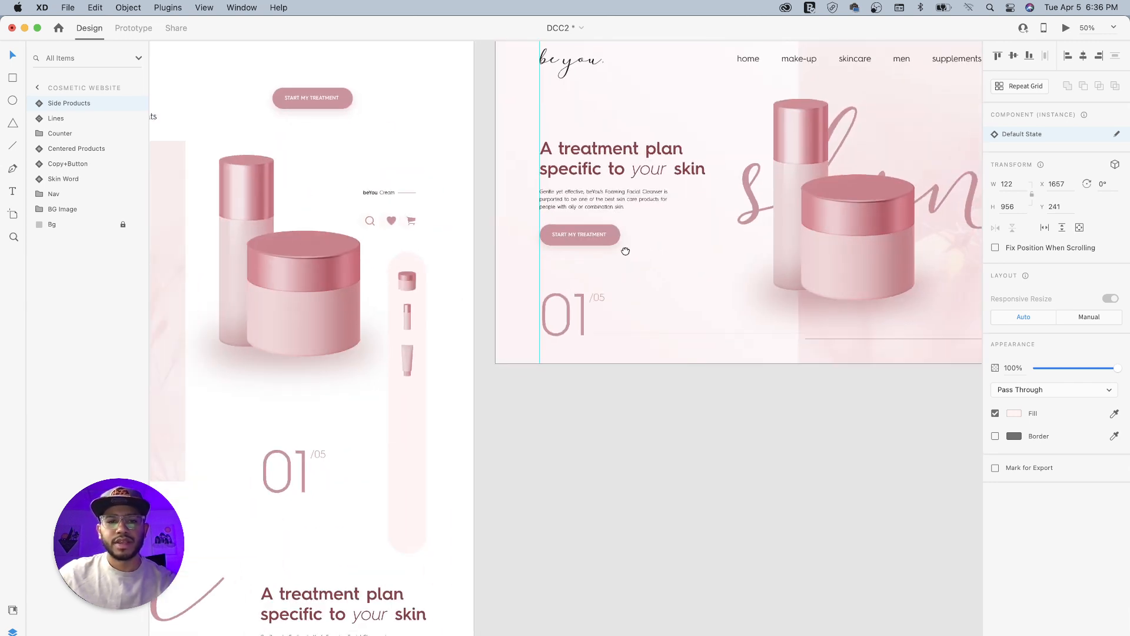
left_click(379, 192)
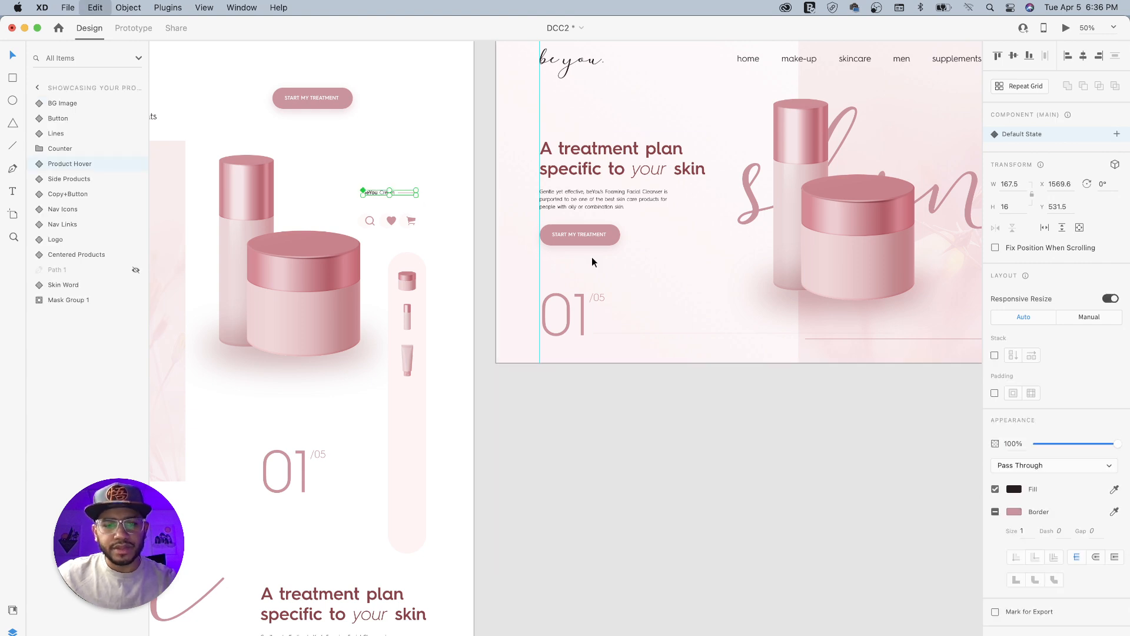
scroll(875, 284, "right", 5)
scroll(876, 284, "up", 2)
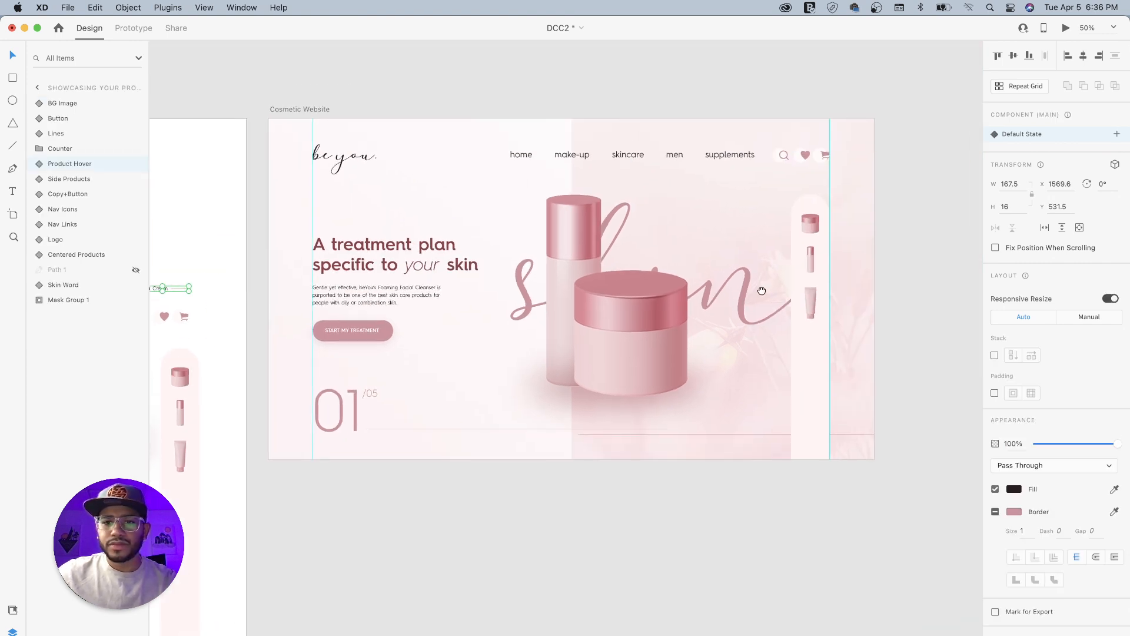
left_click(303, 112)
key("super+v")
left_click_drag(768, 291, 746, 227)
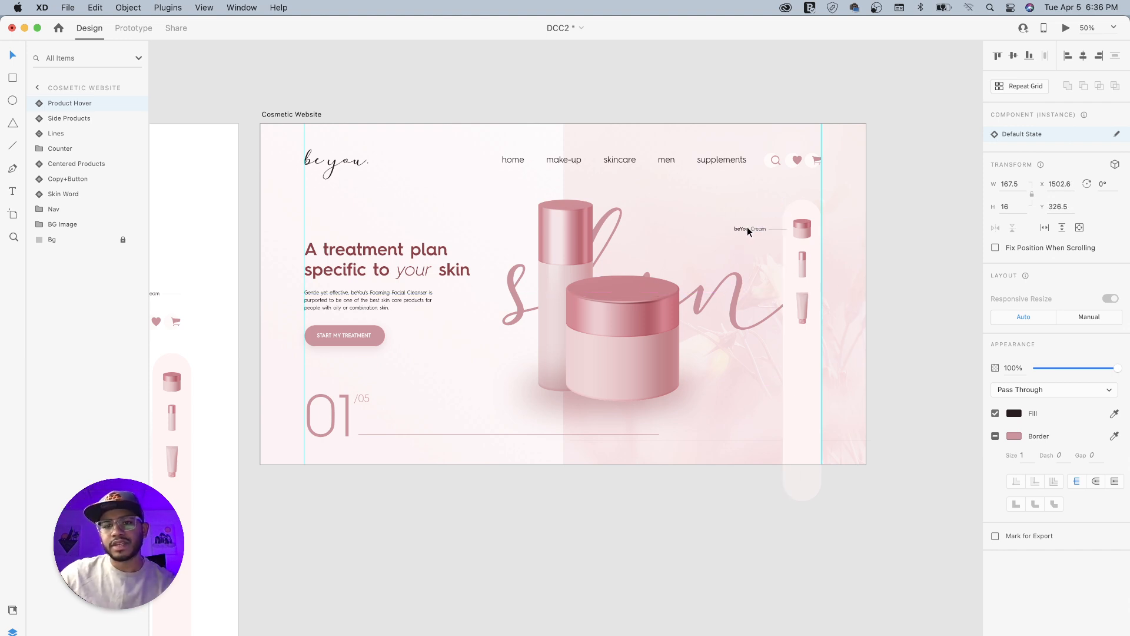
- Duplicate the bottle and tube images inside Side Products and place the copies below the originals
left_click_drag(598, 358, 648, 389)
left_click_drag(734, 399, 625, 399)
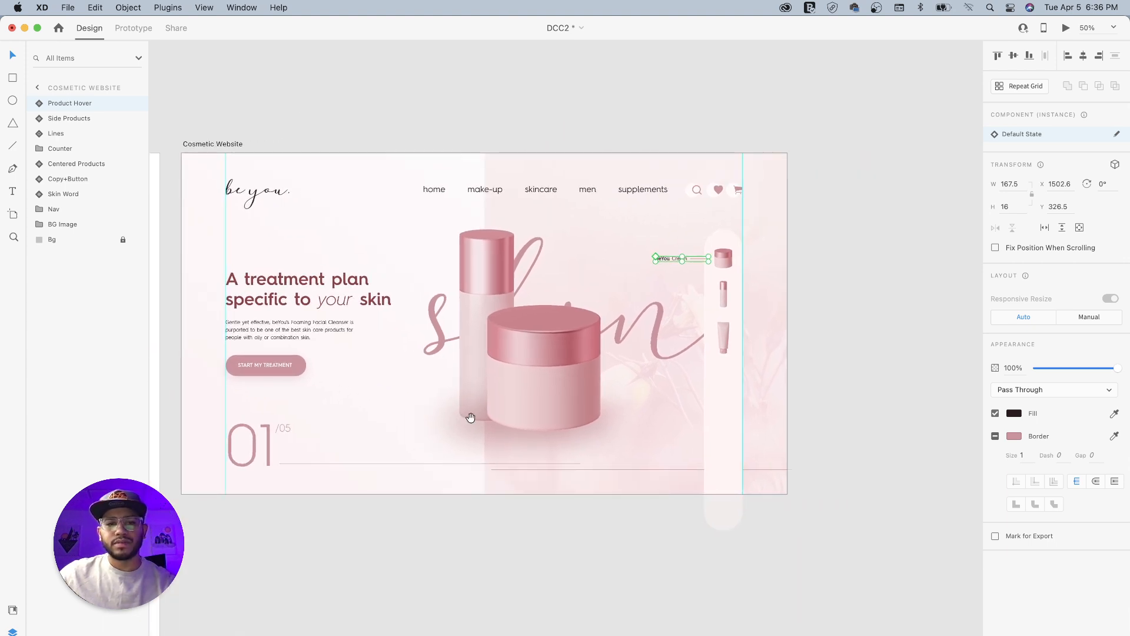
left_click_drag(408, 438, 479, 424)
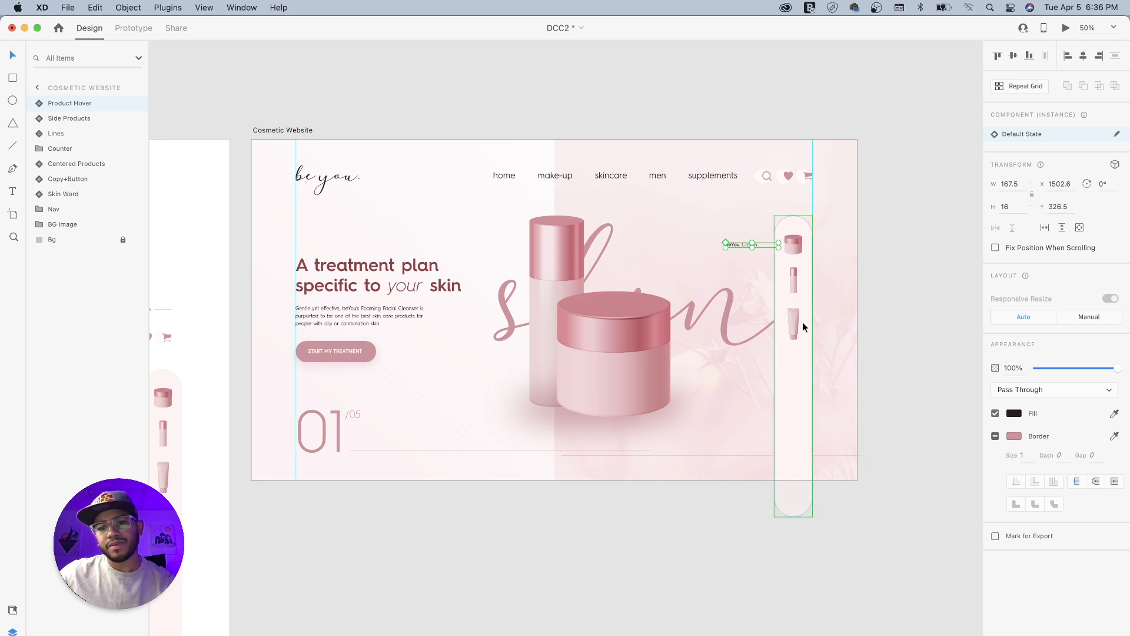
scroll(710, 334, "up", 5)
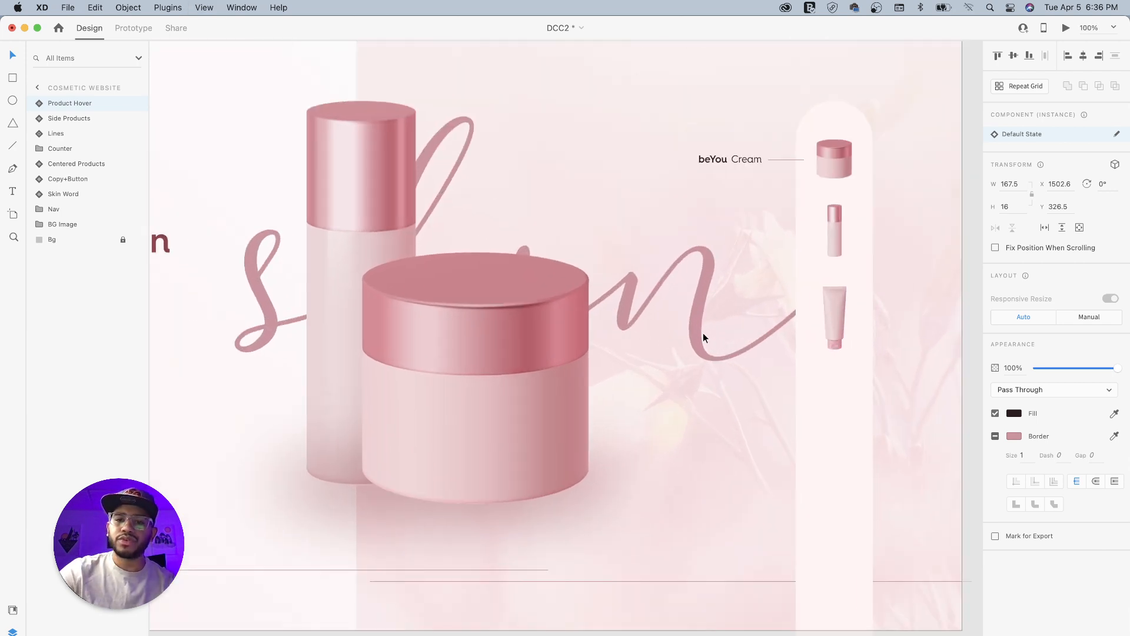
left_click_drag(797, 356, 618, 341)
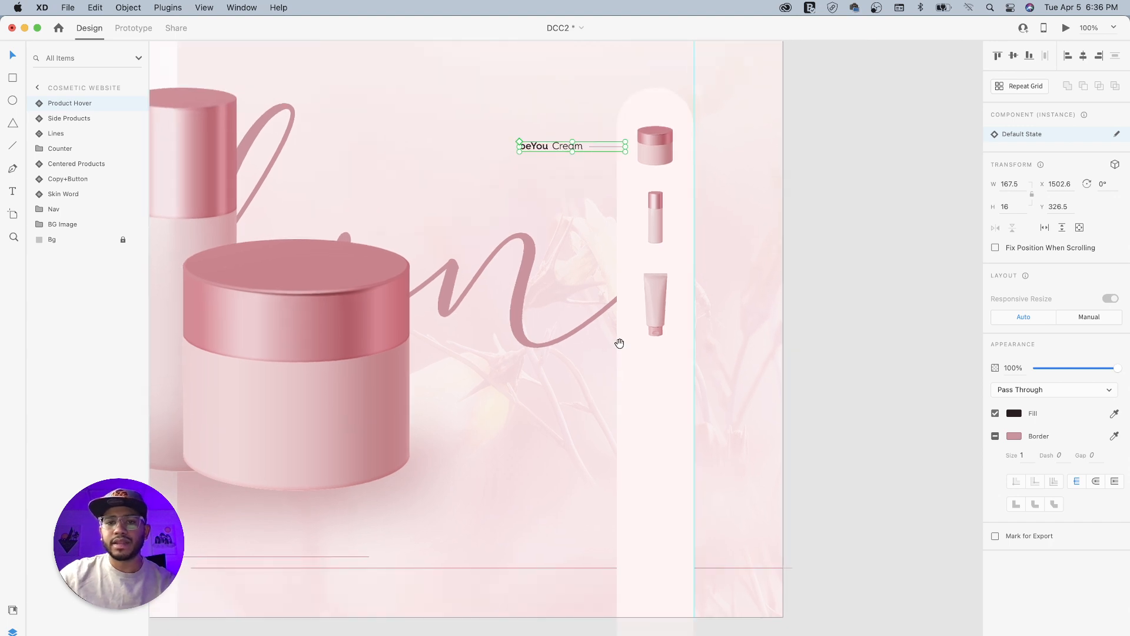
double_click(659, 288)
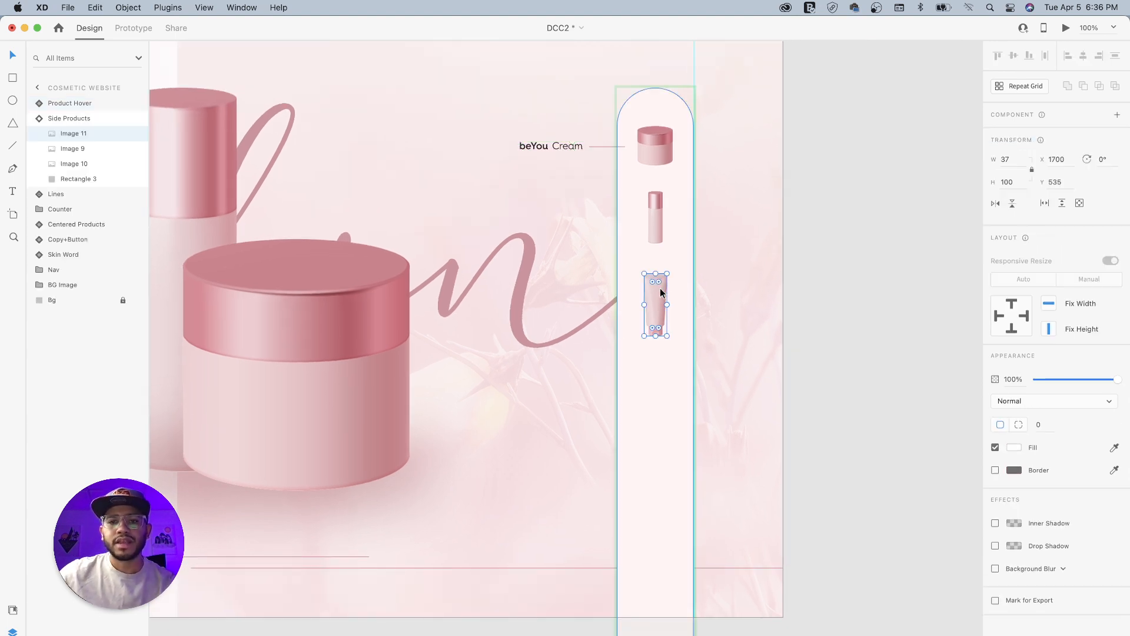
left_click(655, 233, "shift")
left_click_drag(656, 228, 667, 401)
left_click(845, 414)
- Enlarge the cream jar image in Side Products from its center to 74 by 82, at X 1681, Y 292
scroll(772, 464, "left", 5)
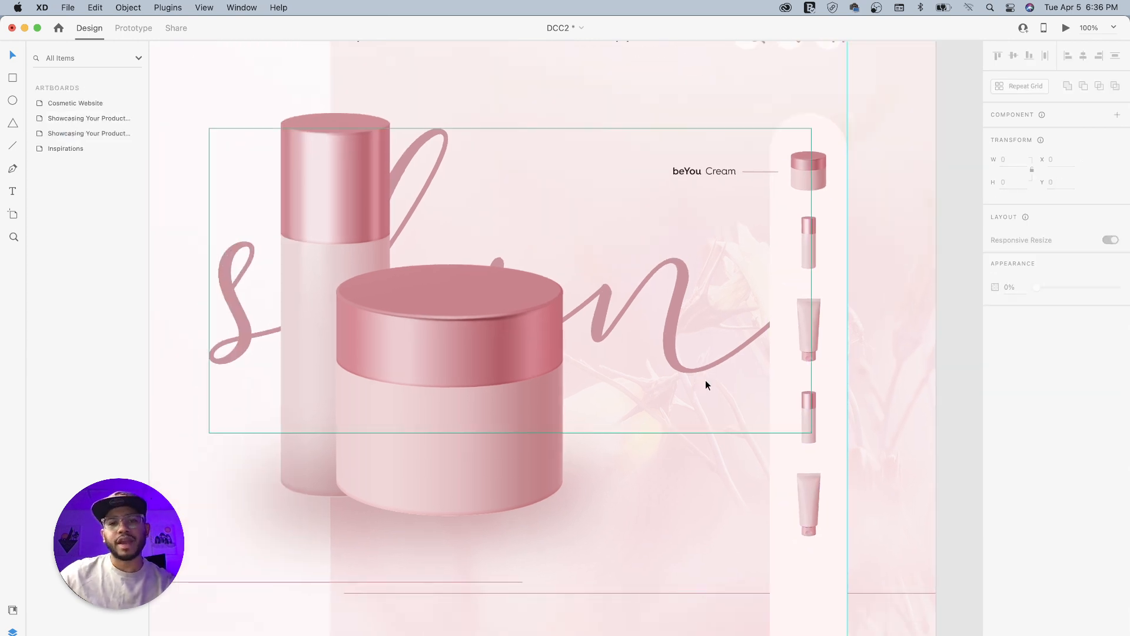
key("super+minus")
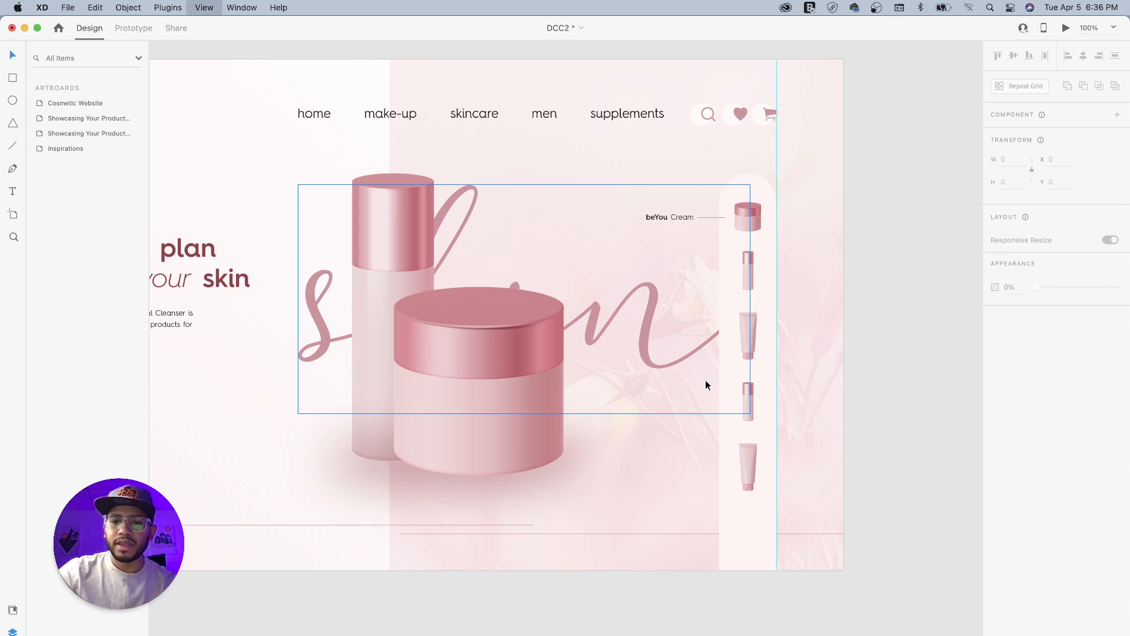
key("super+plus")
key("super+plus")
left_click_drag(750, 315, 638, 386)
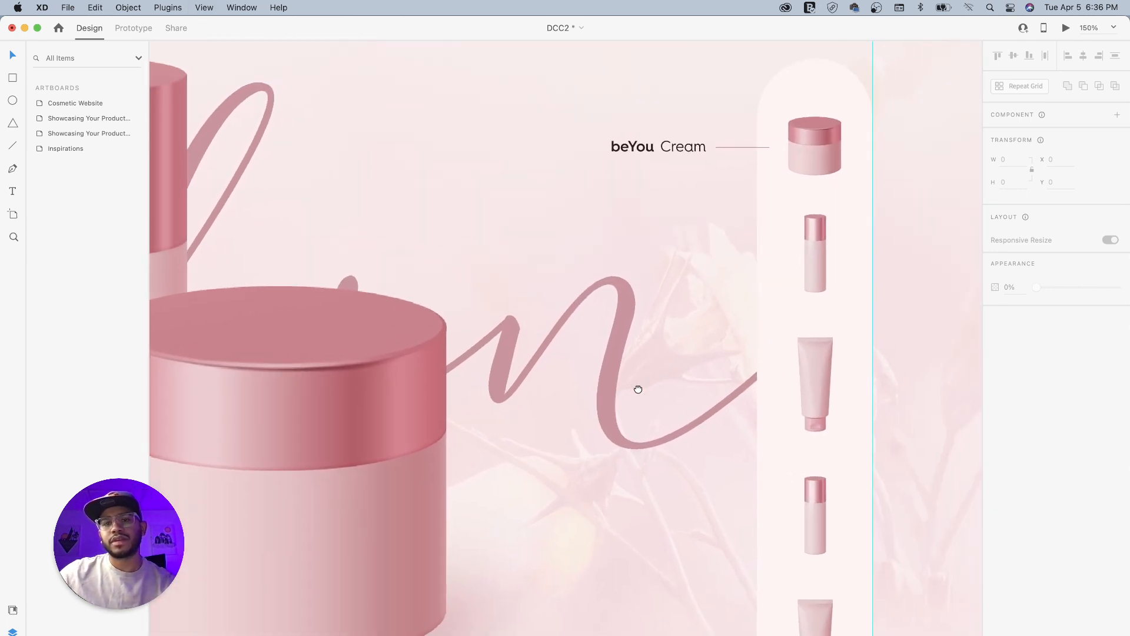
left_click_drag(724, 344, 654, 359)
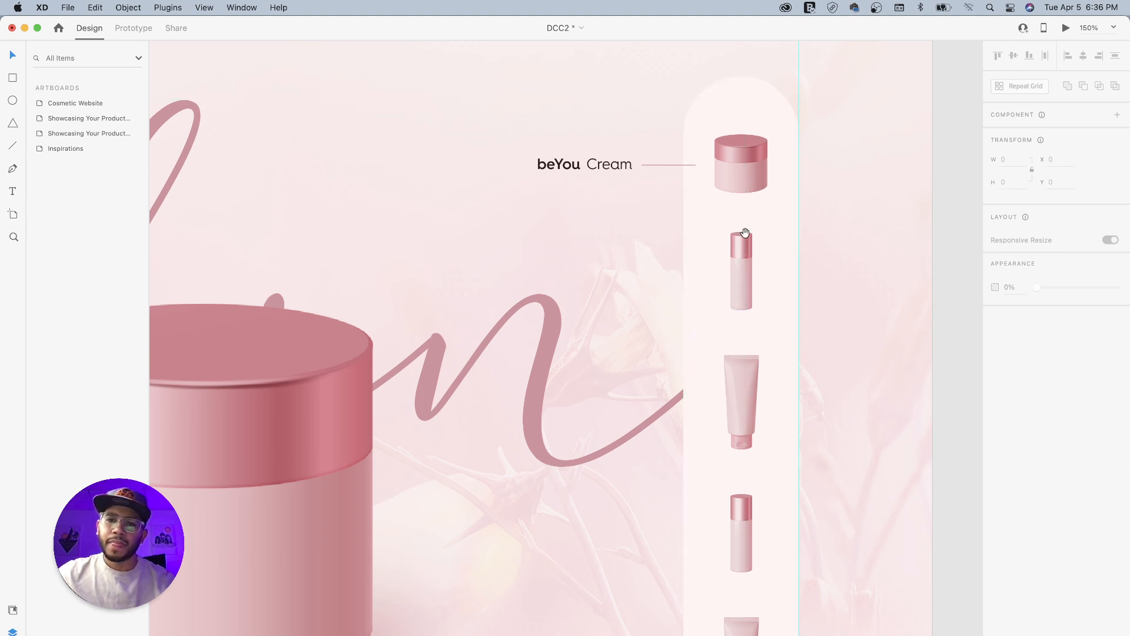
left_click_drag(745, 233, 710, 238)
double_click(720, 166)
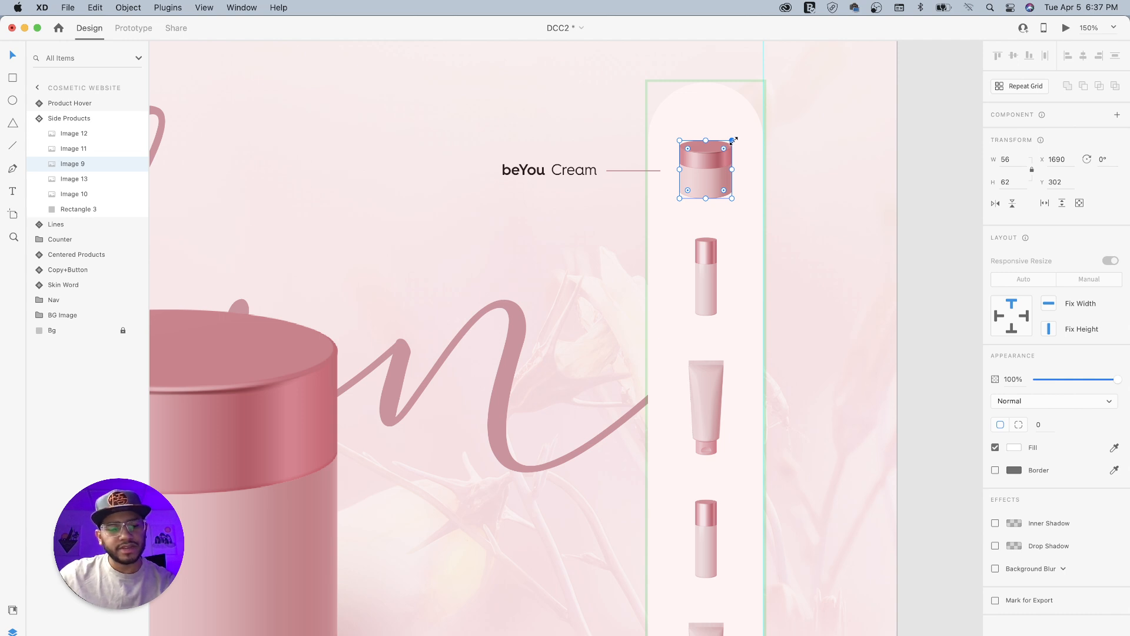
left_click_drag(732, 140, 746, 131)
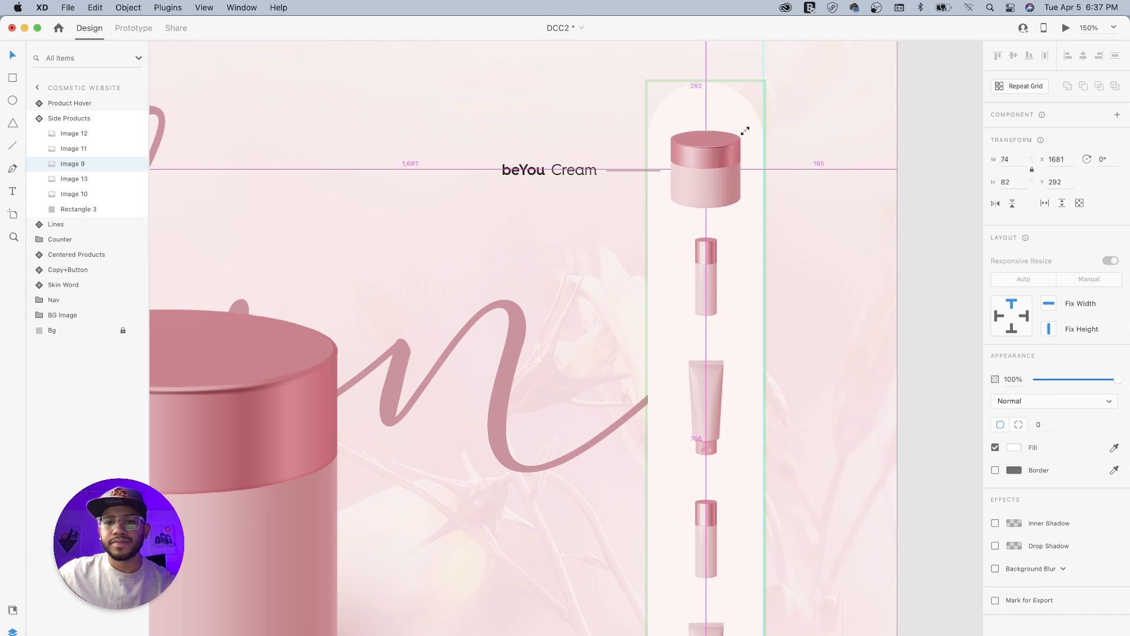
left_click_drag(745, 131, 744, 132)
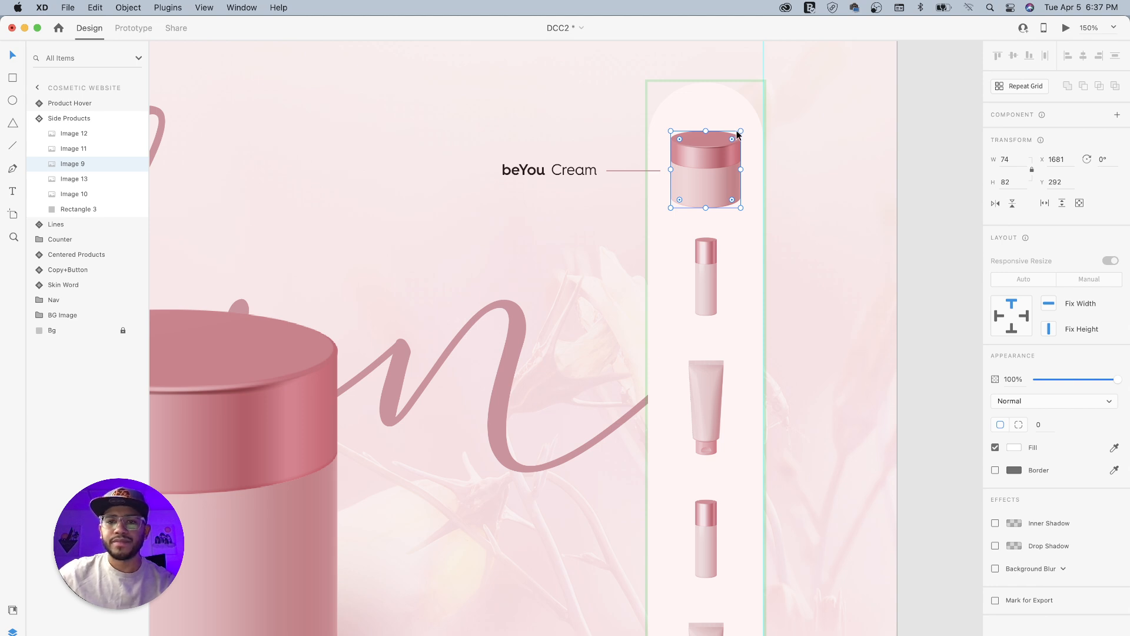
scroll(741, 223, "left", 5)
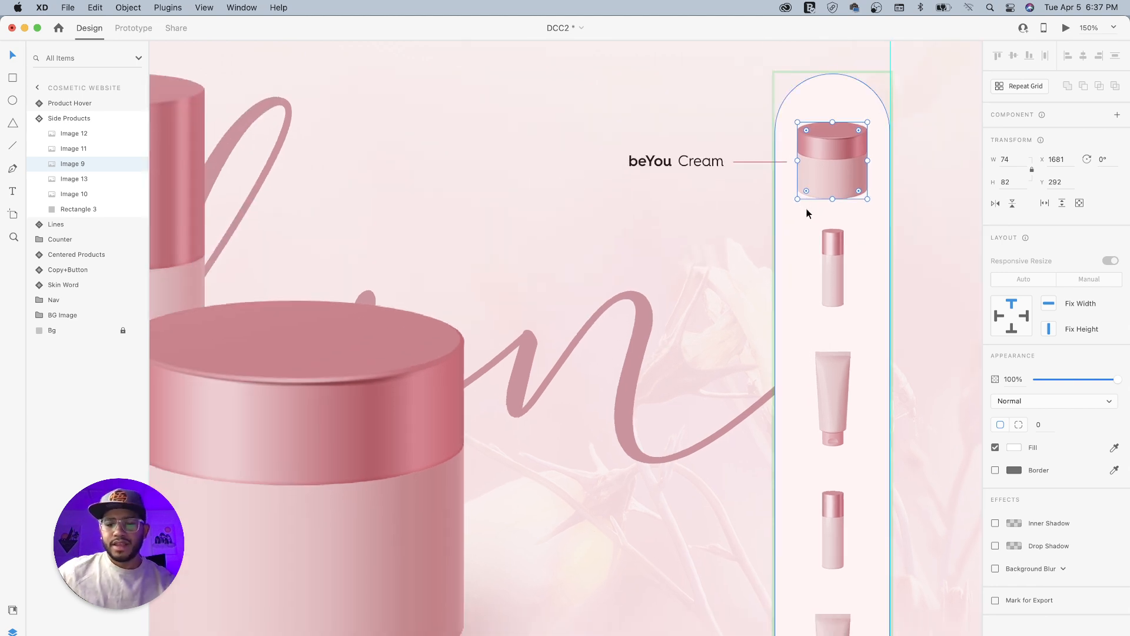
key("super+minus")
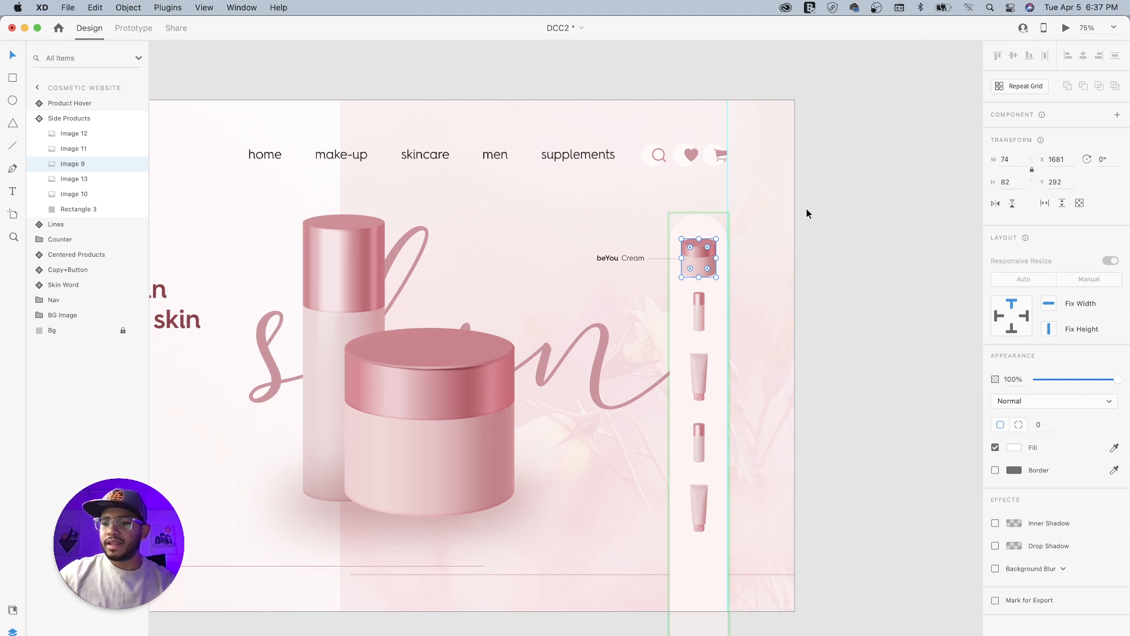
- Turn the START MY TREATMENT button group inside Copy+Button into its own component
left_click(837, 279)
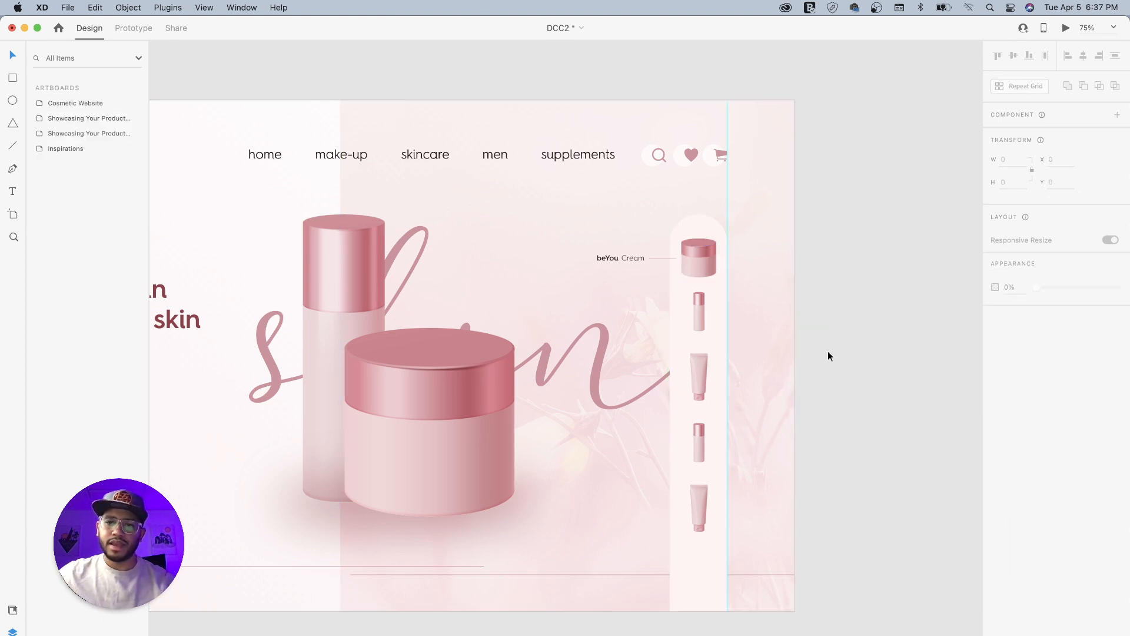
left_click_drag(634, 340, 767, 357)
left_click_drag(624, 384, 766, 365)
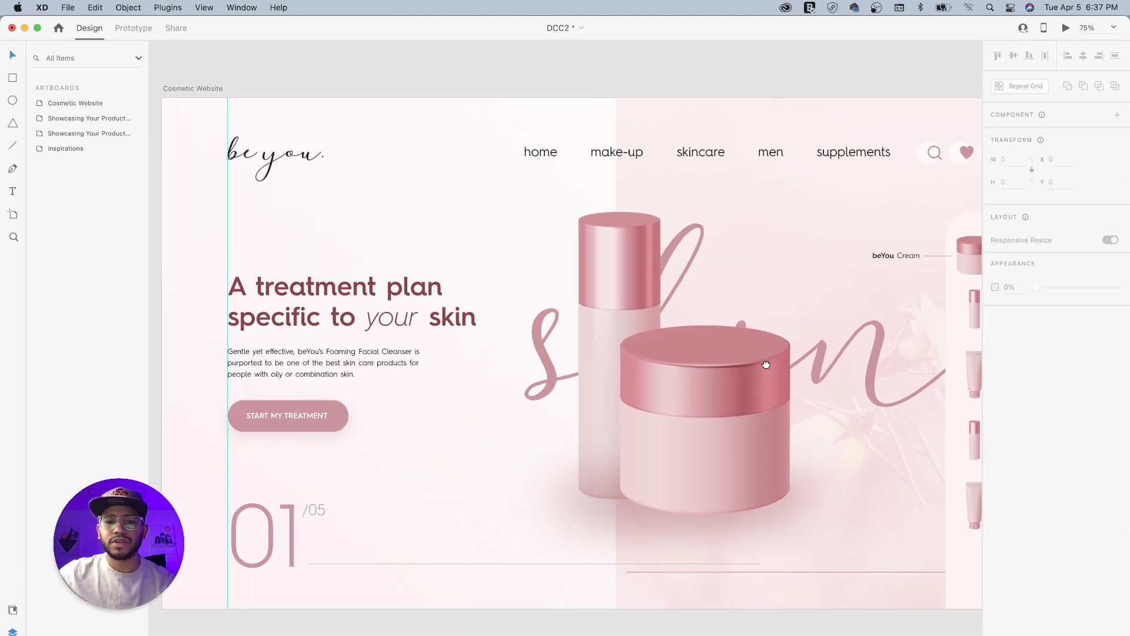
left_click_drag(674, 396, 766, 379)
left_click(401, 401)
double_click(418, 401)
left_click(426, 393)
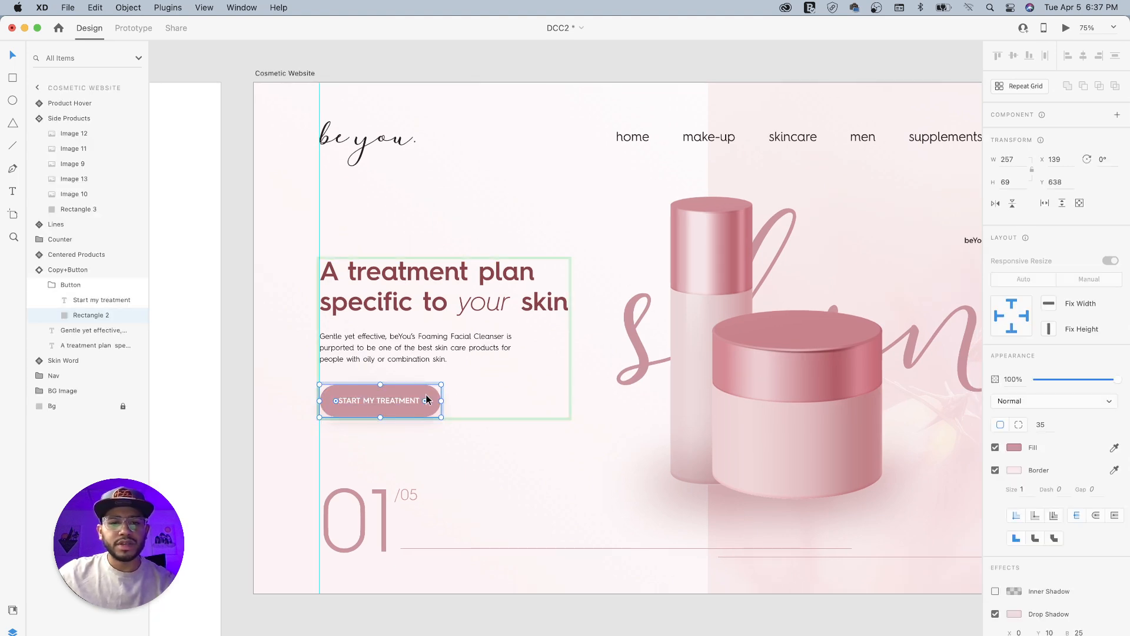
left_click(54, 286)
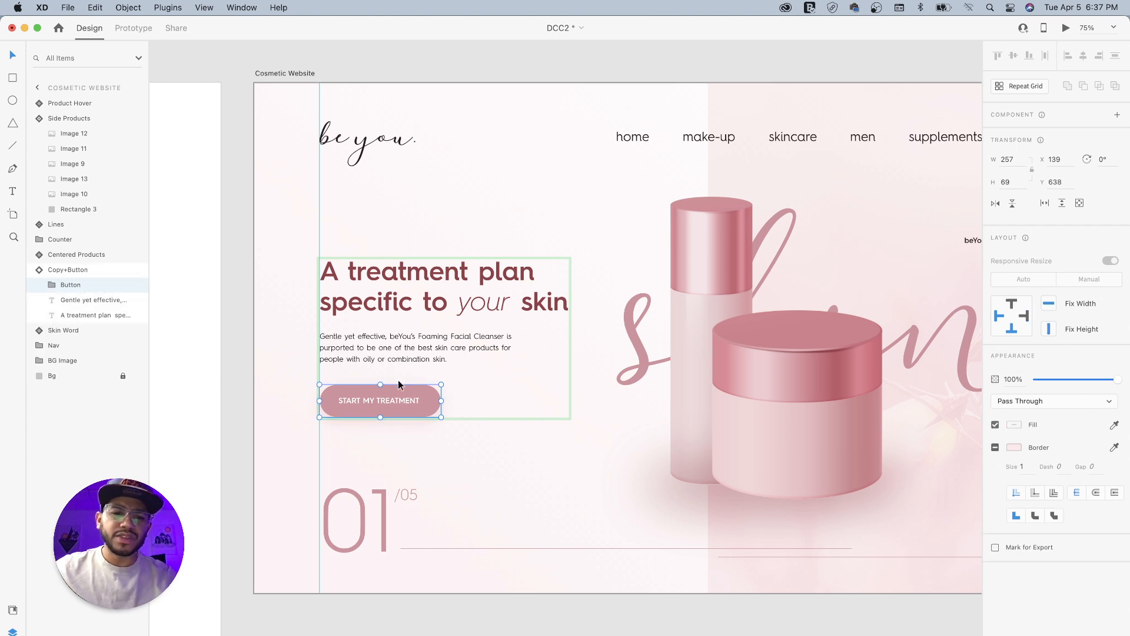
right_click(422, 399)
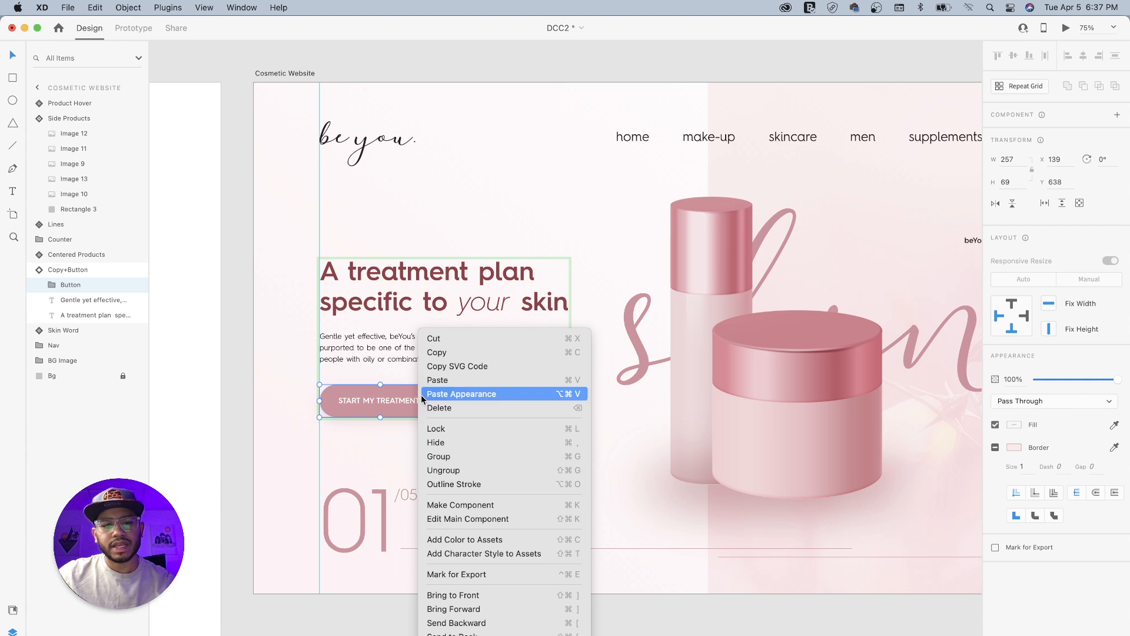
left_click(466, 506)
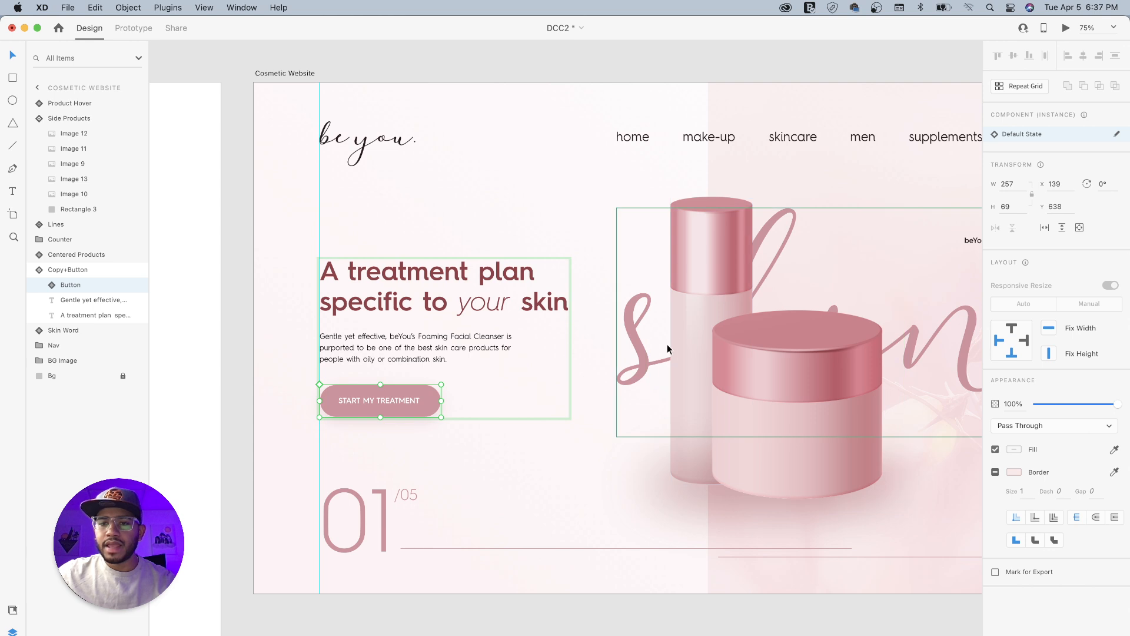
- Open the main component of the START MY TREATMENT button and add a hover state named Button Hover State
left_click_drag(768, 261, 631, 303)
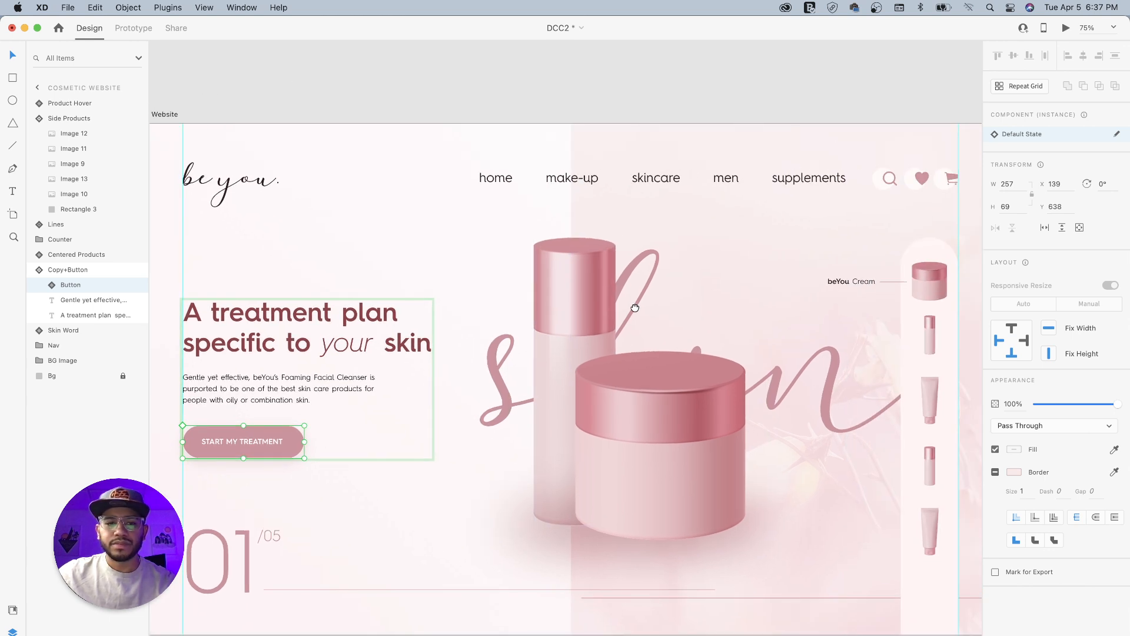
left_click_drag(761, 268, 739, 262)
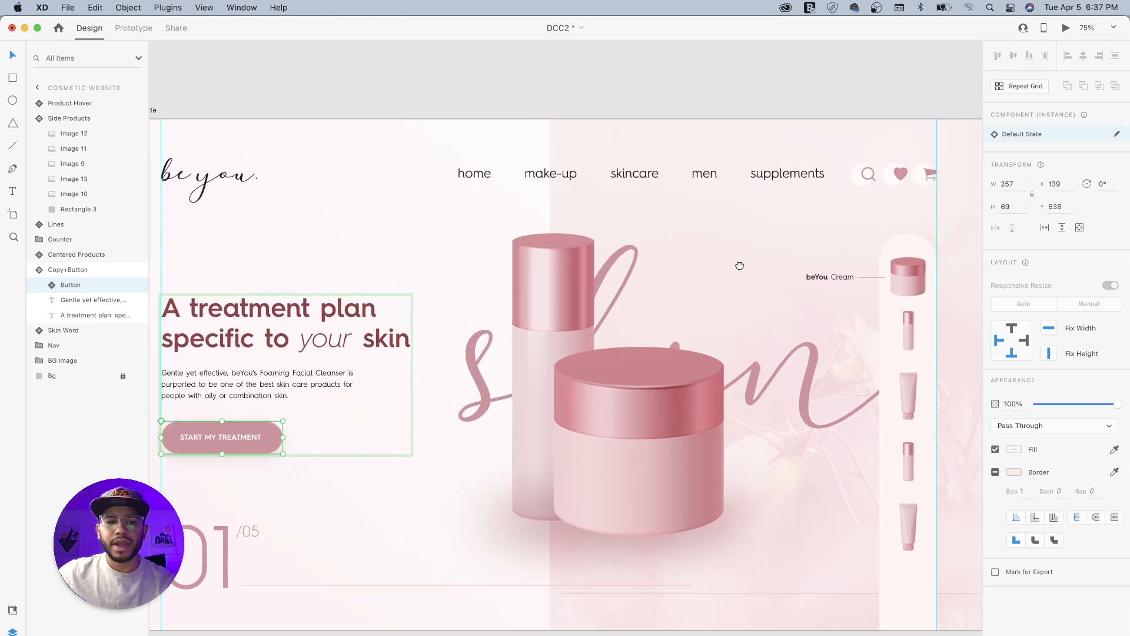
left_click(1118, 135)
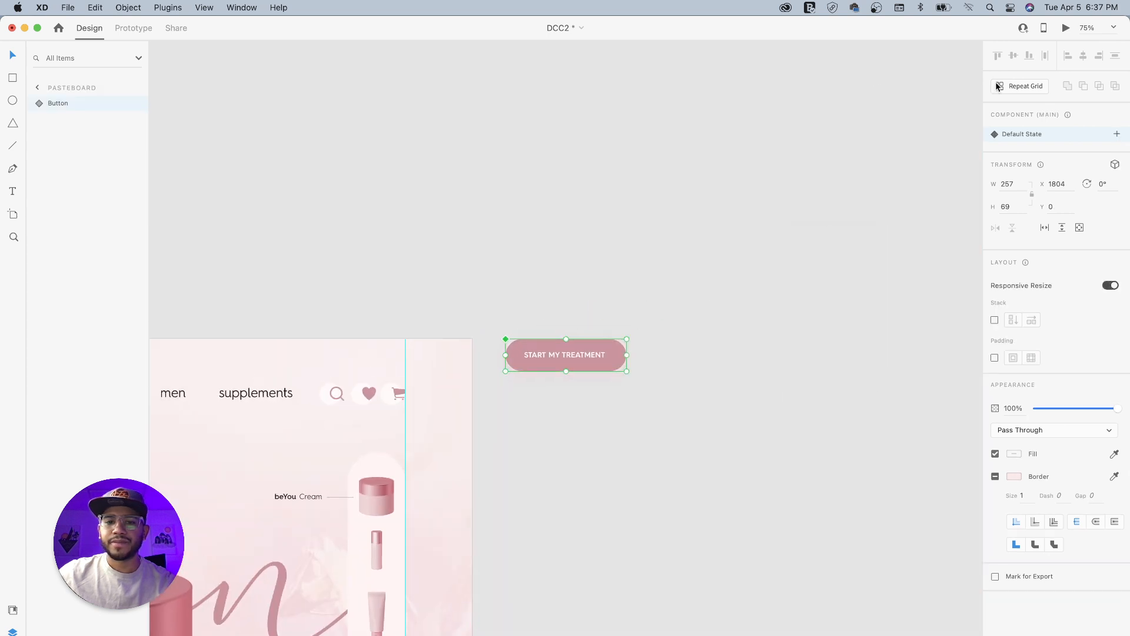
left_click(1118, 135)
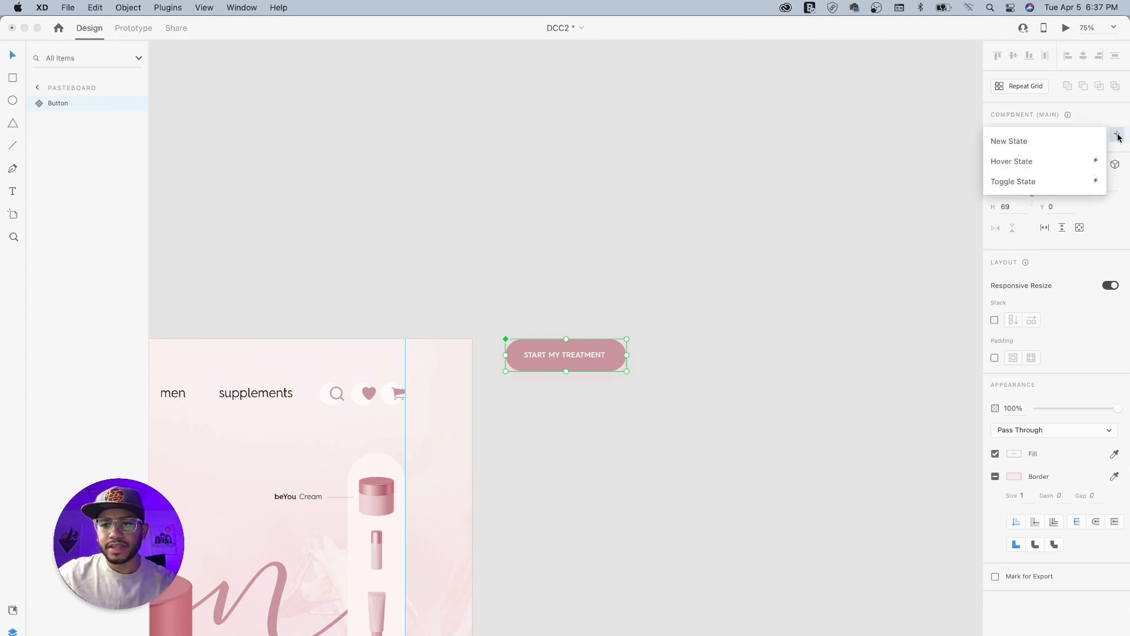
left_click(1027, 163)
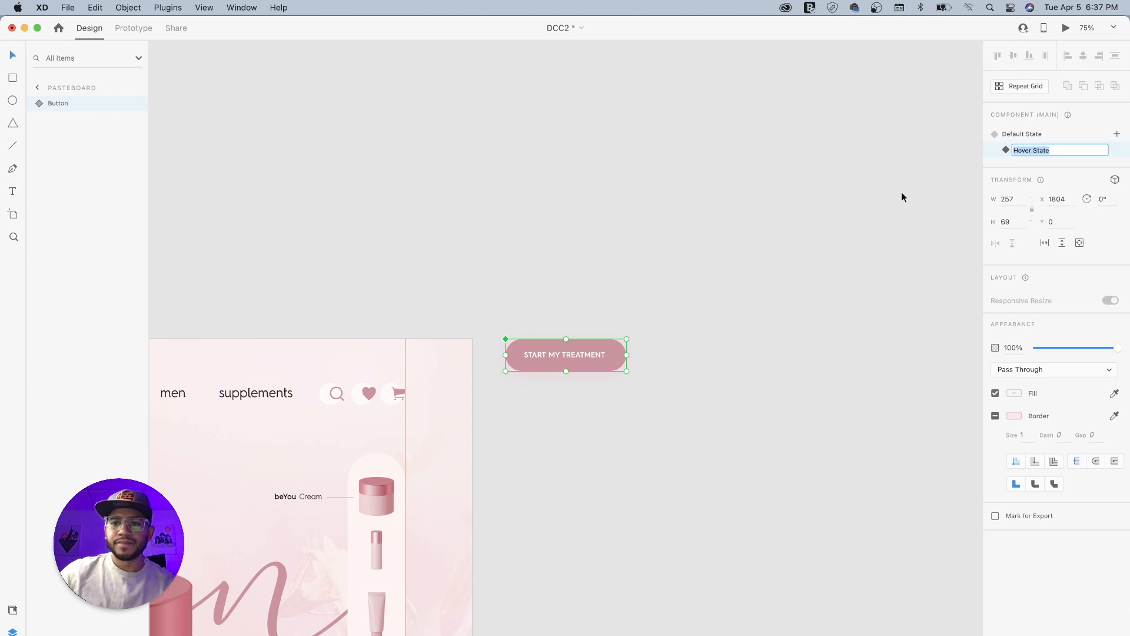
left_click(1032, 152)
type("Button")
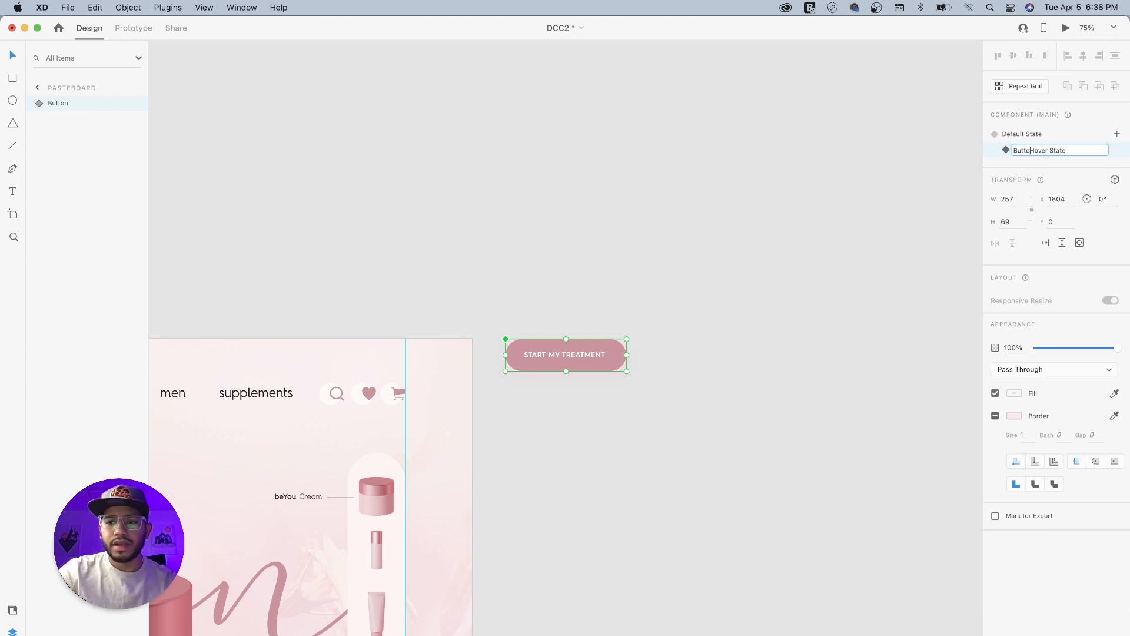
key("Return")
- Fill the button's background rectangle in the hover state with the headline's dark red, lightened to #9D585D
left_click_drag(576, 397, 791, 295)
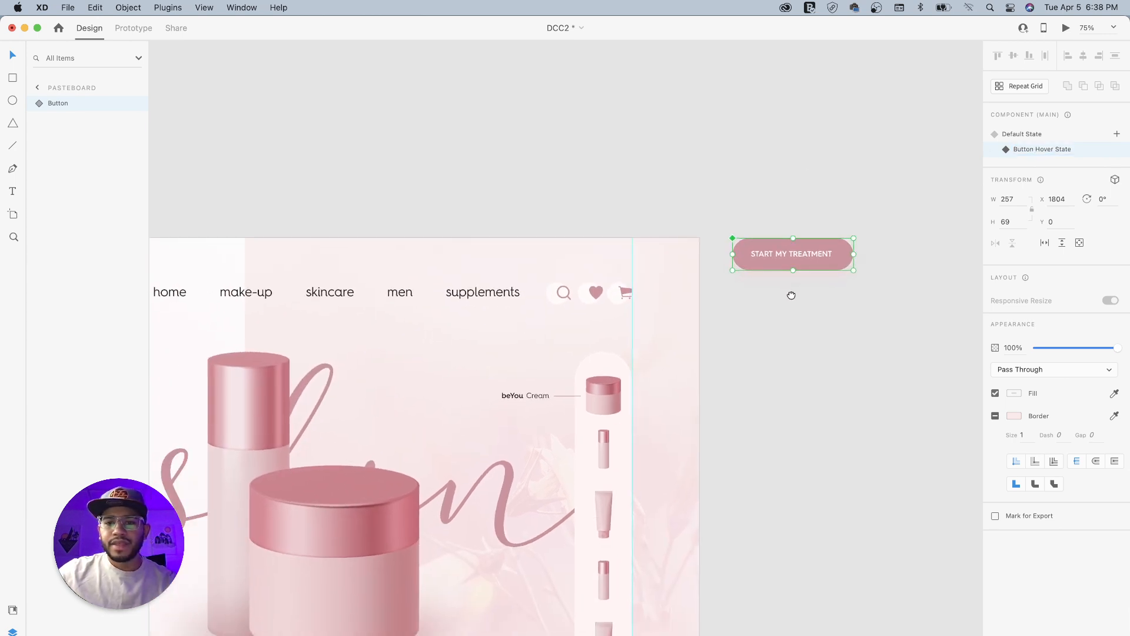
double_click(834, 265)
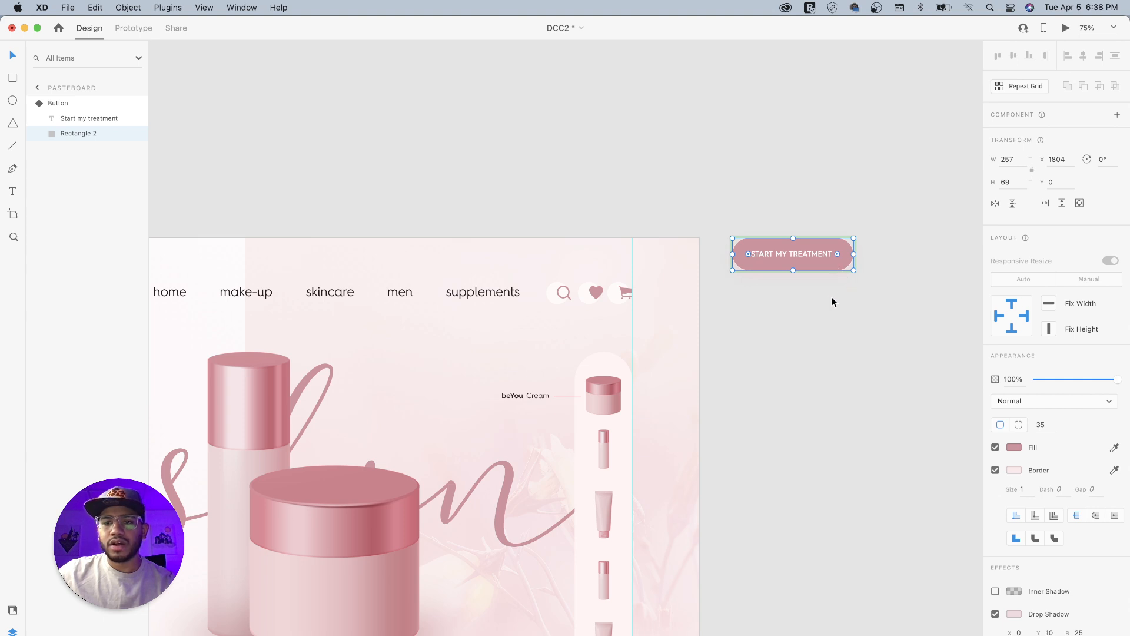
left_click_drag(712, 301, 829, 303)
mouse_move(561, 336)
left_mouse_down()
mouse_move(627, 333)
mouse_move(571, 331)
left_mouse_up()
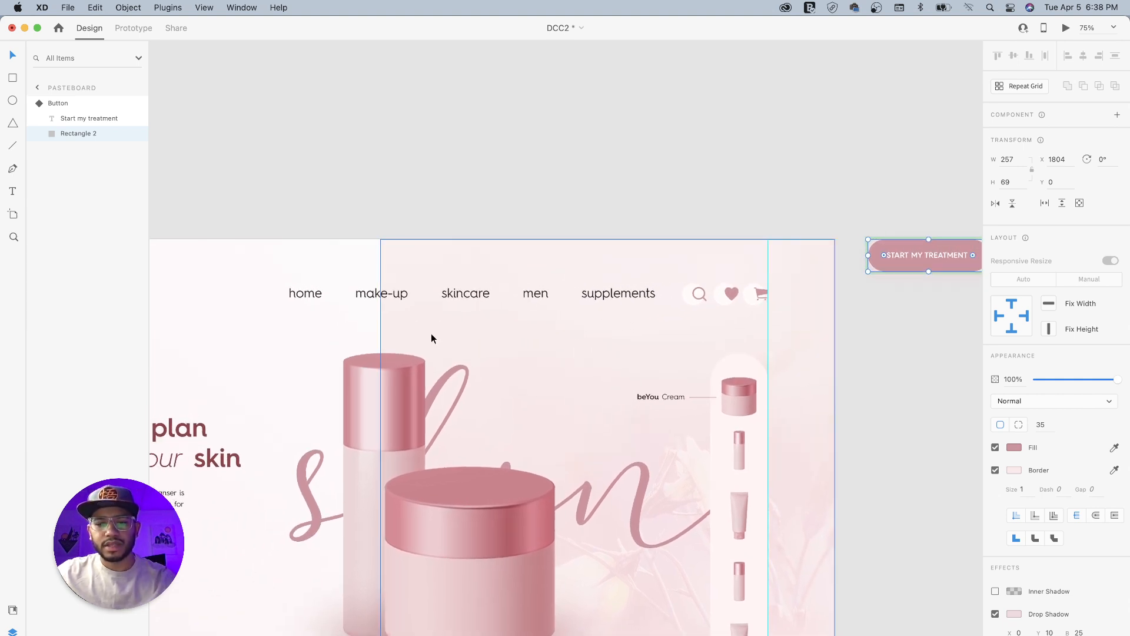
key("i")
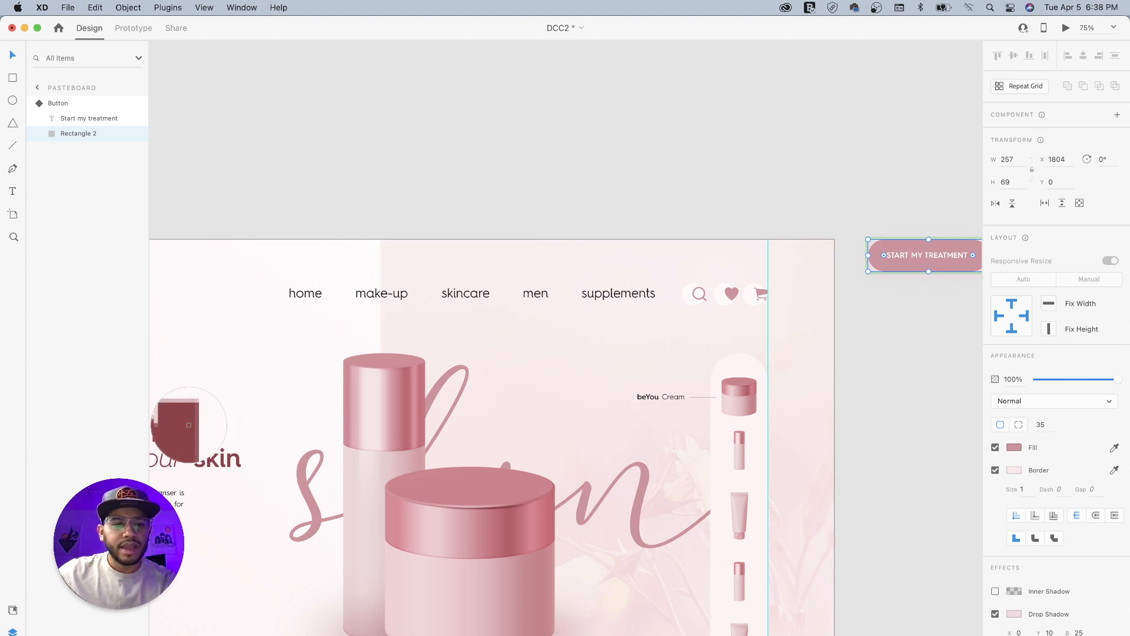
left_click(187, 426)
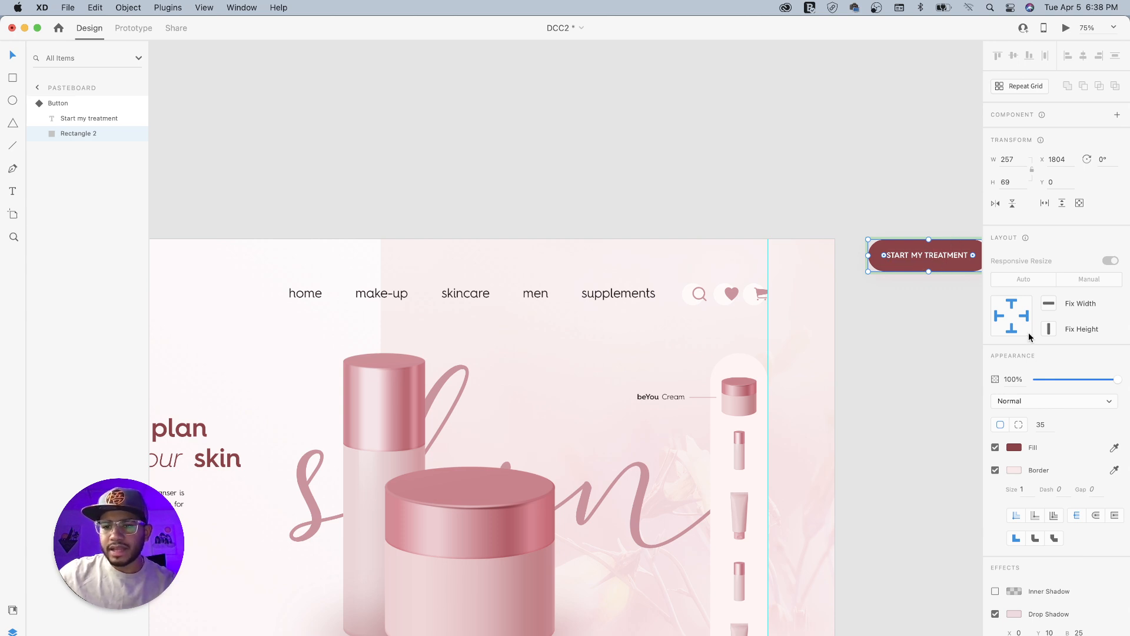
left_click(1013, 447)
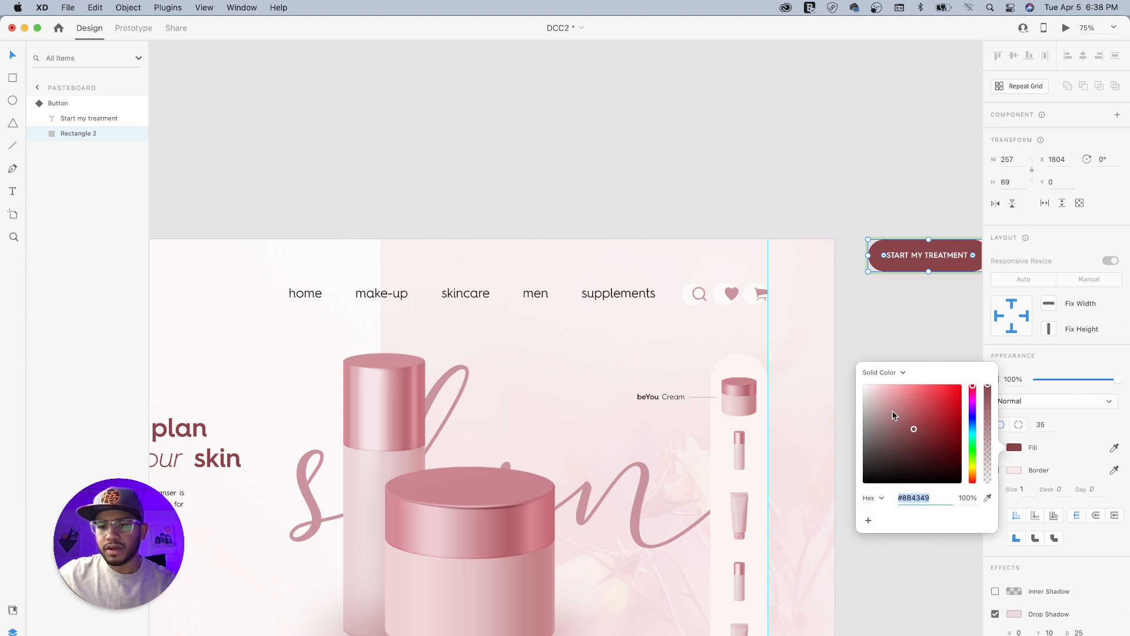
left_click_drag(912, 429, 907, 425)
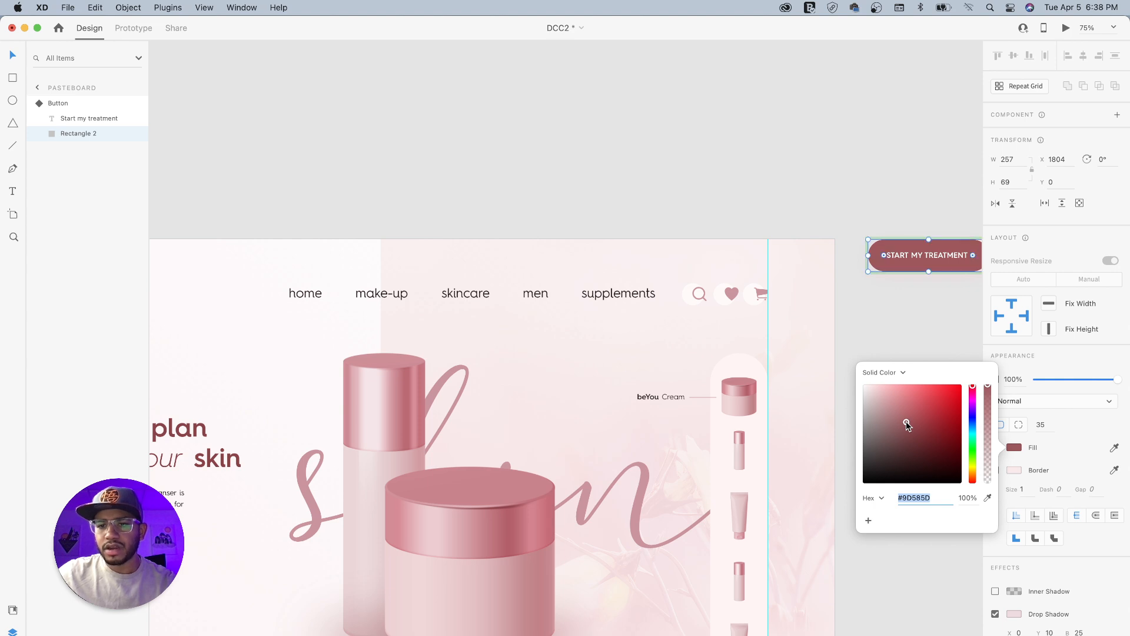
left_click(895, 220)
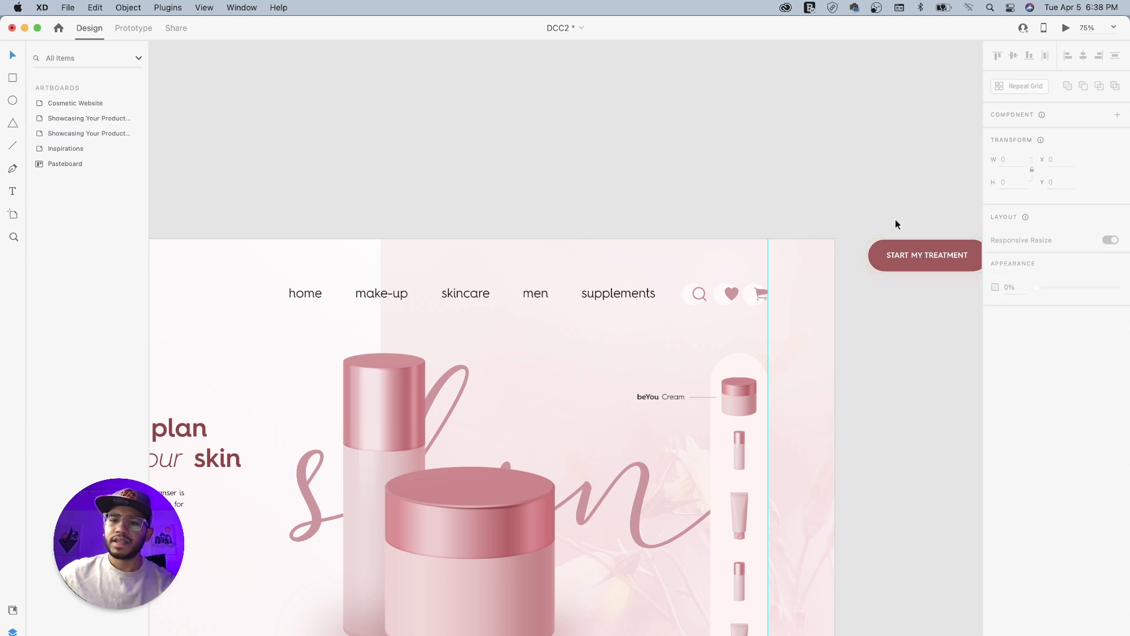
- Switch the main Button component back to its Default State
left_click(927, 245)
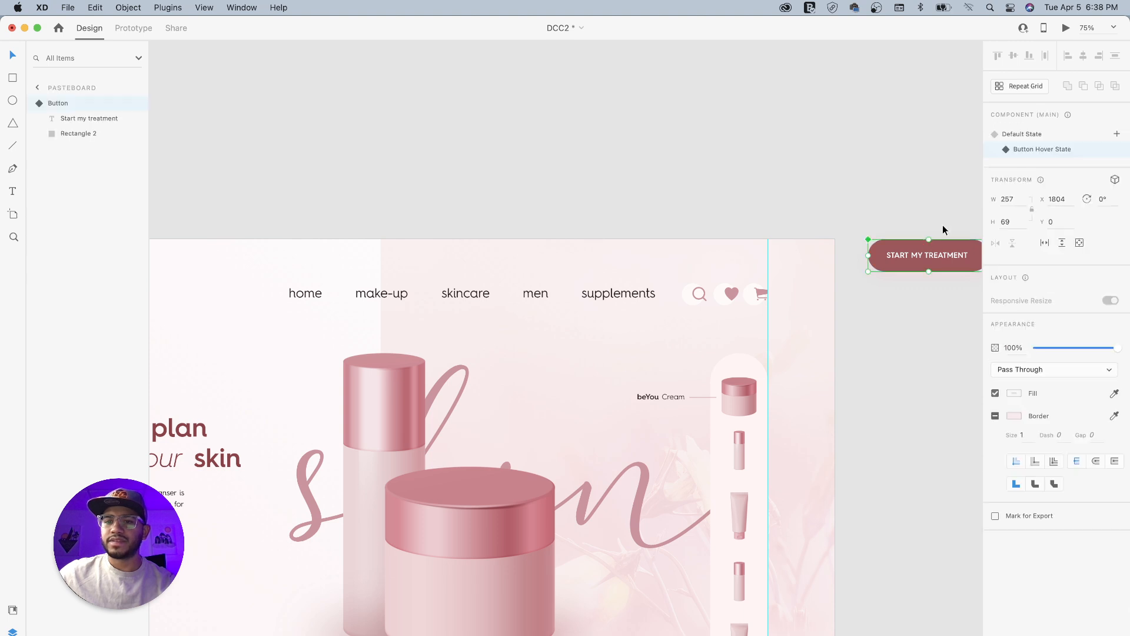
left_click(1020, 136)
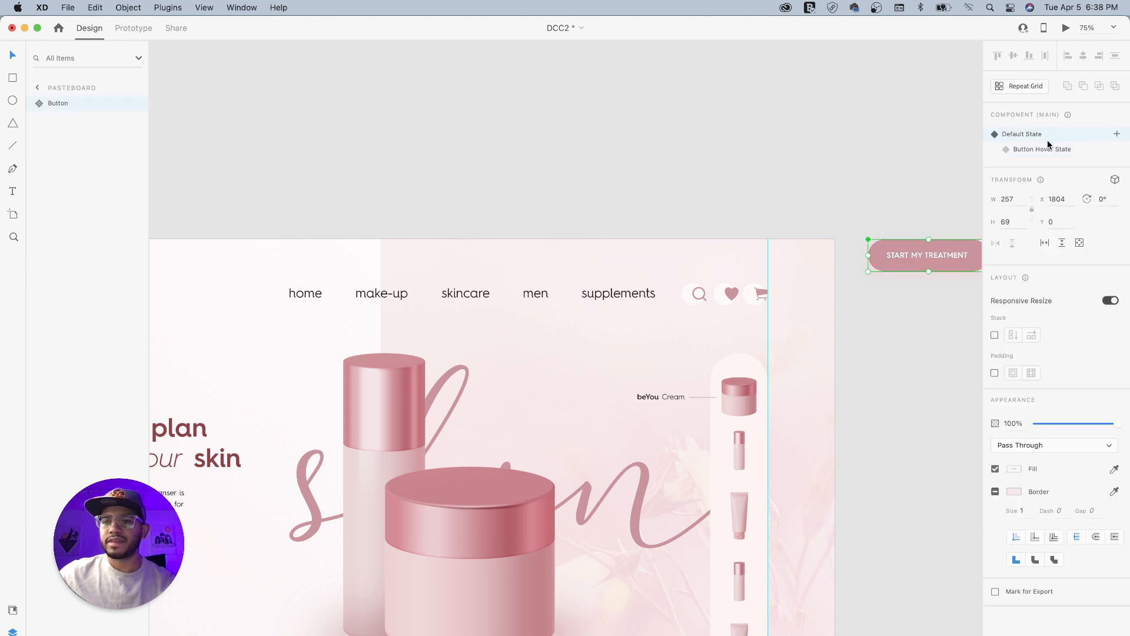
left_click(739, 186)
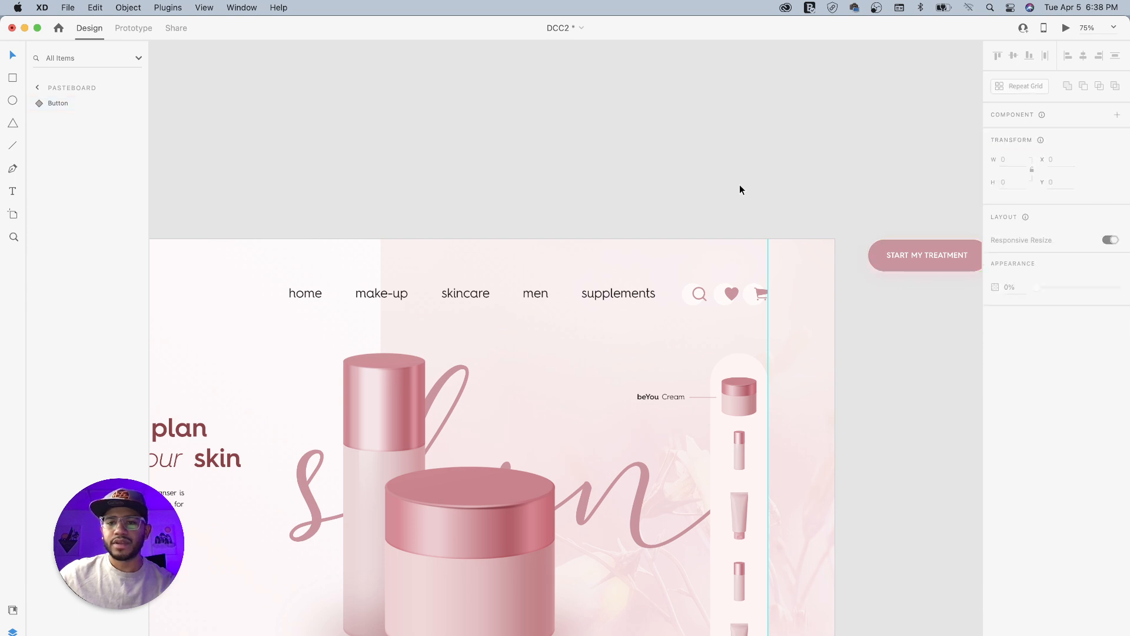
- Move the main Button component onto the Assets artboard above the existing button, and delete that older button
left_click(920, 256)
left_click_drag(885, 258, 434, 159)
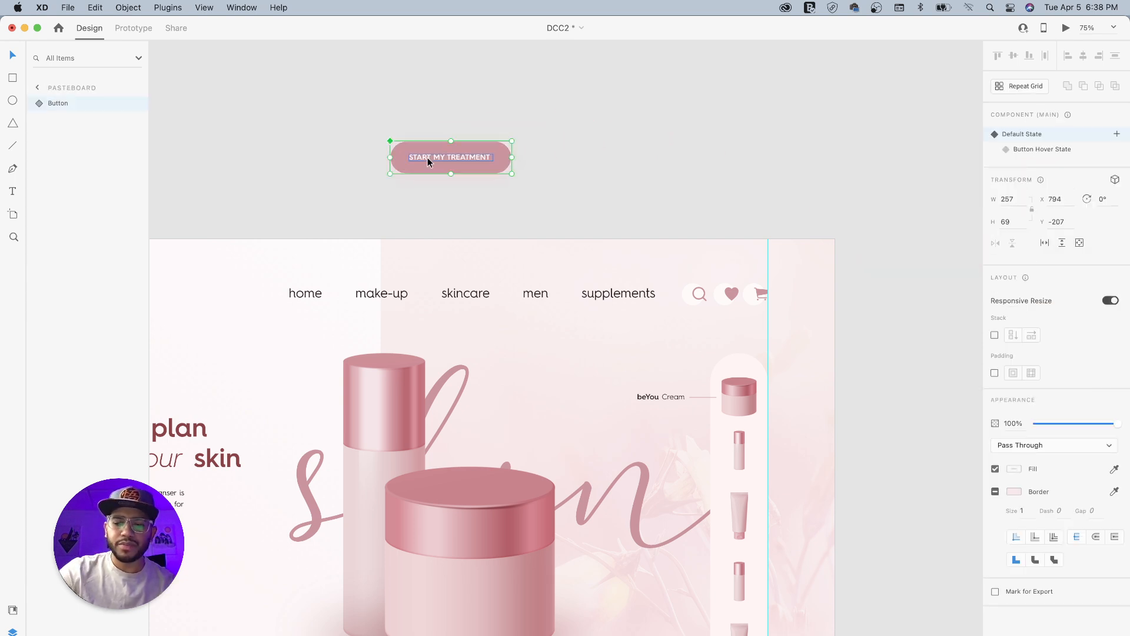
key("super+minus")
key("super+minus")
scroll(388, 157, "left", 5)
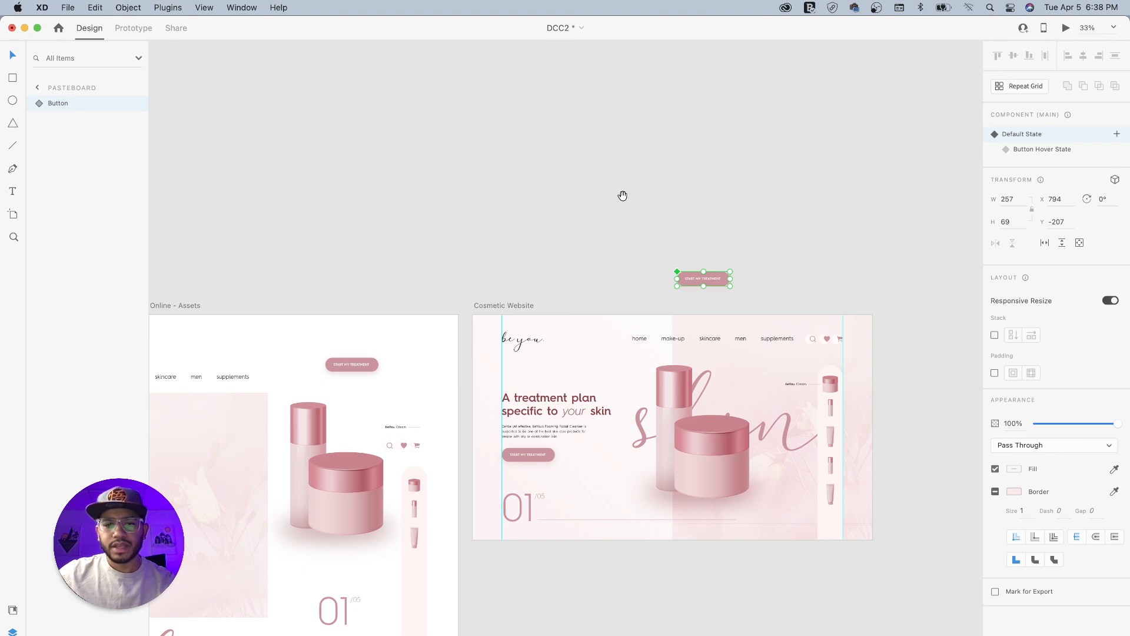
left_click_drag(693, 276, 341, 341)
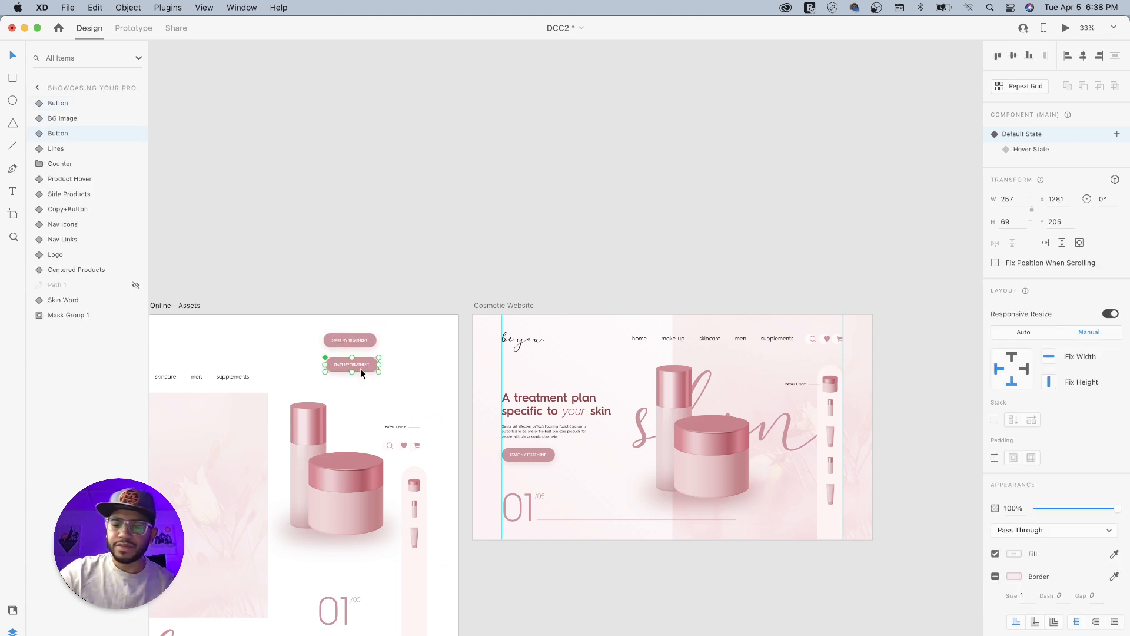
key("Delete")
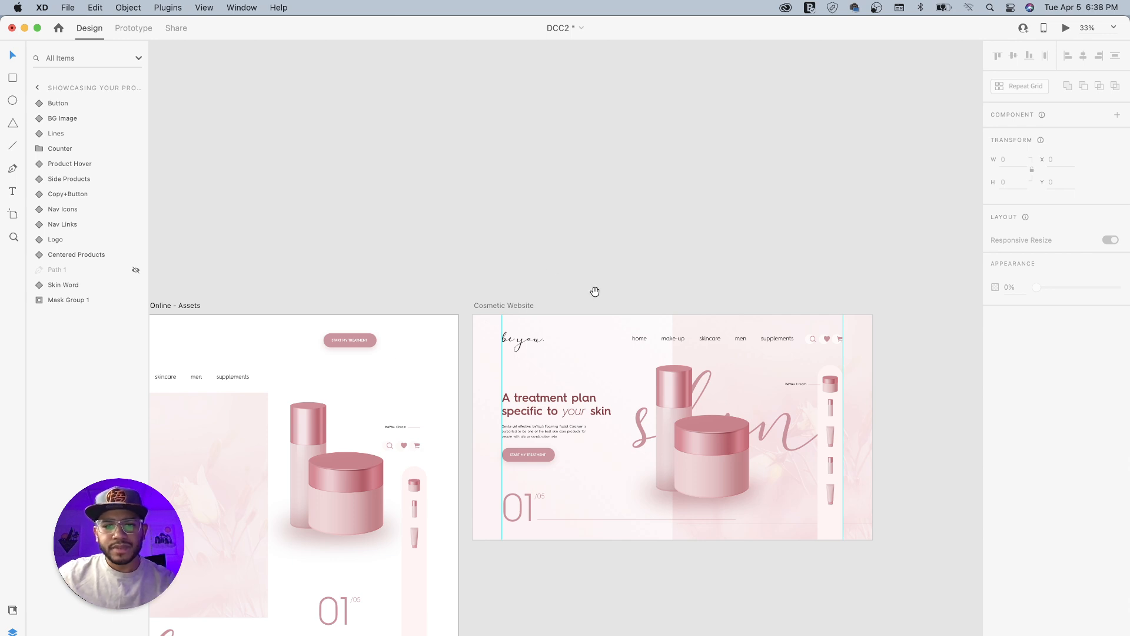
- Preview the Cosmetic Website artboard and close the preview
scroll(578, 285, "down", 3)
scroll(578, 285, "right", 3)
left_click(448, 244)
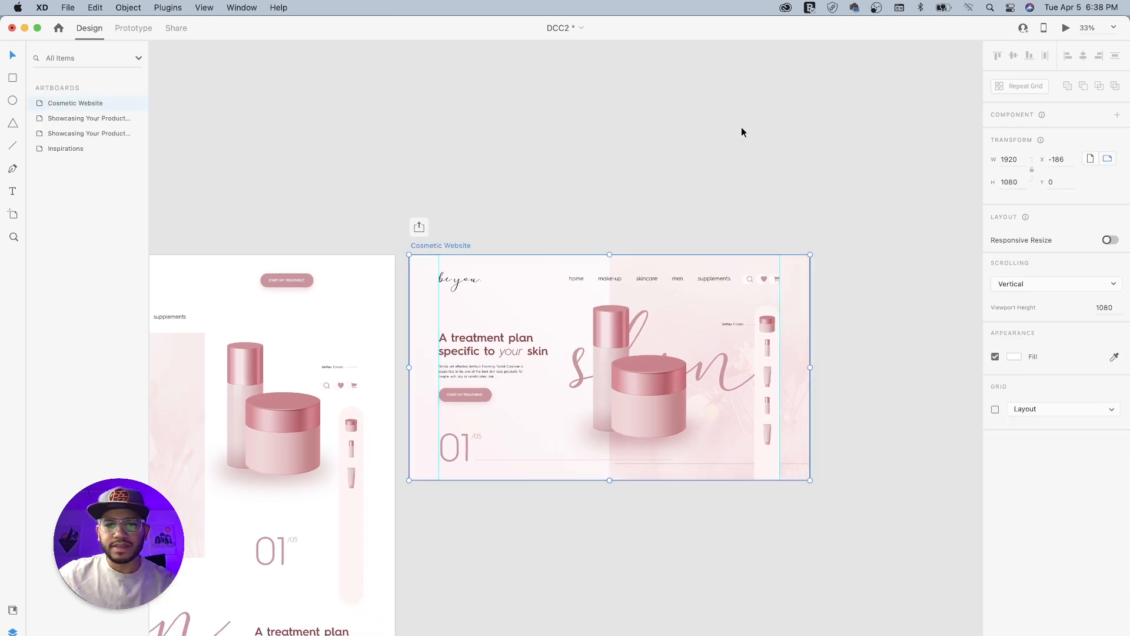
left_click(1065, 29)
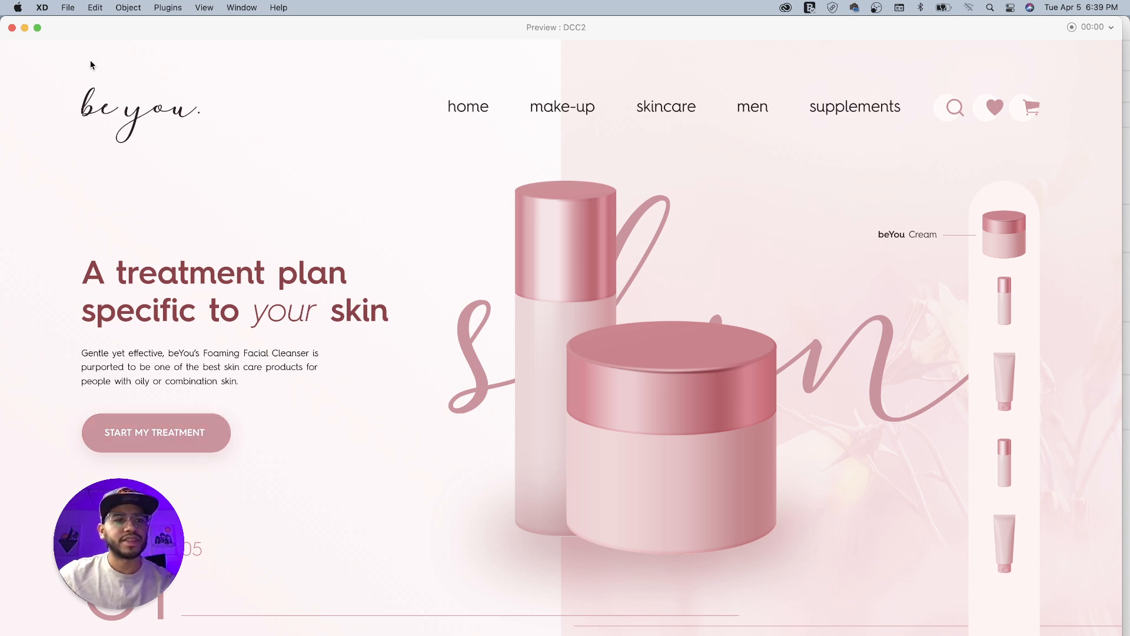
left_click(12, 28)
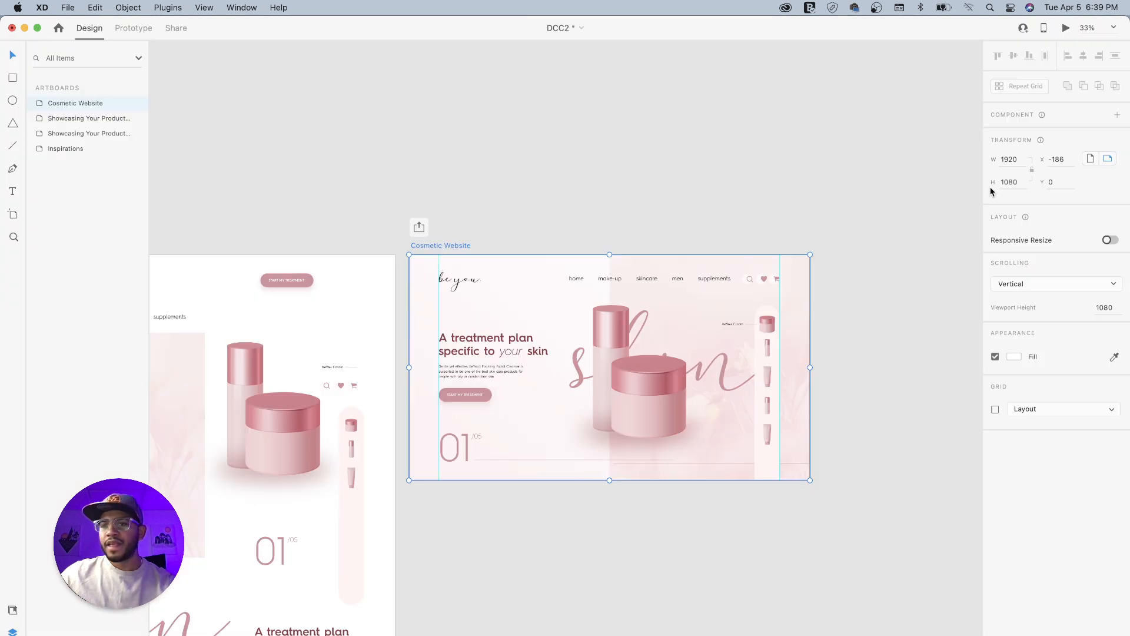
left_click(742, 139)
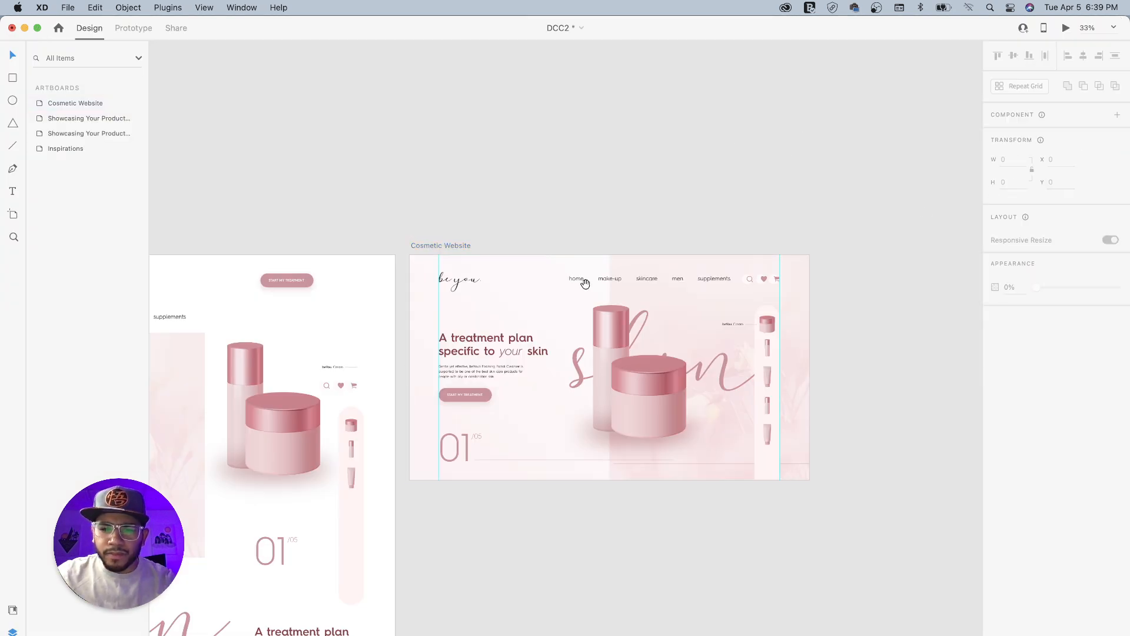
left_click_drag(583, 281, 530, 179)
left_click_drag(575, 267, 610, 294)
left_click_drag(555, 352, 595, 308)
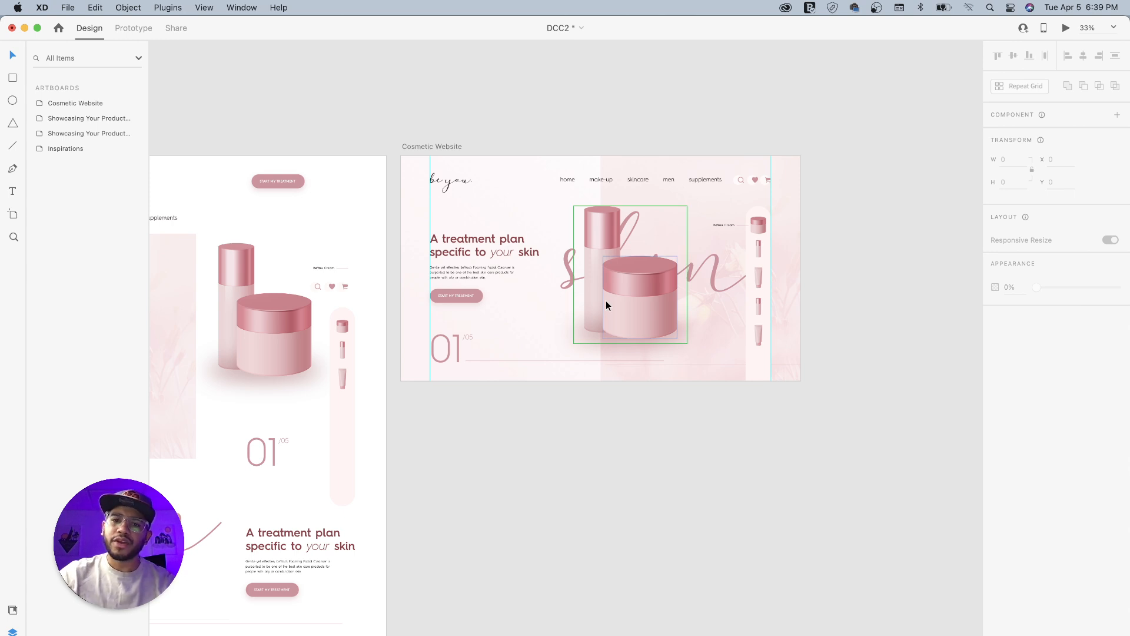
key("super+equal")
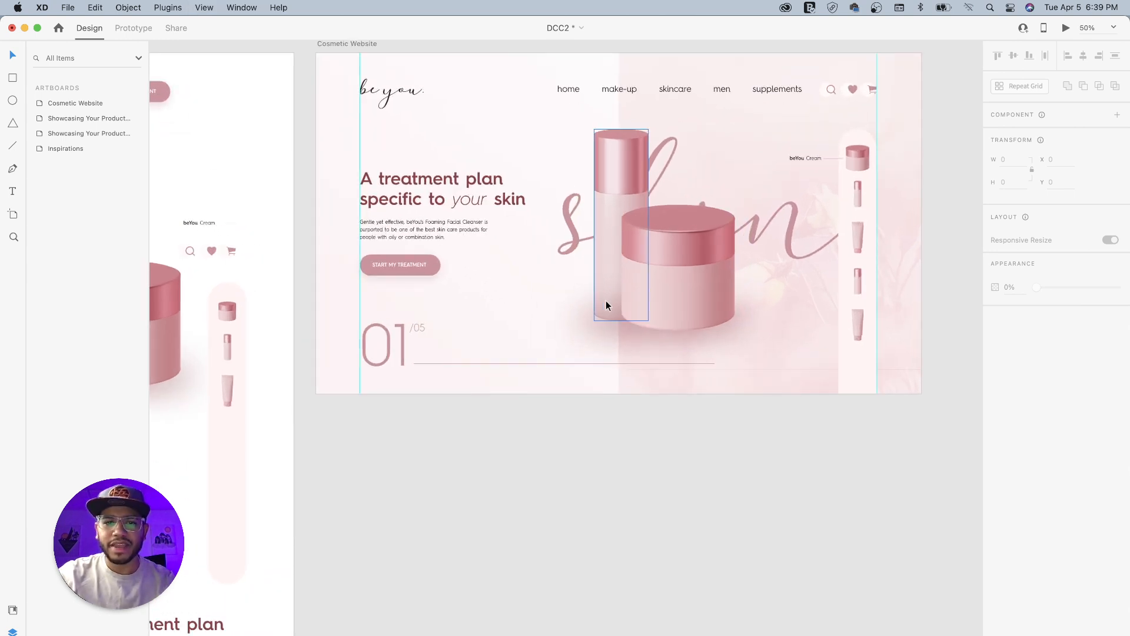
left_click_drag(606, 300, 523, 378)
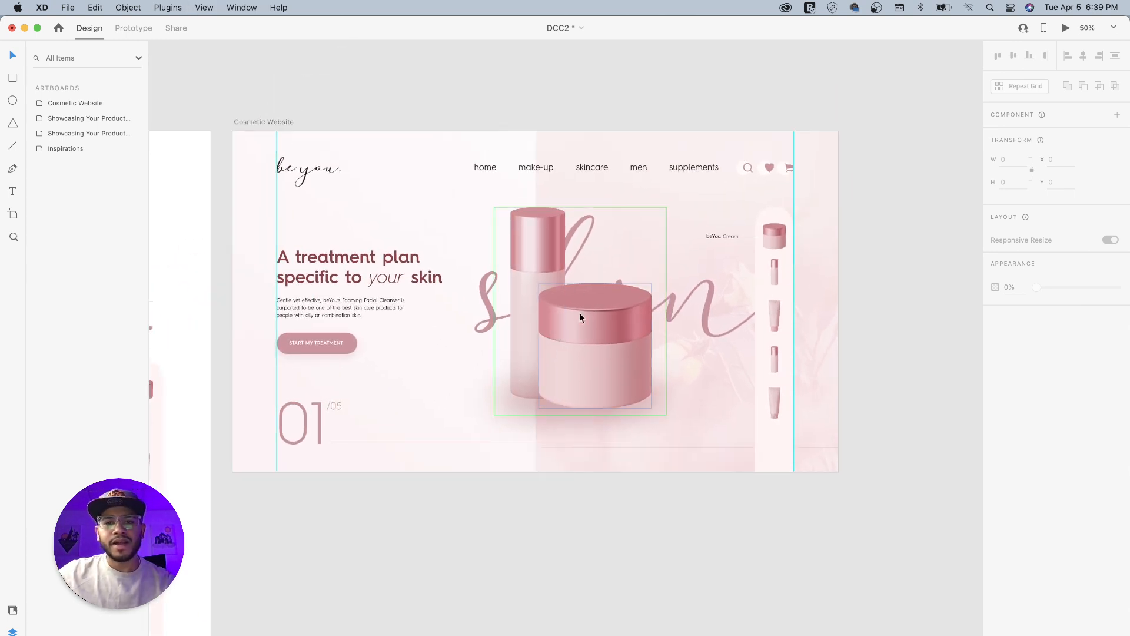
- Group the navigation's search icon with its pale background circle and make the group a component
left_click(745, 169, "super")
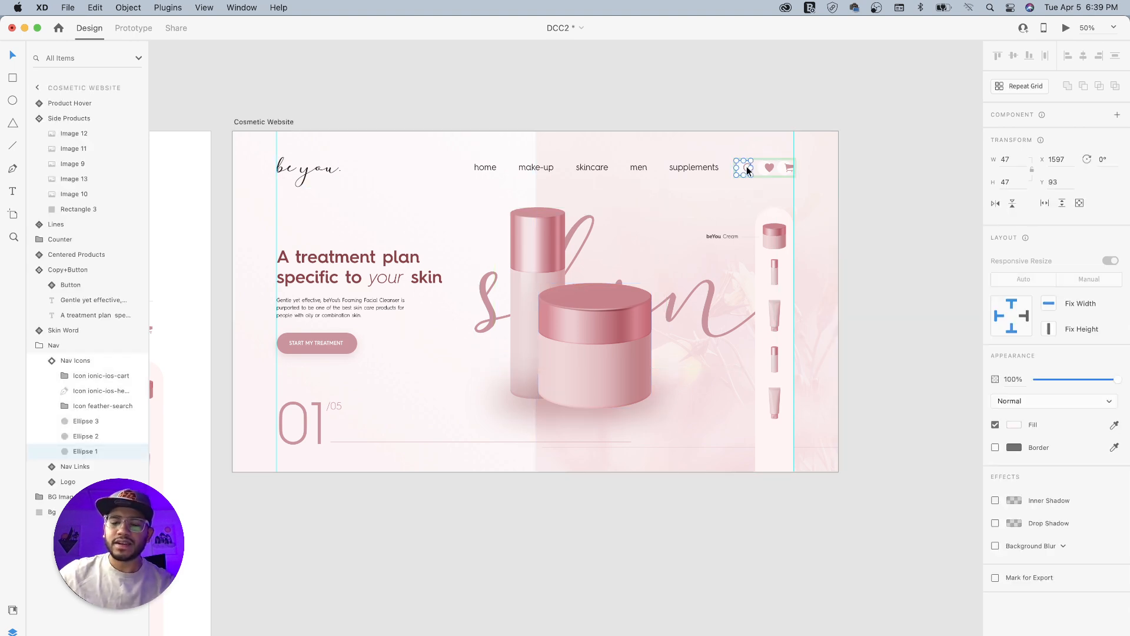
key("super+1")
left_click_drag(789, 165, 605, 293)
left_click_drag(780, 206, 697, 332)
left_click_drag(759, 282, 761, 295)
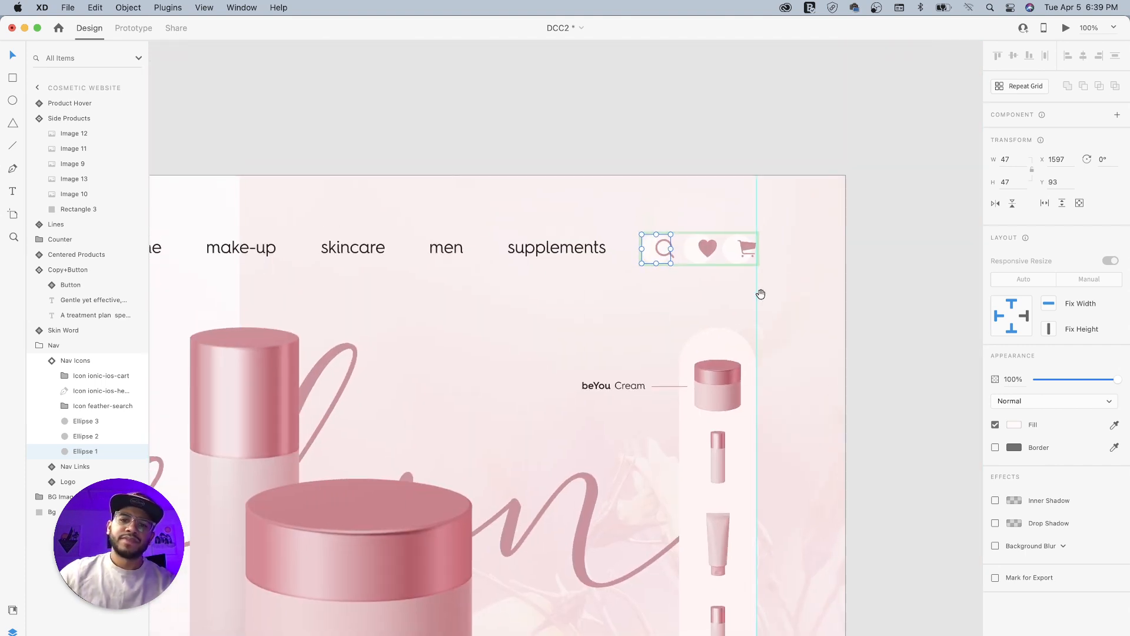
left_click(706, 252)
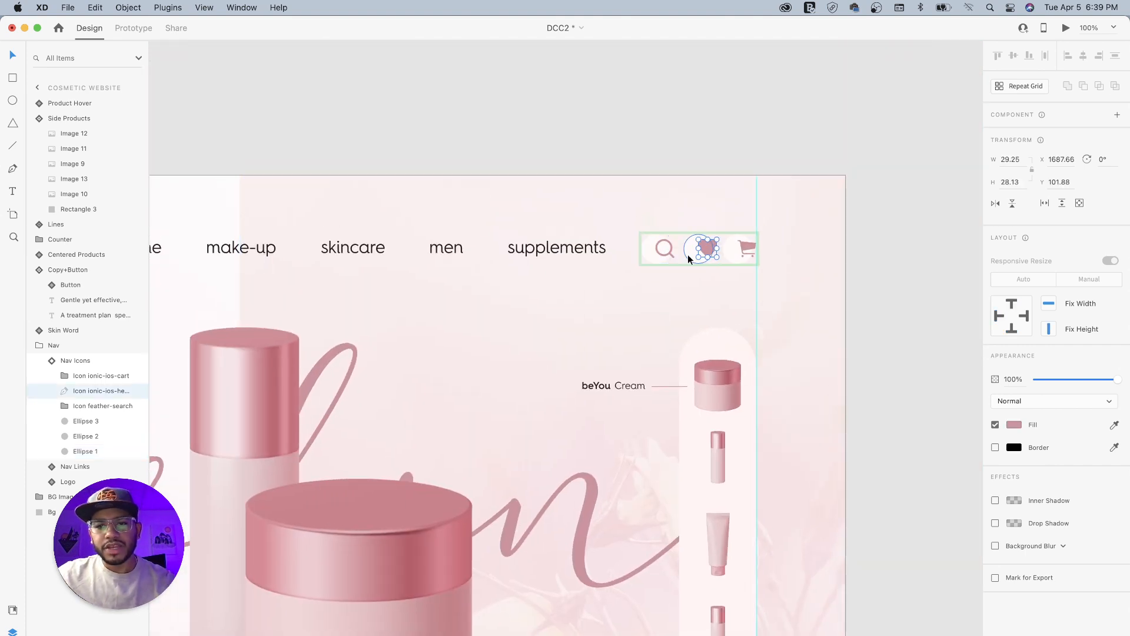
left_click(688, 255, "shift")
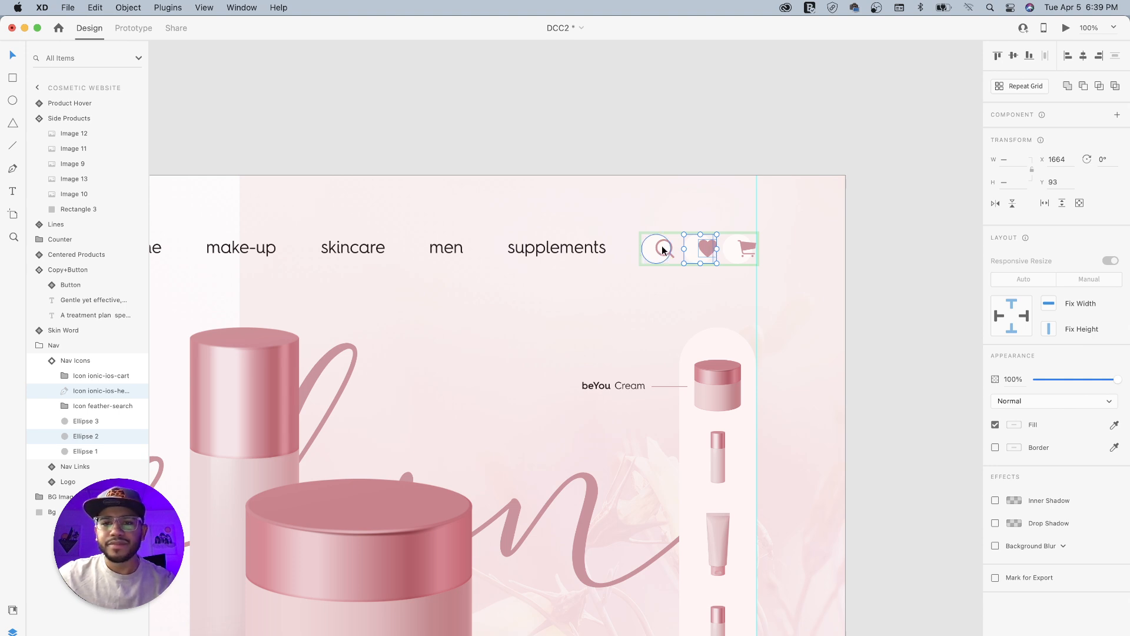
left_click(671, 254)
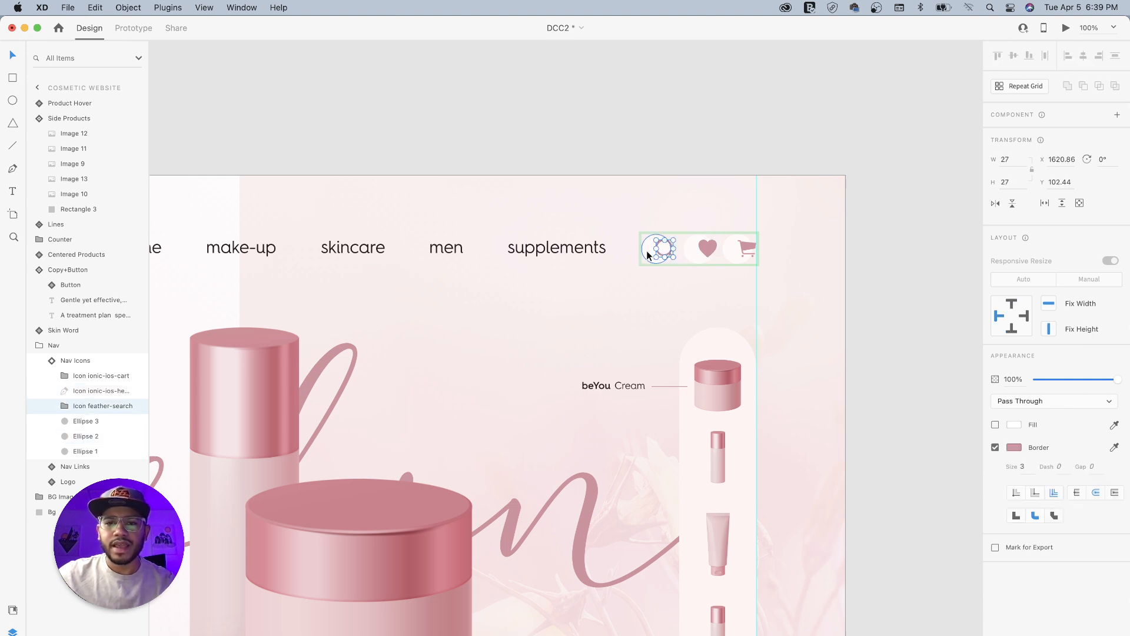
left_click(648, 250, "shift")
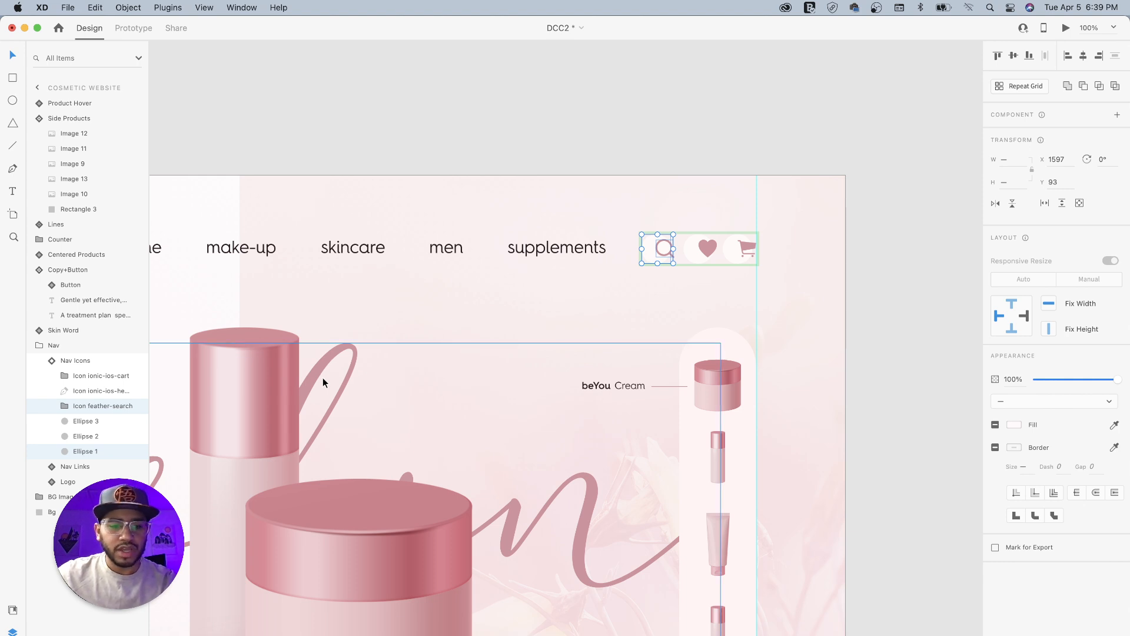
key("super+g")
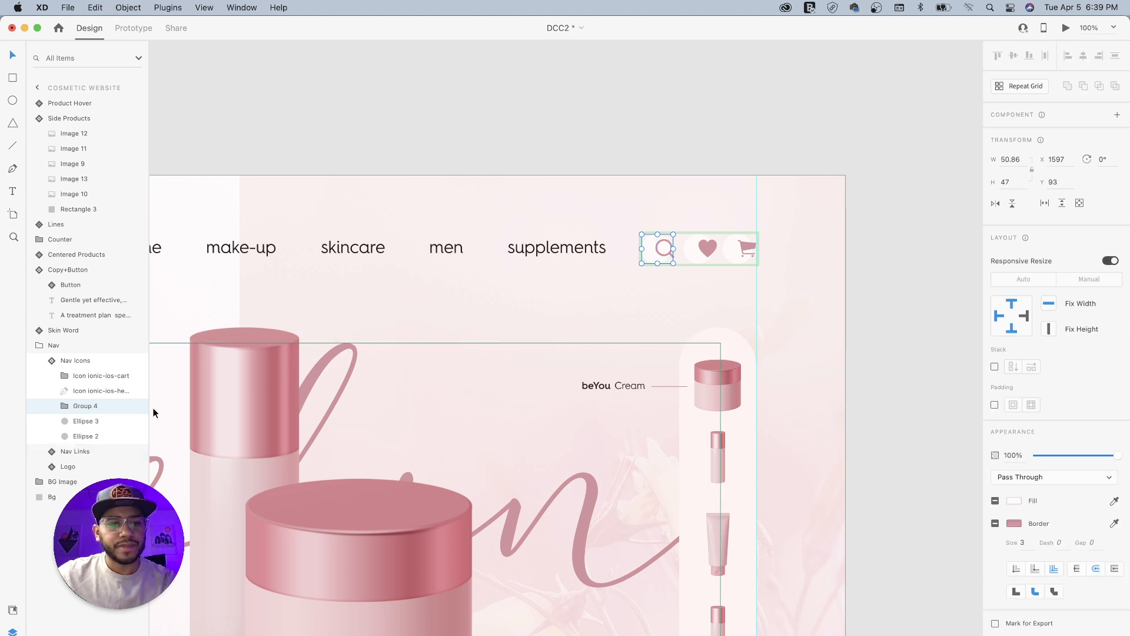
right_click(652, 249)
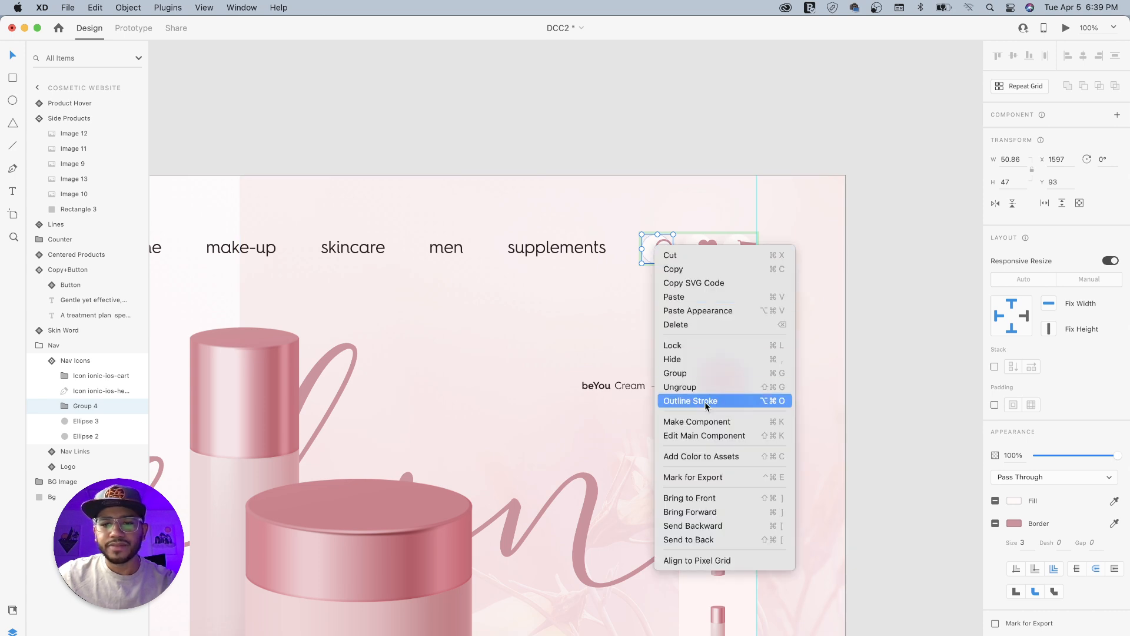
left_click(690, 422)
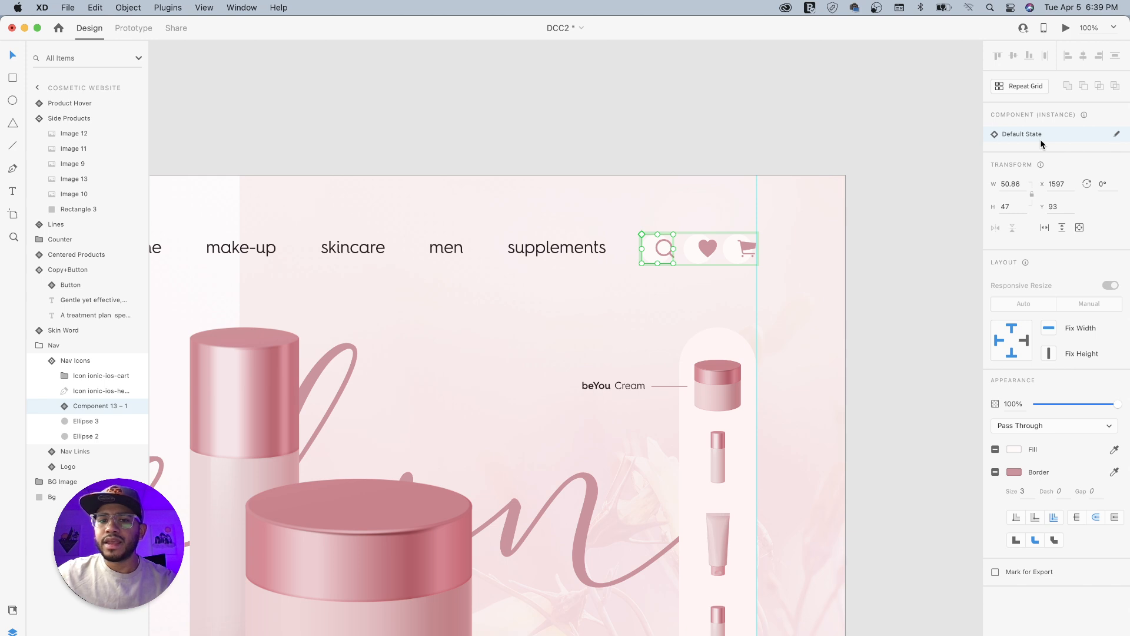
- Open the search icon's main component and add a hover state named "Search Hover State"
left_click(1117, 134)
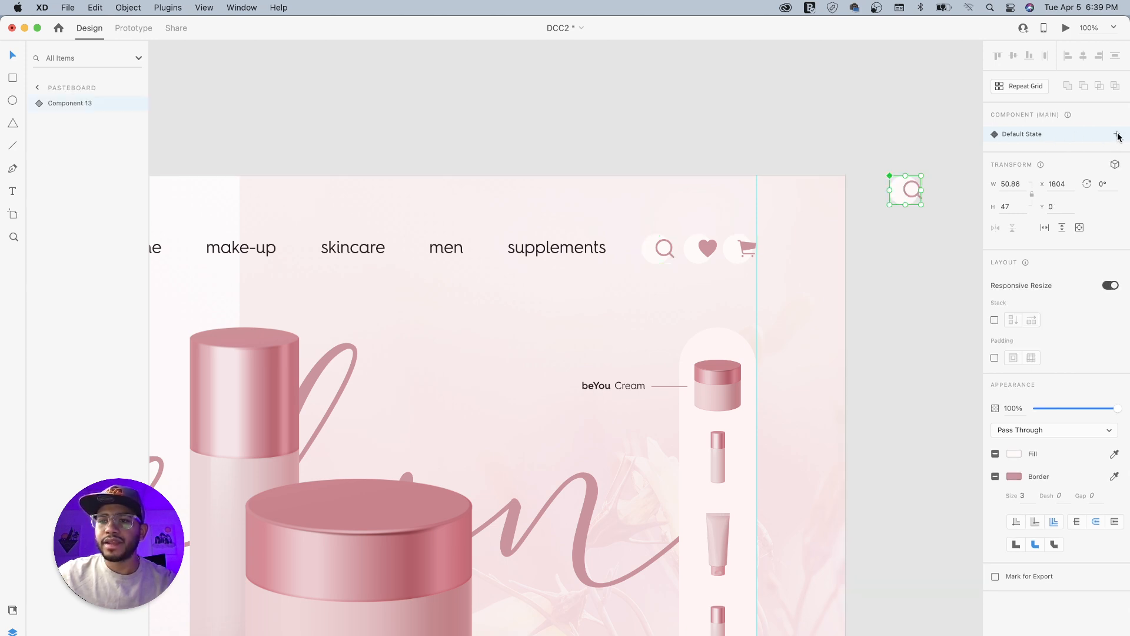
left_click(1117, 134)
left_click(1026, 162)
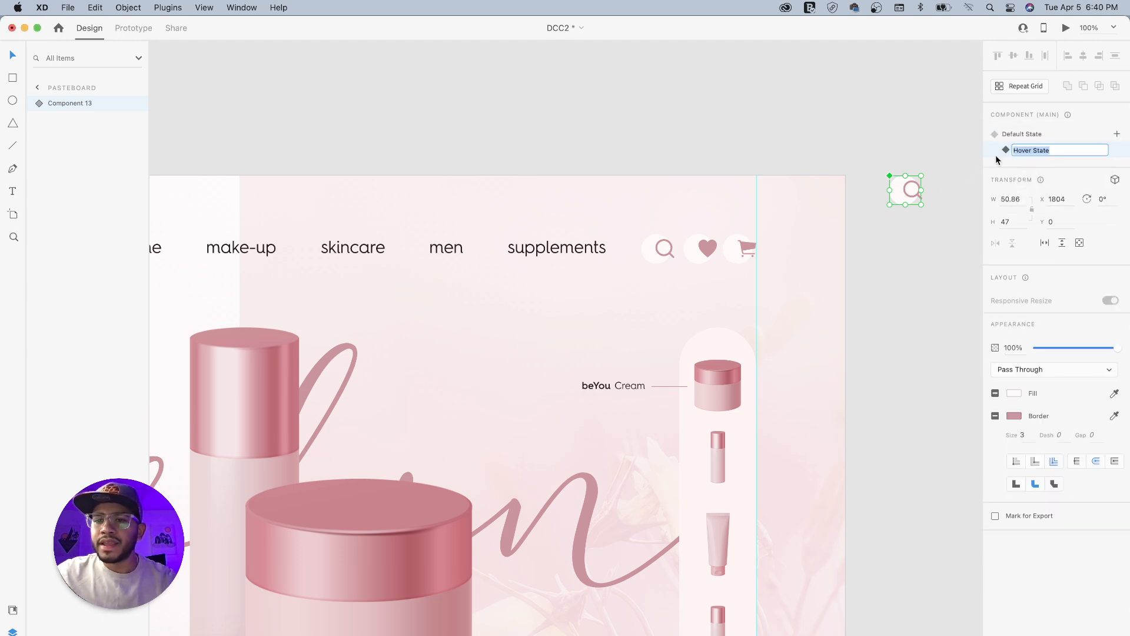
left_click(1015, 150)
type("Searc")
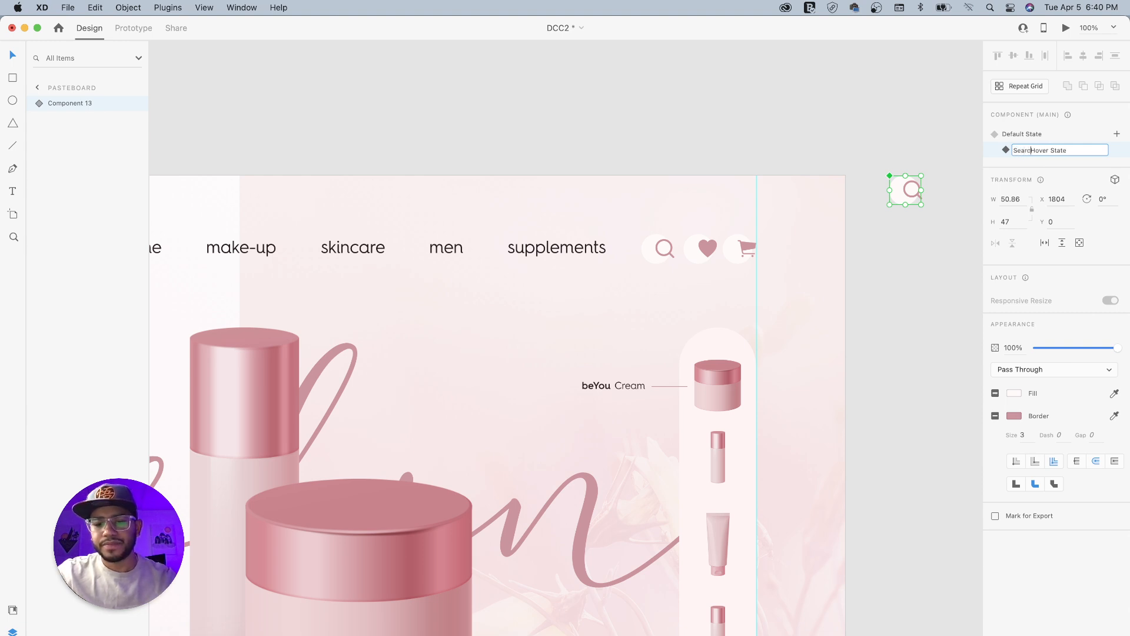
type("h")
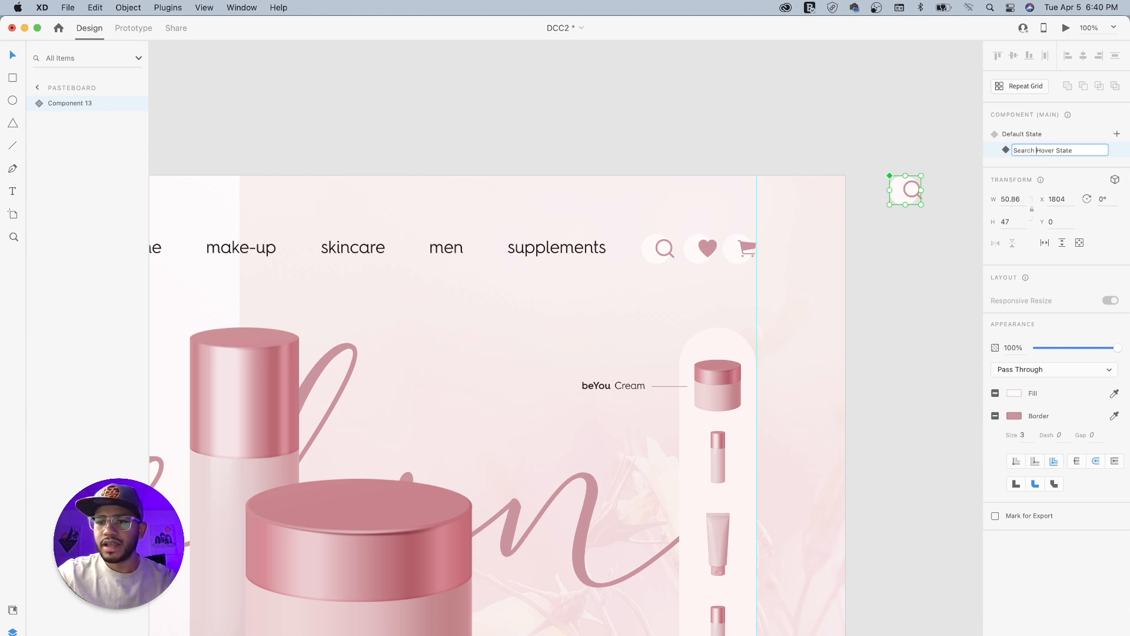
key("Return")
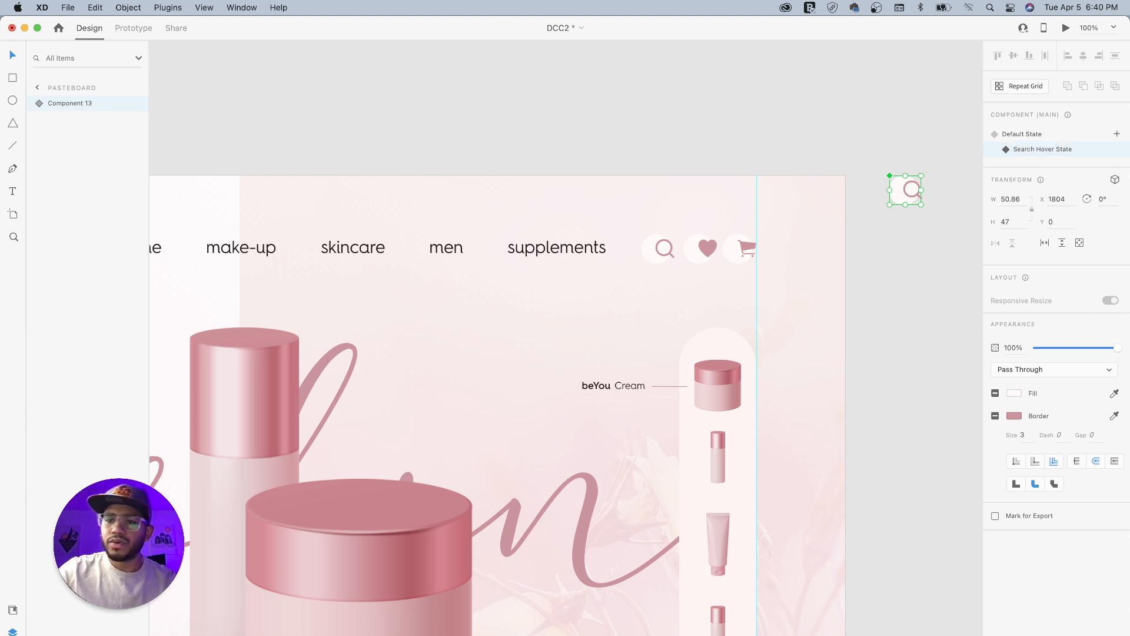
- In the hover state, enlarge the background circle to 63 × 63 around its centre and centre the search icon inside it
double_click(900, 200)
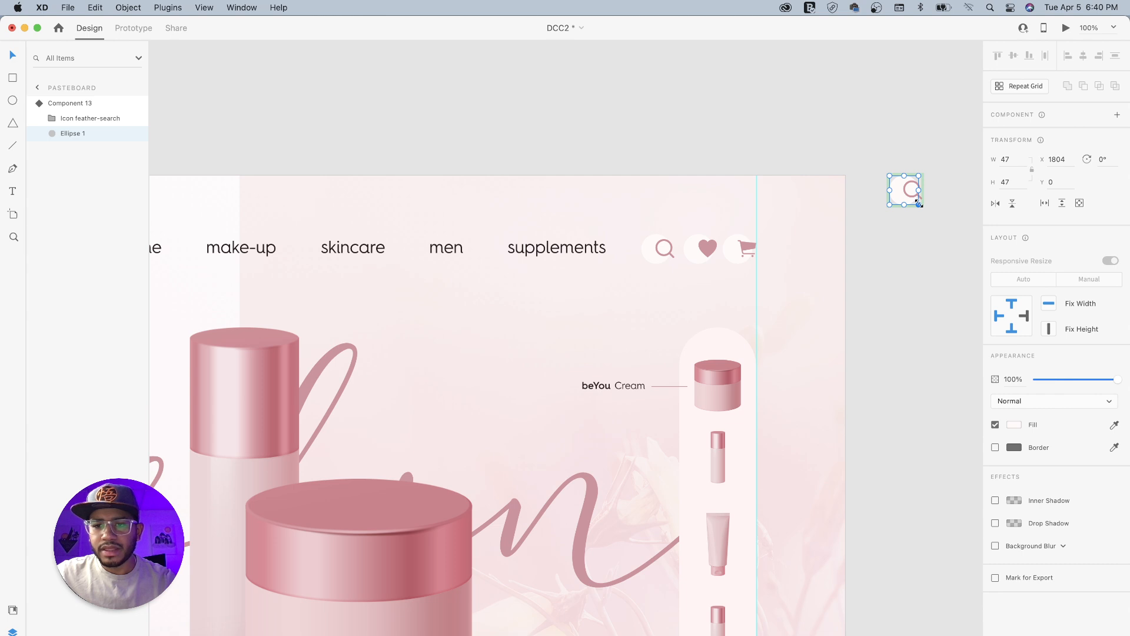
left_click_drag(918, 203, 929, 210)
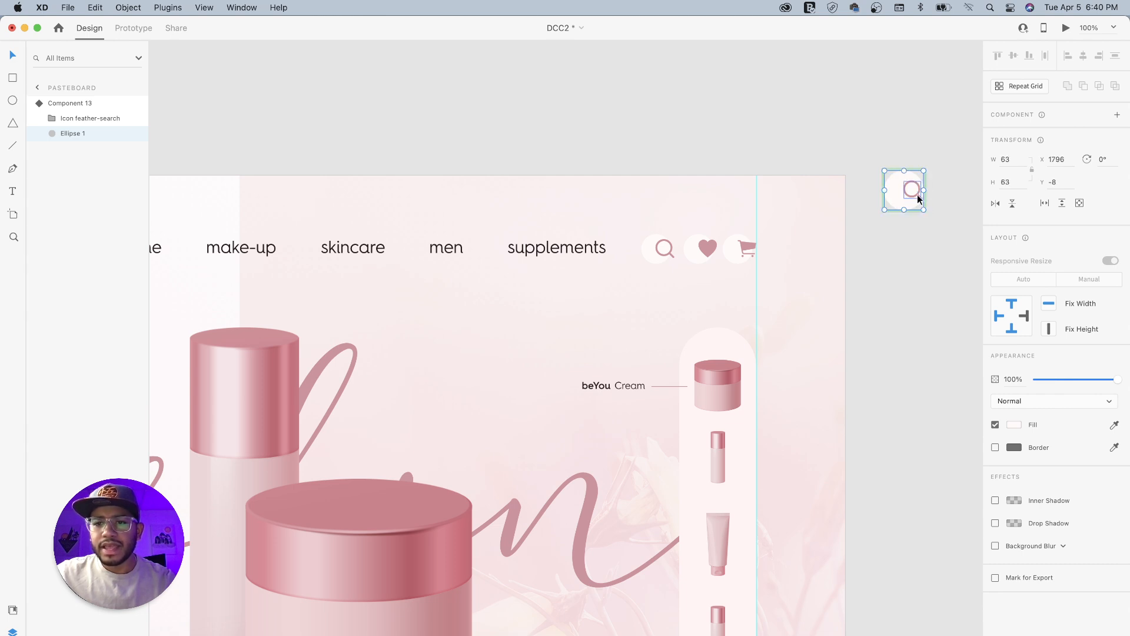
left_click(916, 199)
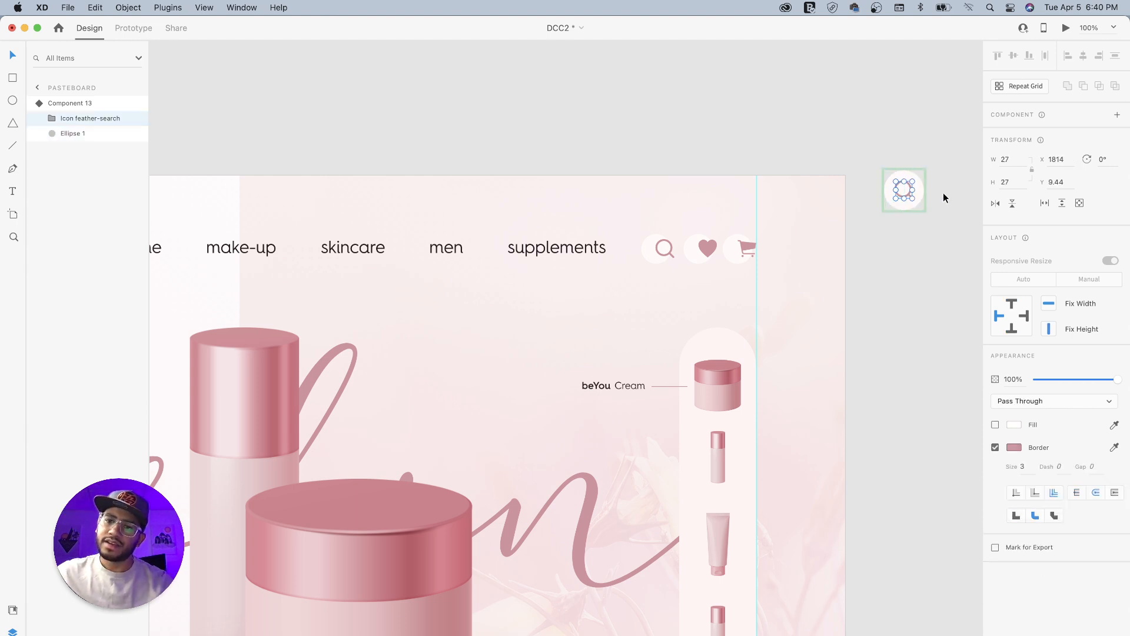
key("Right")
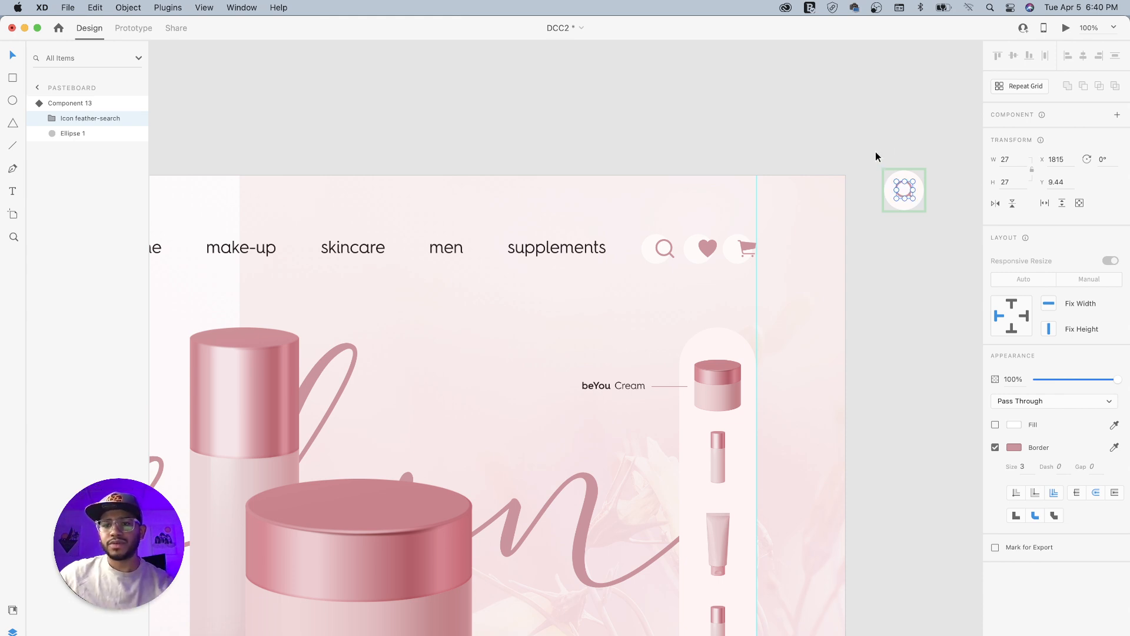
left_click(876, 152)
- Compare the main search component's Default State with its Search Hover State, finishing on the Default State
left_click(910, 176)
left_click(1024, 135)
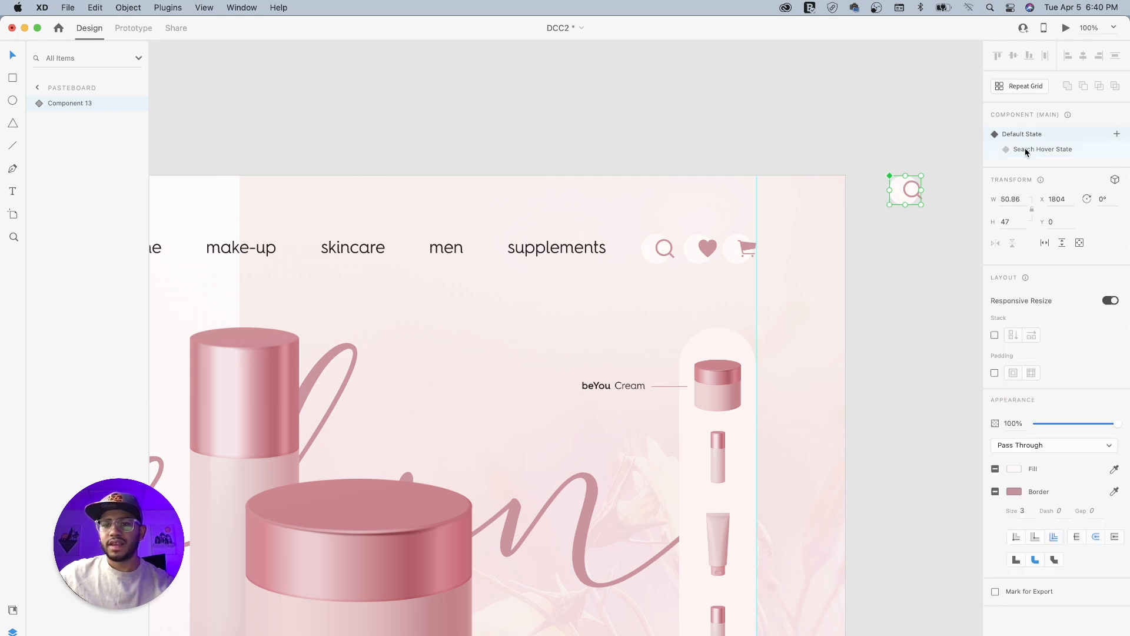
left_click(1026, 151)
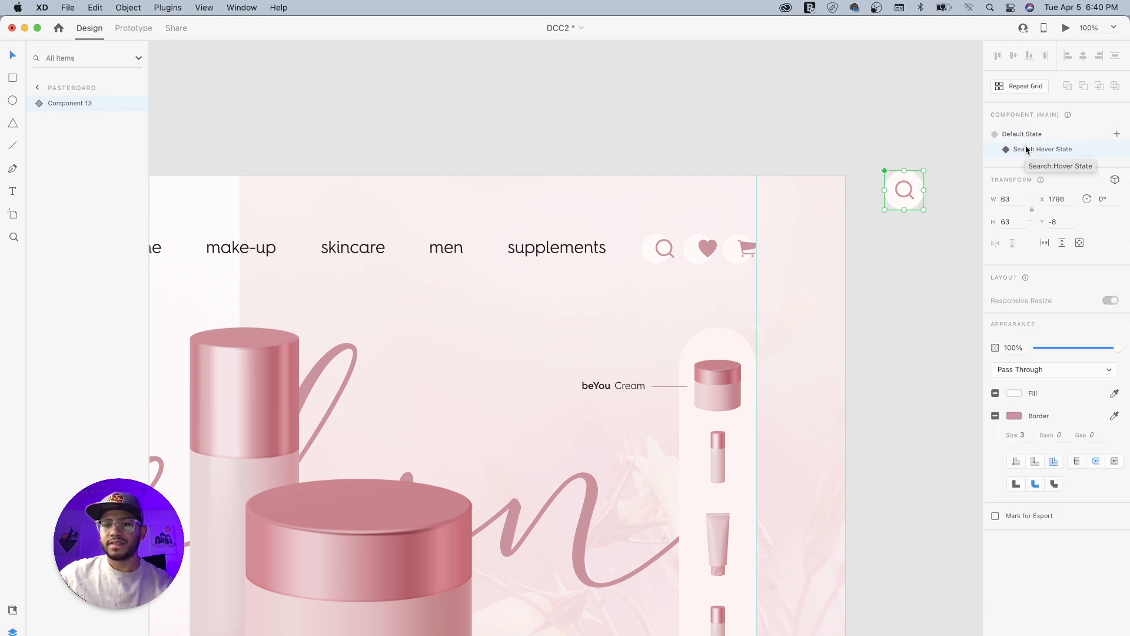
left_click(1022, 135)
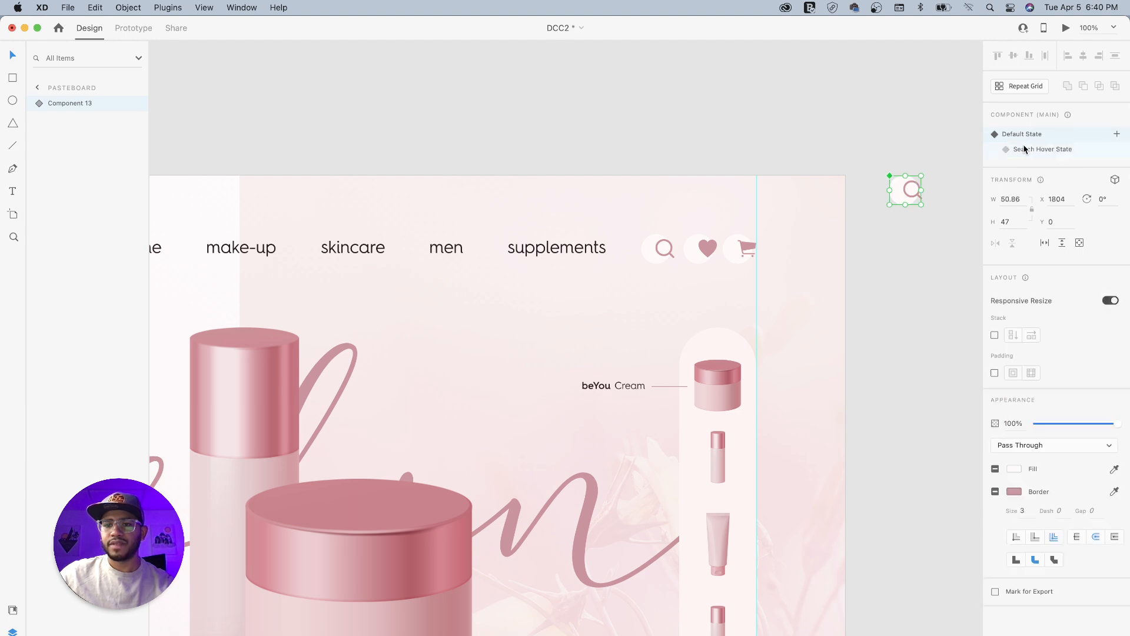
left_click(1031, 151)
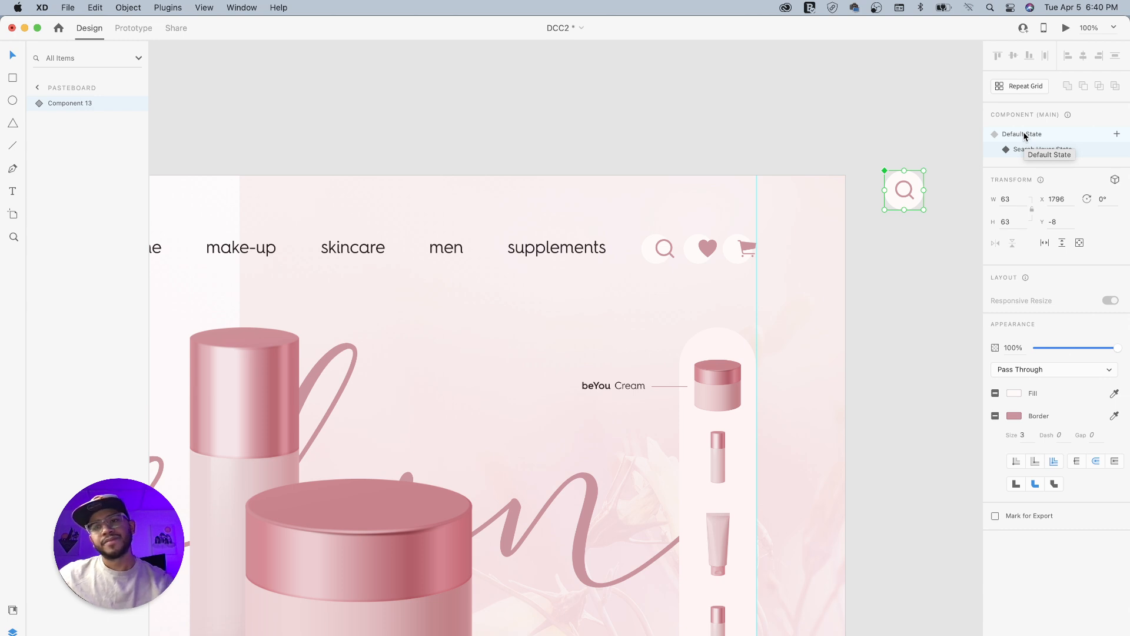
left_click(1024, 138)
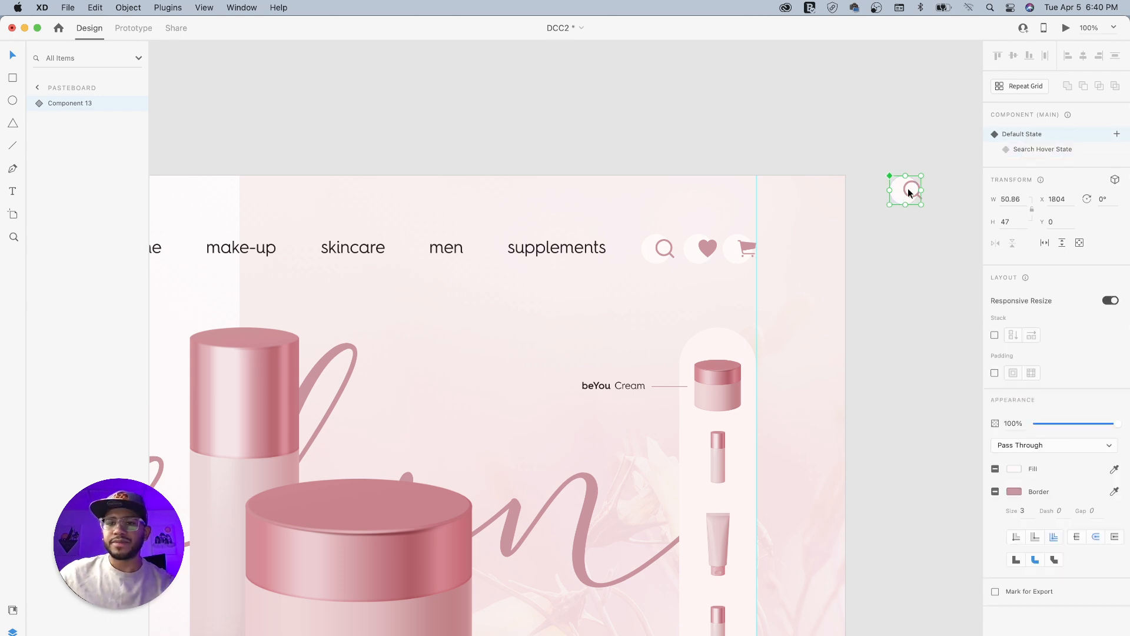
- Move the main search icon component onto the assets artboard, below and beside the START MY TREATMENT button
left_click_drag(905, 195, 691, 104)
left_click_drag(332, 128, 797, 232)
left_click_drag(807, 193, 340, 420)
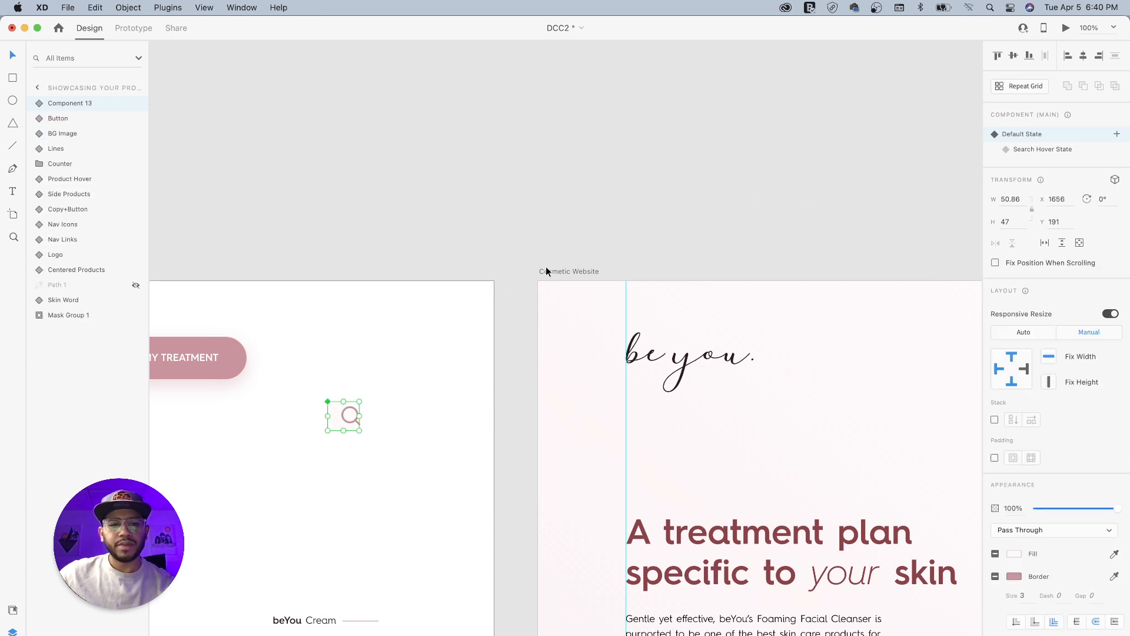
left_click(709, 230)
- Preview the Cosmetic Website artboard to check the search icon's hover effect, and close the preview
left_click_drag(850, 290, 457, 277)
left_click_drag(729, 284, 841, 250)
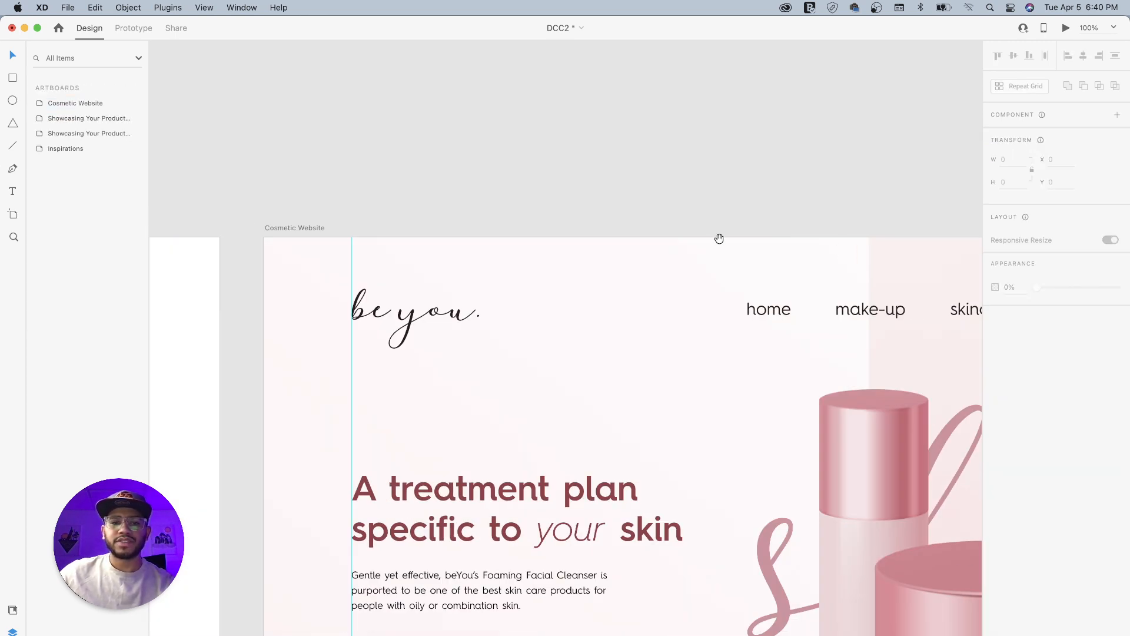
left_click(306, 228)
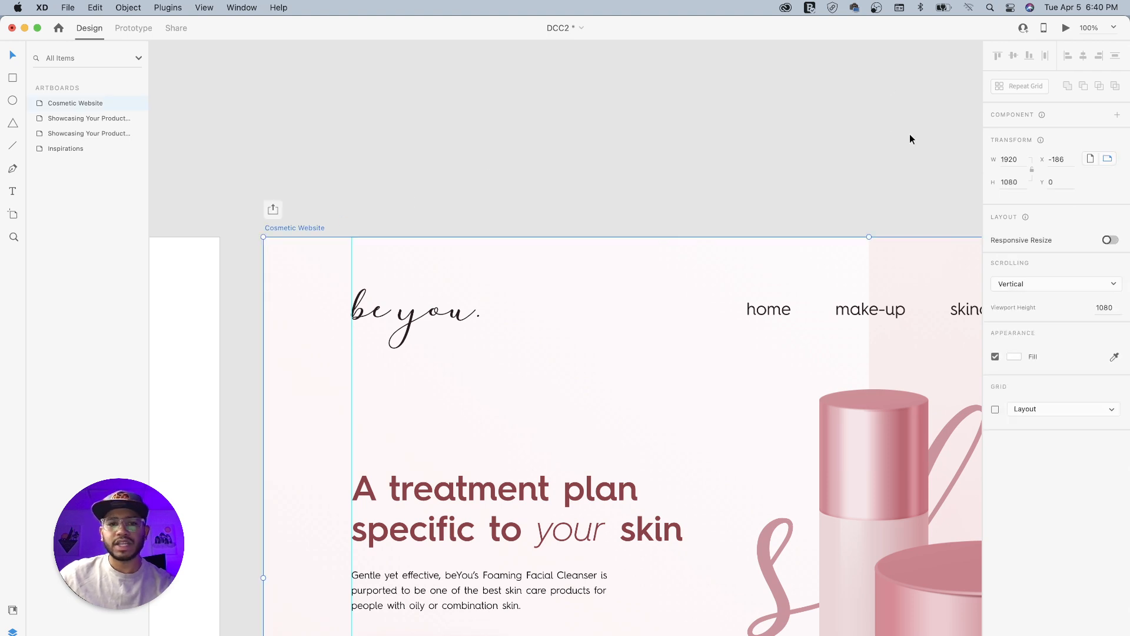
left_click(1067, 27)
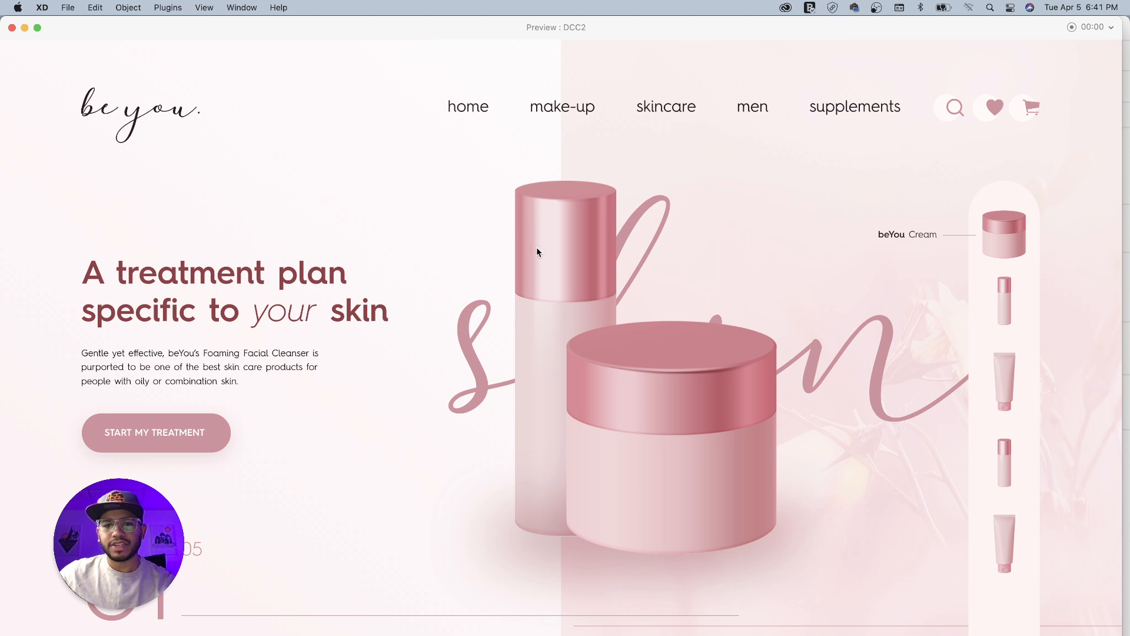
left_click(13, 28)
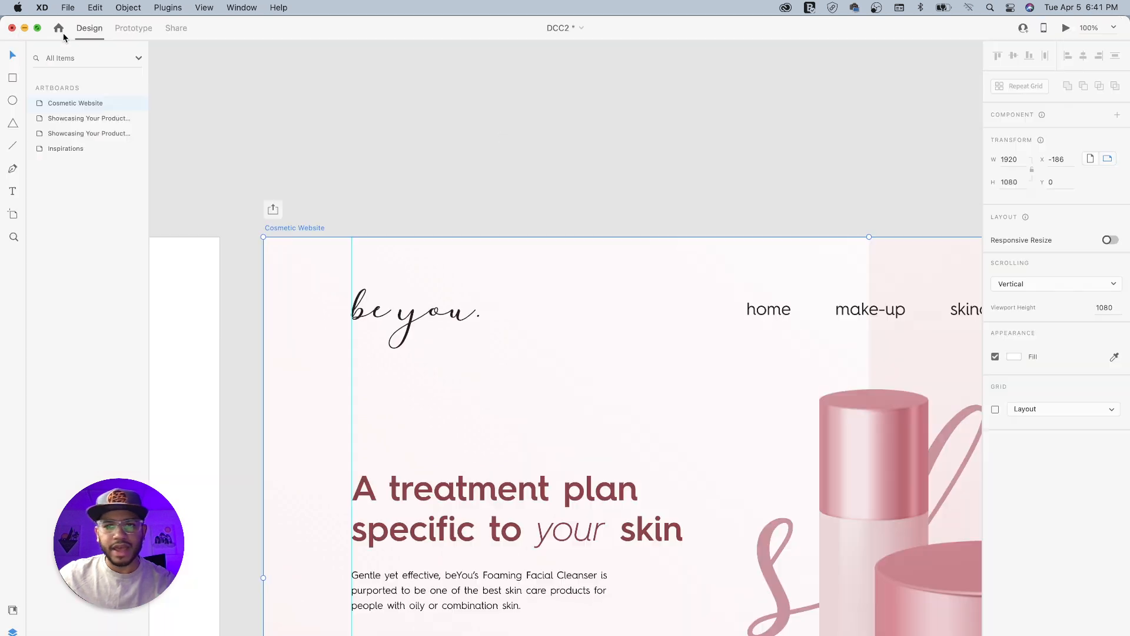
- Turn the small bottle image, second in the homepage's product sidebar, into a component
scroll(711, 224, "right", 10)
scroll(711, 224, "down", 3)
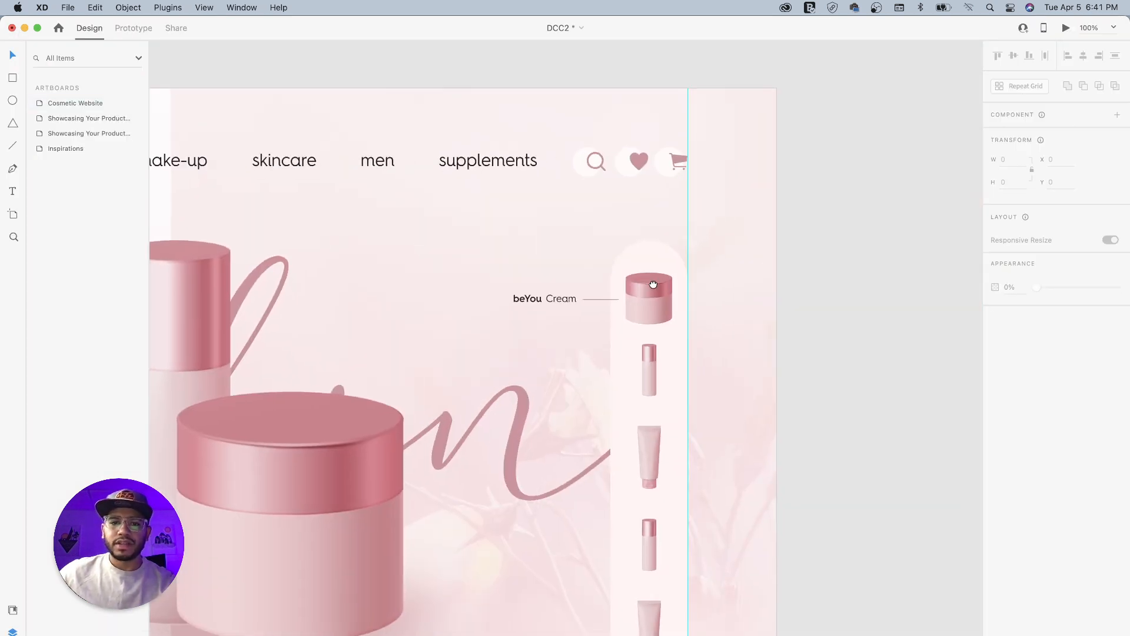
left_click_drag(657, 291, 714, 221)
left_click_drag(701, 335, 726, 334)
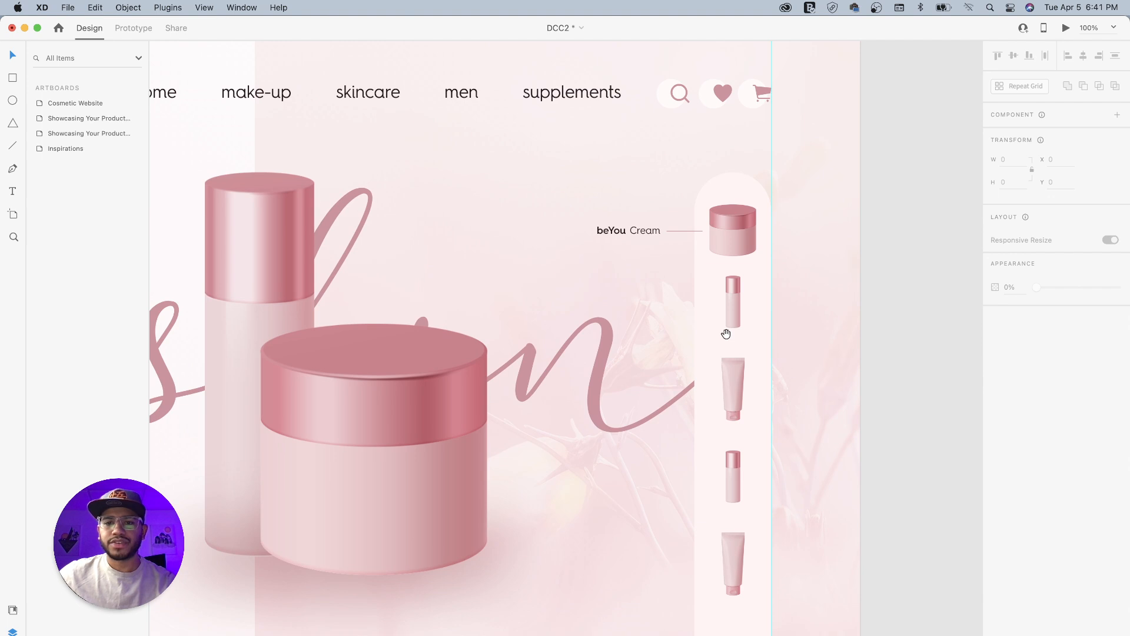
double_click(734, 312)
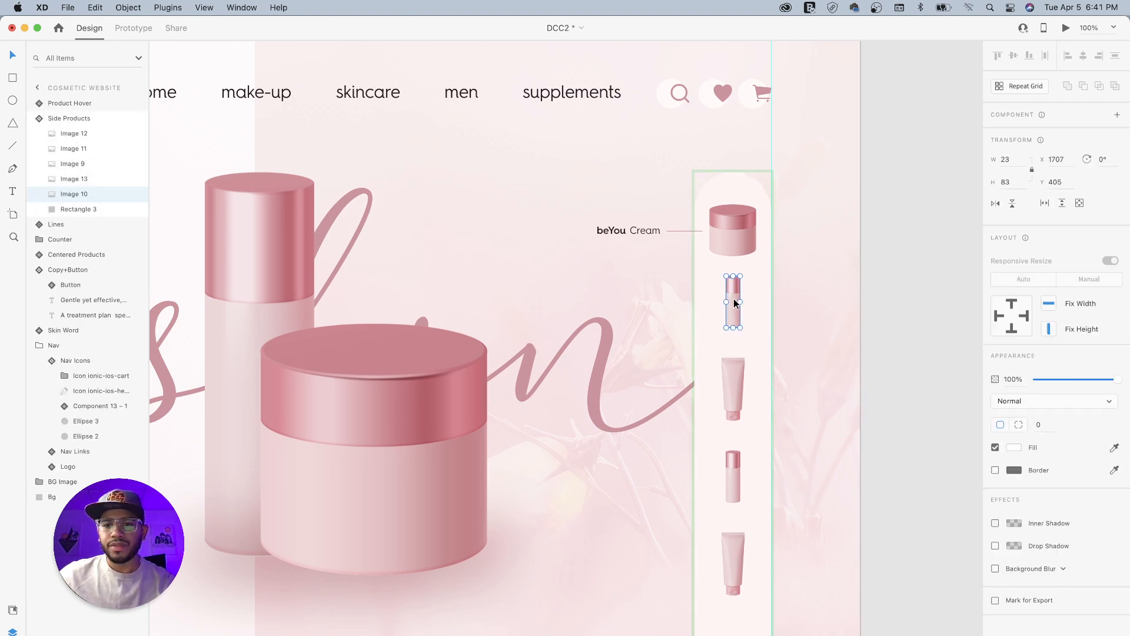
right_click(734, 302)
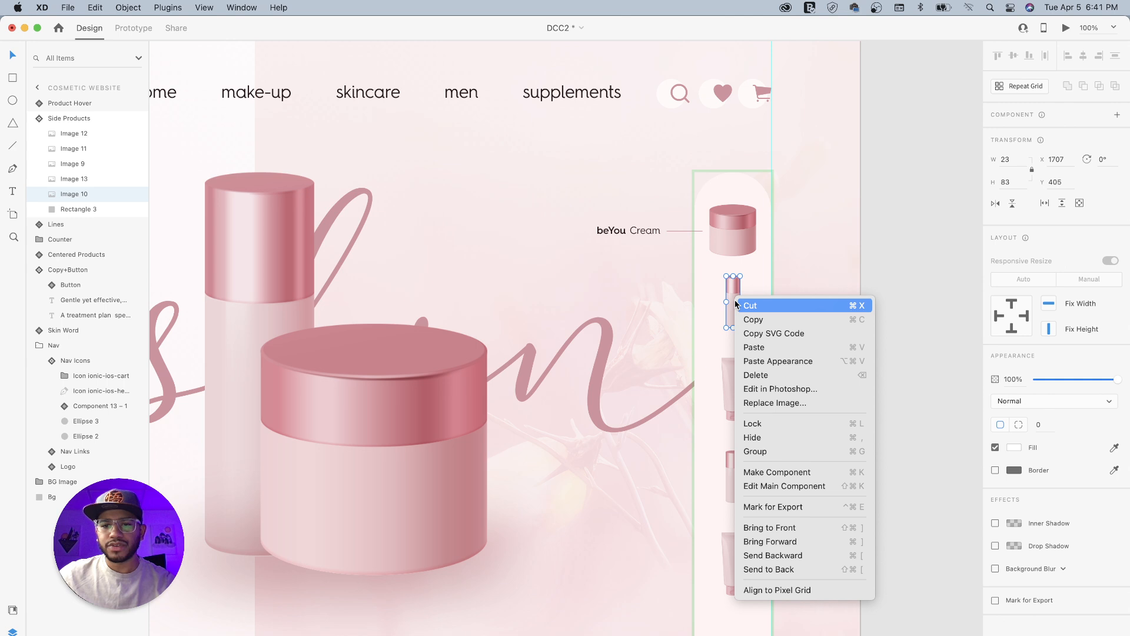
left_click(773, 474)
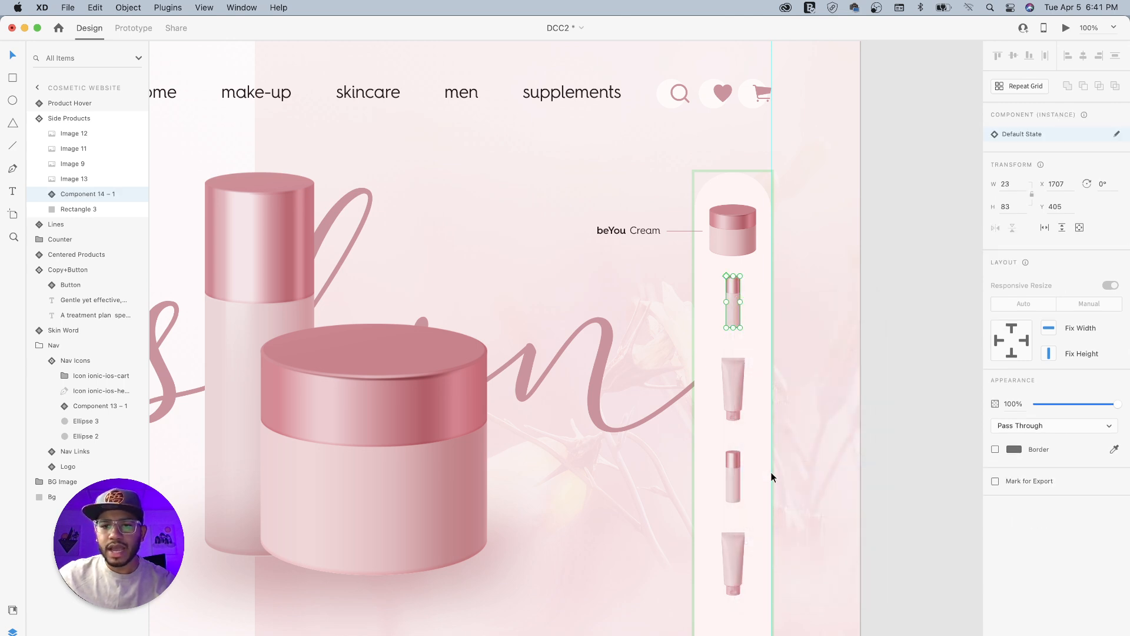
- Open the bottle's main component for editing and add a hover state named Product Hover State
left_click(1116, 136)
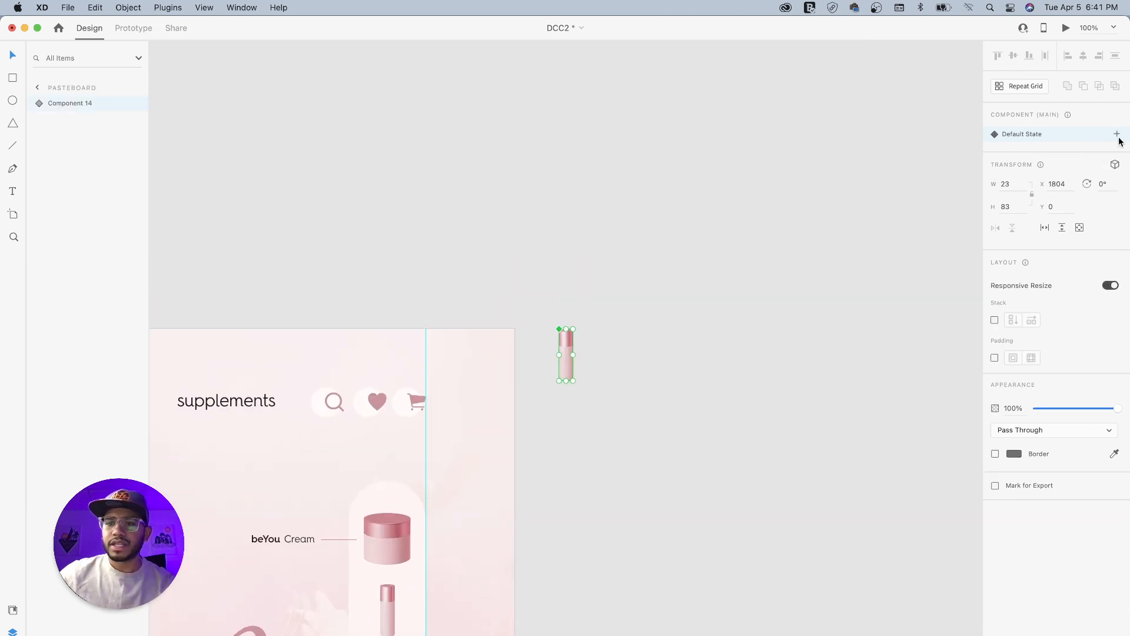
left_click(1117, 135)
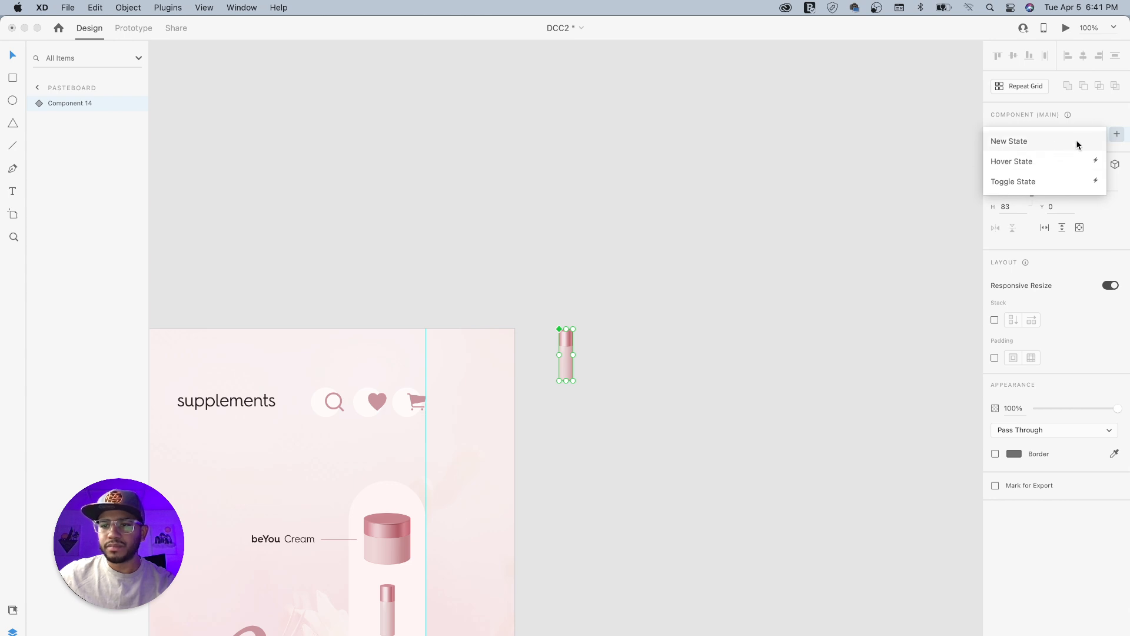
left_click(1024, 163)
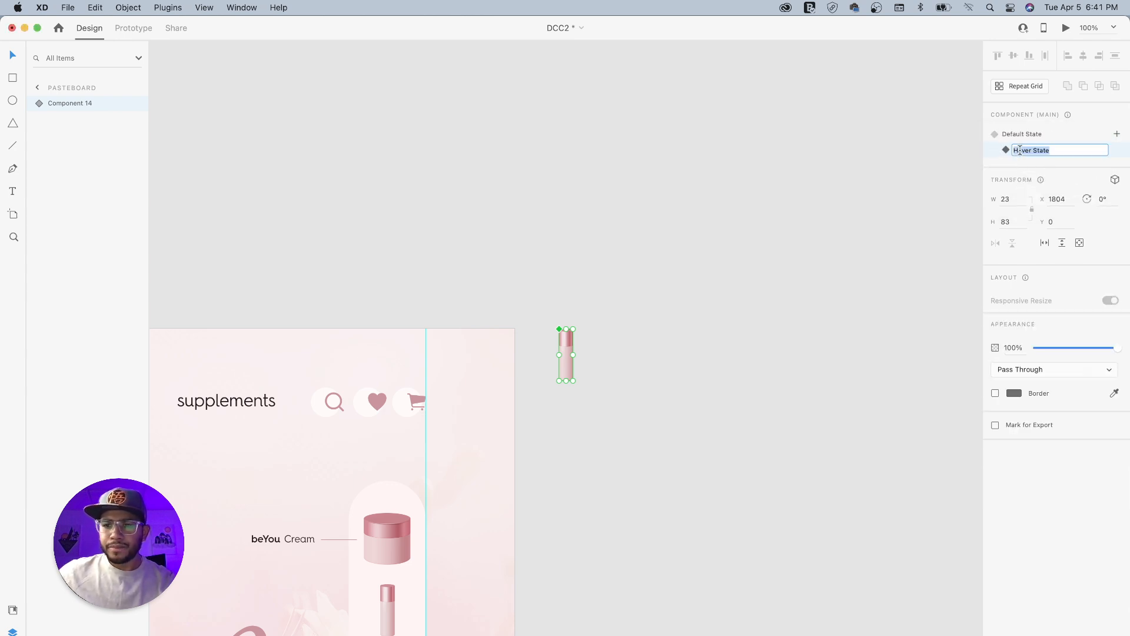
left_click(1017, 150)
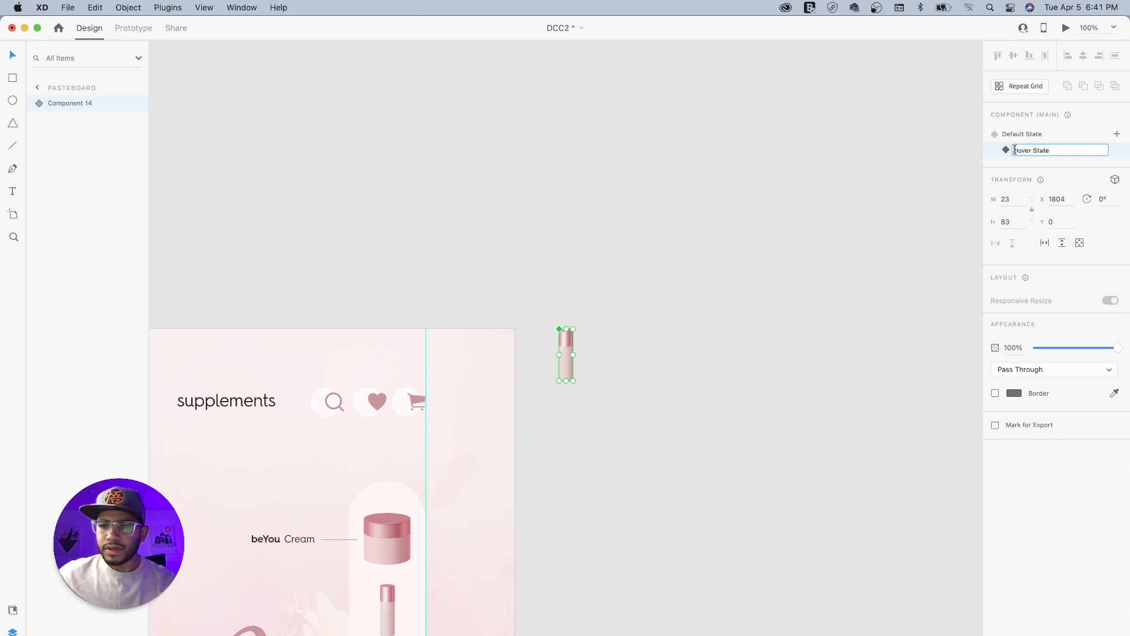
type("Product")
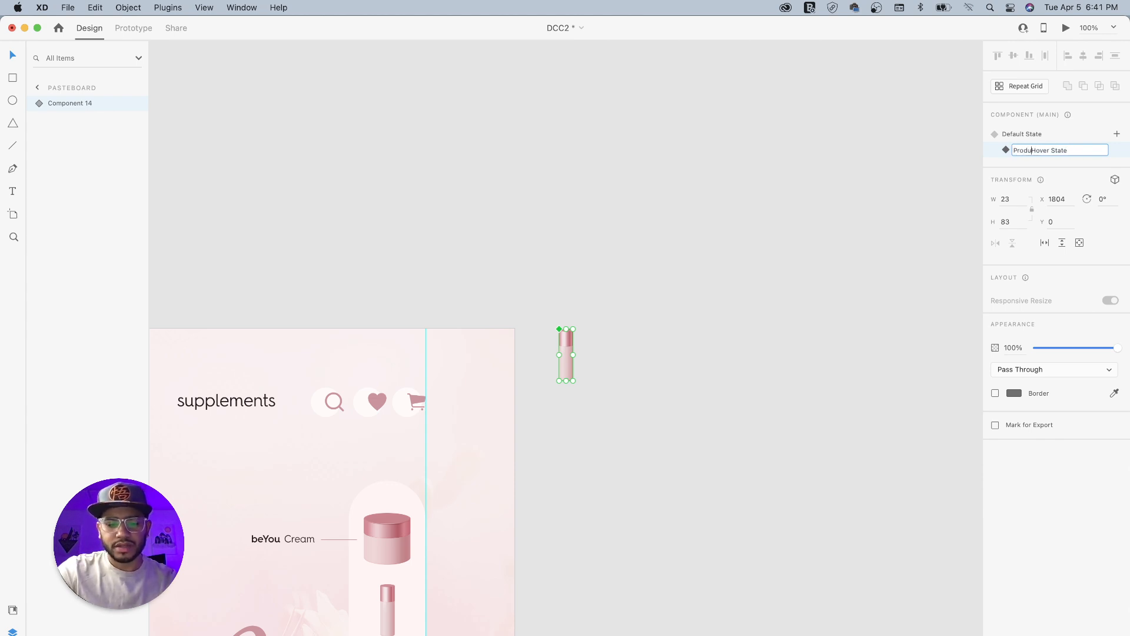
key("Return")
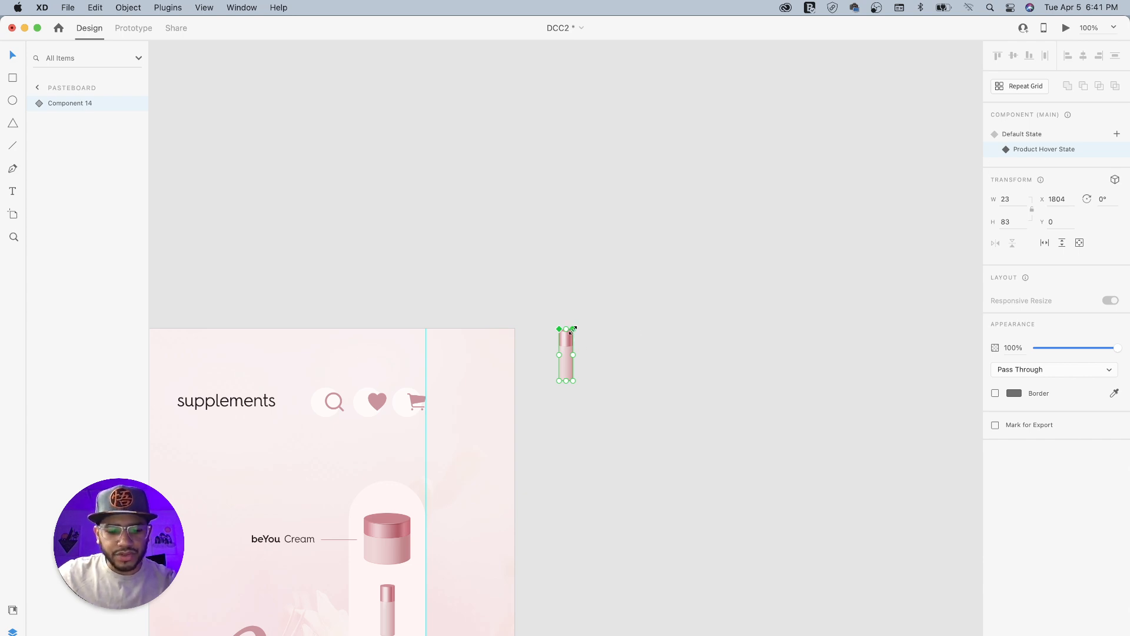
- In the hover state, enlarge the bottle to 29 × 103 around its centre and compare it with the Default State
left_click_drag(572, 330, 582, 323)
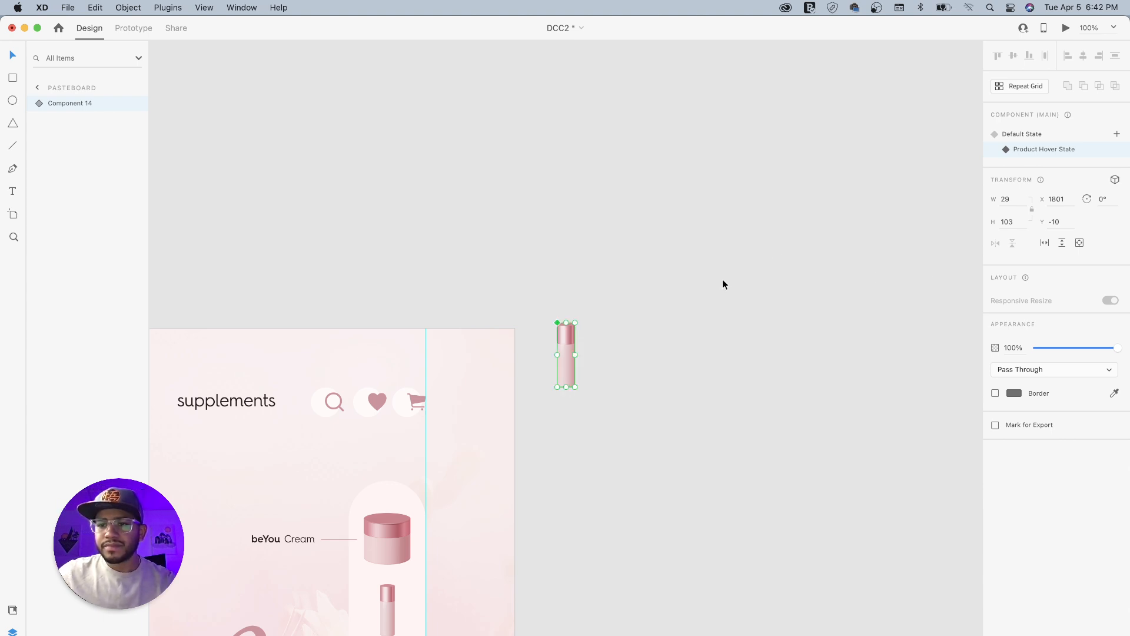
left_click(1026, 136)
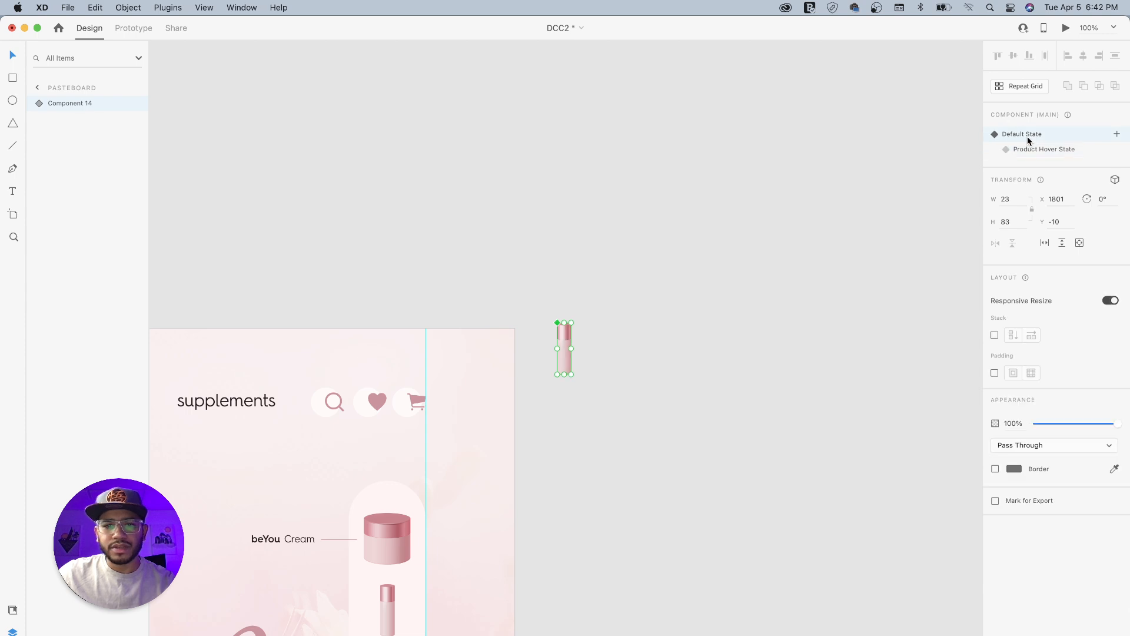
left_click(1035, 152)
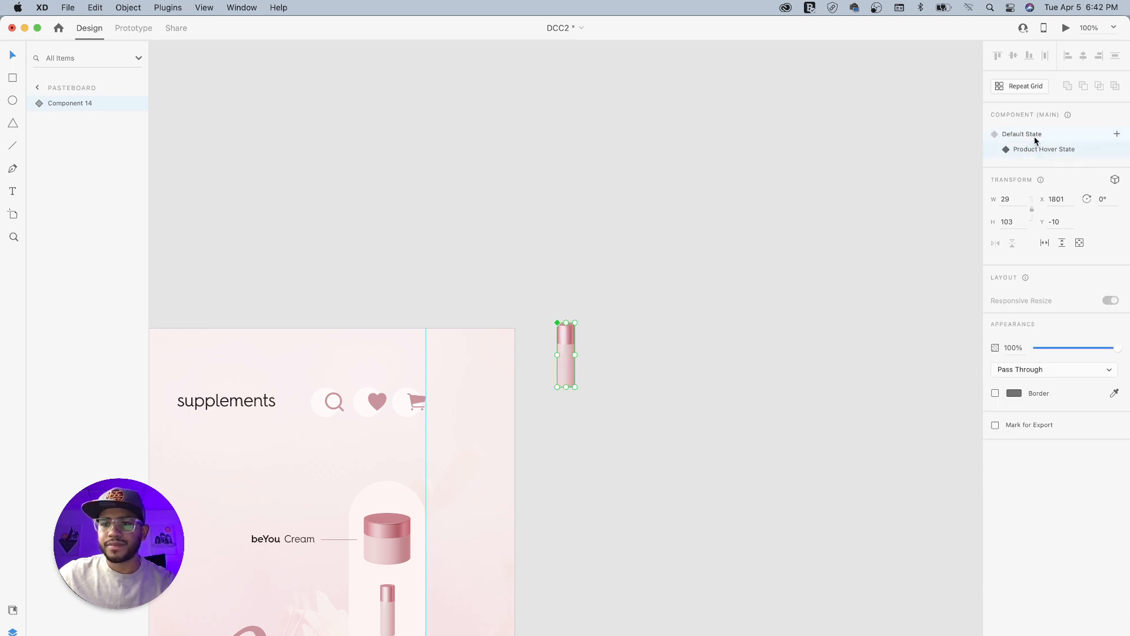
left_click(1027, 136)
left_click(1031, 151)
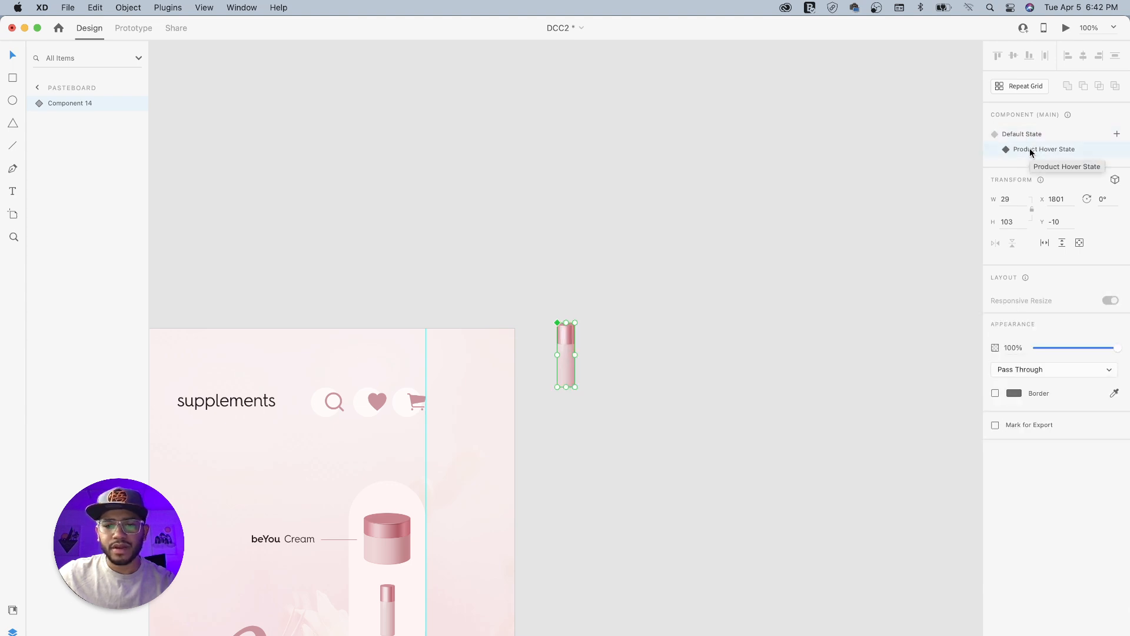
- Move the main bottle component onto the assets artboard, below the START MY TREATMENT button and beside the search icon
scroll(610, 447, "left", 5)
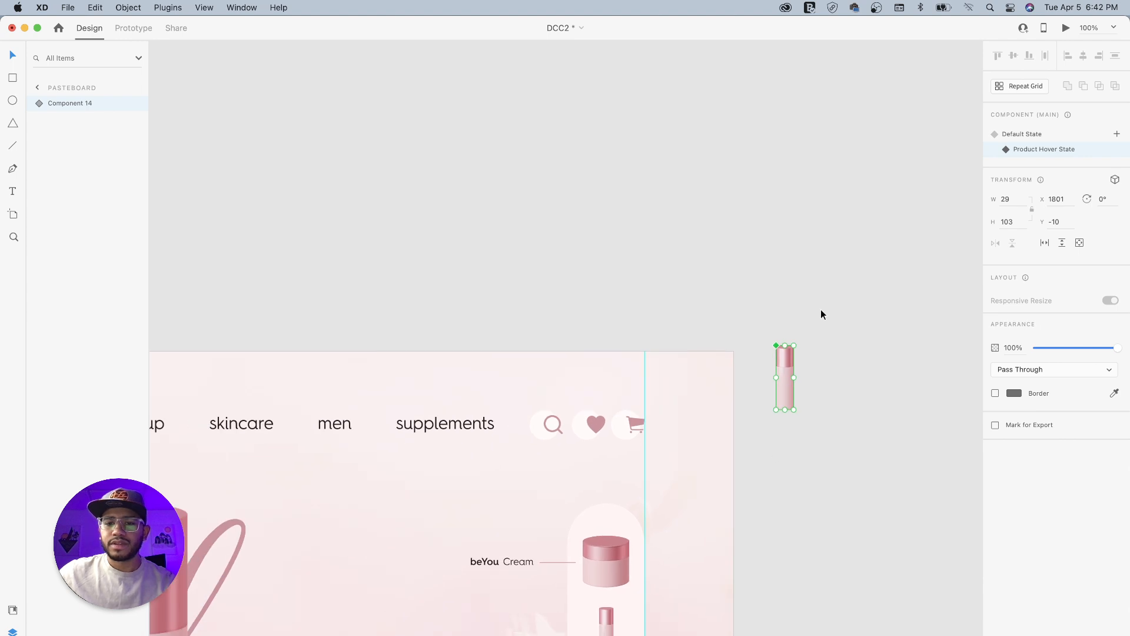
left_click(800, 293)
left_click_drag(786, 370, 362, 218)
left_click_drag(249, 274, 890, 299)
key("super+minus")
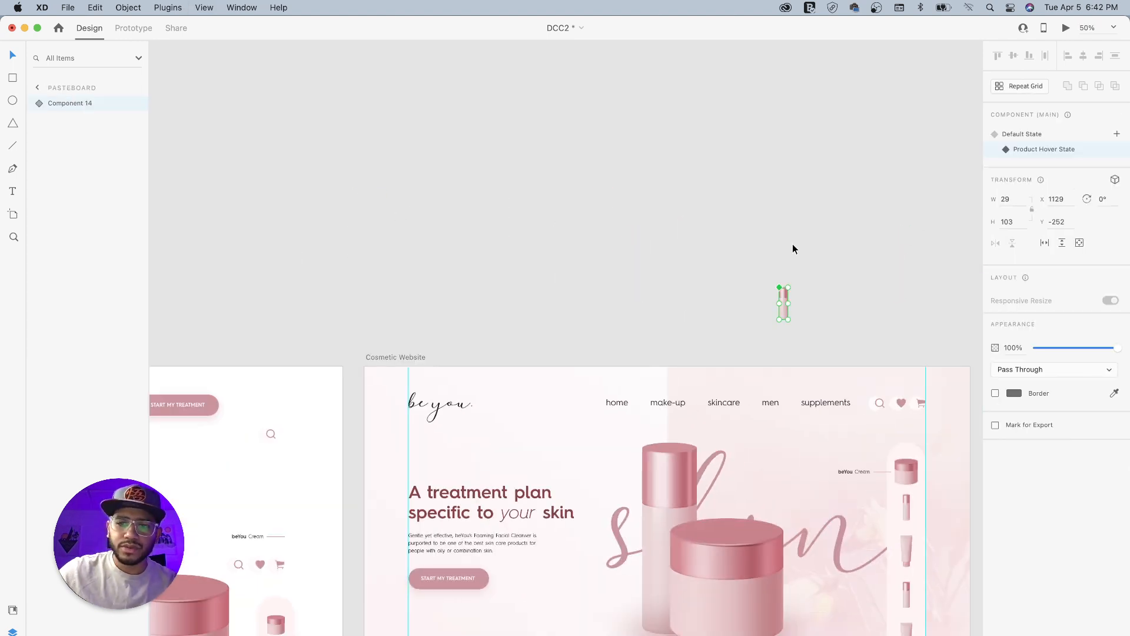
left_click_drag(582, 273, 665, 226)
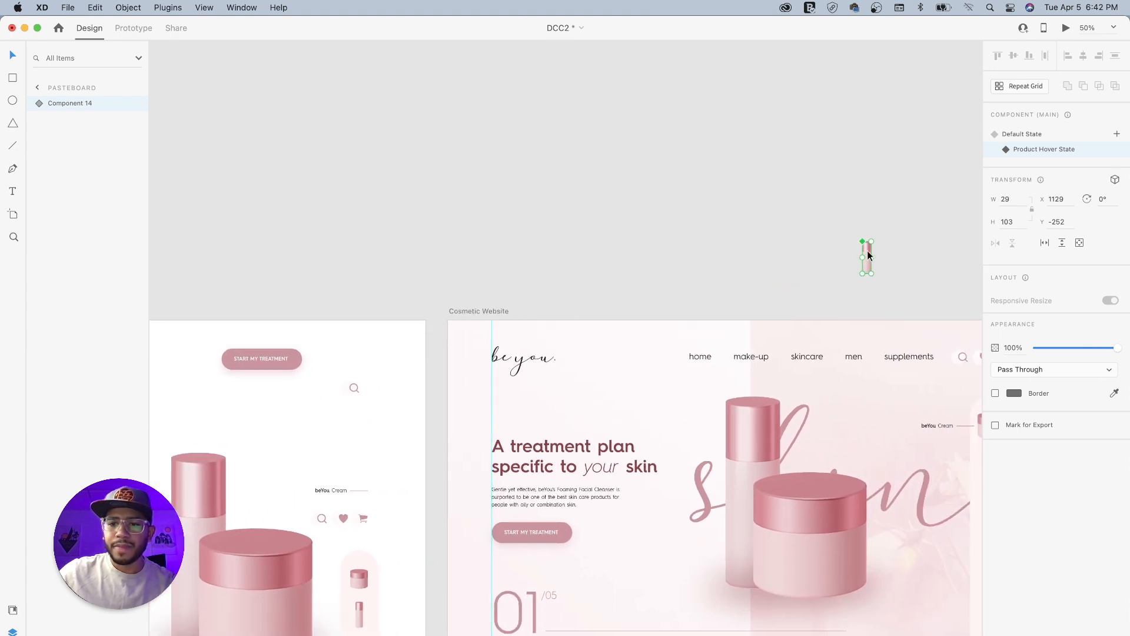
left_click_drag(867, 254, 298, 401)
left_click(530, 246)
- Preview the Cosmetic Website artboard to check the sidebar bottle's hover effect, and close the preview
left_click_drag(743, 296, 430, 262)
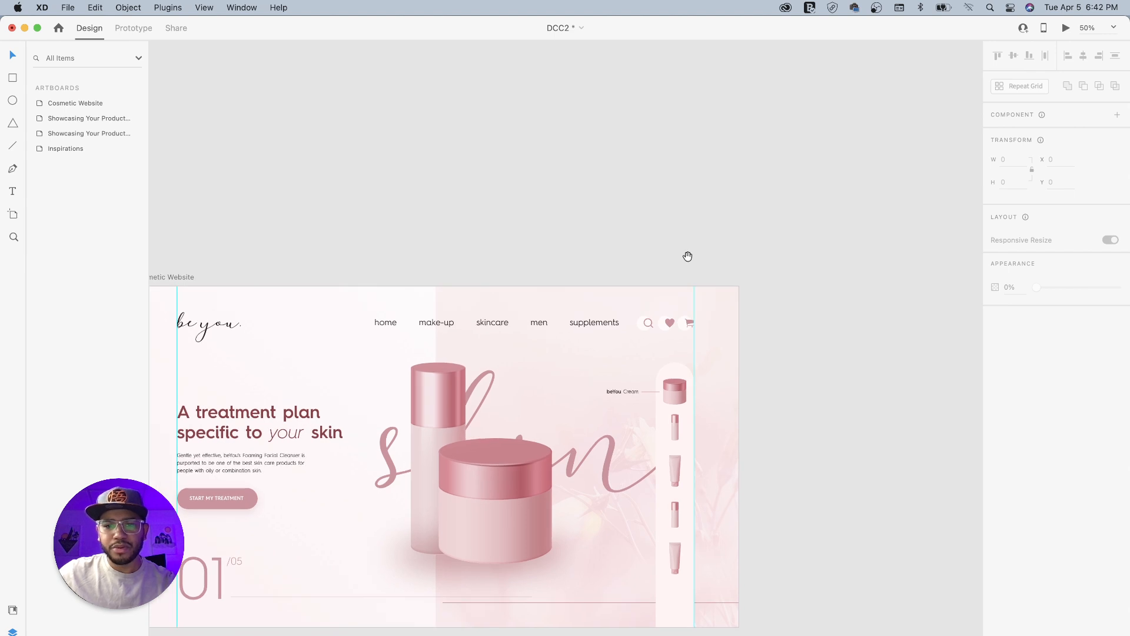
left_click_drag(687, 257, 768, 243)
left_click_drag(660, 289, 683, 259)
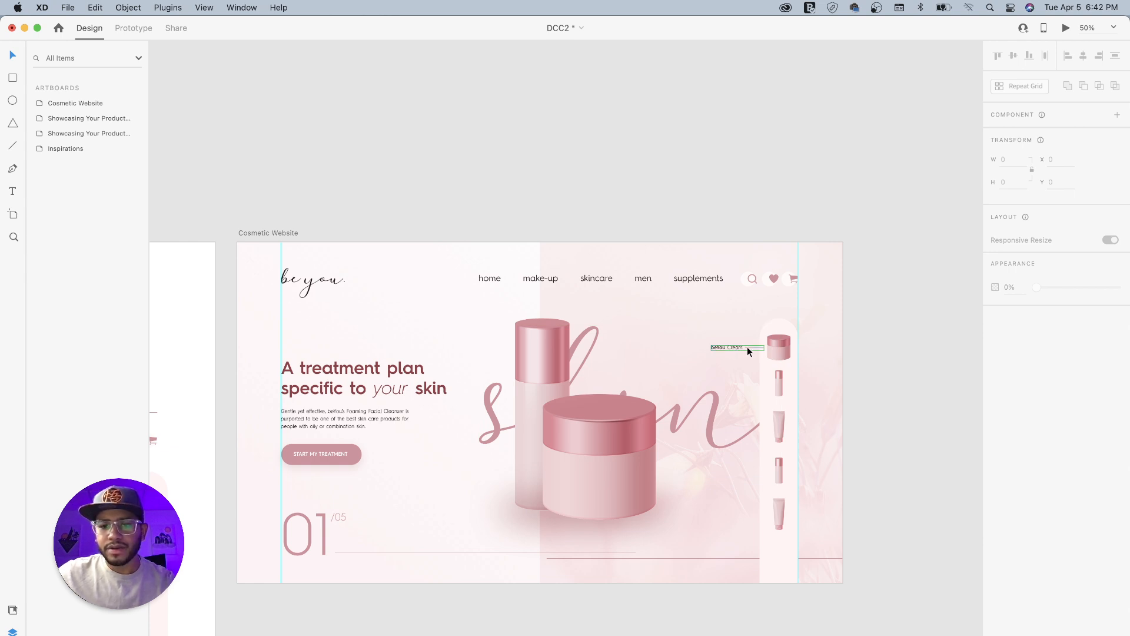
left_click(286, 233)
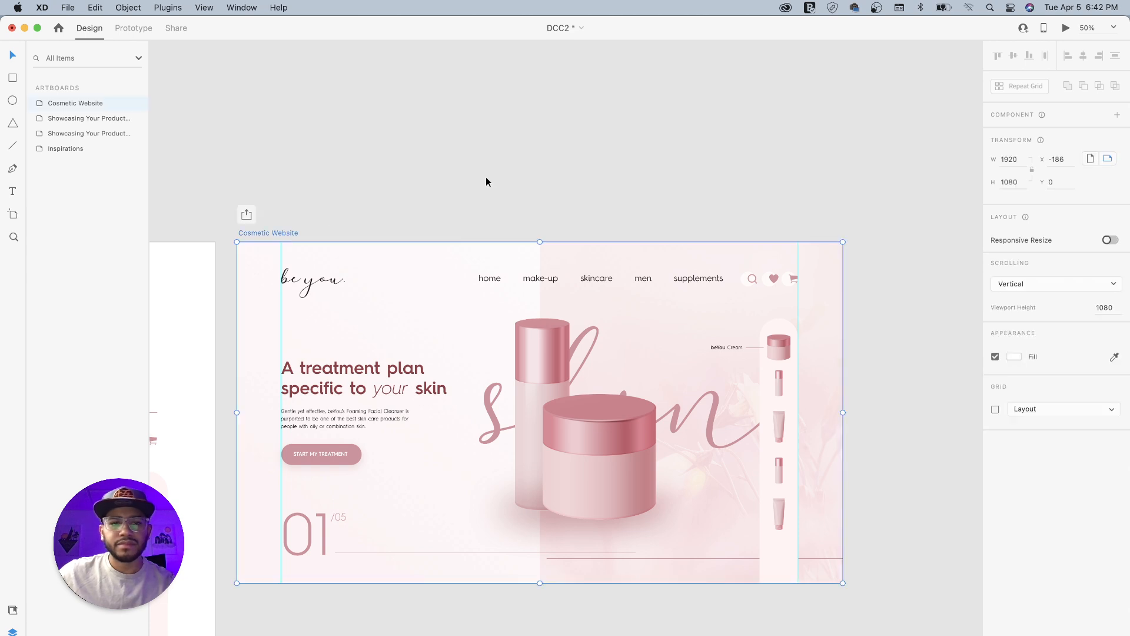
left_click(1066, 30)
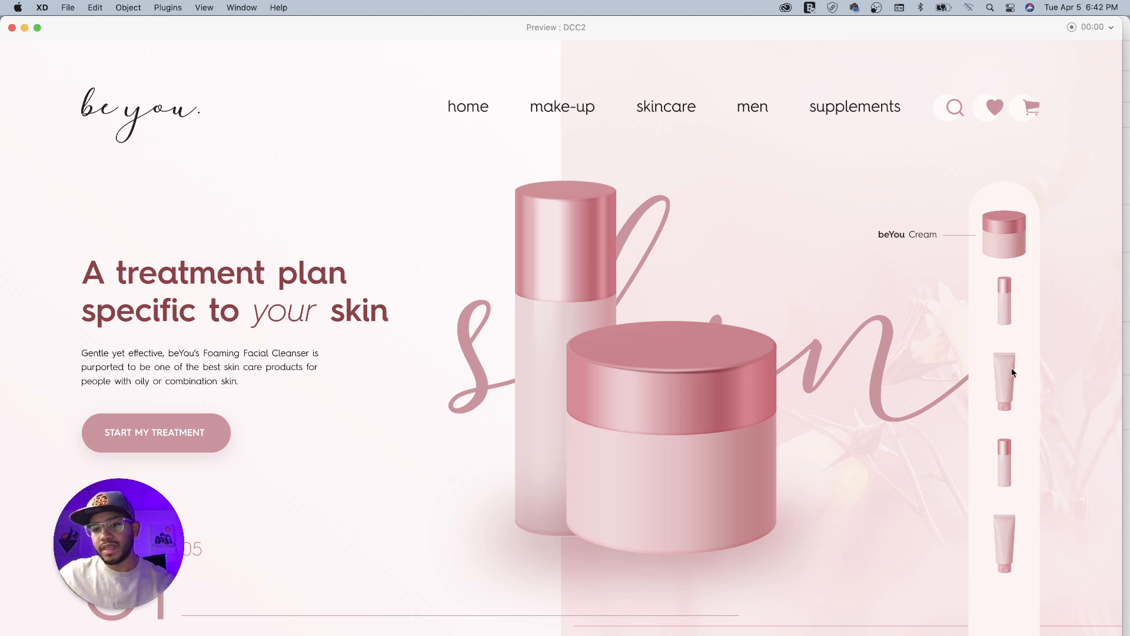
left_click(12, 27)
left_click(472, 176)
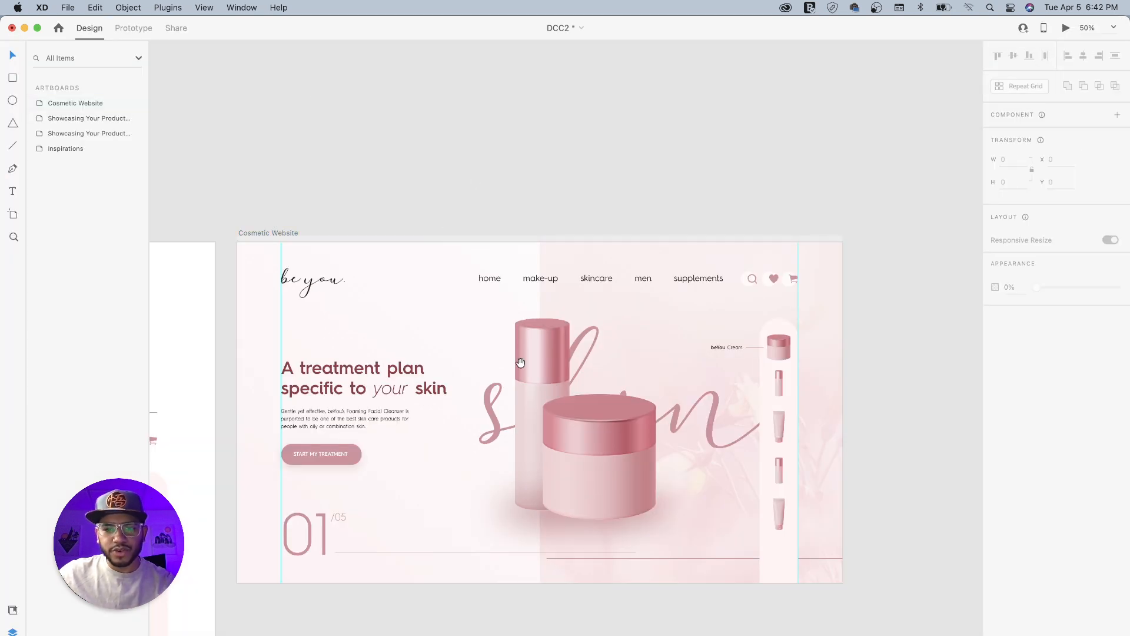
- Set the blend mode of the large skin word behind the centred products to Multiply
scroll(476, 247, "down", 3)
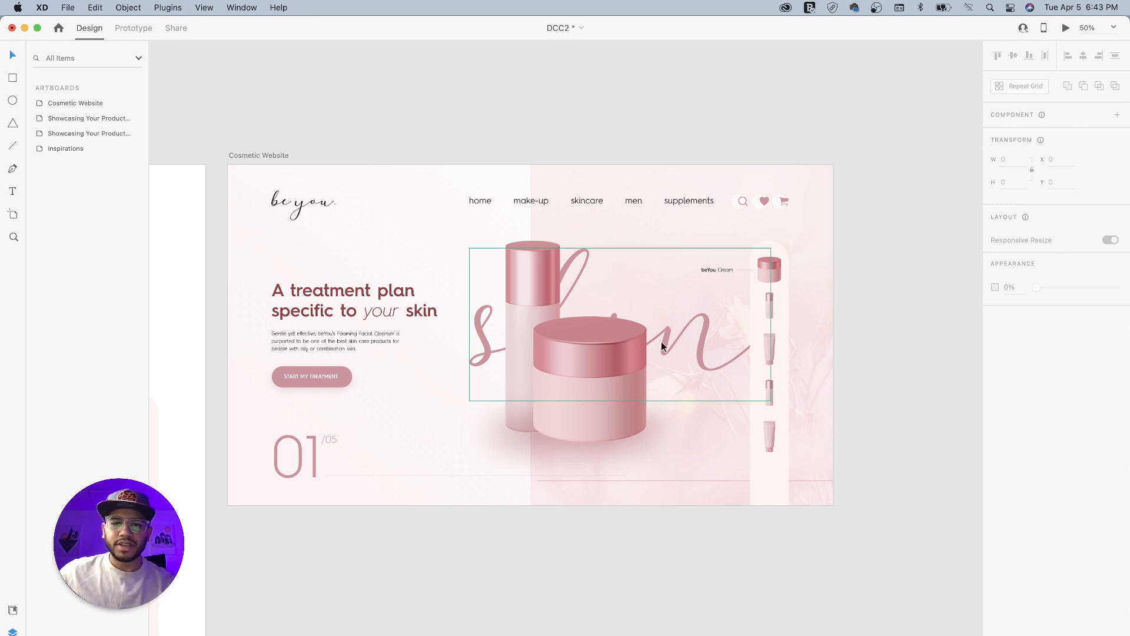
left_click(704, 328)
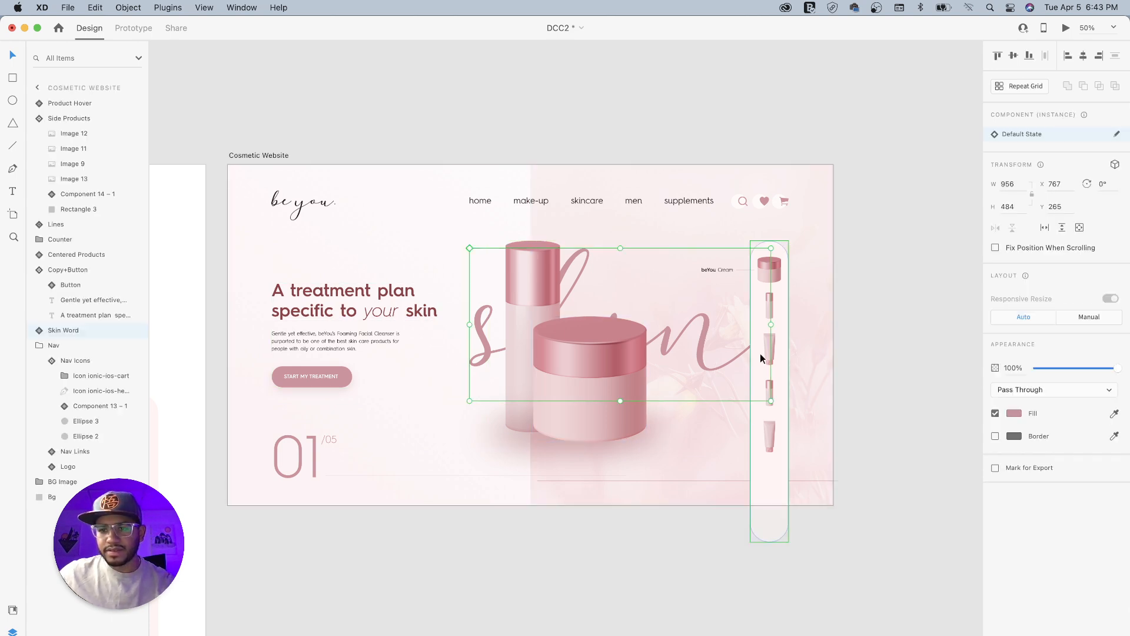
left_click(1028, 390)
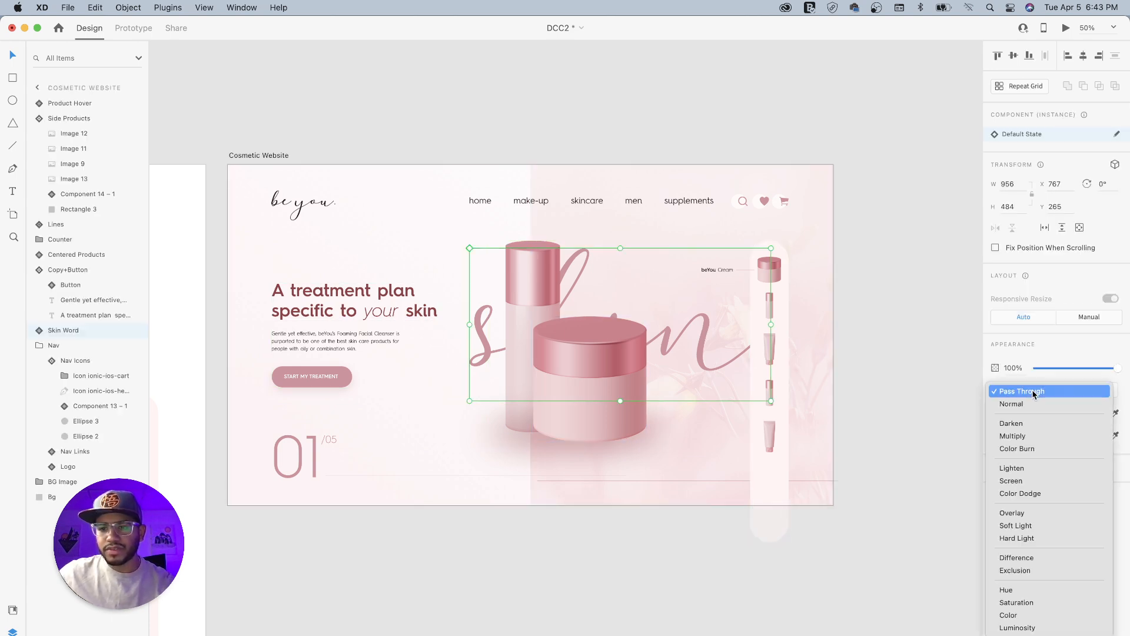
left_click(1024, 437)
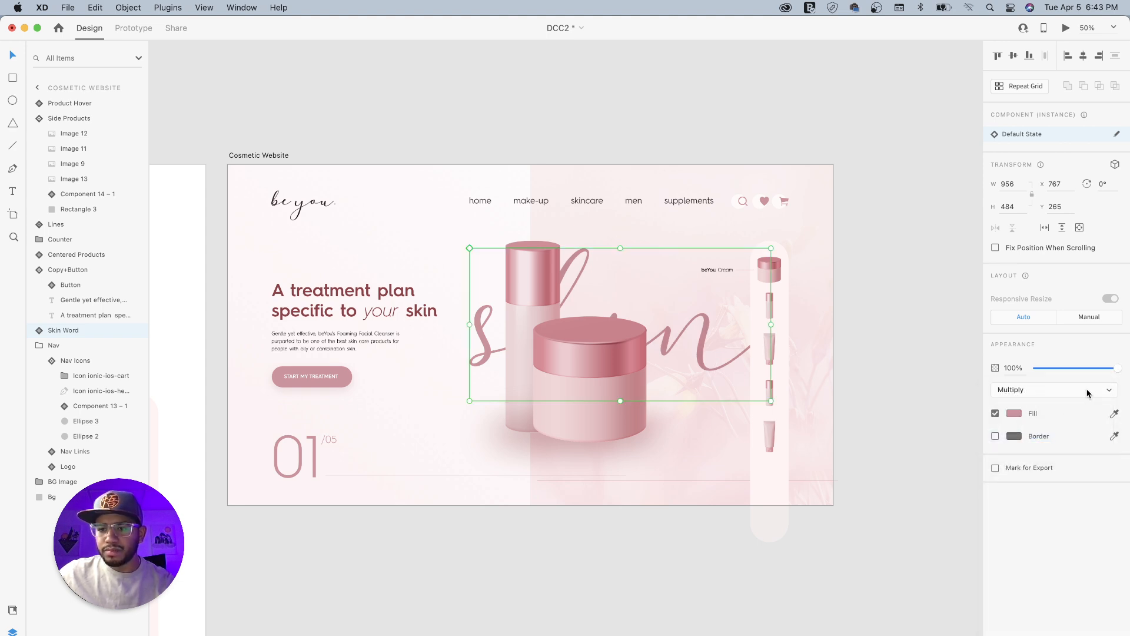
left_click(1087, 393)
left_click(1073, 390)
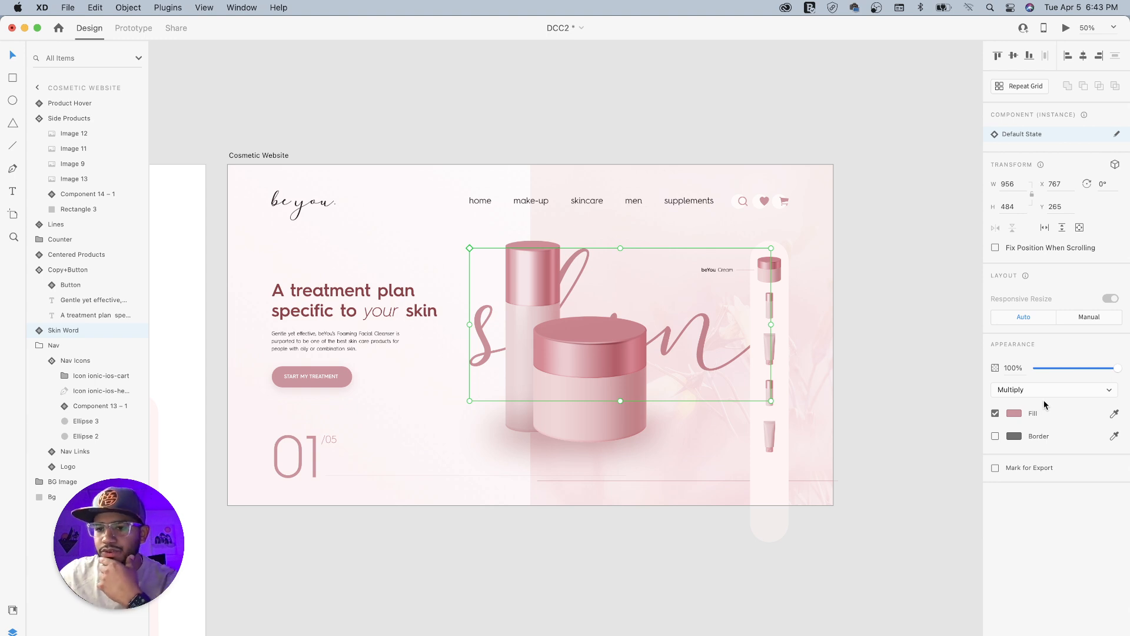
- Lower the skin word's opacity to 62% and deselect it
left_click_drag(1116, 367, 1078, 370)
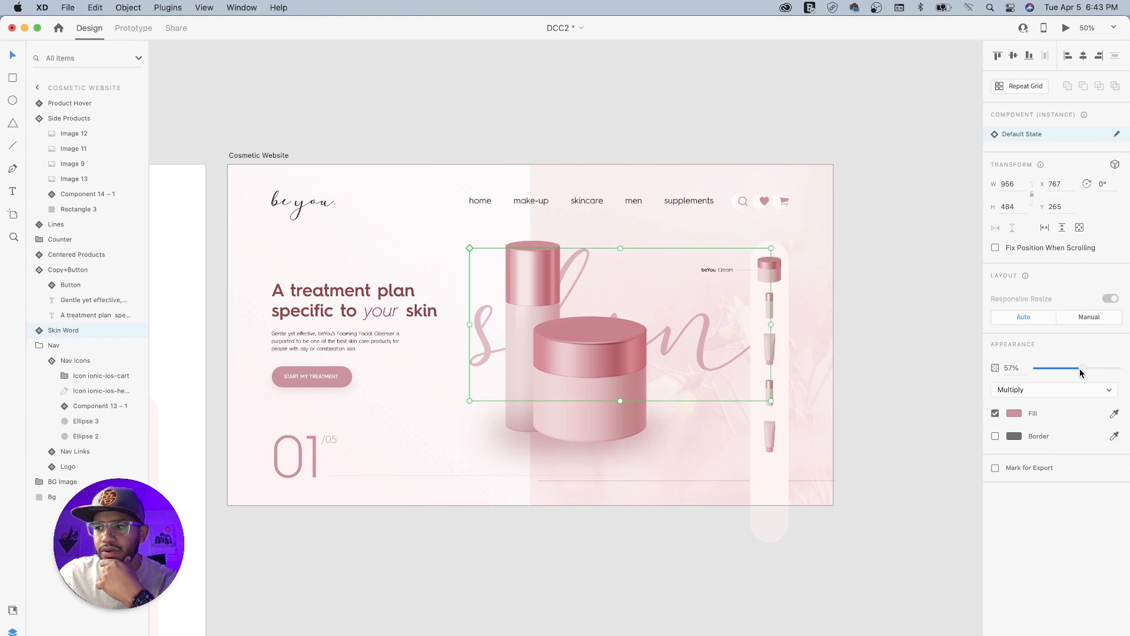
left_click_drag(1080, 372, 1086, 371)
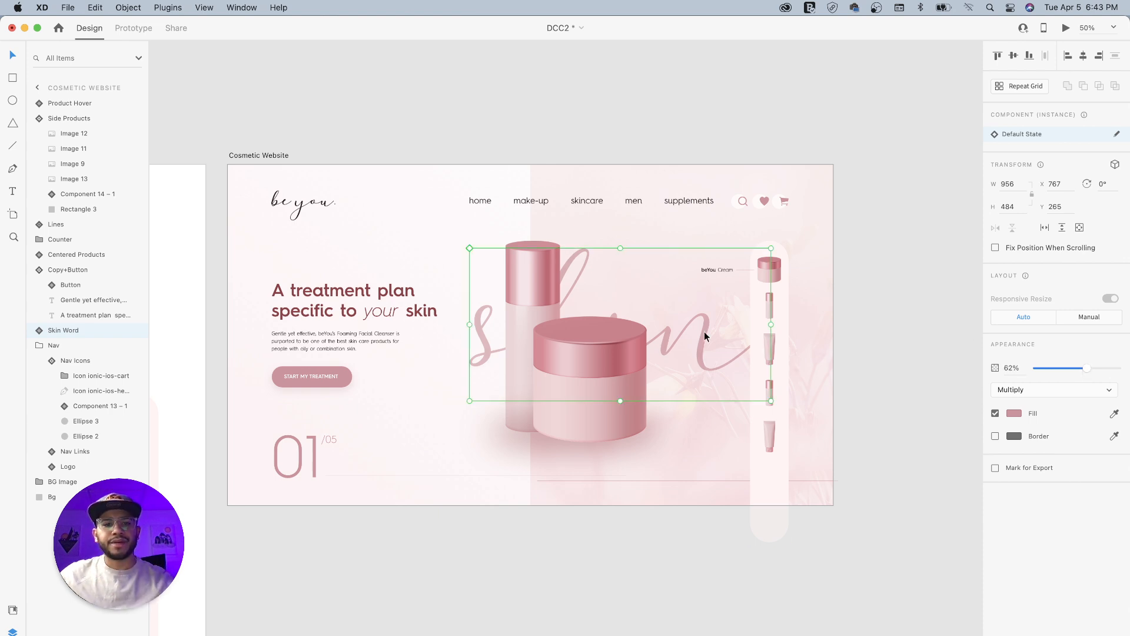
left_click(889, 301)
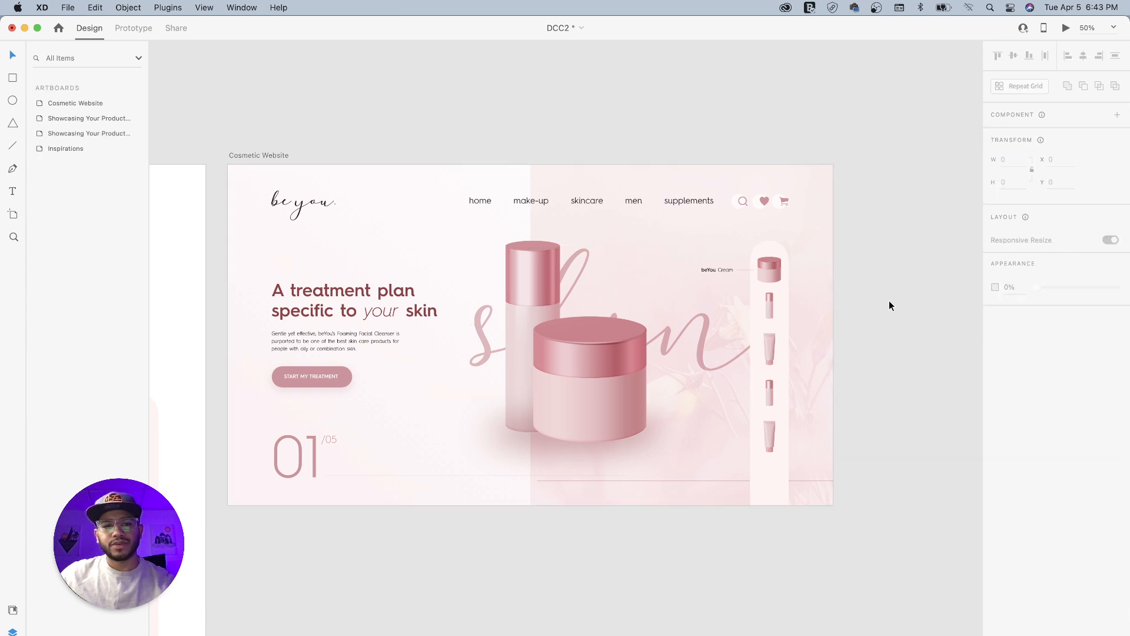
- Review the overall composition of the Cosmetic Website artboard alongside the neighbouring assets artboard
left_click_drag(559, 325, 718, 323)
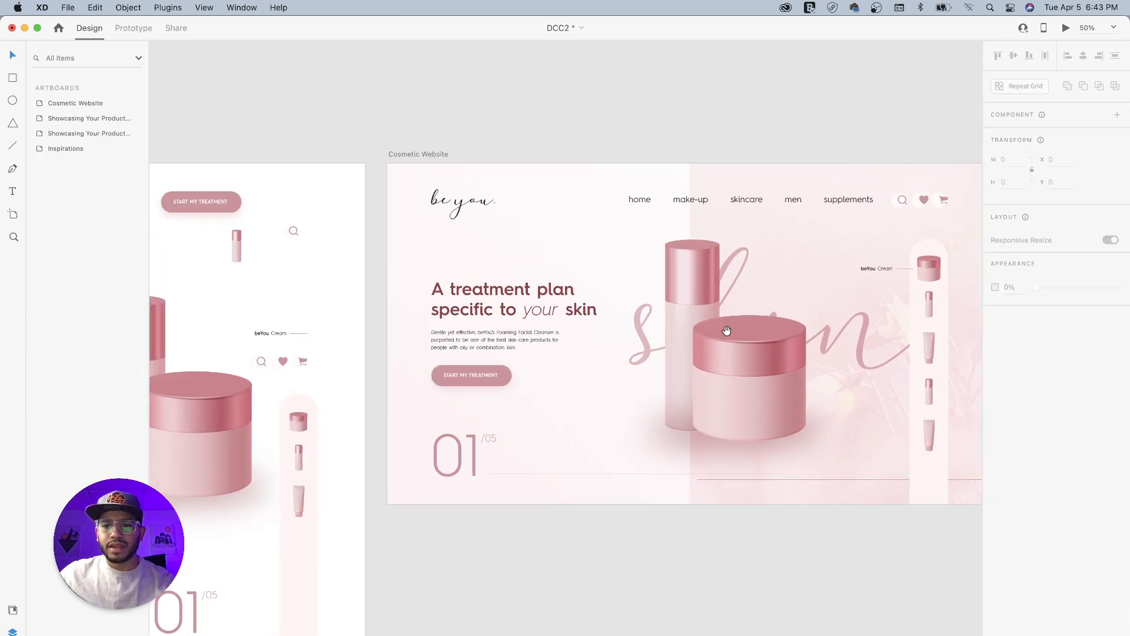
mouse_move(567, 376)
left_mouse_down()
mouse_move(689, 366)
mouse_move(685, 380)
mouse_move(718, 320)
mouse_move(729, 232)
left_mouse_up()
mouse_move(667, 391)
left_mouse_down()
mouse_move(765, 292)
mouse_move(607, 405)
left_mouse_up()
left_click_drag(736, 299, 532, 407)
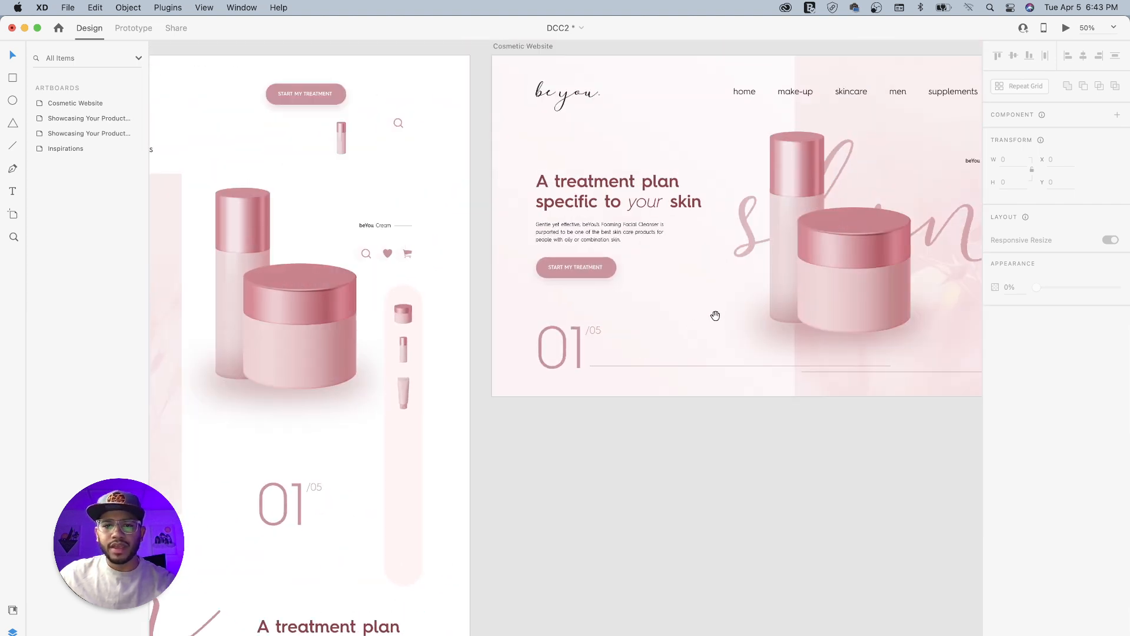
left_click_drag(717, 316, 508, 368)
left_click_drag(570, 350, 542, 368)
mouse_move(461, 355)
left_mouse_down()
mouse_move(444, 373)
mouse_move(496, 348)
left_mouse_up()
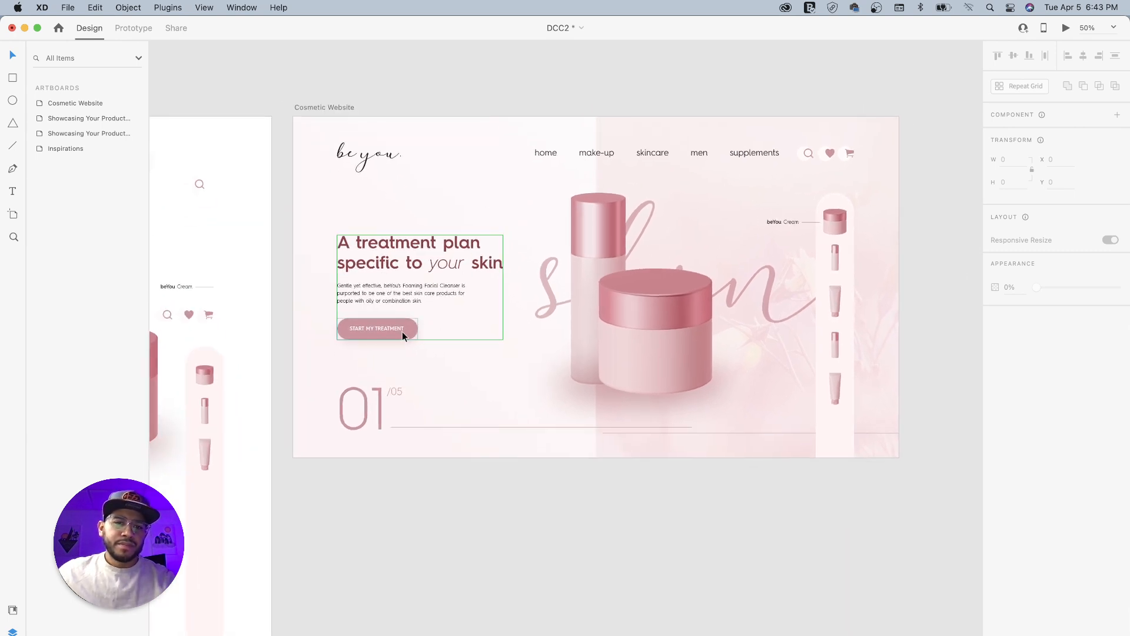
left_click_drag(632, 291, 526, 305)
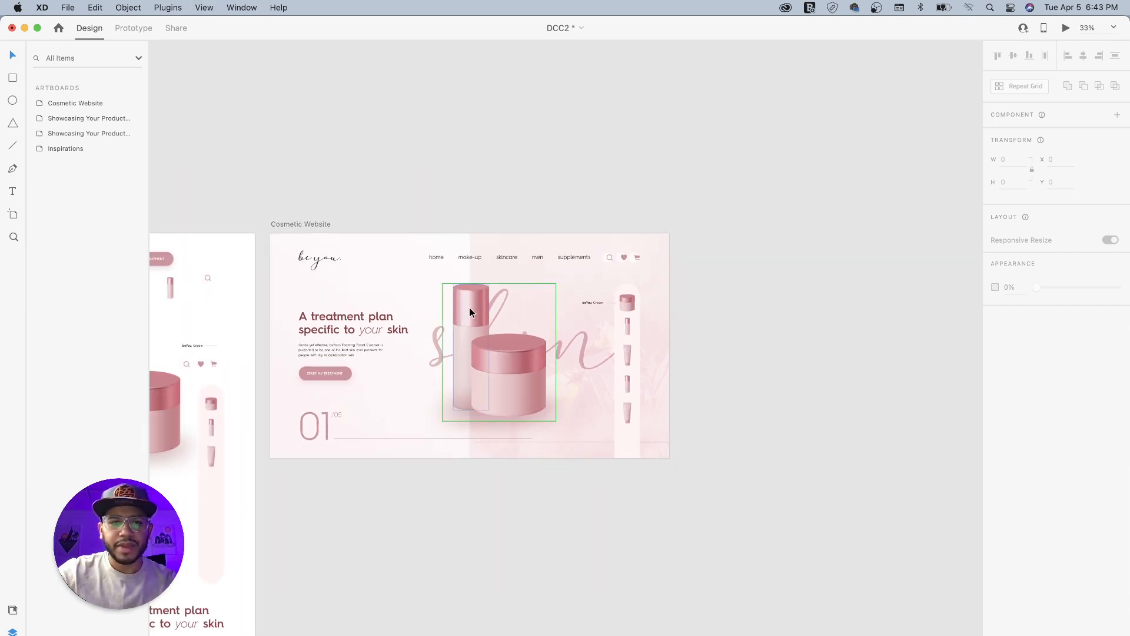
- Duplicate the Cosmetic Website artboard and place the copy directly beside the original, at X 1857 and Y 0
left_click(319, 227)
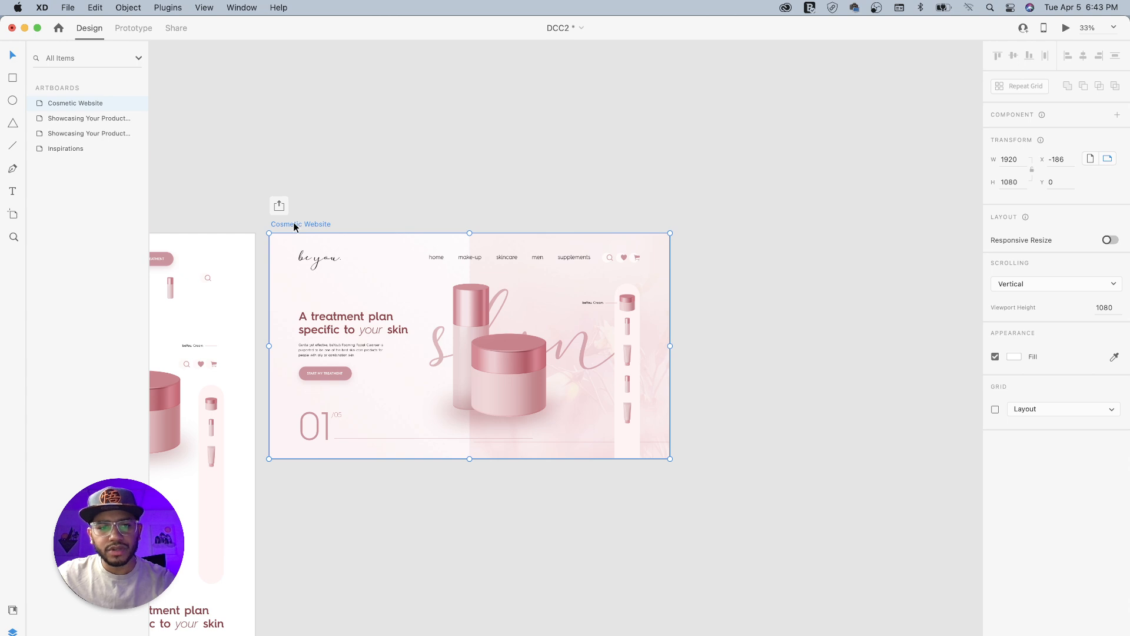
left_click_drag(293, 223, 671, 222)
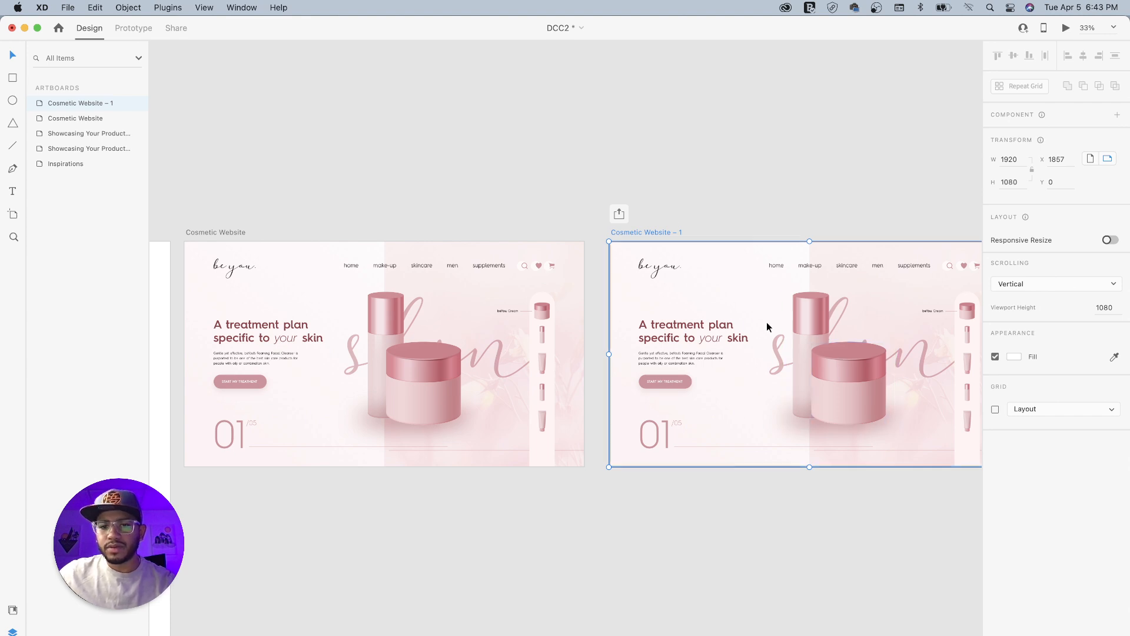
left_click_drag(801, 326, 618, 333)
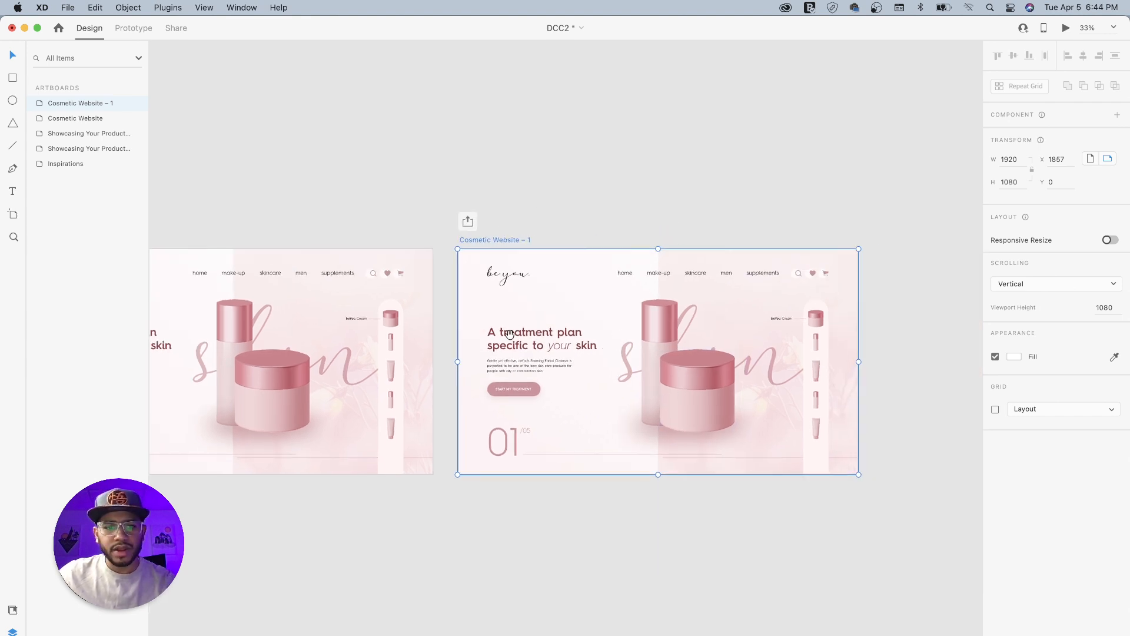
left_click_drag(490, 332, 687, 362)
left_click_drag(505, 379, 549, 335)
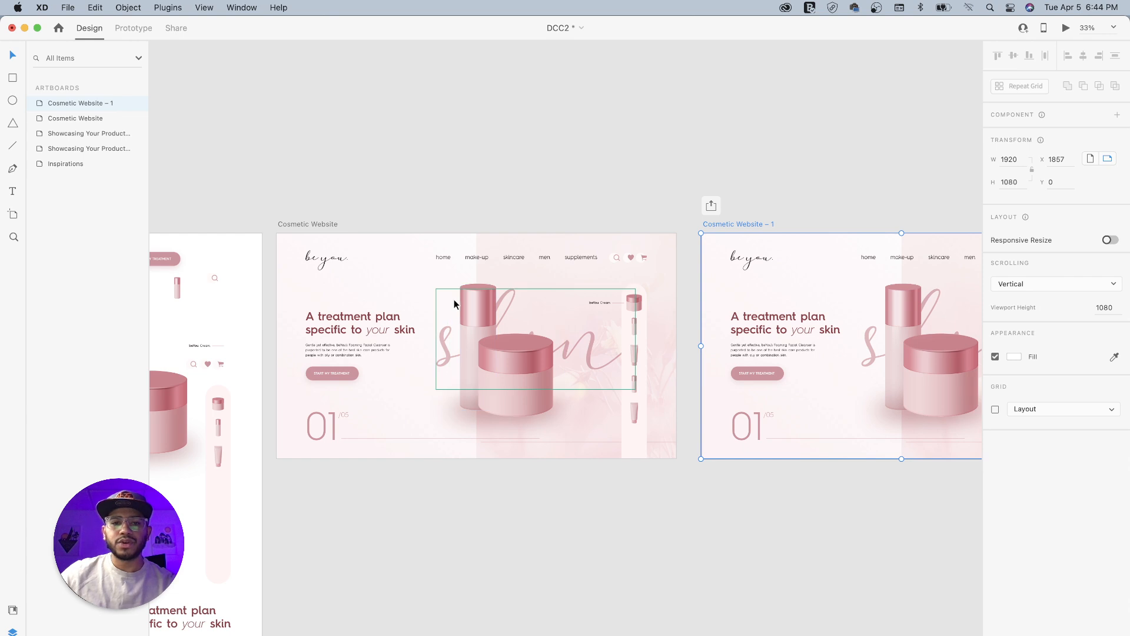
- On the original Cosmetic Website artboard, move the headline copy and button group down to Y 453 and set its opacity to 0%
left_click(348, 321)
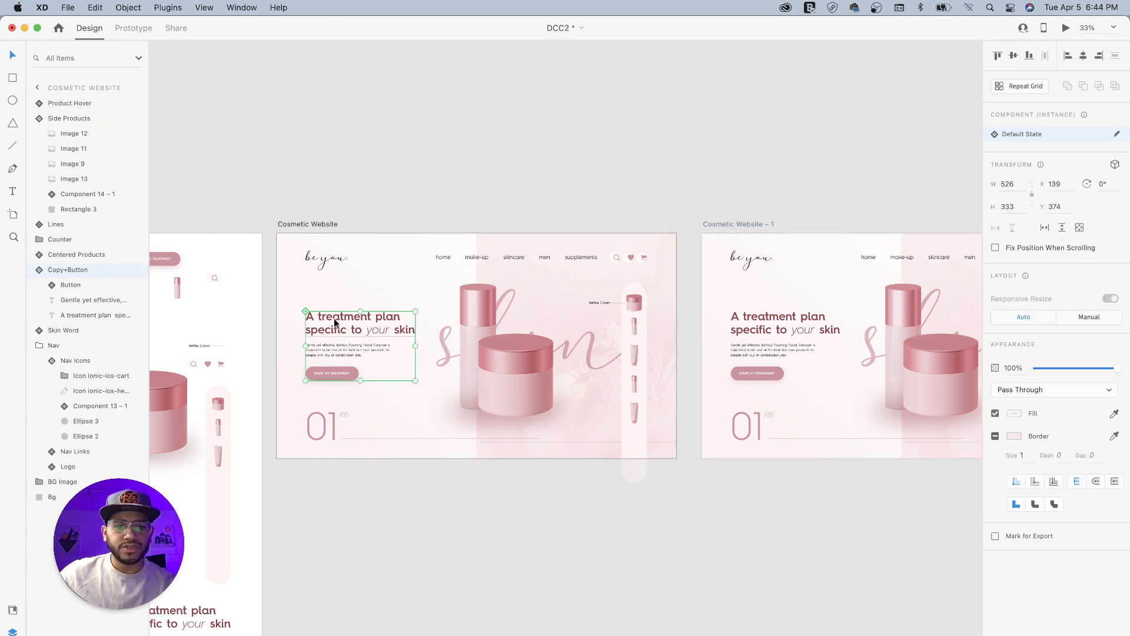
left_click_drag(335, 321, 331, 333)
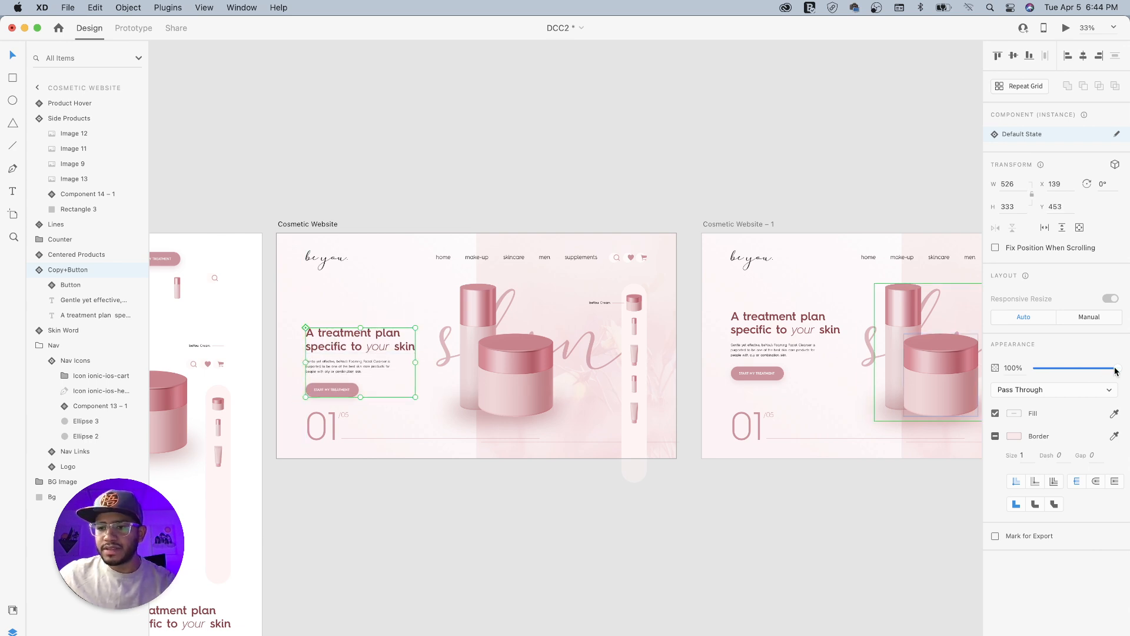
left_click_drag(1117, 369, 1025, 369)
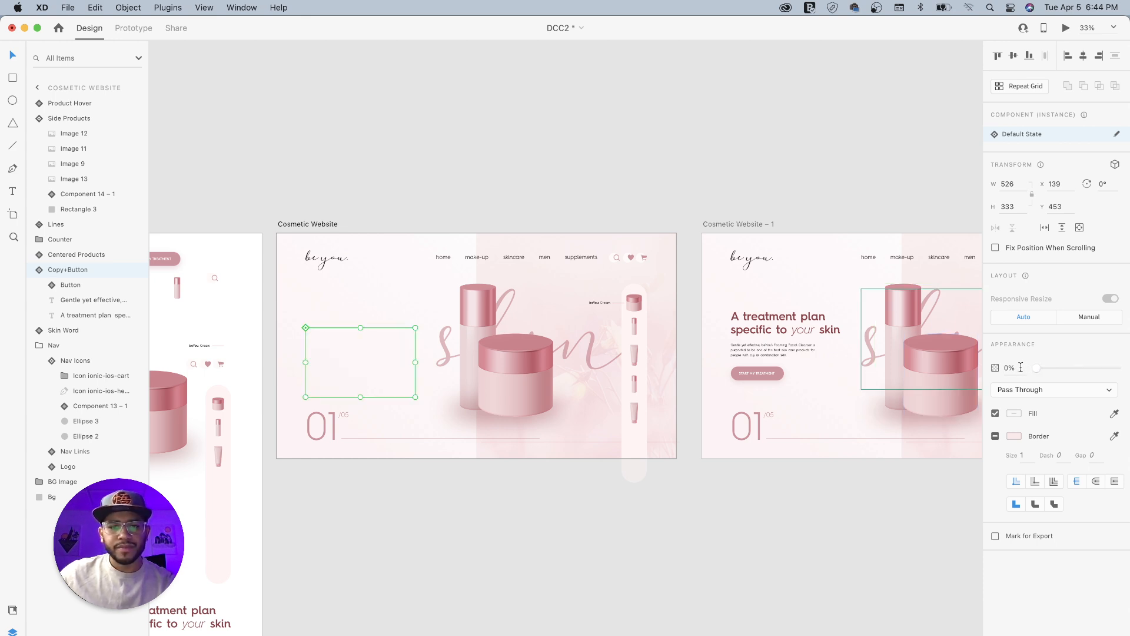
- Move the centred bottle and jar on the original artboard up to Y 177 and set their opacity to 0%
left_click(519, 365)
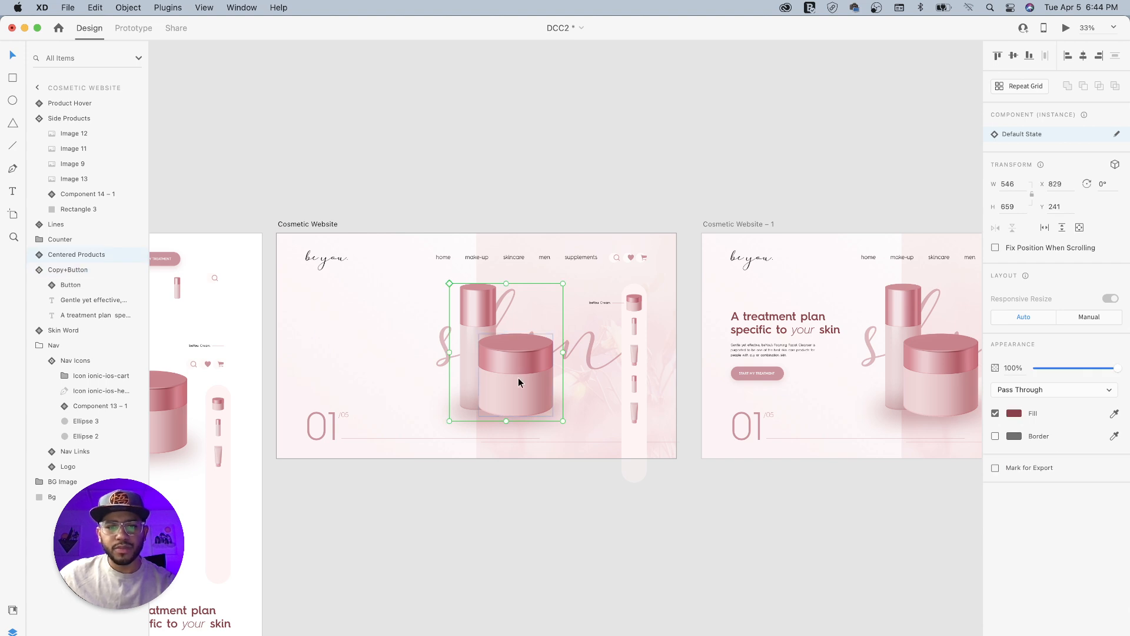
left_click_drag(518, 377, 519, 363)
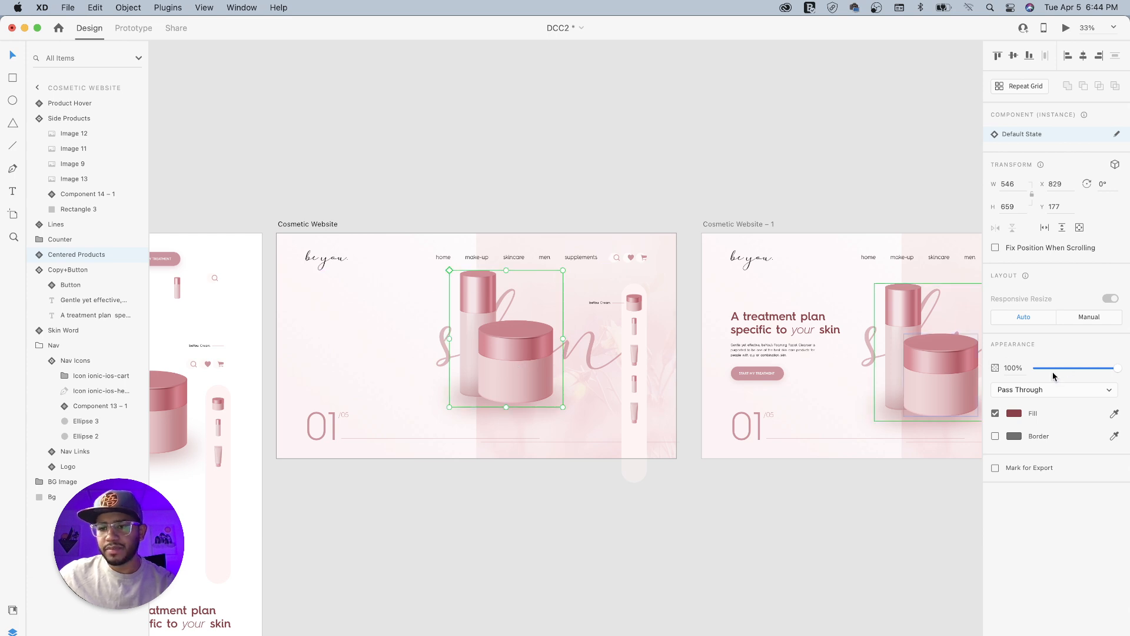
left_click_drag(1117, 371, 1032, 366)
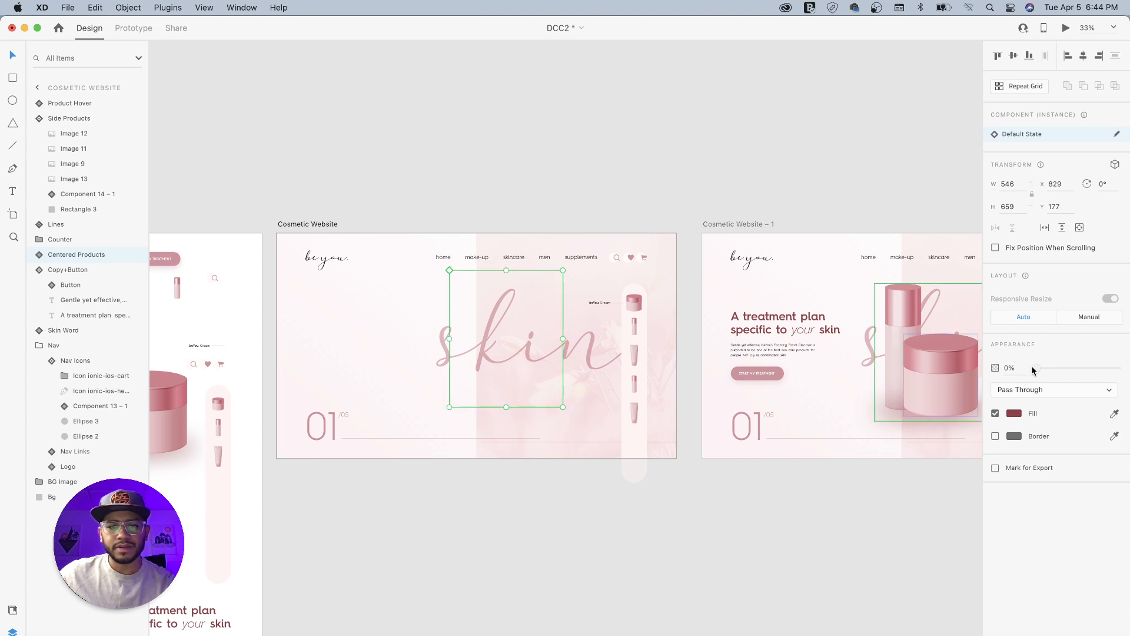
- Move the large skin word on the original artboard down to Y 327 and set its opacity to 0%
left_click(601, 346)
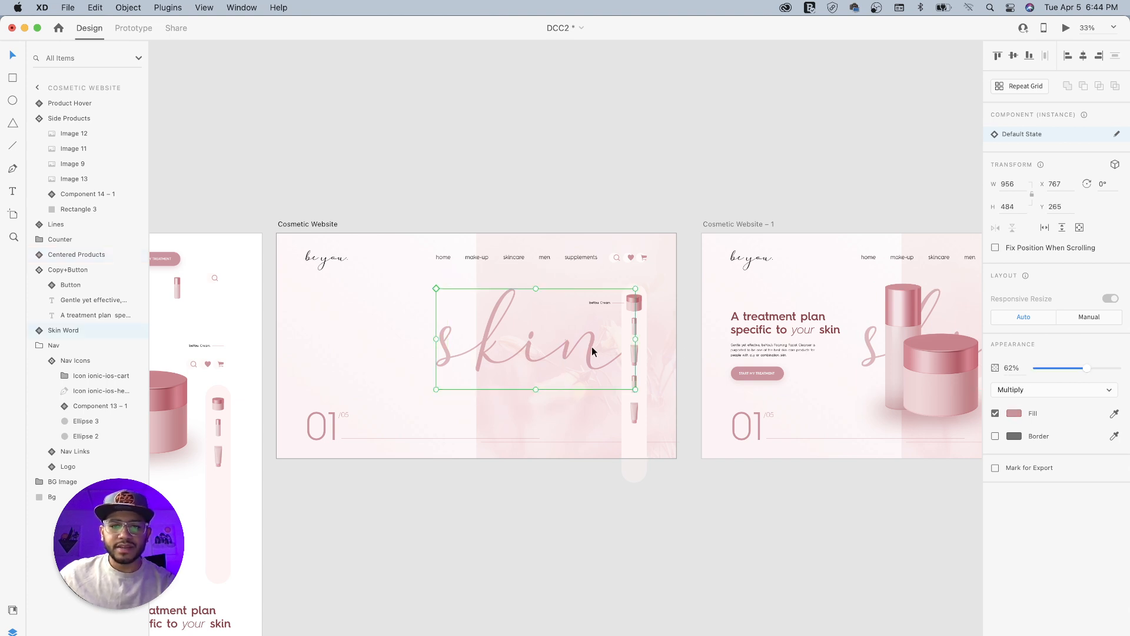
left_click_drag(591, 347, 590, 357)
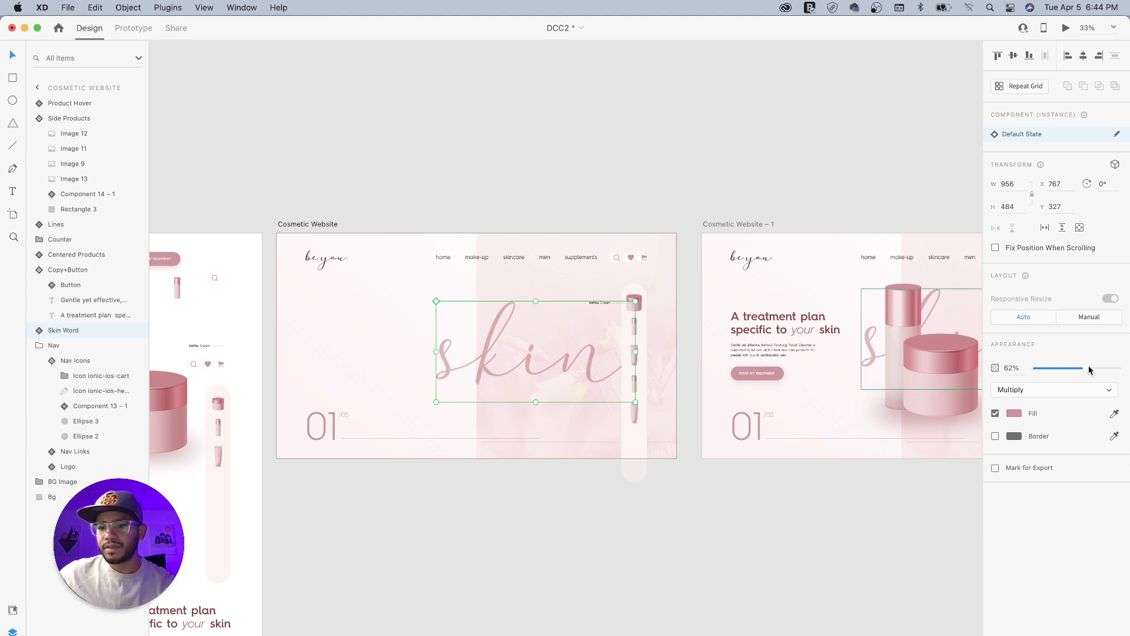
left_click_drag(1088, 370, 994, 369)
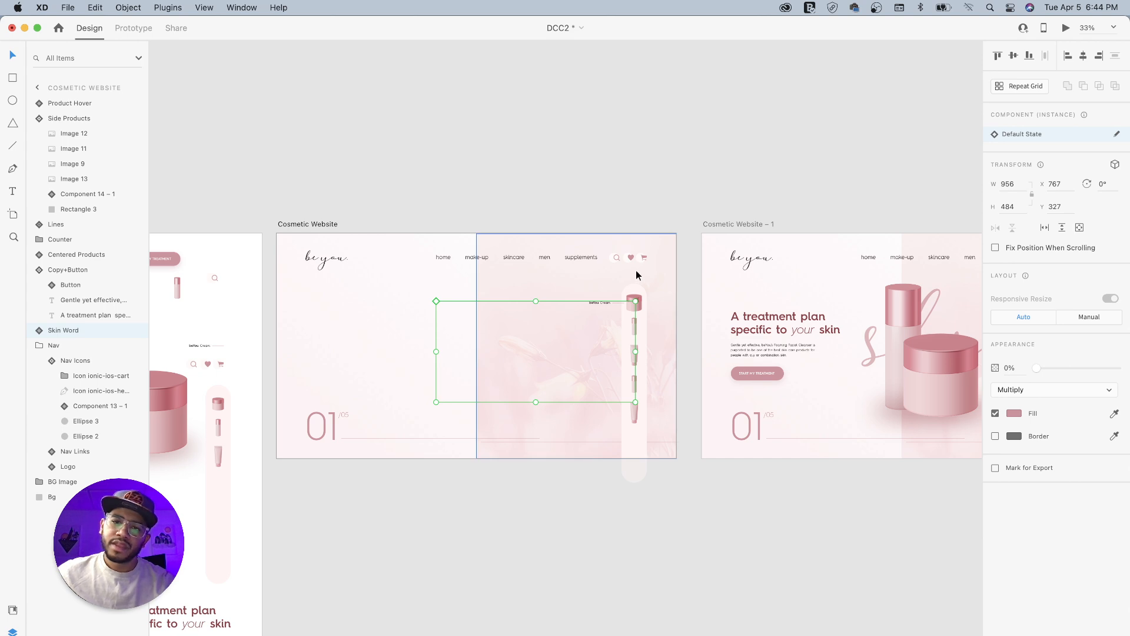
- Move the original artboard's side product strip and its beYou Cream label together down to Y 308, set their opacity to 0% and deselect them
left_click(637, 290)
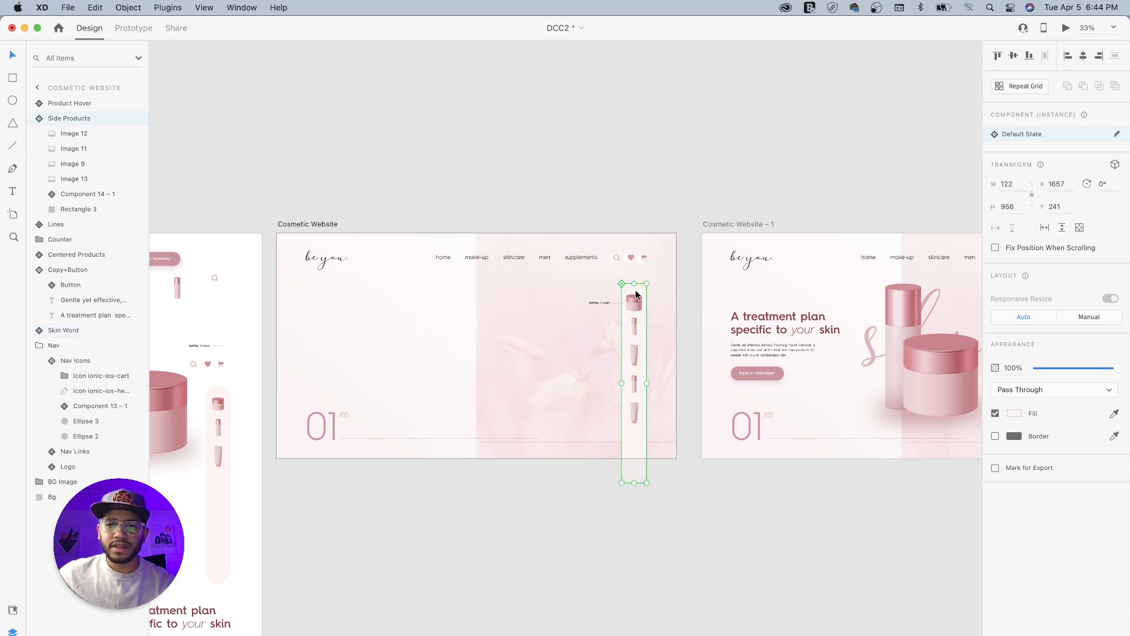
left_click(605, 301, "shift")
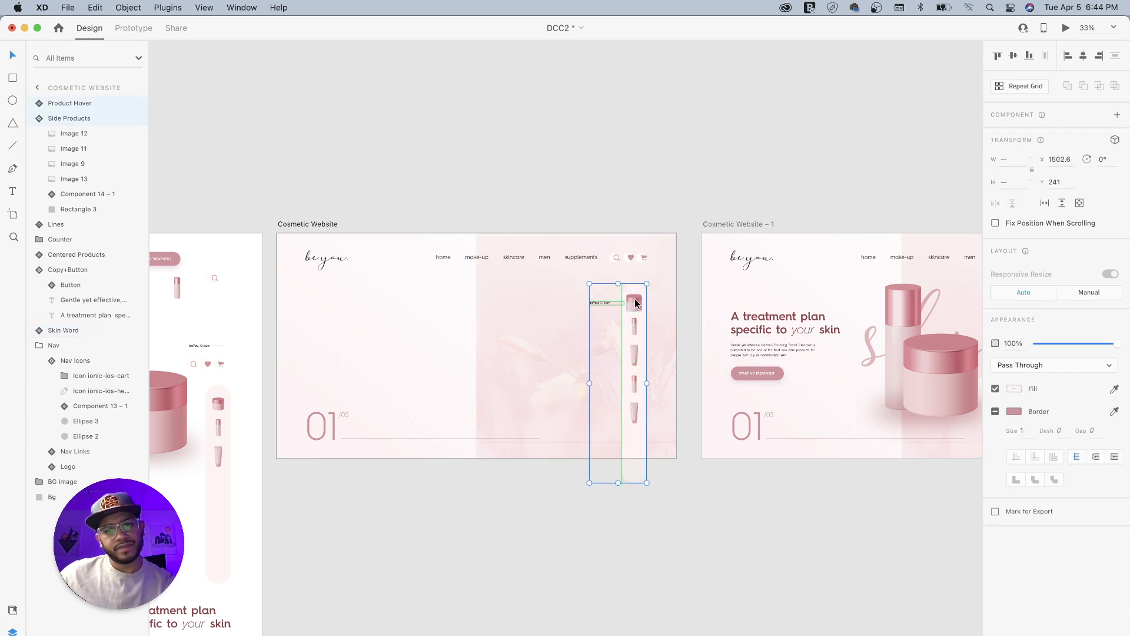
left_click_drag(635, 302, 635, 315)
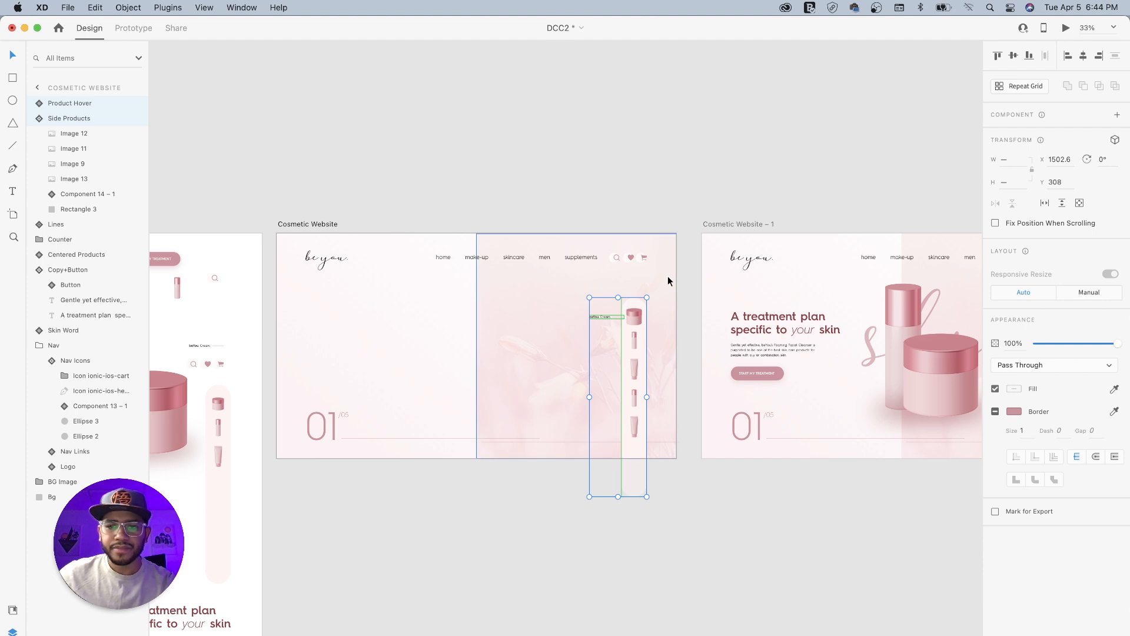
left_click(633, 312)
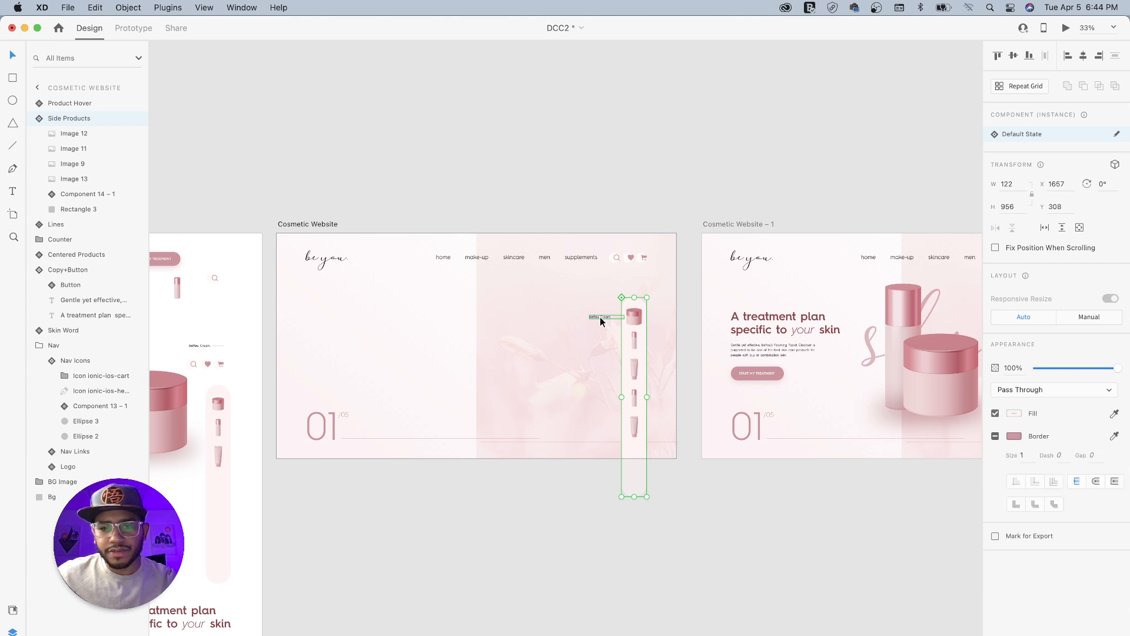
left_click(599, 317, "shift")
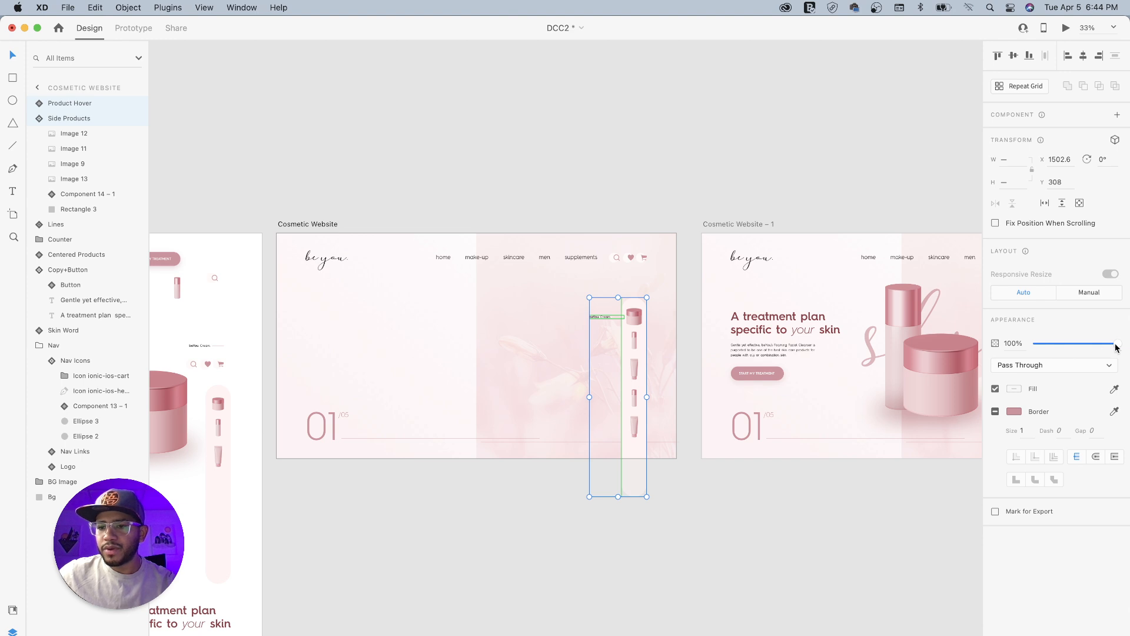
left_click_drag(1116, 344, 1021, 348)
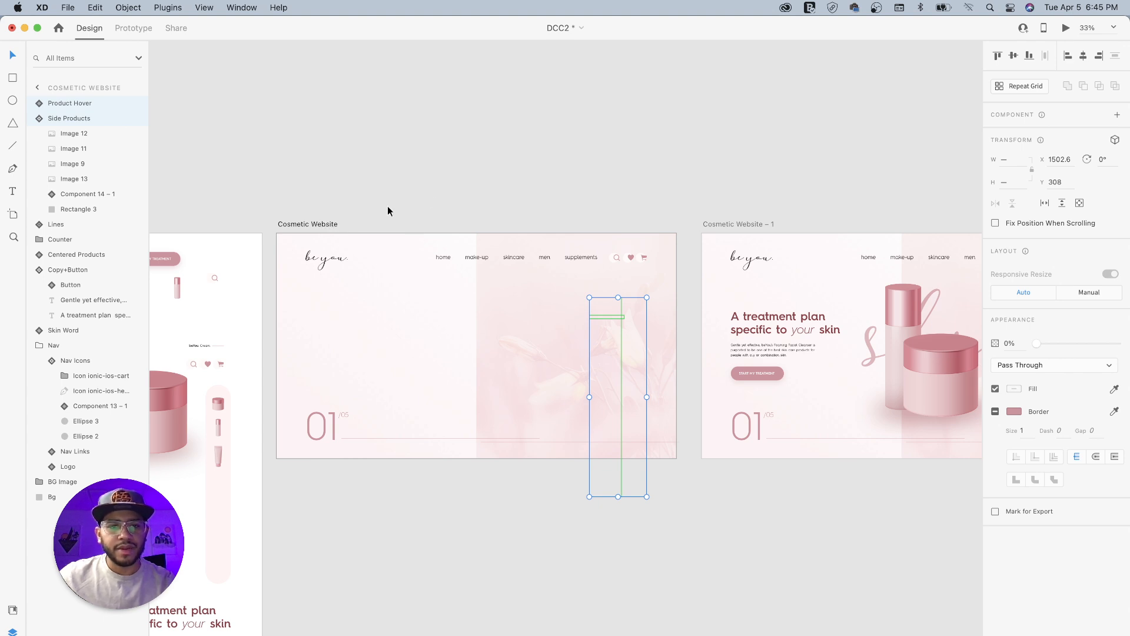
left_click(423, 191)
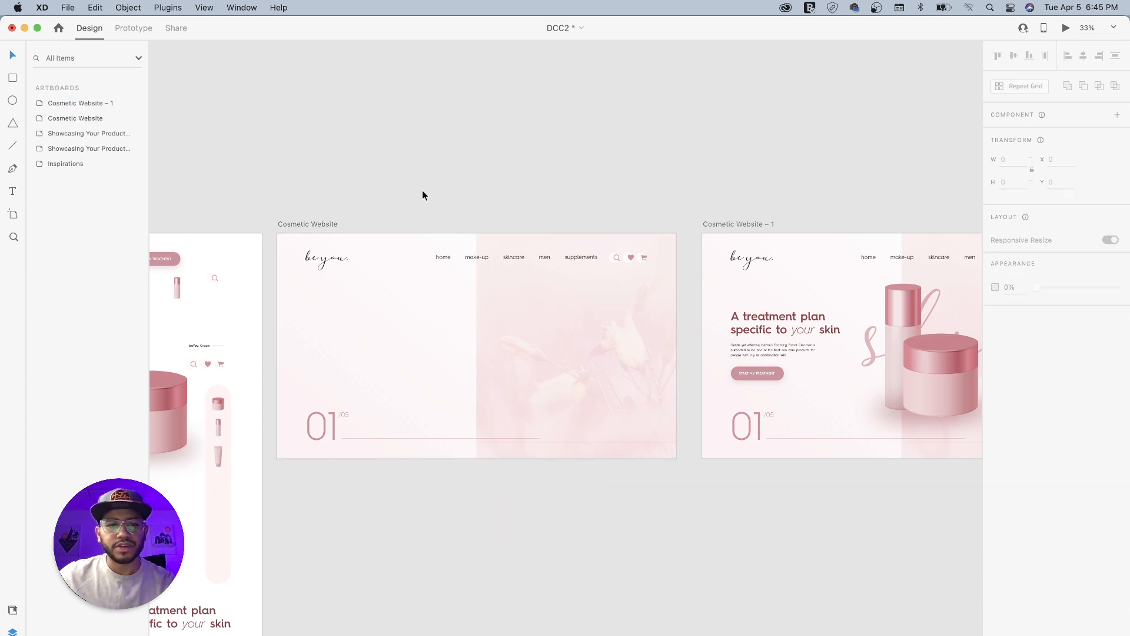
- Create a prototype link from the Cosmetic Website artboard to the Cosmetic Website – 1 artboard
left_click(326, 221)
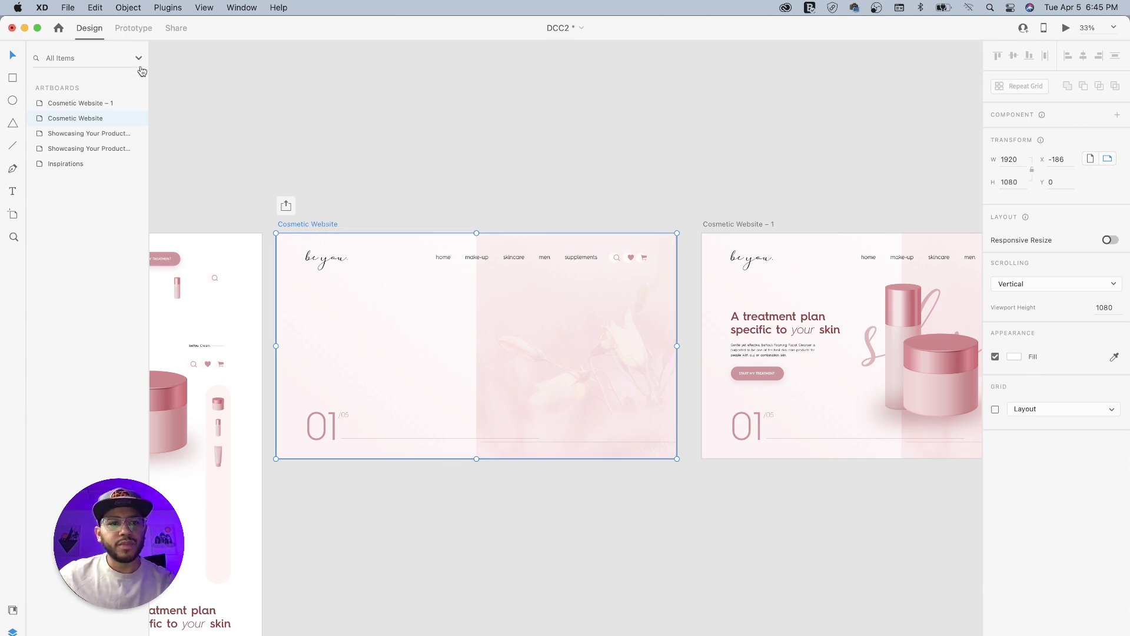
left_click(135, 29)
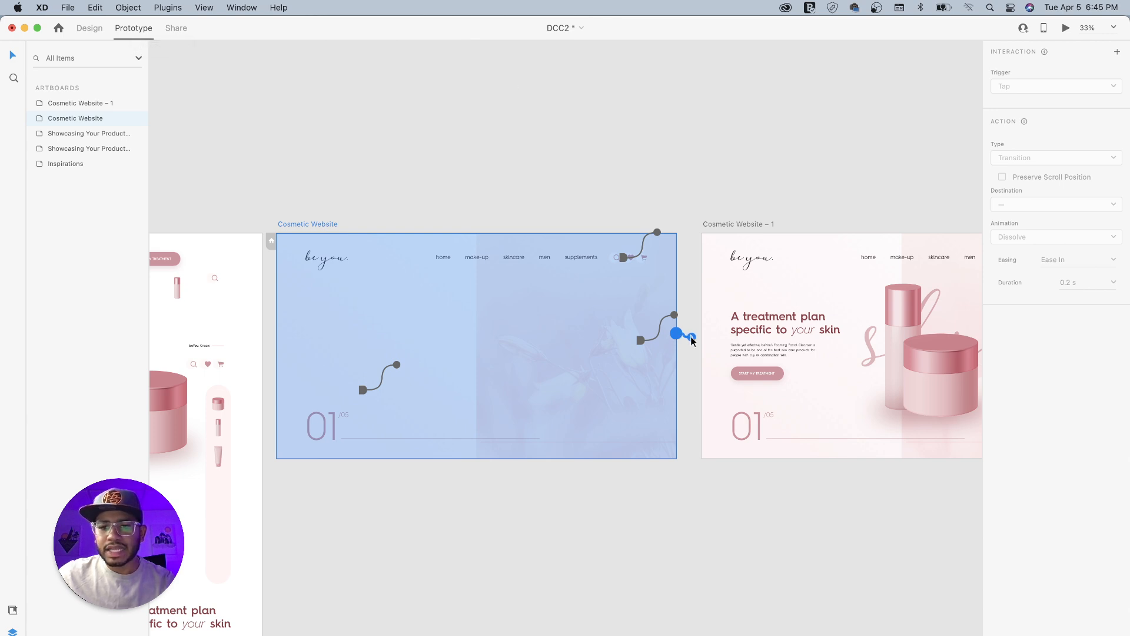
left_click_drag(692, 340, 704, 361)
left_click_drag(763, 241, 554, 243)
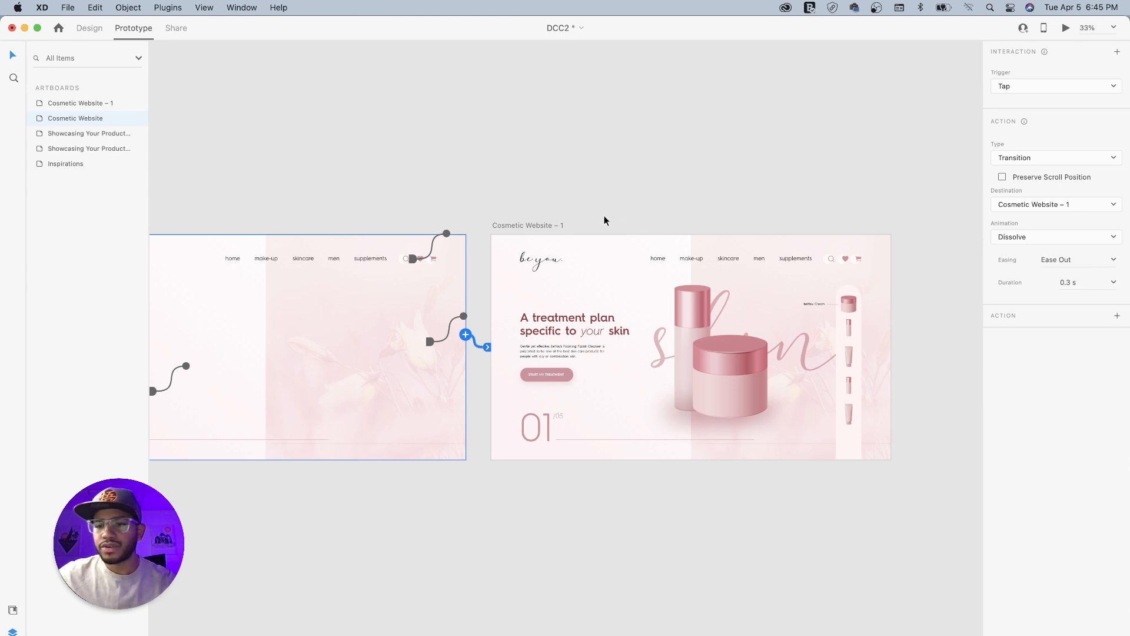
- Set the artboard link's trigger to Time and its action type to Auto-Animate
left_click(1034, 88)
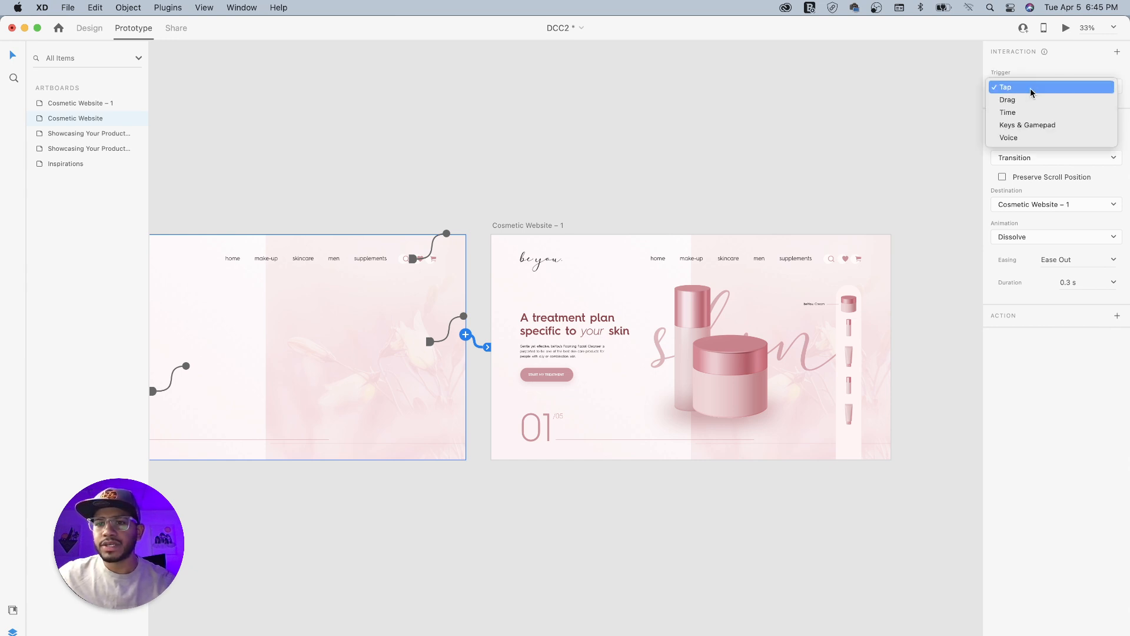
left_click(1020, 112)
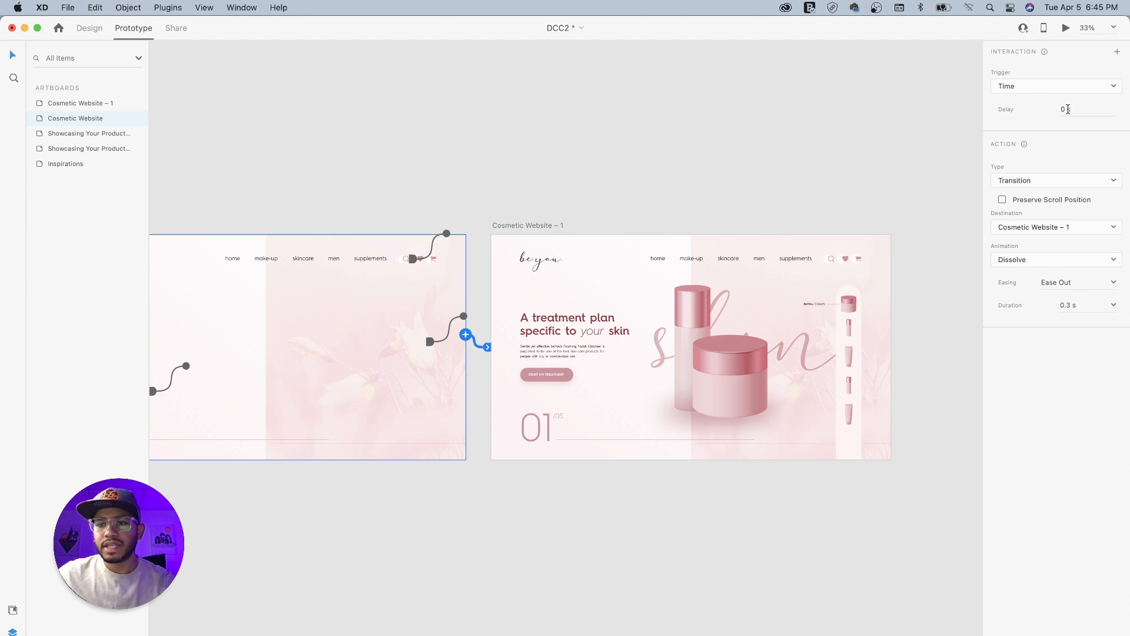
left_click(1057, 182)
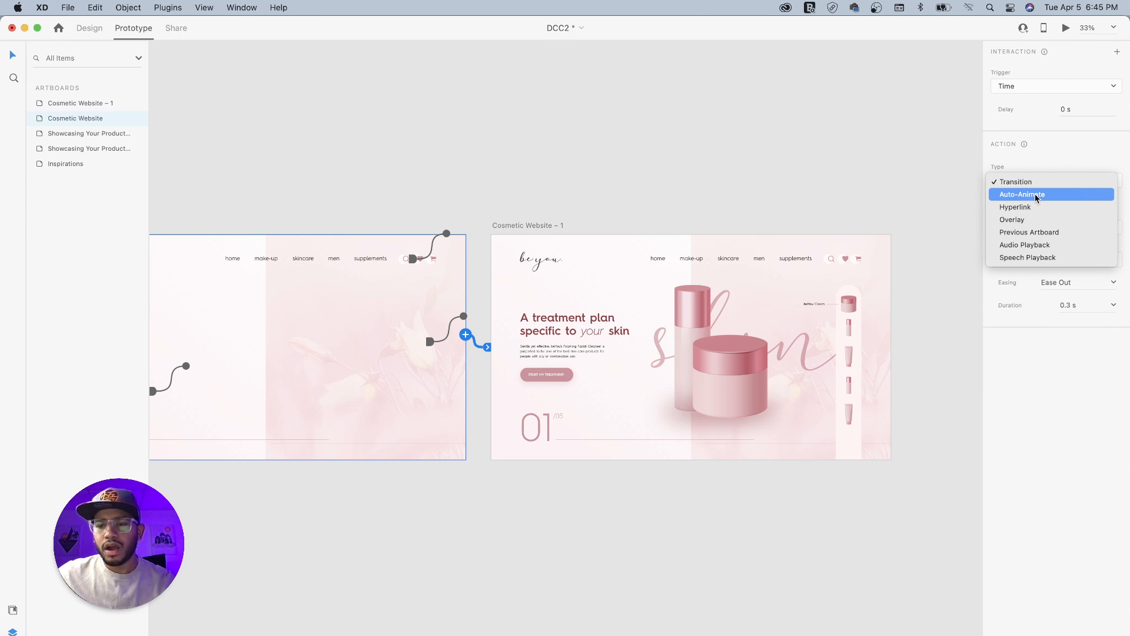
left_click(1035, 193)
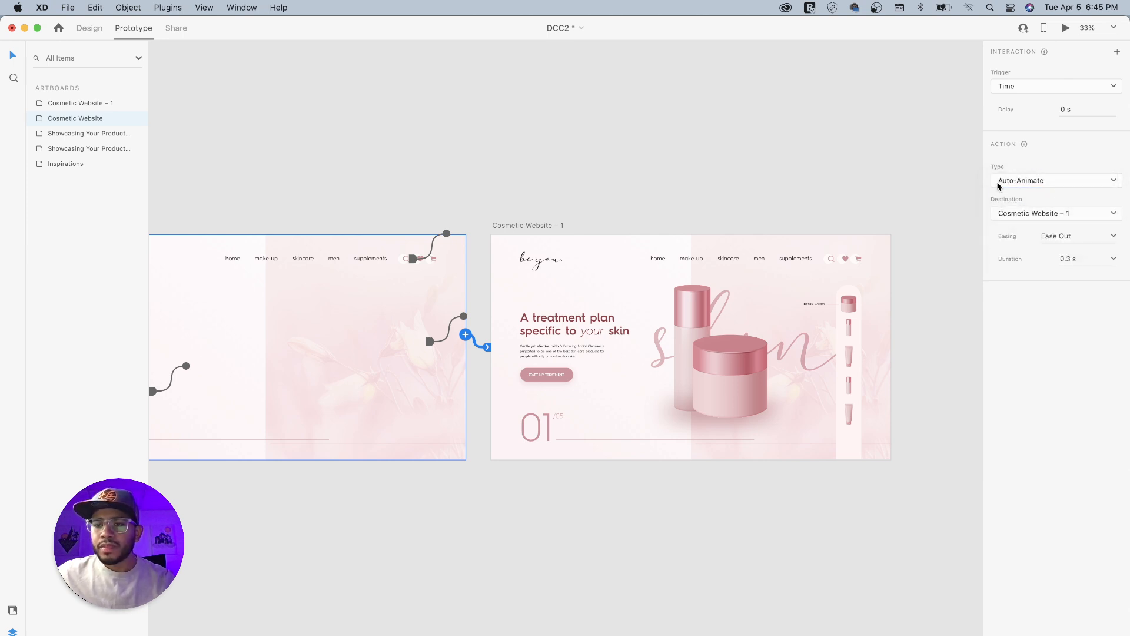
- Set the artboard link's easing to Ease In-Out and its duration to 0.8 s
left_click(1116, 236)
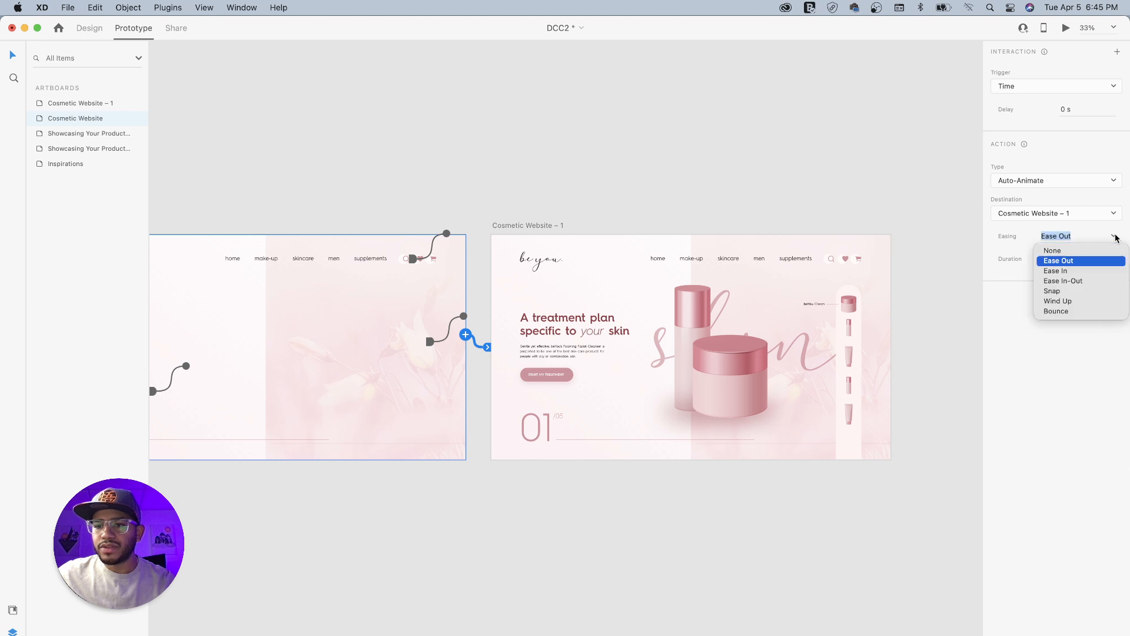
left_click(1083, 282)
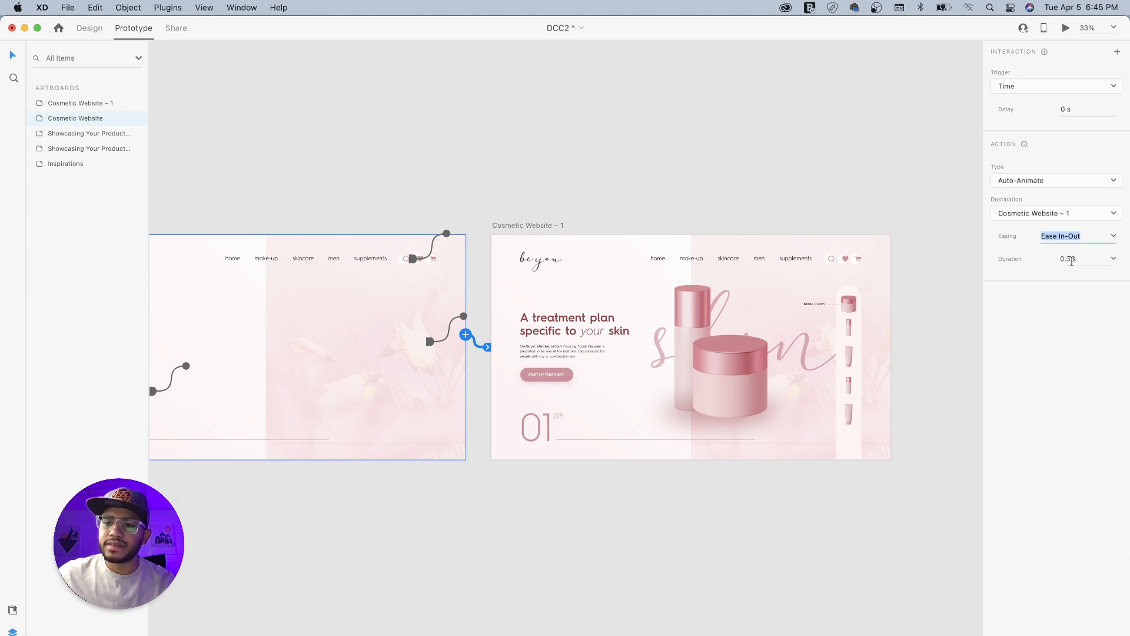
left_click(1113, 259)
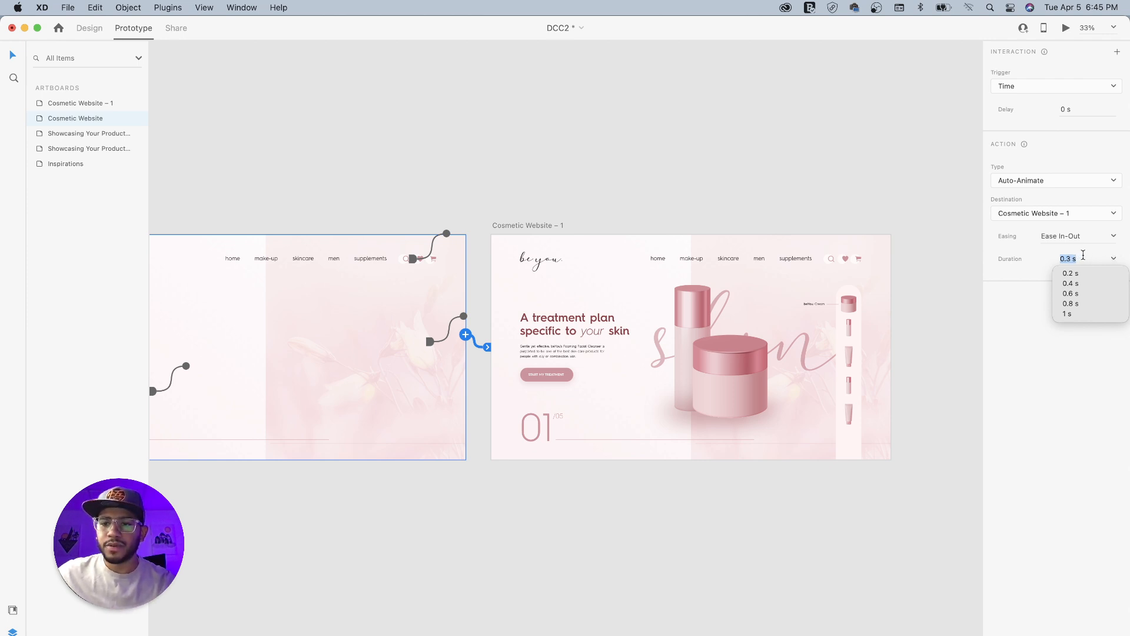
left_click(1079, 304)
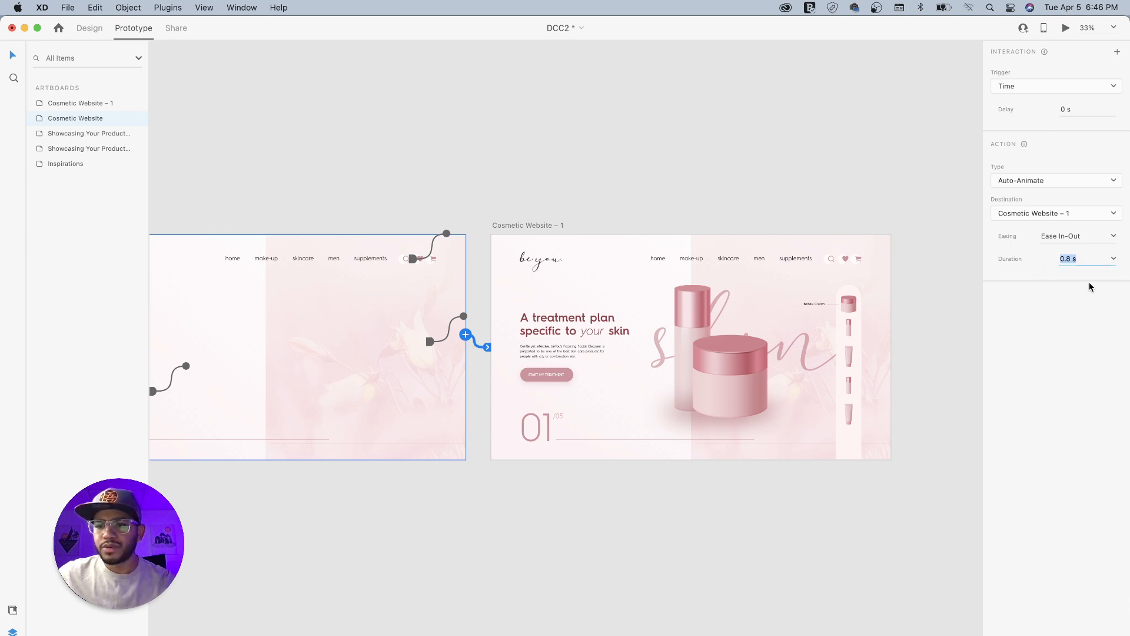
- Preview the timed transition from the Cosmetic Website artboard, close the preview and deselect the artboard
scroll(907, 272, "left", 1)
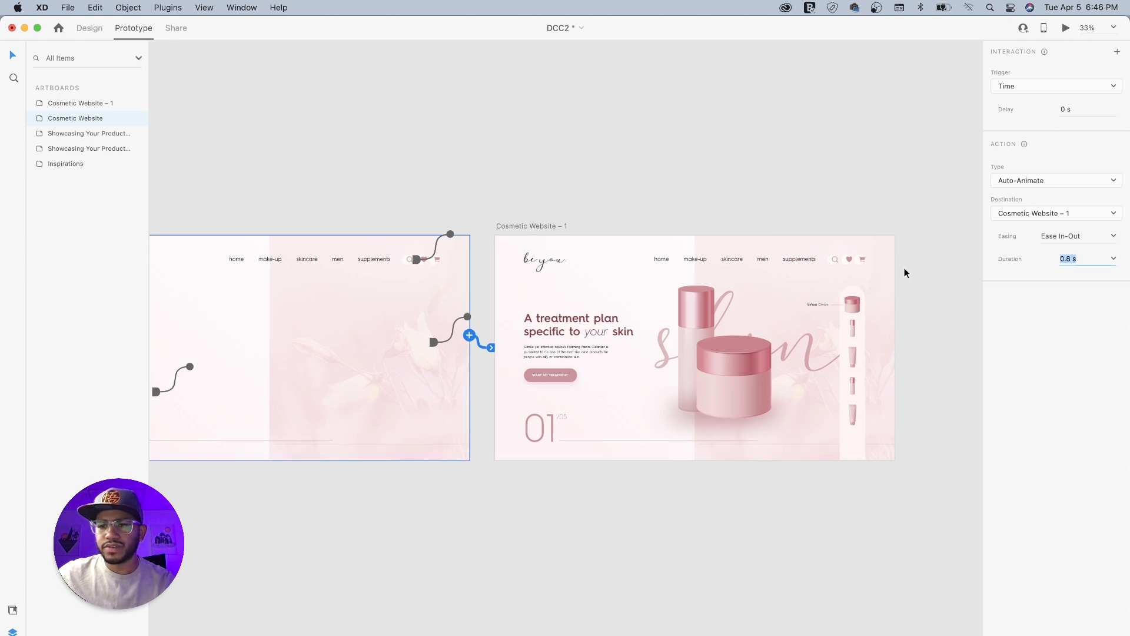
left_click(316, 189)
left_click_drag(291, 206, 423, 188)
left_click(273, 205)
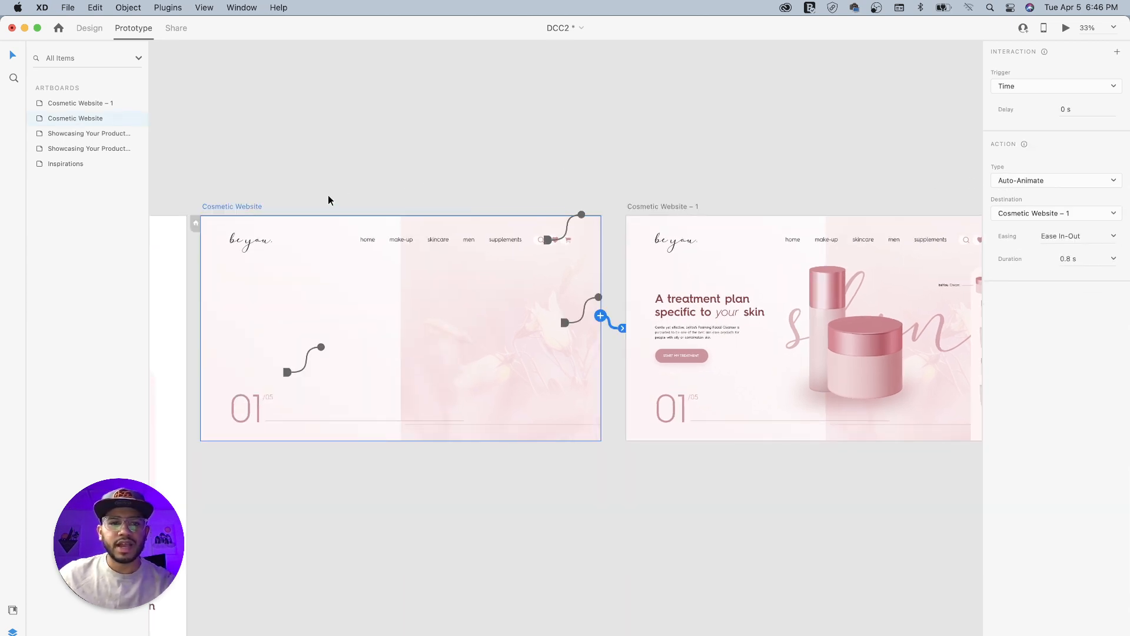
left_click(1065, 29)
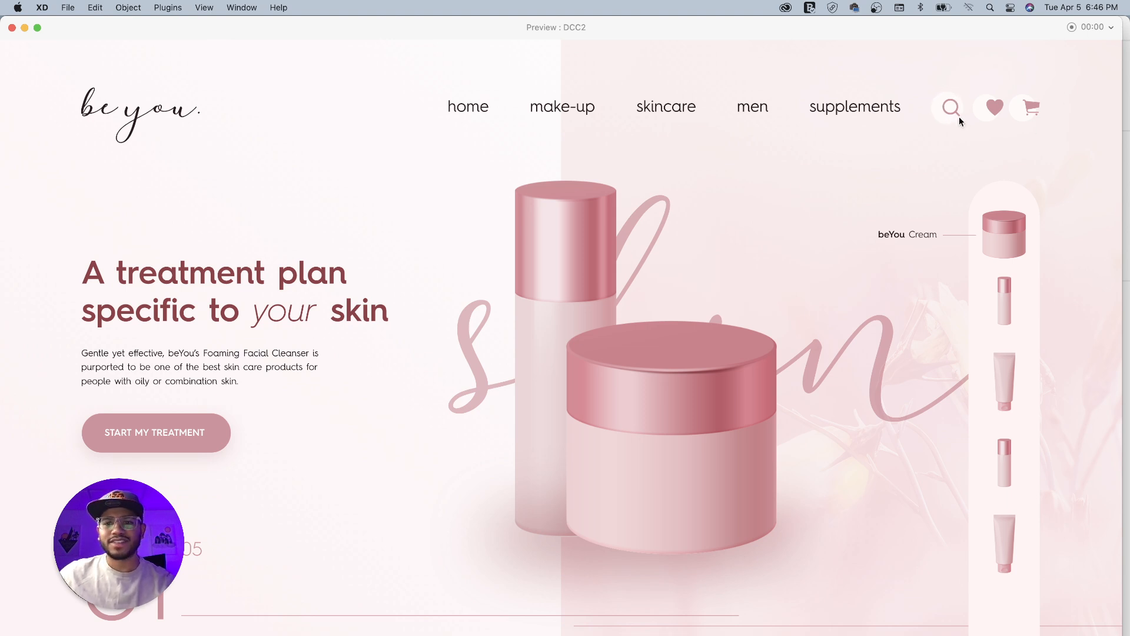
left_click(12, 28)
left_click(637, 159)
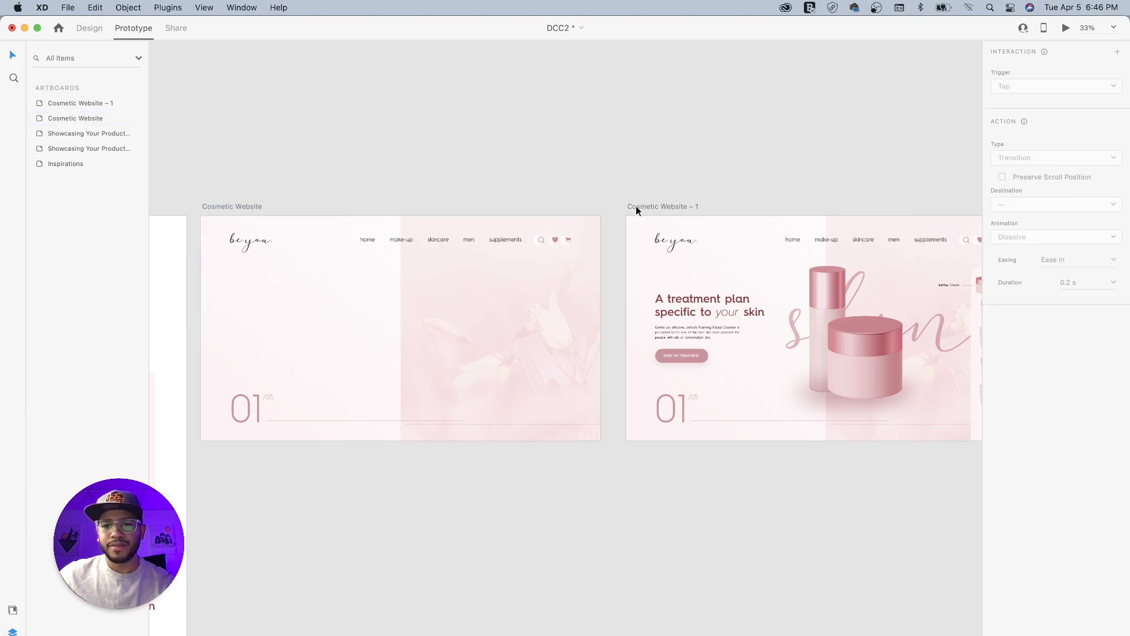
- Set the duration of the timed link from the Cosmetic Website artboard to 1 s
left_click_drag(697, 184, 584, 175)
left_click_drag(285, 185, 469, 212)
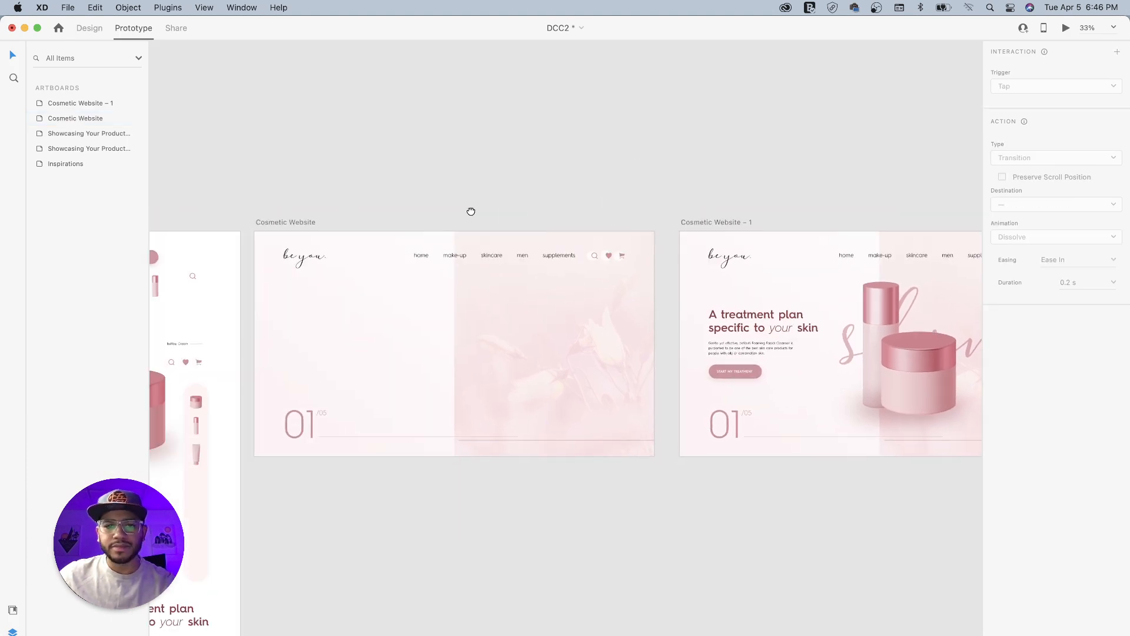
left_click_drag(555, 210, 526, 204)
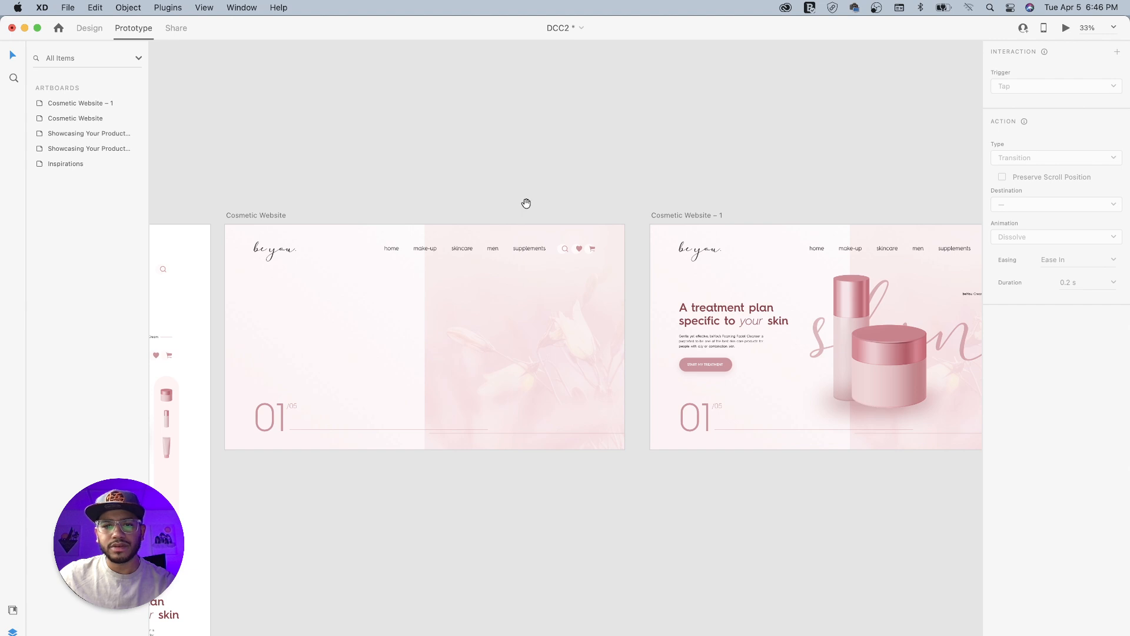
left_click(272, 216)
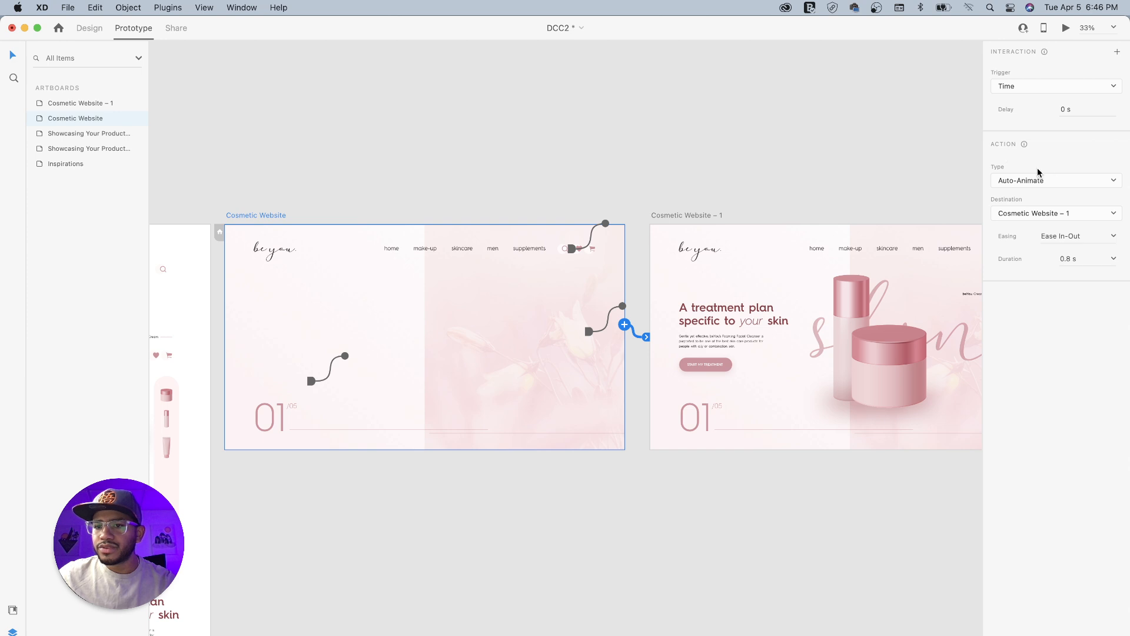
left_click(1113, 259)
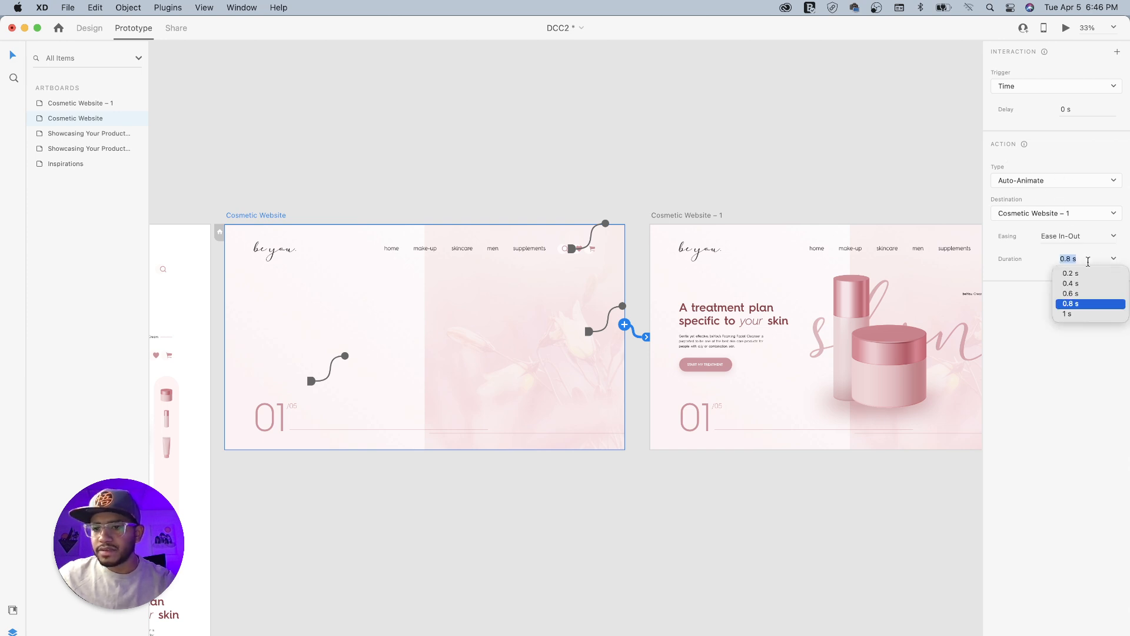
left_click(1072, 313)
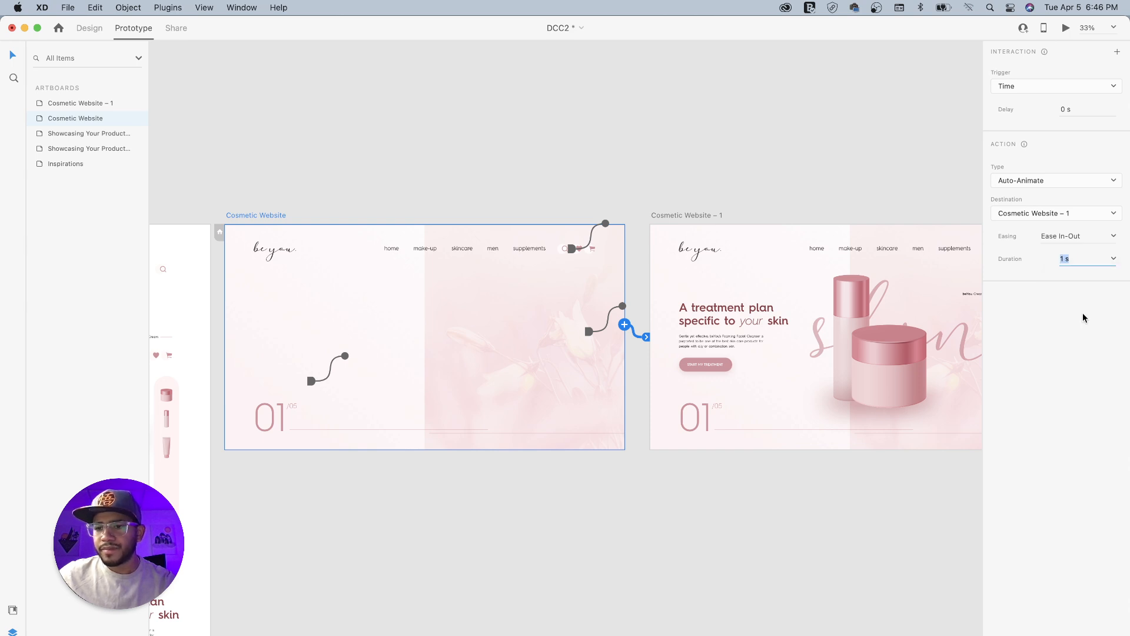
- Preview the prototype from the Cosmetic Website artboard and replay its entrance transition twice
left_click(680, 215)
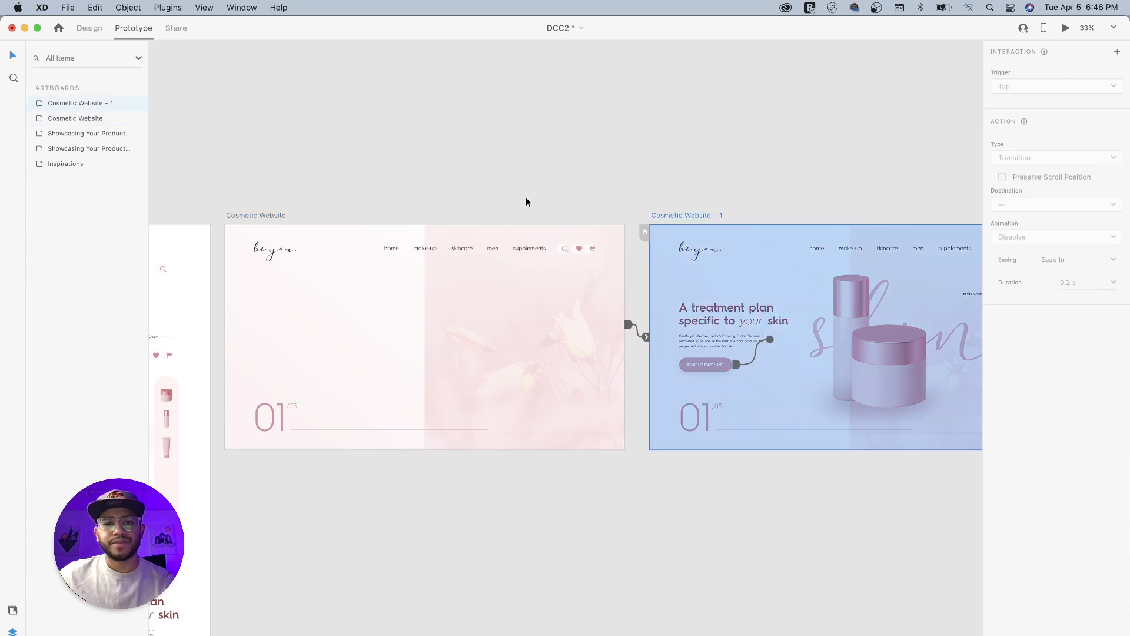
left_click(259, 216)
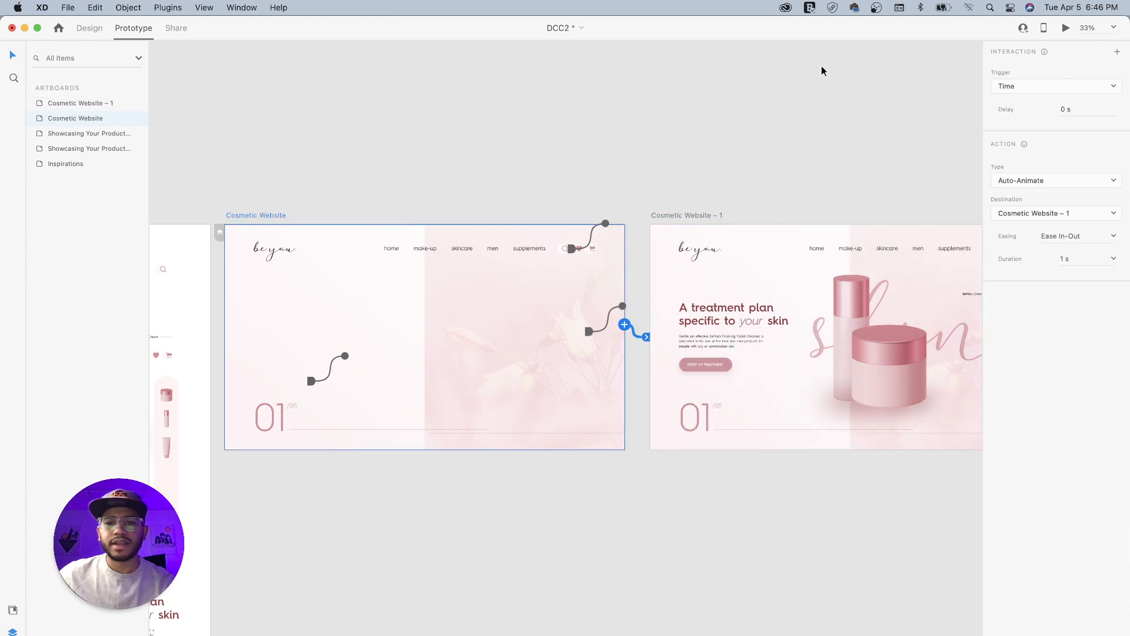
left_click(1066, 28)
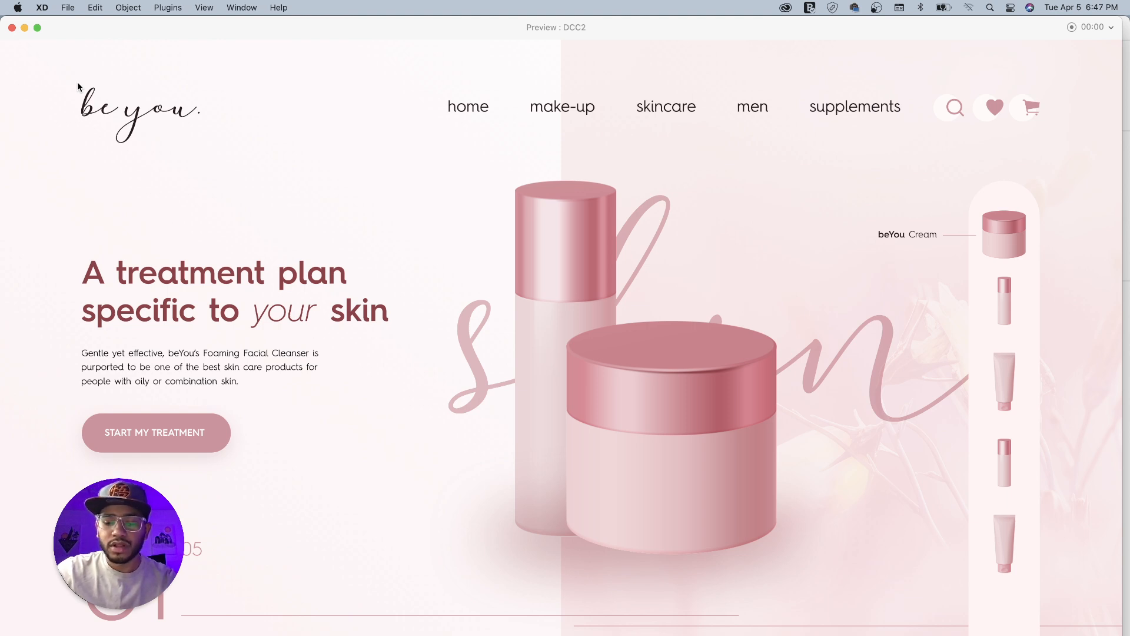
key("Left")
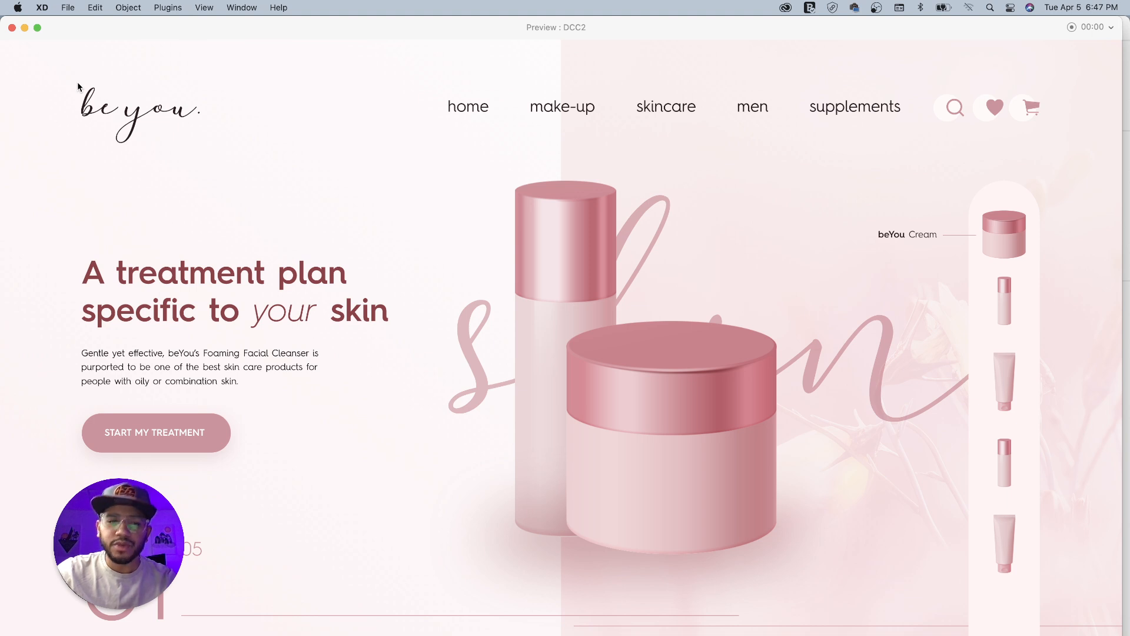
key("Left")
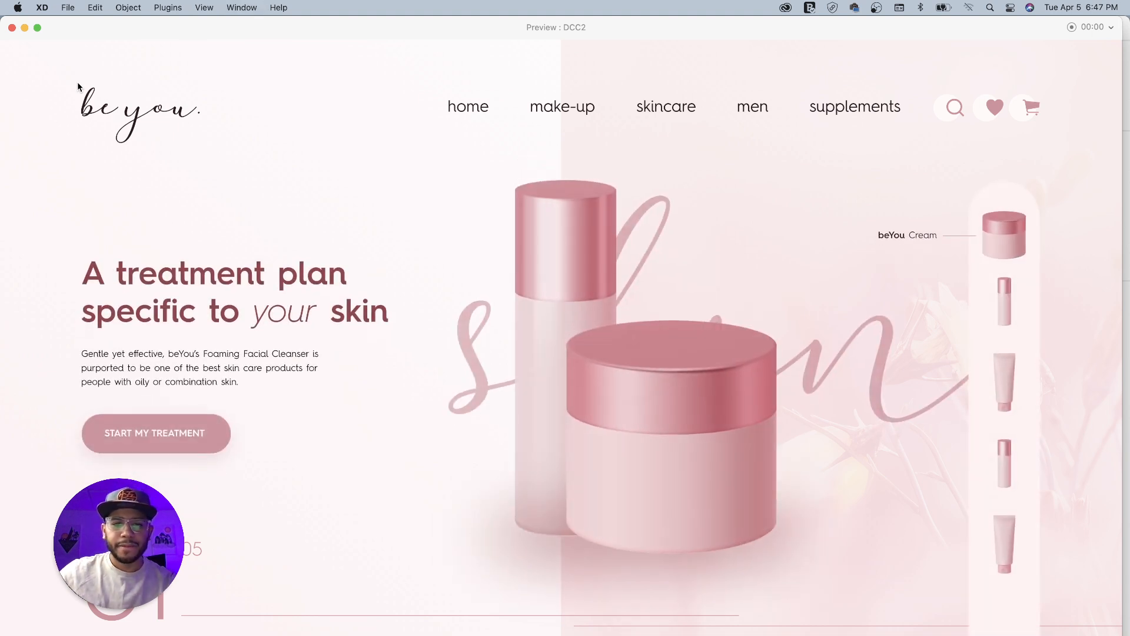
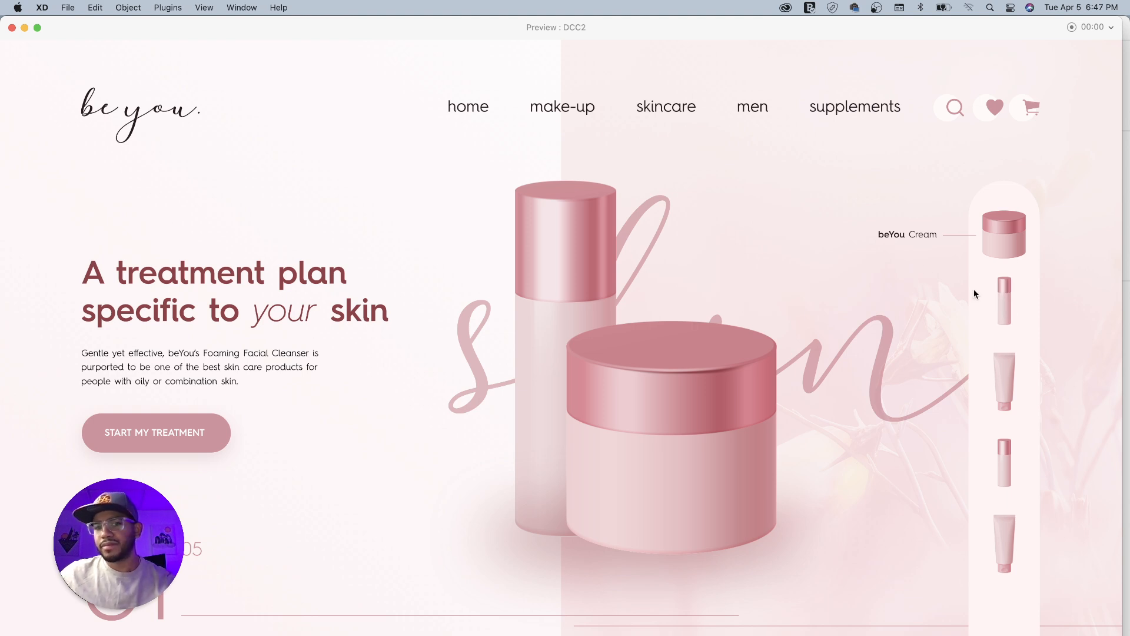
- Close the preview and return to Design mode
left_click(12, 27)
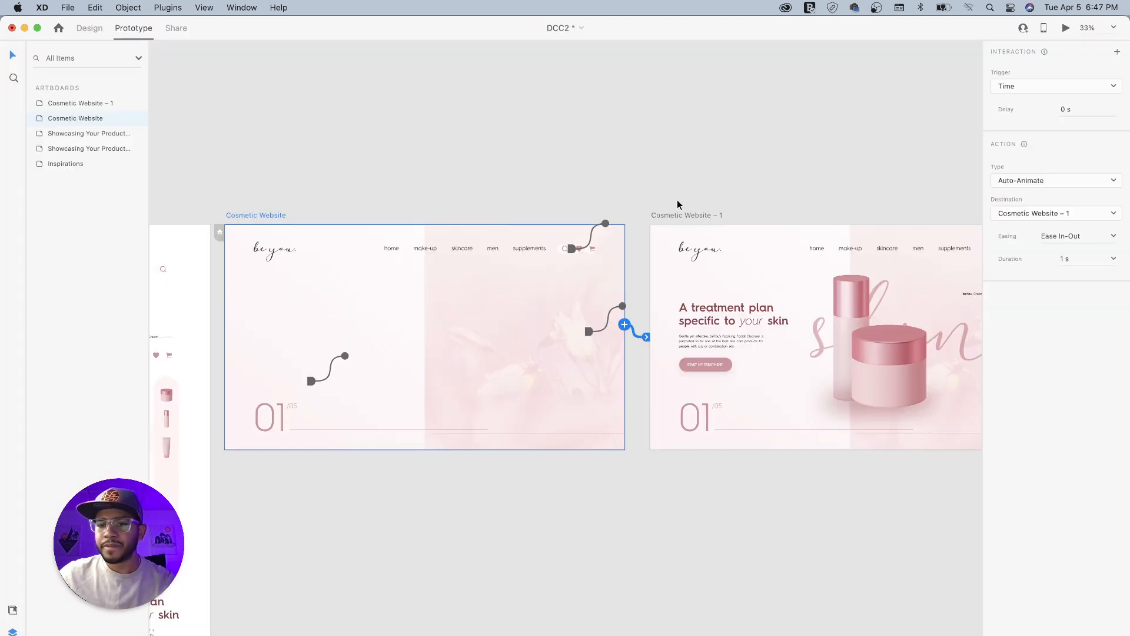
left_click(660, 513)
left_click_drag(791, 505, 736, 497)
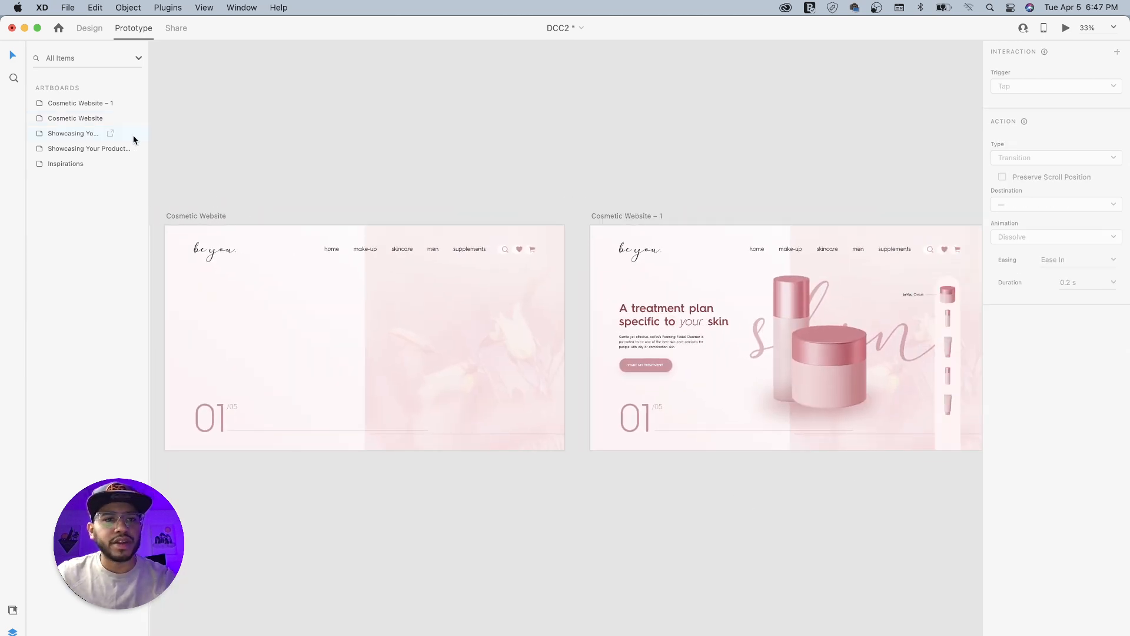
left_click(92, 30)
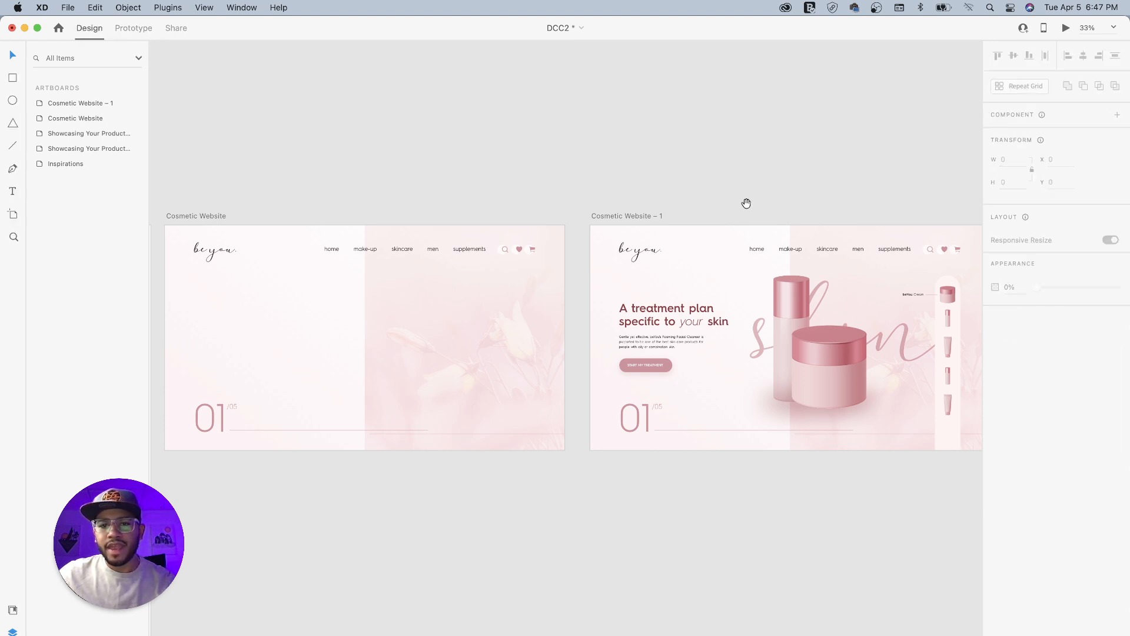
- Duplicate the Cosmetic Website – 1 artboard, placing the copy below the original
left_click_drag(744, 204, 584, 126)
left_click(478, 137)
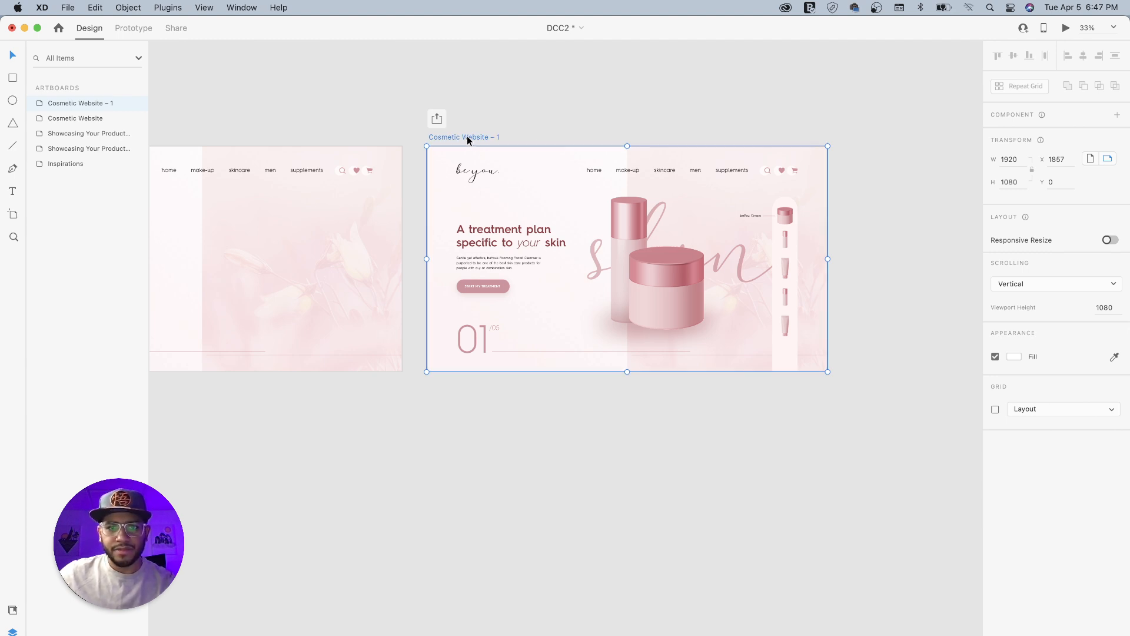
left_click_drag(467, 136, 484, 427)
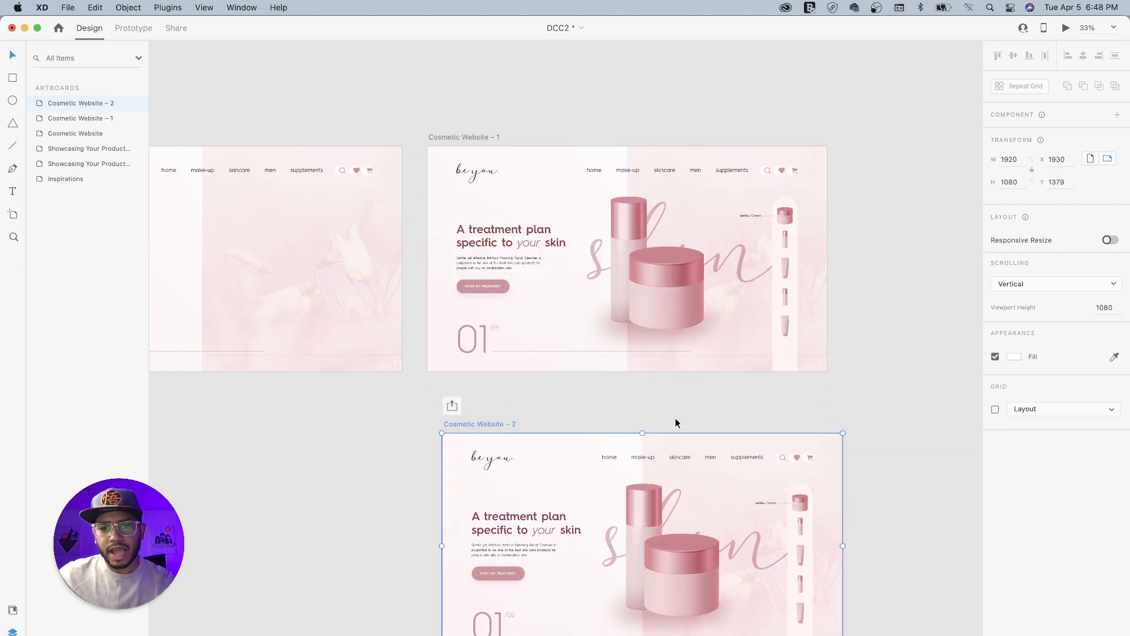
left_click(474, 136)
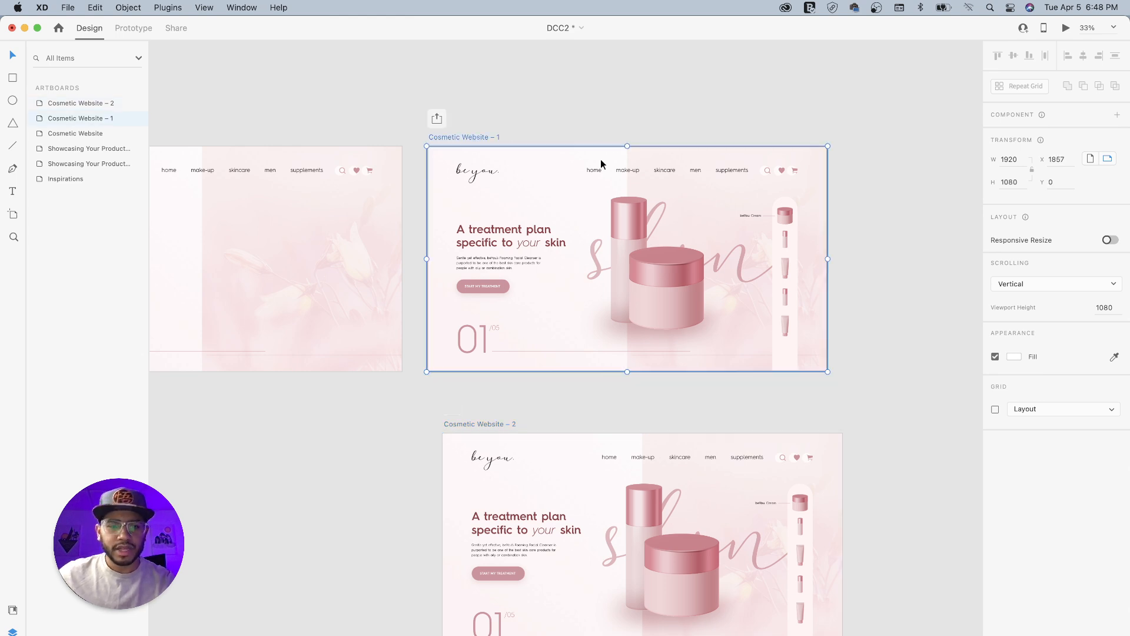
left_click_drag(923, 235, 525, 245)
left_click(565, 253)
key("super+v")
left_click(493, 133)
left_click(483, 146)
key("Delete")
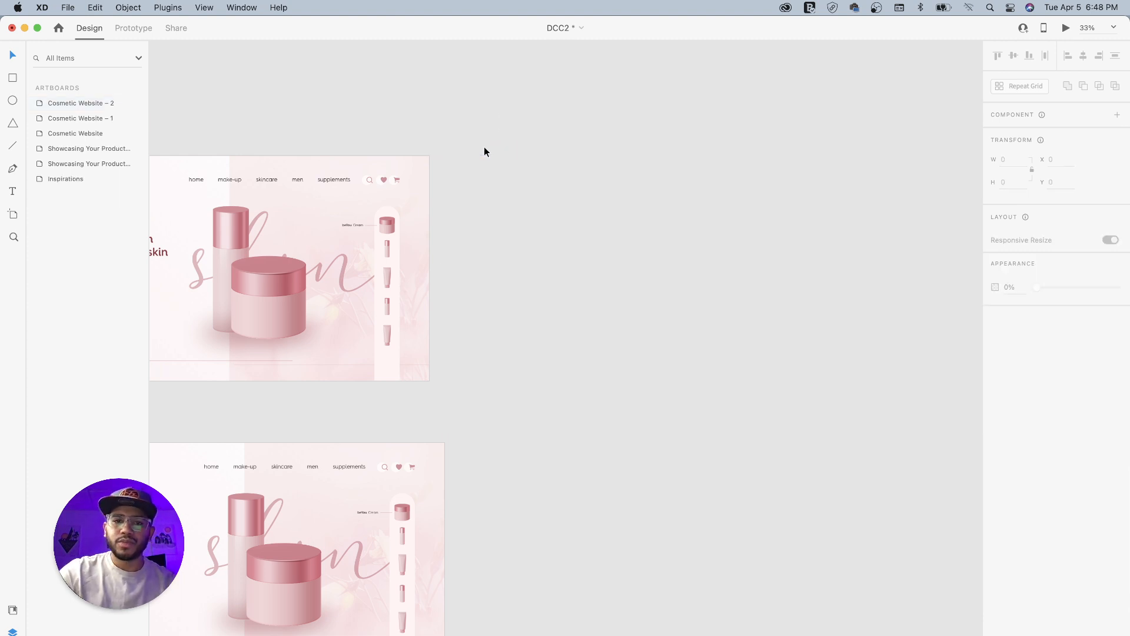
- Move the duplicated artboard so its edges line up vertically with the Cosmetic Website – 1 artboard above, at X 1857
left_click_drag(412, 312, 696, 252)
left_click_drag(550, 298, 612, 315)
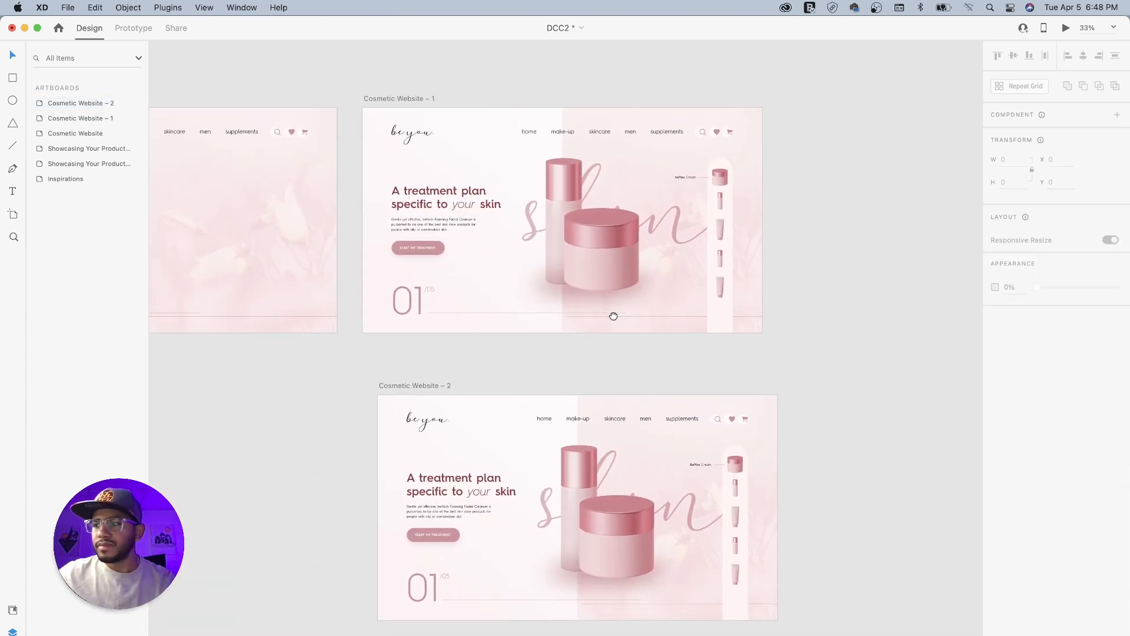
left_click(404, 386)
left_click_drag(415, 384, 404, 320)
- Rename the duplicated artboard as Cosmetic Website – Product 2
double_click(385, 330)
left_click(398, 329)
left_click_drag(397, 330, 425, 329)
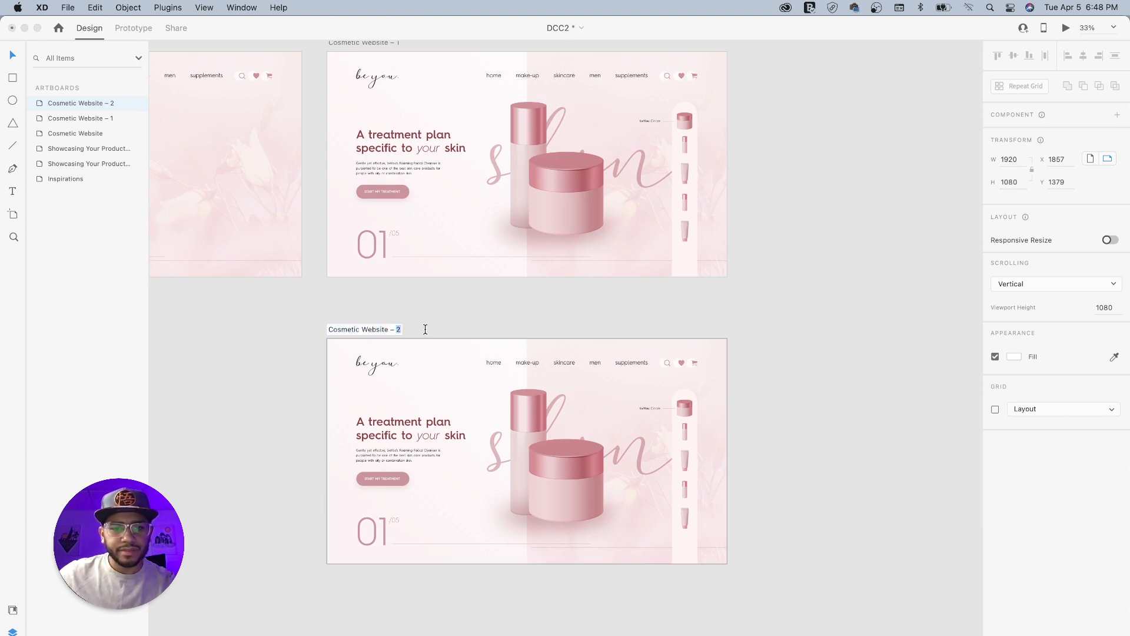
type("Product")
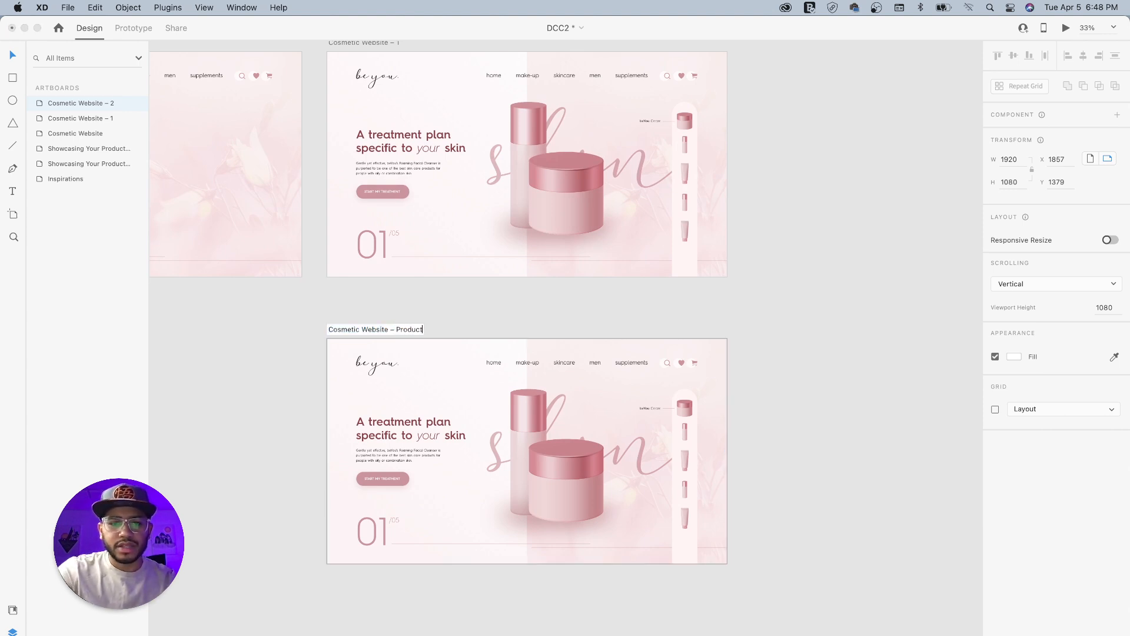
key("Return")
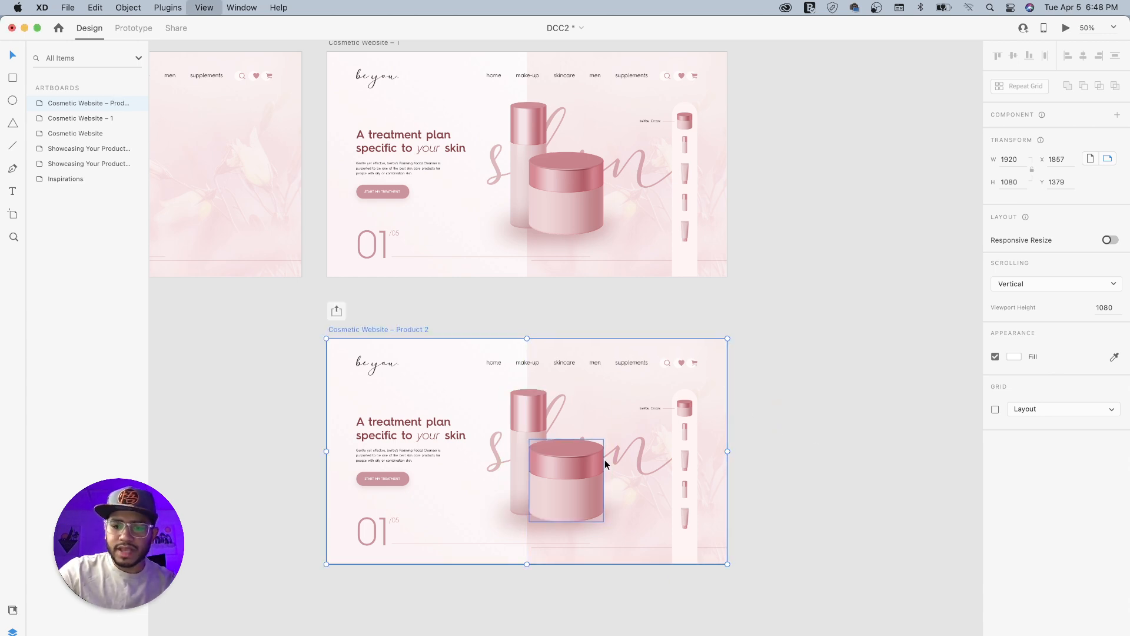
- Copy the upper tube image from Side Products on the Product 2 artboard and delete the Centered Products component
key("super+equal")
key("super+equal")
key("space")
left_click_drag(619, 500, 698, 260)
left_click_drag(732, 338, 594, 291)
double_click(776, 299)
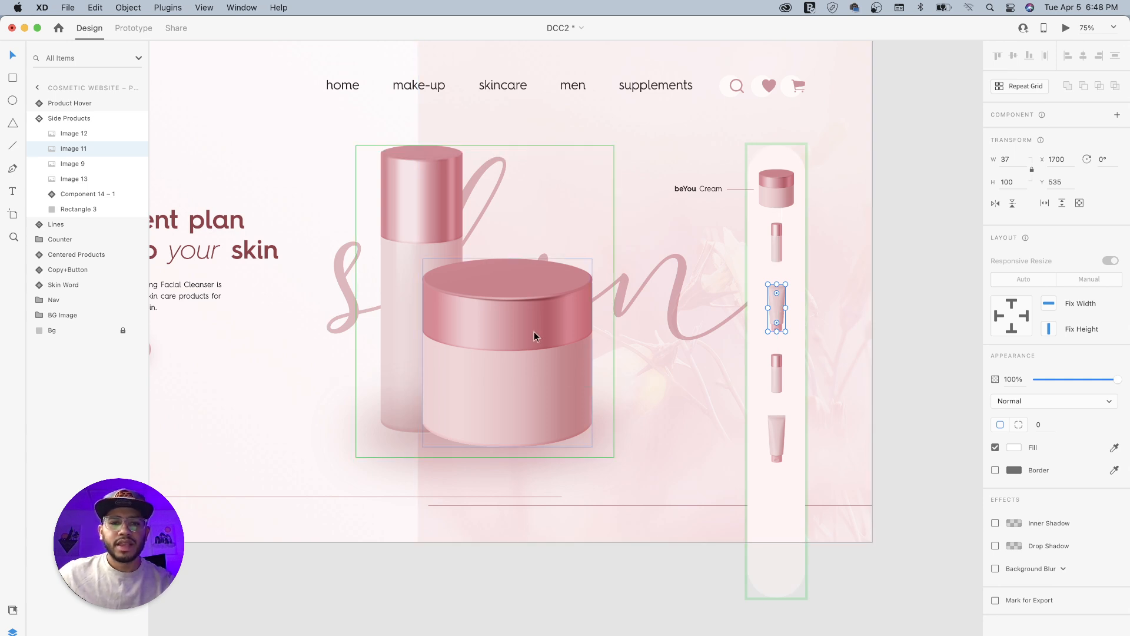
left_click(513, 323)
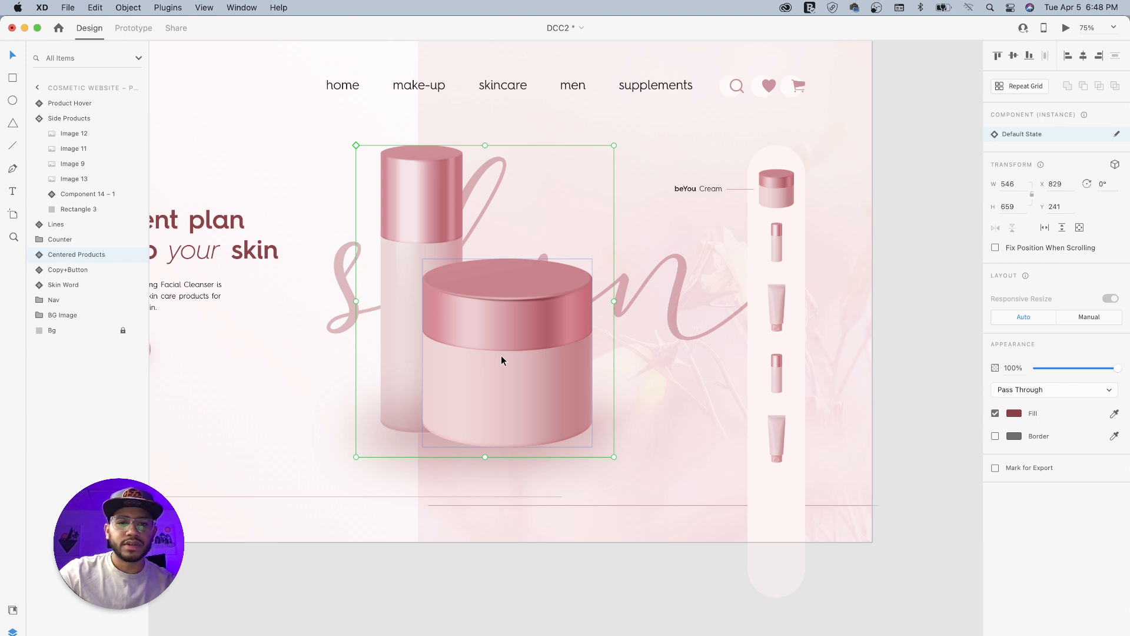
key("Delete")
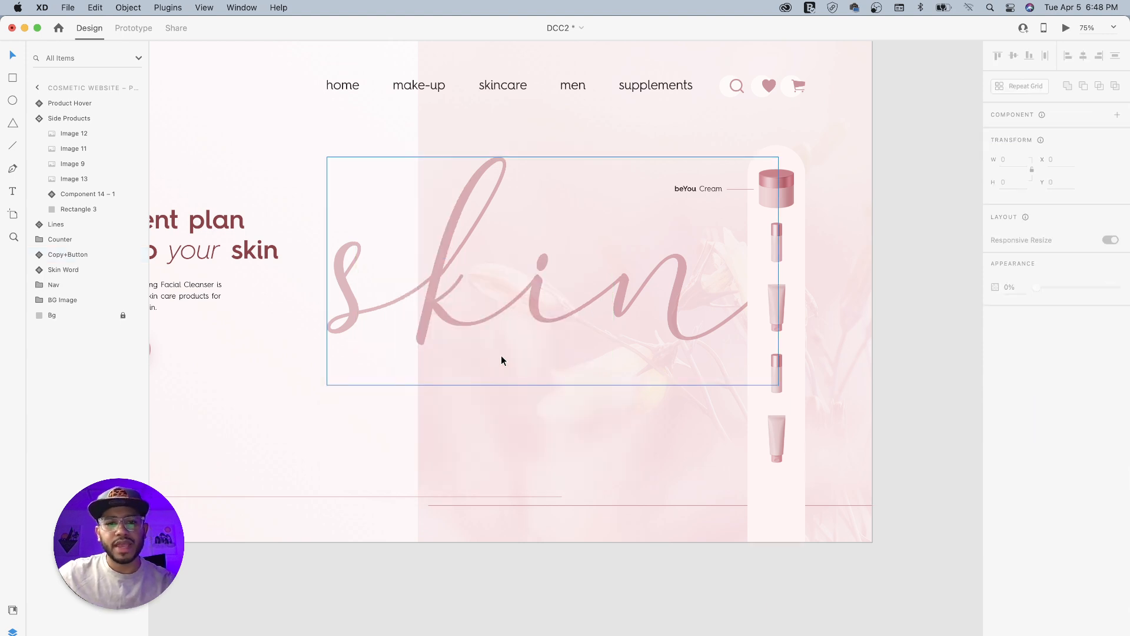
- Paste the tube image over the skin lettering, scale it to about 220 × 590 and position it near X 885, Y 259
key("super+v")
left_click_drag(777, 306, 597, 168)
left_click_drag(500, 308, 458, 299)
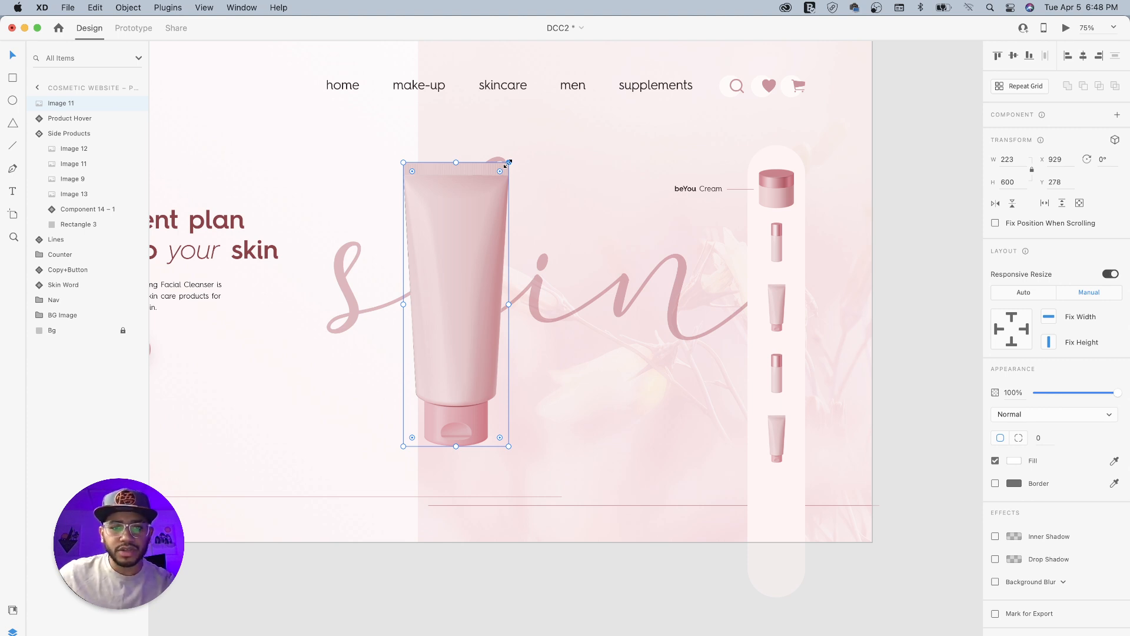
left_click_drag(508, 163, 550, 146)
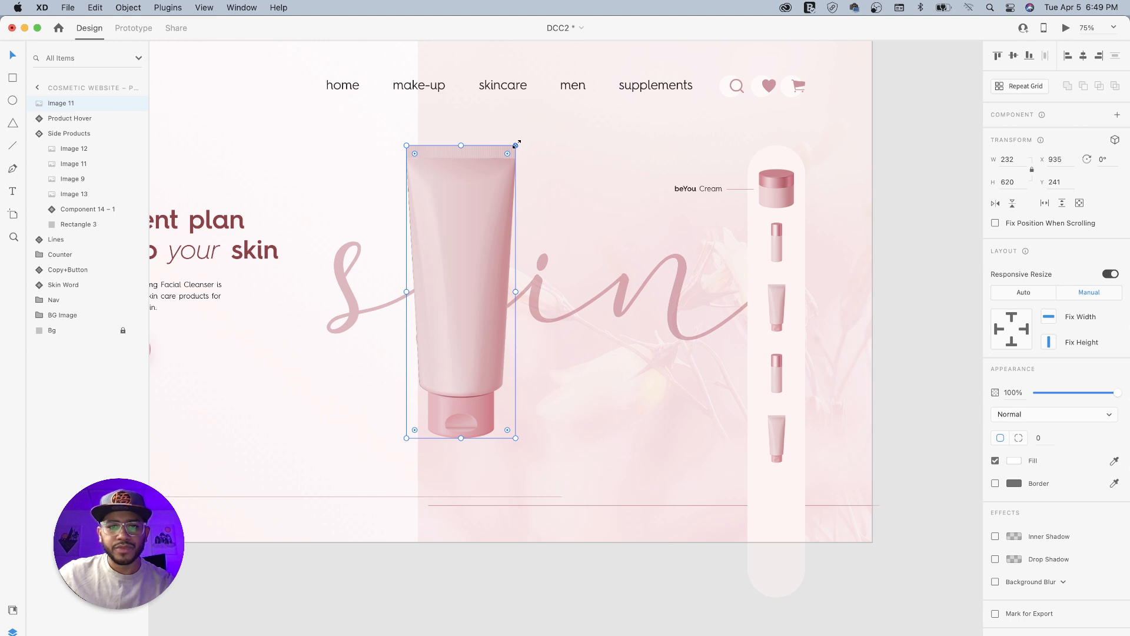
key("alt")
mouse_move(515, 144)
left_mouse_down()
mouse_move(515, 158)
mouse_move(524, 151)
left_mouse_up()
left_click_drag(458, 246, 436, 242)
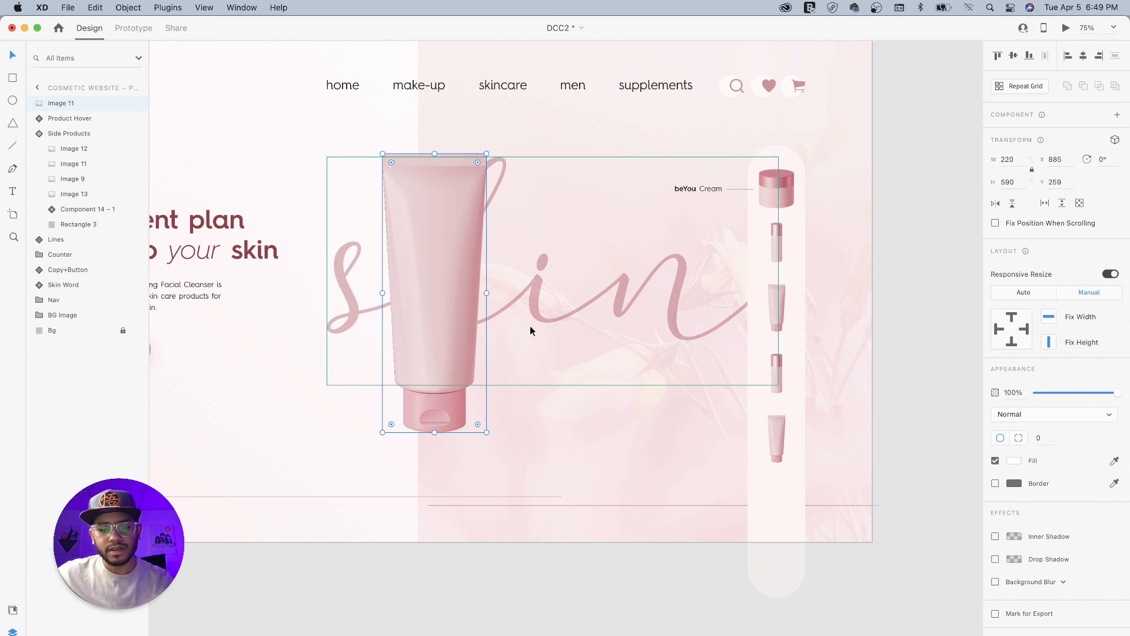
- Duplicate the large tube, shrink the copy to overlap the original's right side with bases aligned, and select both tubes
key("super+d")
left_click_drag(434, 257, 511, 263)
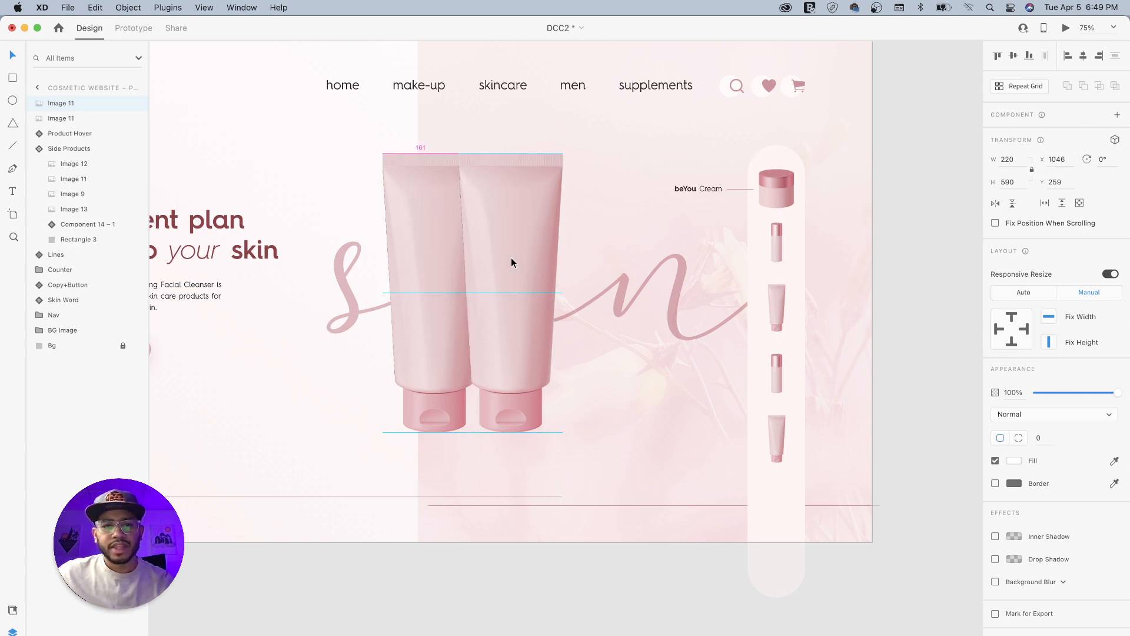
left_click_drag(563, 154, 533, 240)
left_click_drag(485, 312, 437, 306)
scroll(454, 299, "down", 1)
left_click(425, 274, "shift")
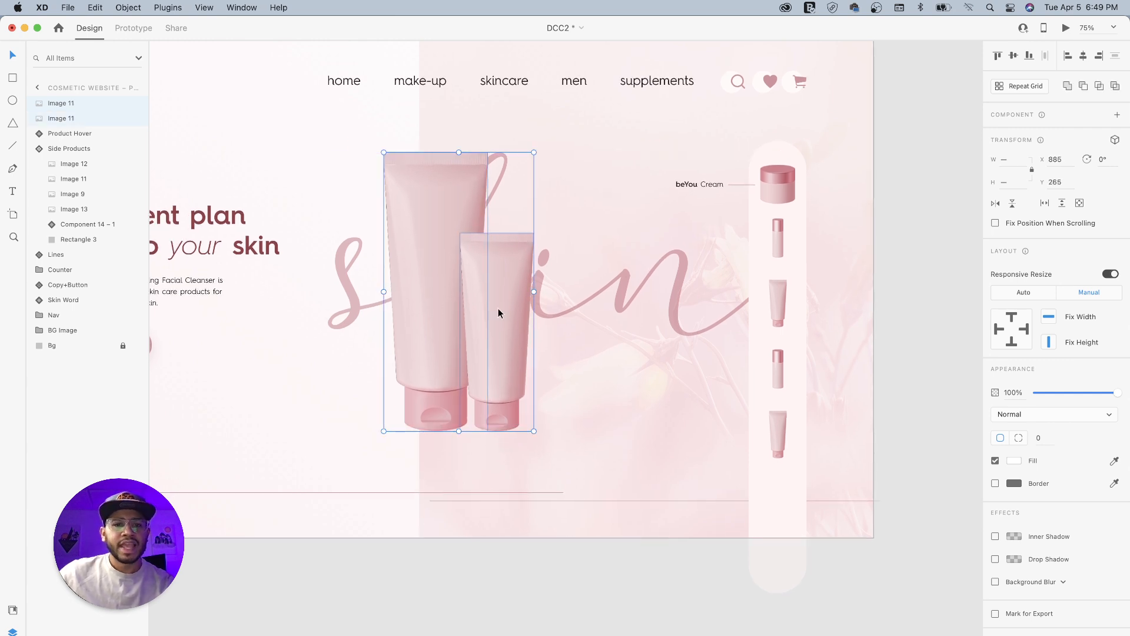
- Draw a borderless ellipse about 236 × 53 across the tube bases and fill it with the headline's dark red
left_click(13, 102)
left_click_drag(407, 411, 518, 435)
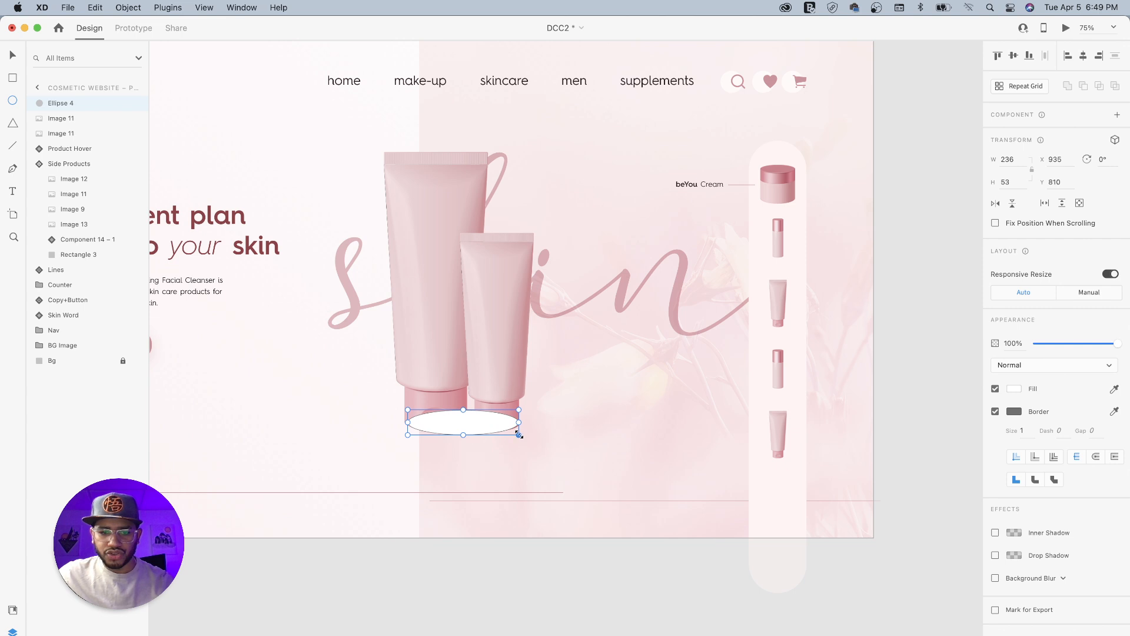
left_click(994, 410)
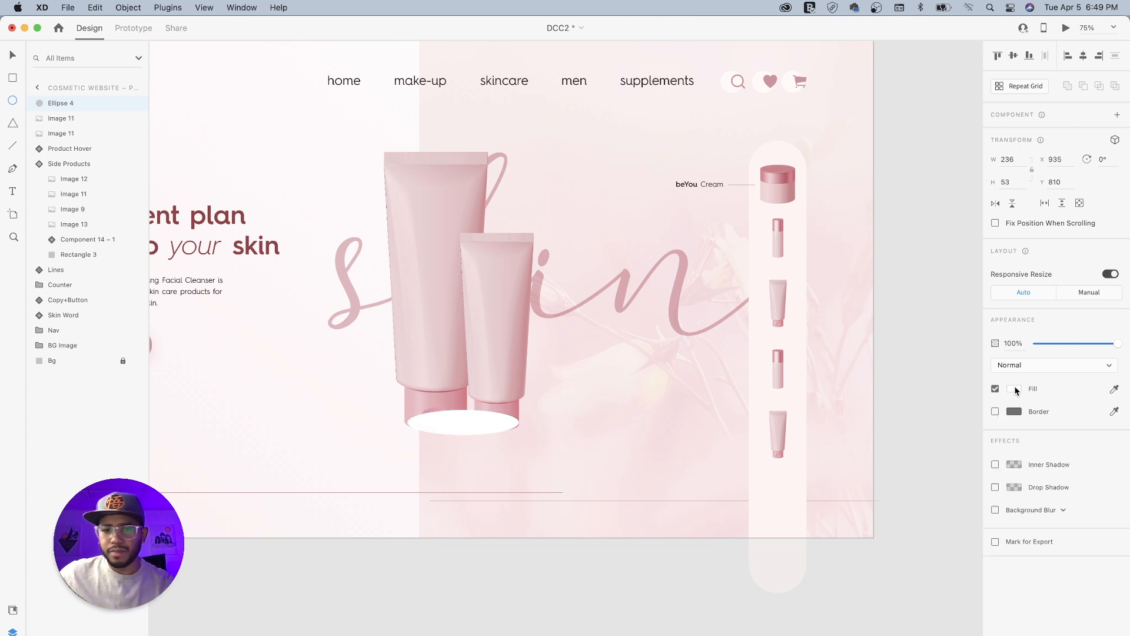
left_click(1114, 388)
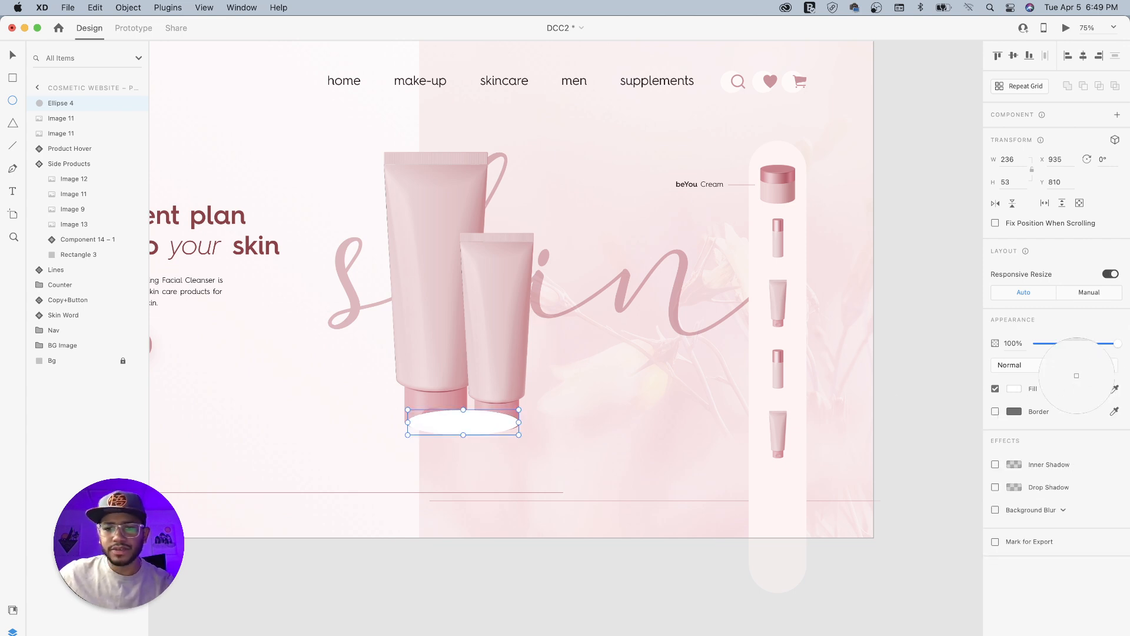
left_click(233, 218)
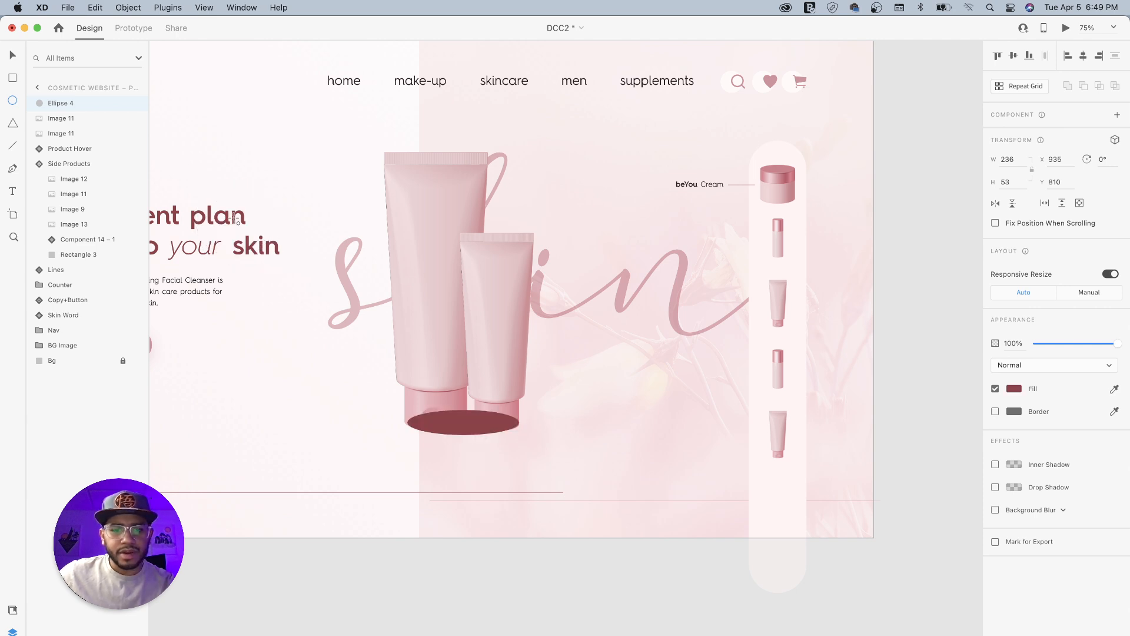
left_click(1114, 389)
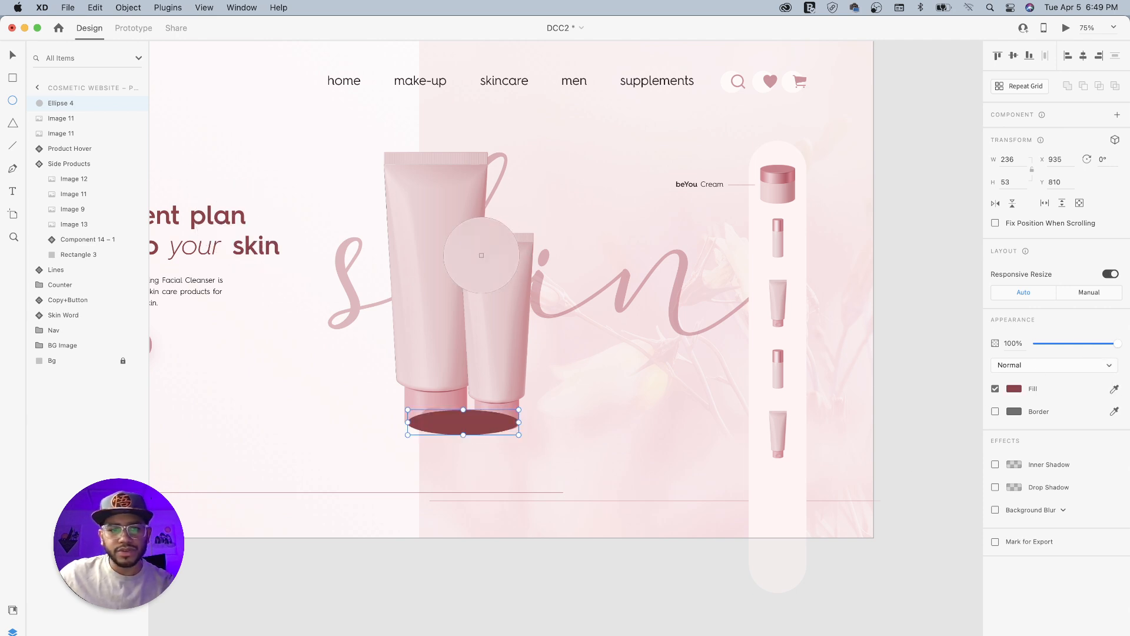
left_click(342, 272)
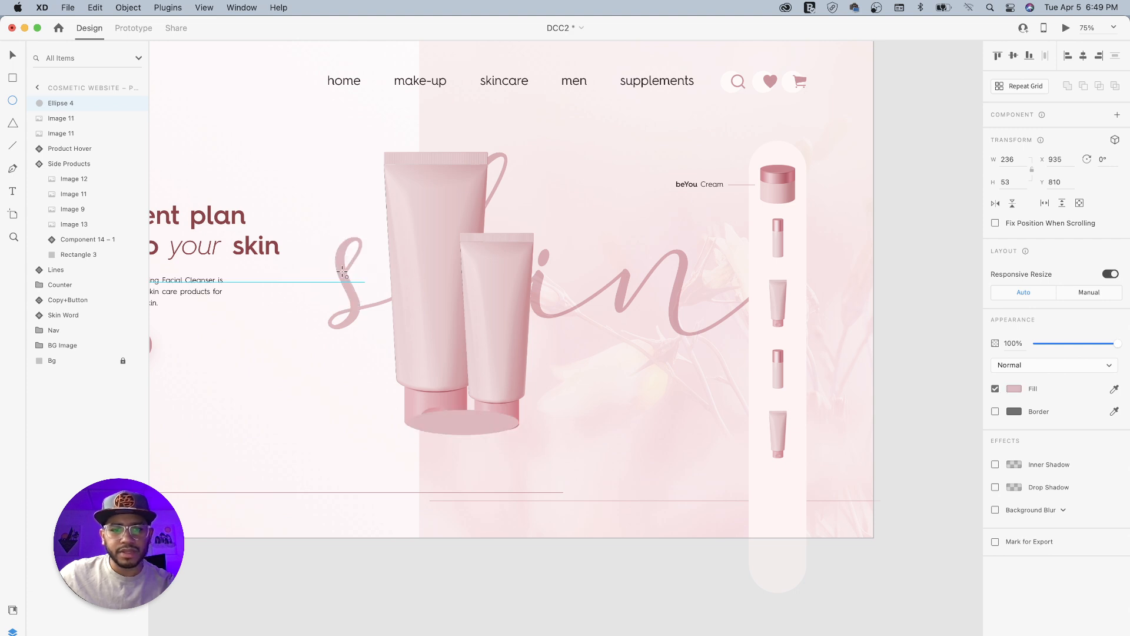
key("super+z")
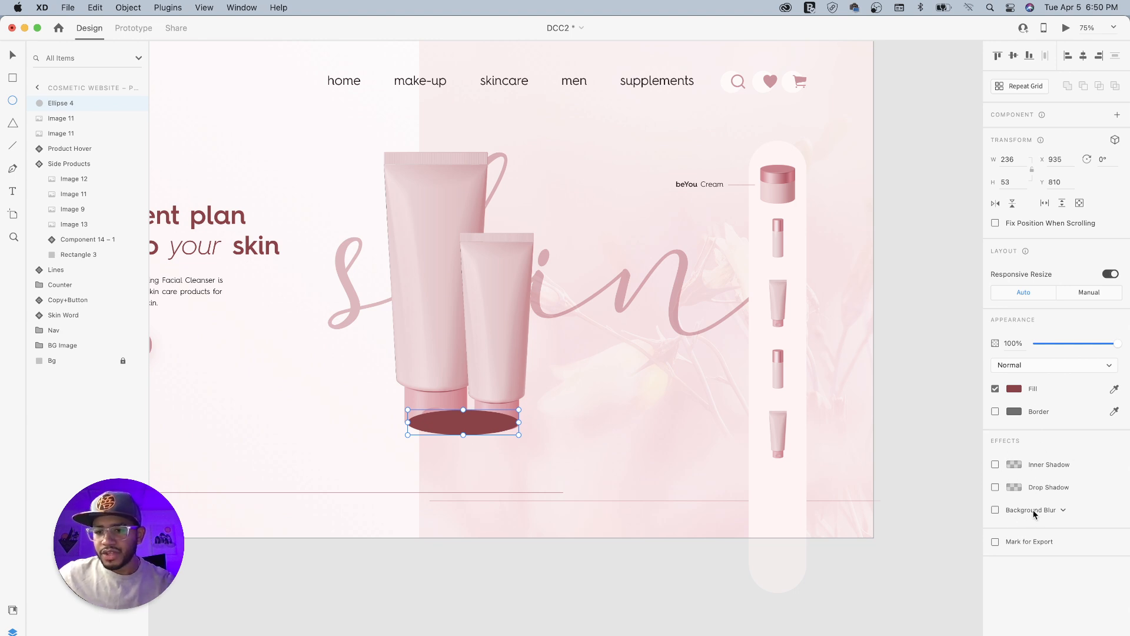
- Apply an Object Blur of 27 to the ellipse
left_click(1052, 511)
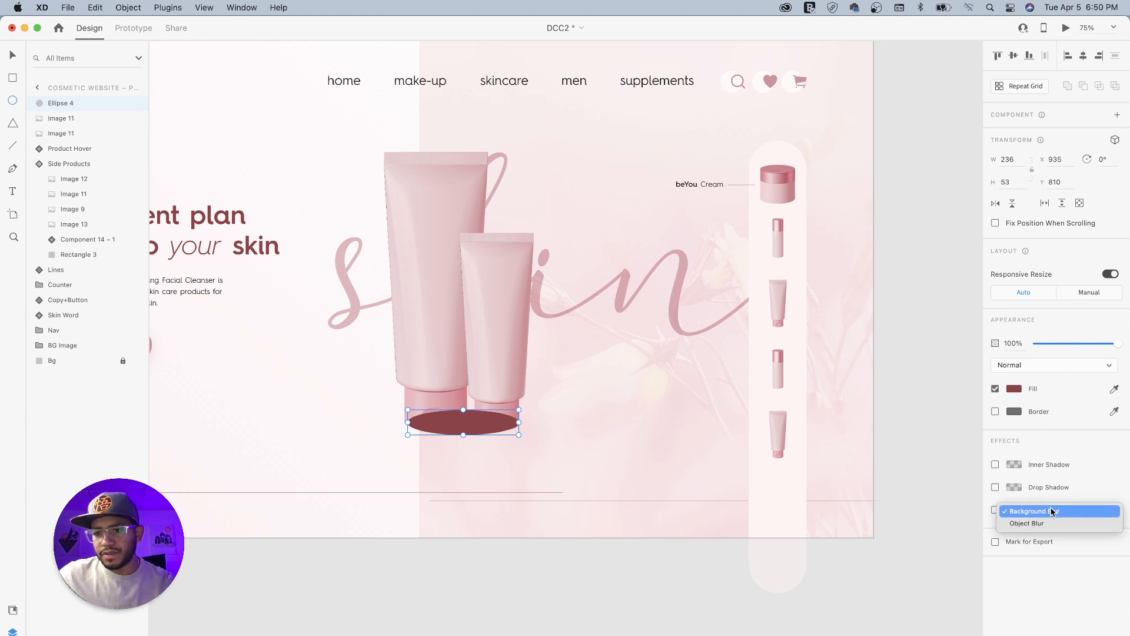
left_click(1033, 524)
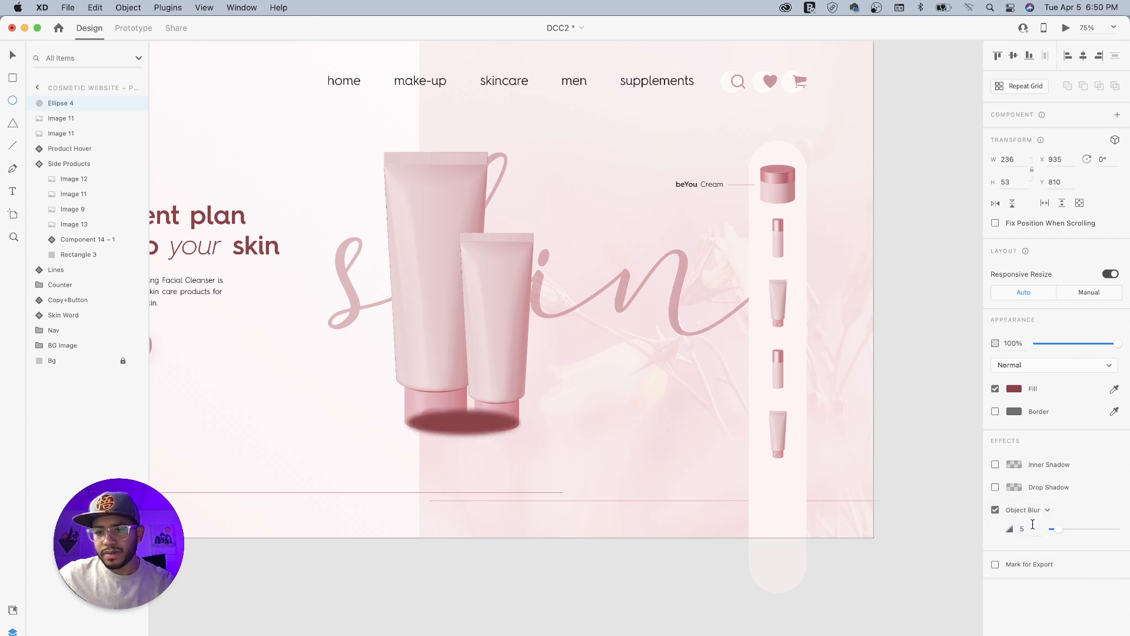
left_click_drag(1053, 530, 1087, 531)
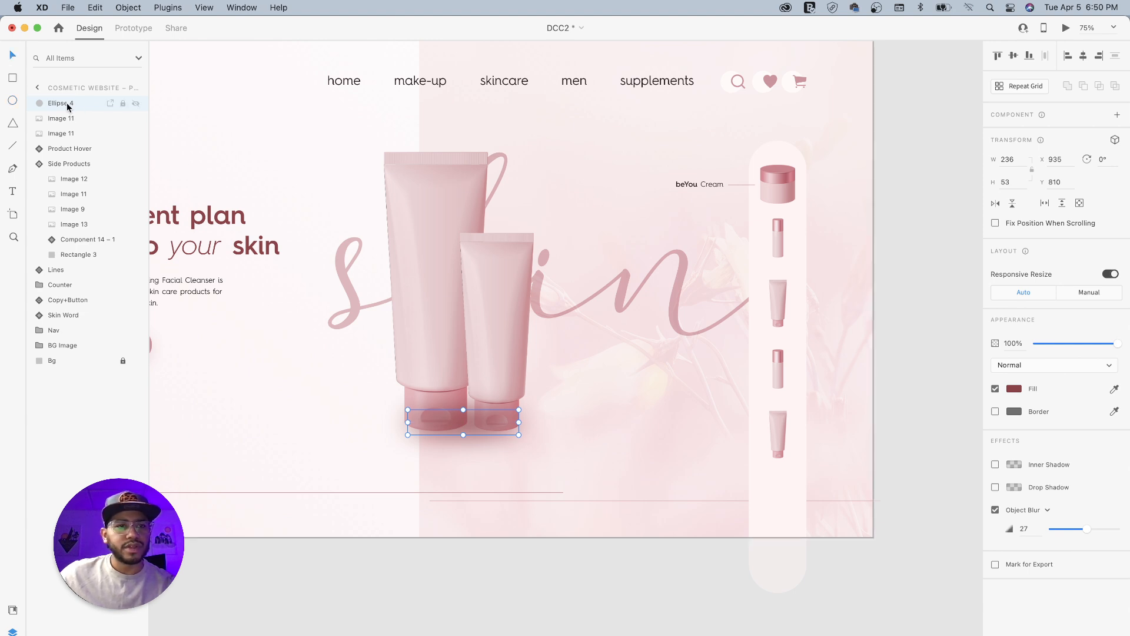
- Place the blurred ellipse behind both tubes and set its opacity to 76%
left_click_drag(61, 103, 62, 139)
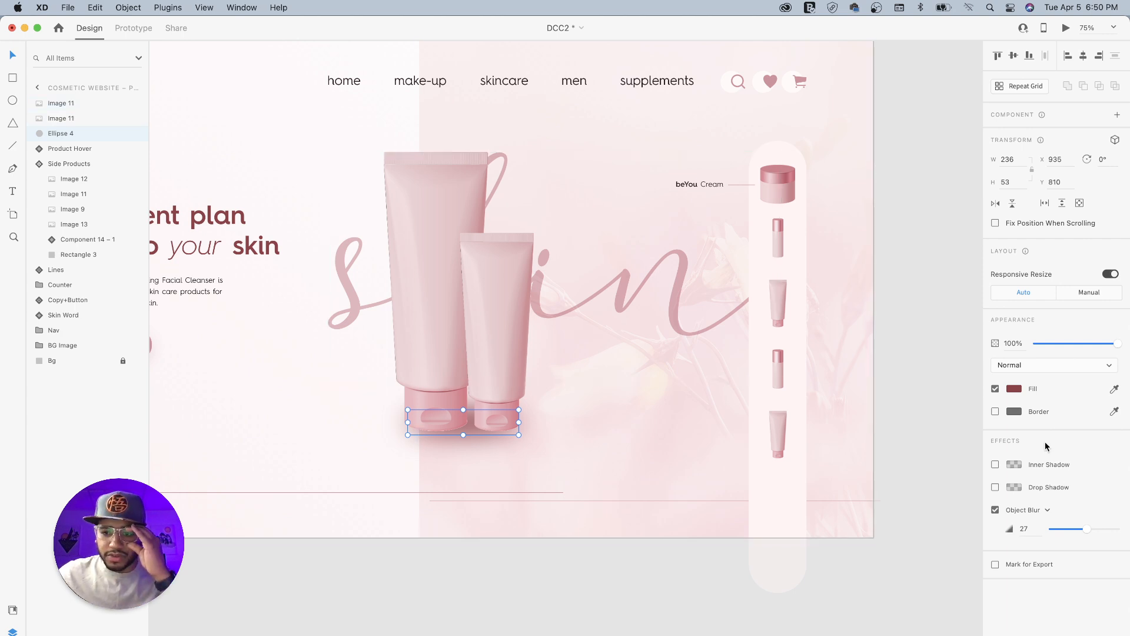
left_click_drag(1118, 344, 1093, 348)
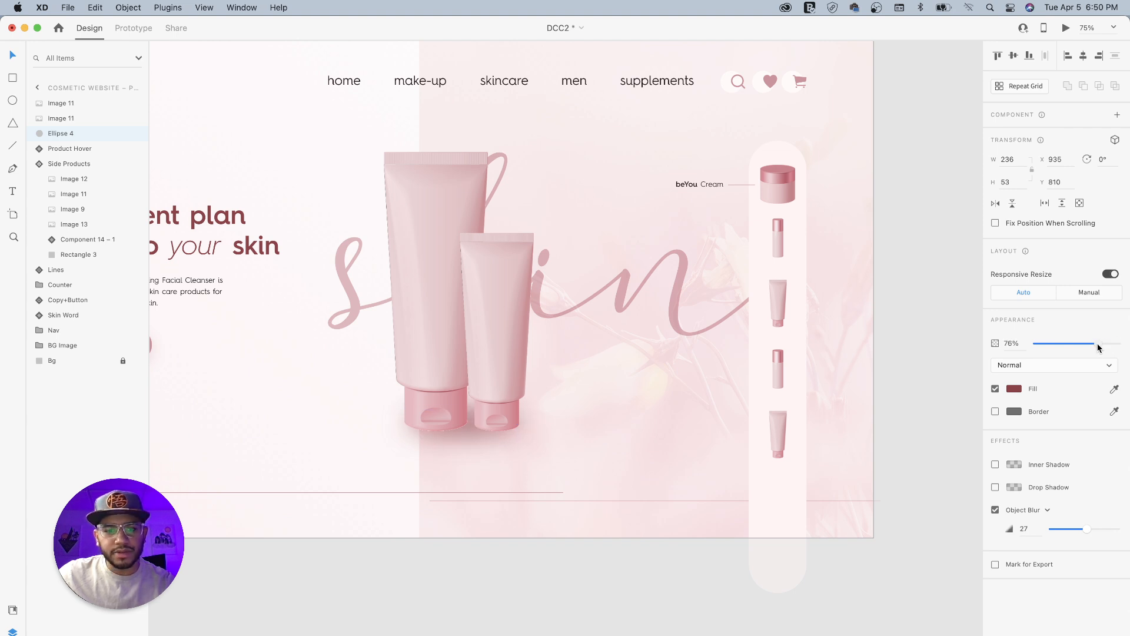
- Group the two tubes with their shadow ellipse and move the group down to Y 281
left_click(82, 108, "shift")
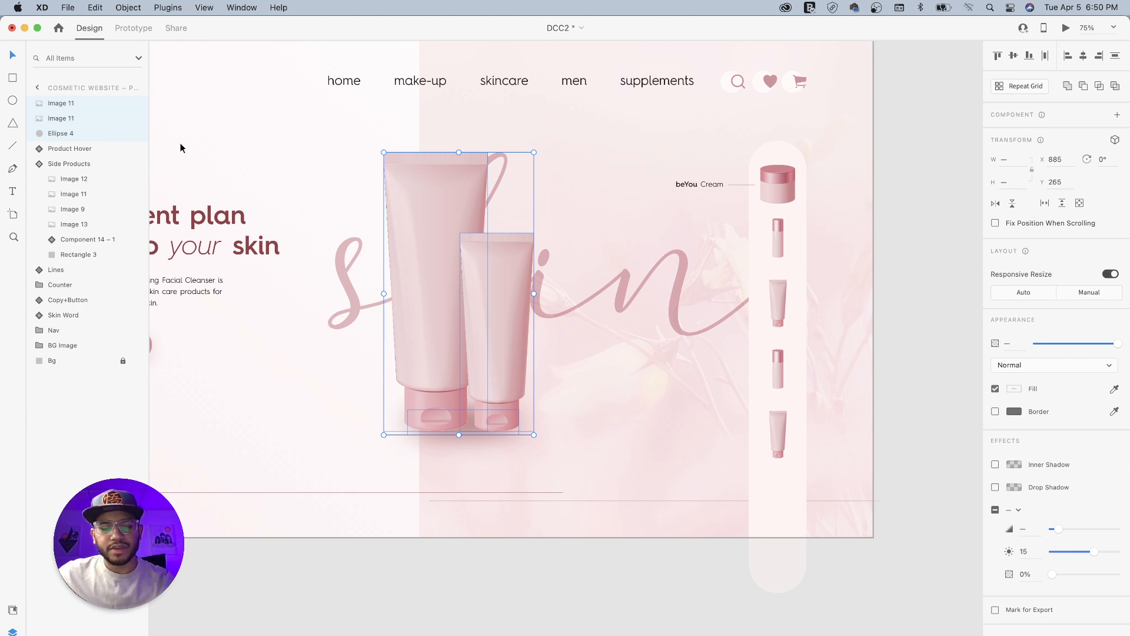
key("super+g")
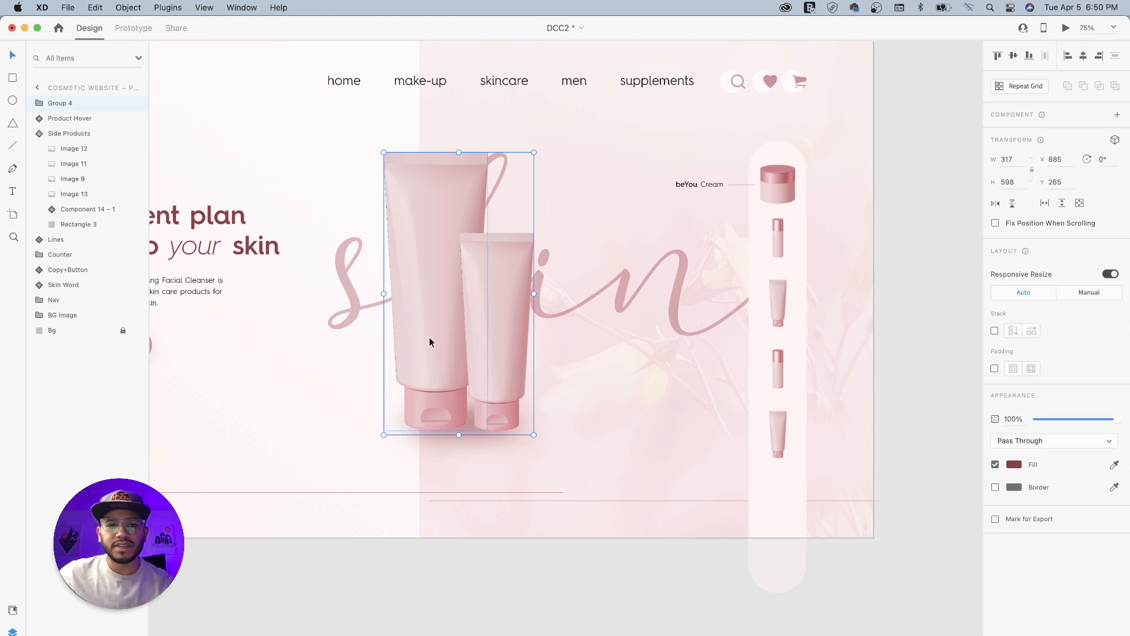
mouse_move(433, 303)
left_mouse_down()
mouse_move(432, 323)
mouse_move(433, 311)
left_mouse_up()
key("super+minus")
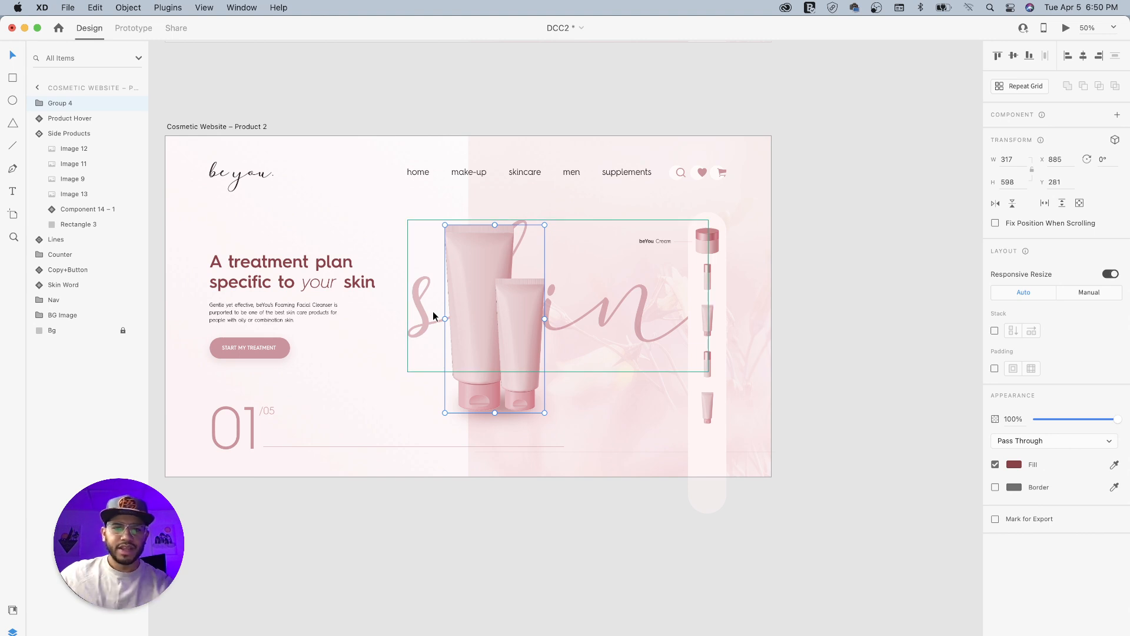
scroll(789, 302, "up", 2)
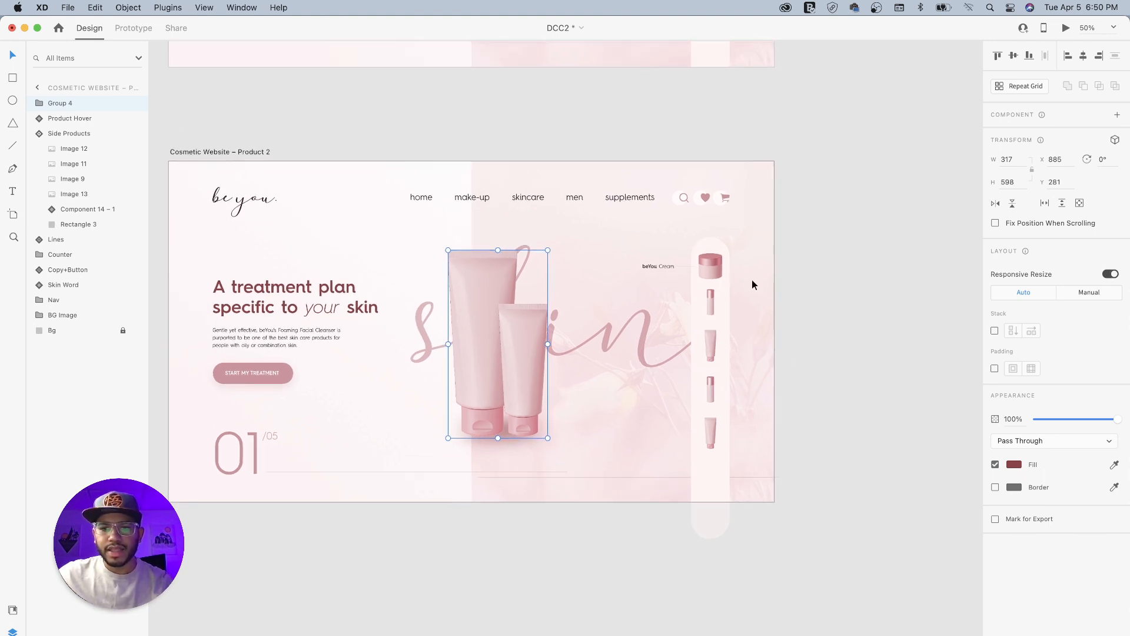
- Slightly shrink the cream jar thumbnail in the side product bar of the Product 2 artboard, keeping it centred in place
double_click(715, 265)
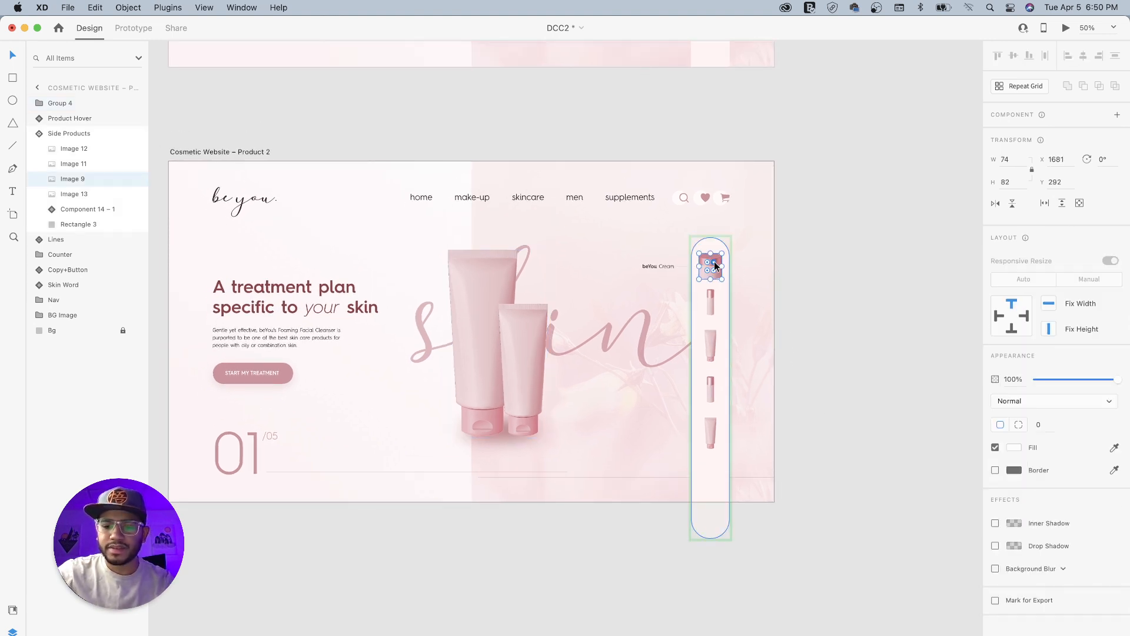
key("super+plus")
scroll(714, 261, "right", 5)
scroll(715, 262, "up", 2)
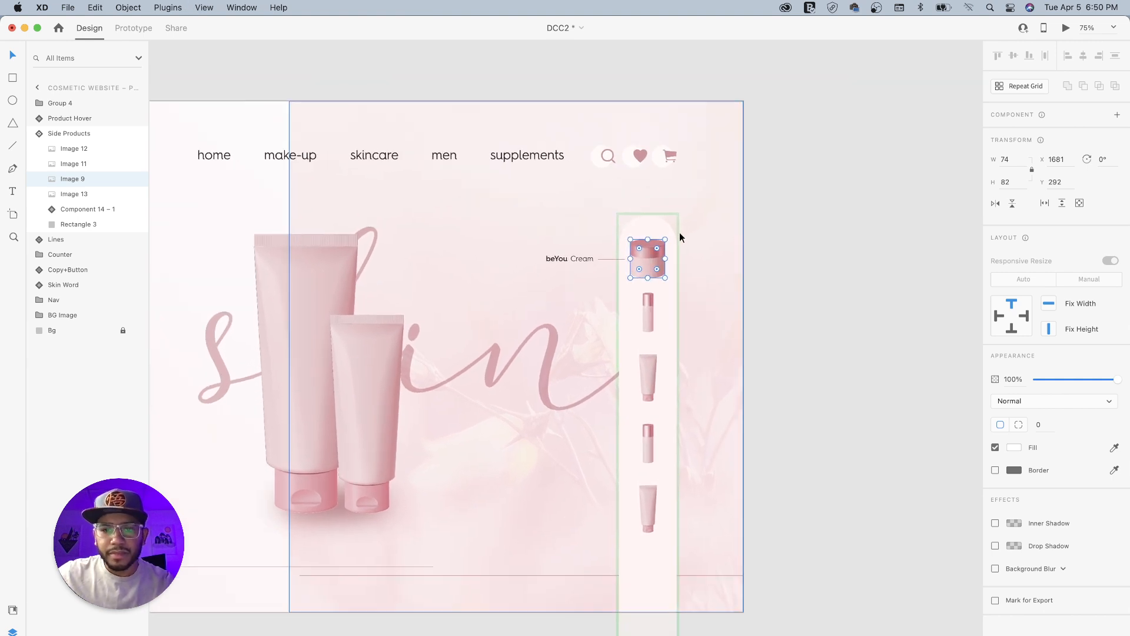
key("alt")
left_click_drag(666, 239, 663, 243)
- Move the product label down beside the third thumbnail and enlarge that tube thumbnail to about 59 × 158
left_click_drag(578, 259, 573, 377)
double_click(646, 372)
left_click_drag(657, 352, 669, 345)
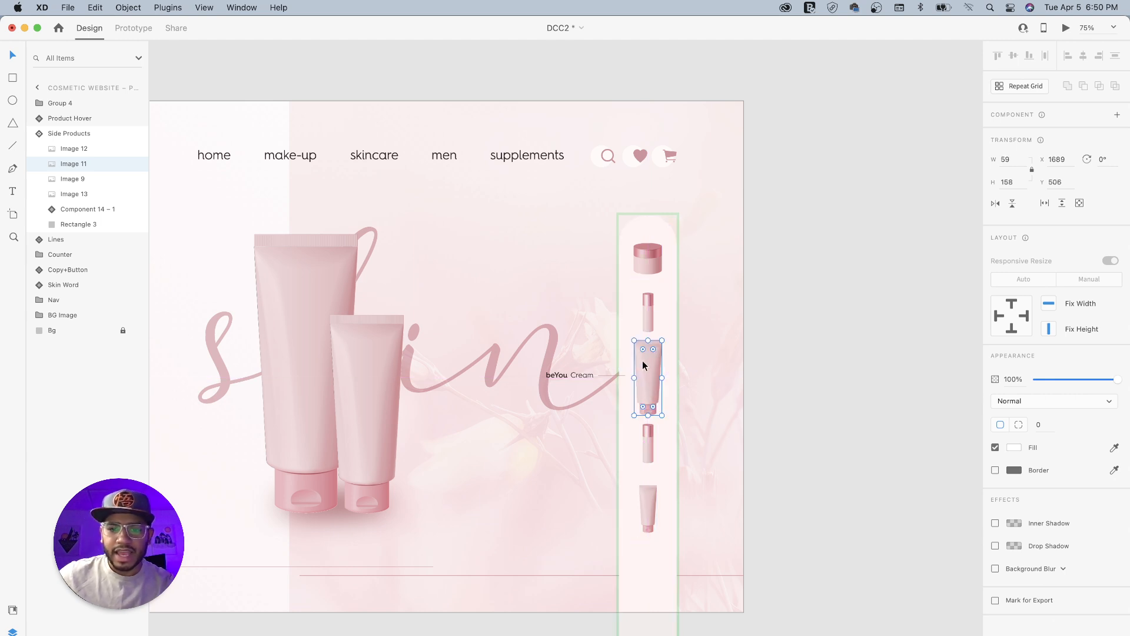
- Change the product label beside the enlarged tube thumbnail to read "beYou Lotion"
double_click(584, 378)
double_click(583, 376)
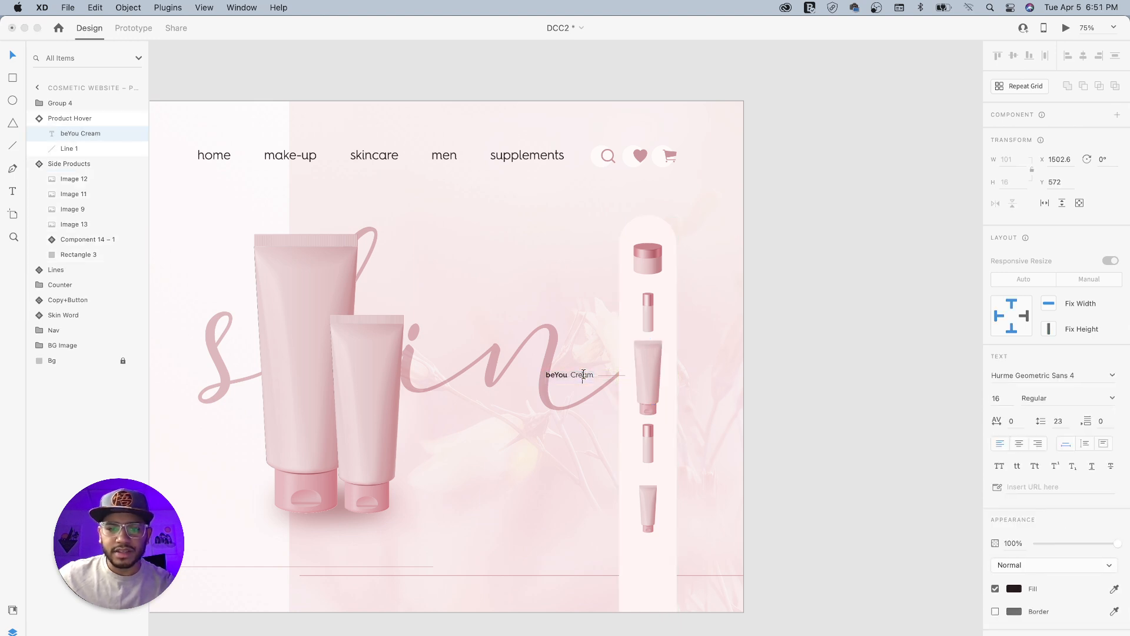
left_click_drag(574, 375, 611, 379)
type("Cle")
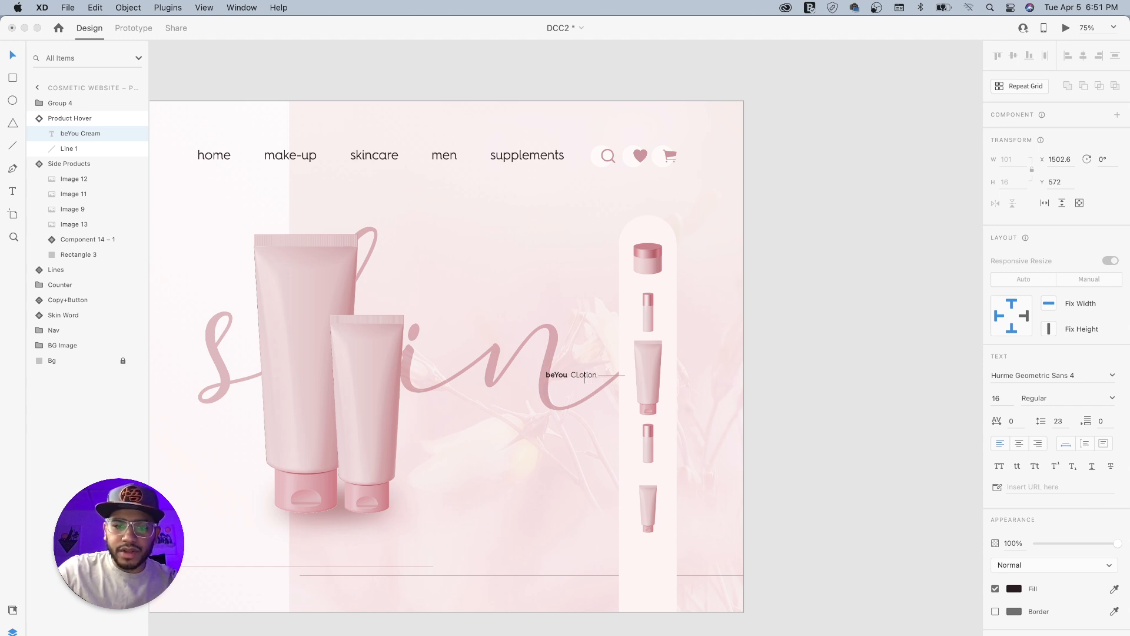
key("BackSpace")
key("Escape")
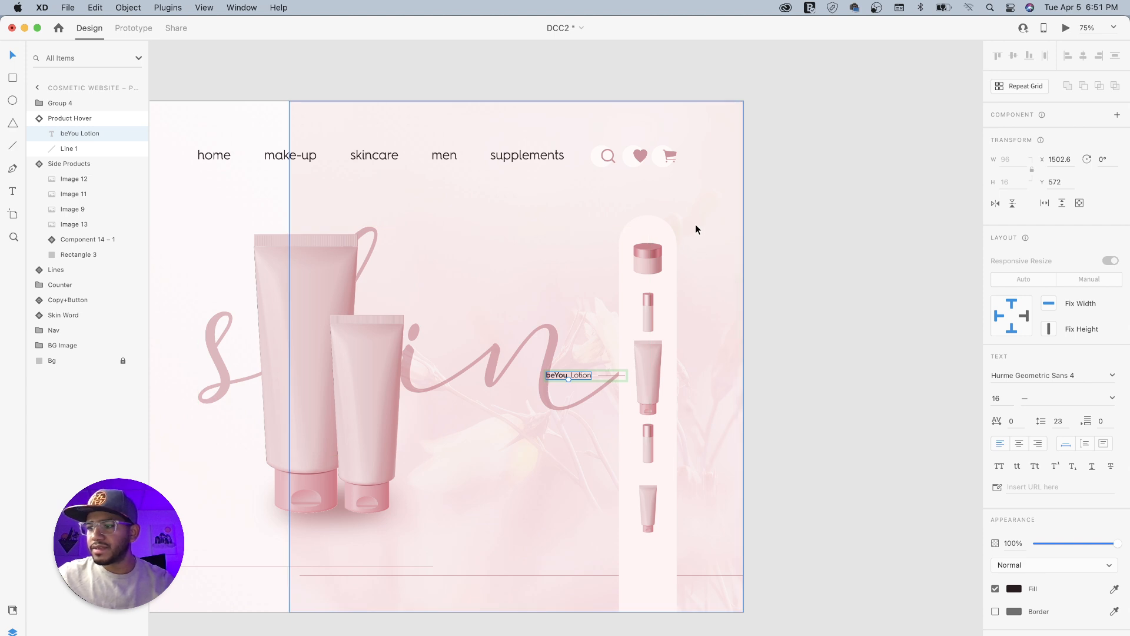
left_click_drag(560, 258, 618, 307)
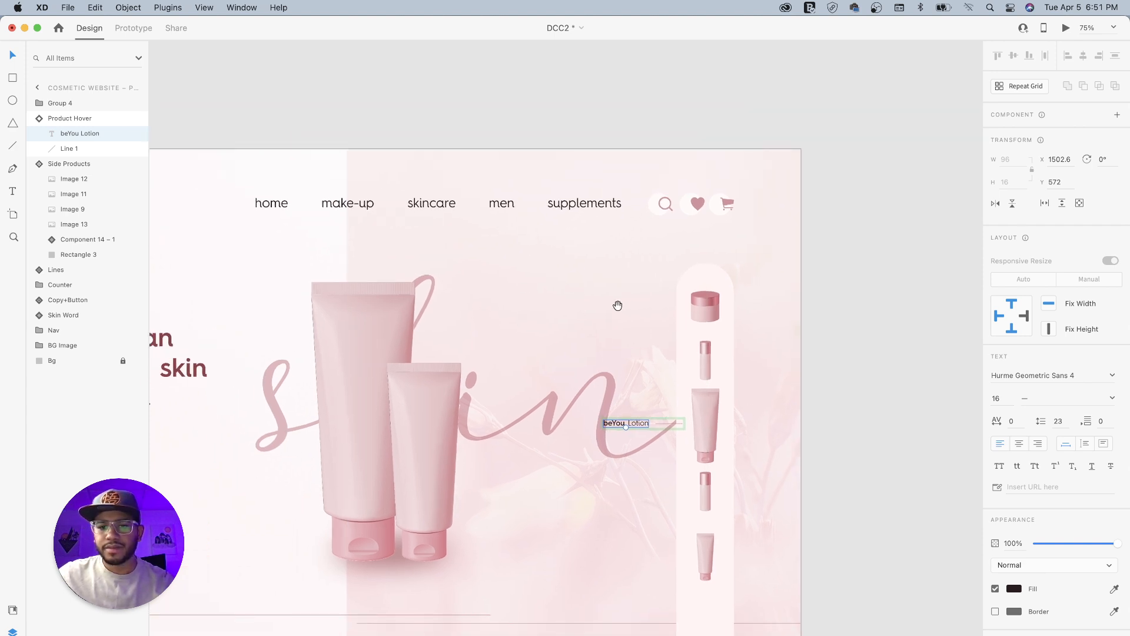
left_click_drag(527, 285, 595, 291)
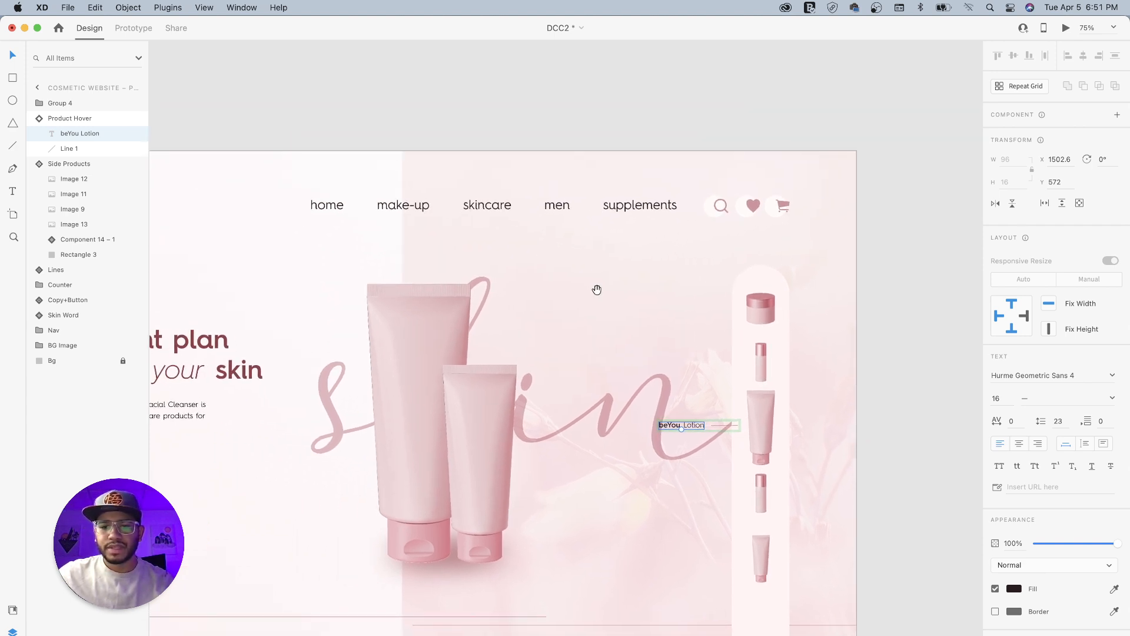
left_click(900, 366)
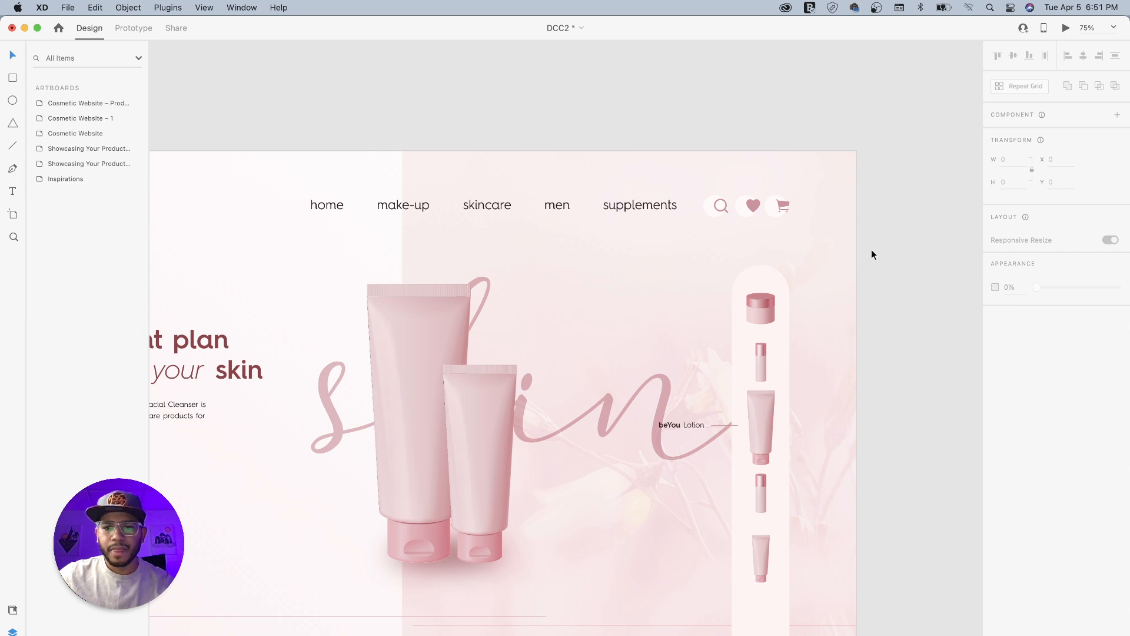
- Link the third side thumbnail on Cosmetic Website – 1 to Cosmetic Website – Product 2 using Tap, Auto-Animate, Ease In-Out and 1 s
left_click_drag(638, 389, 657, 290)
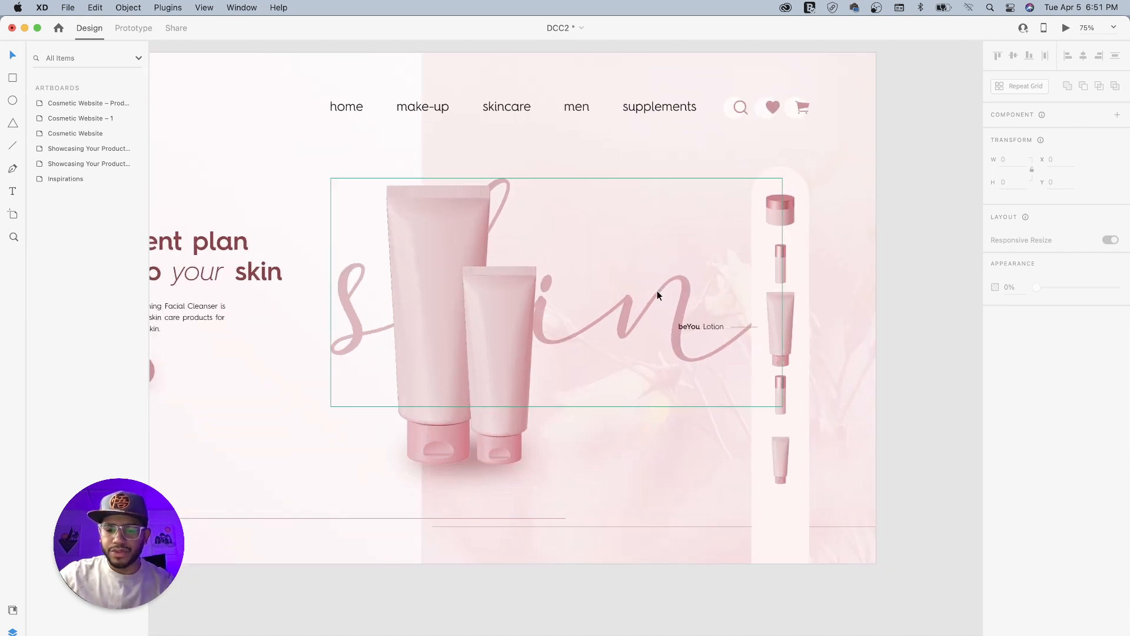
key("super+minus")
key("super+minus")
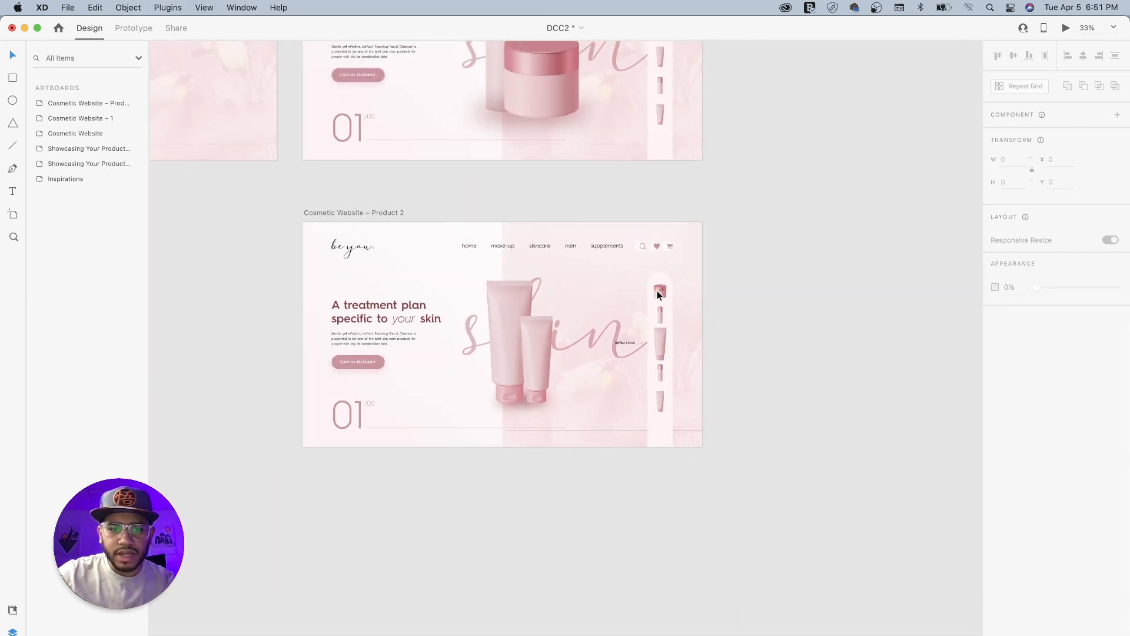
left_click_drag(732, 256, 770, 300)
left_click_drag(701, 312, 716, 451)
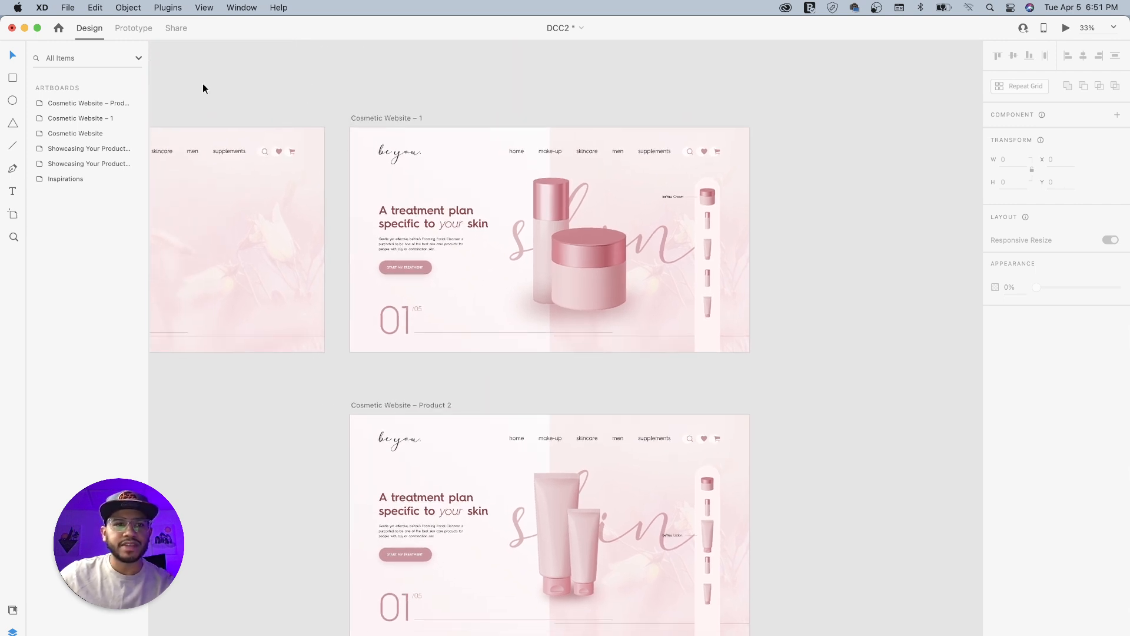
left_click(134, 28)
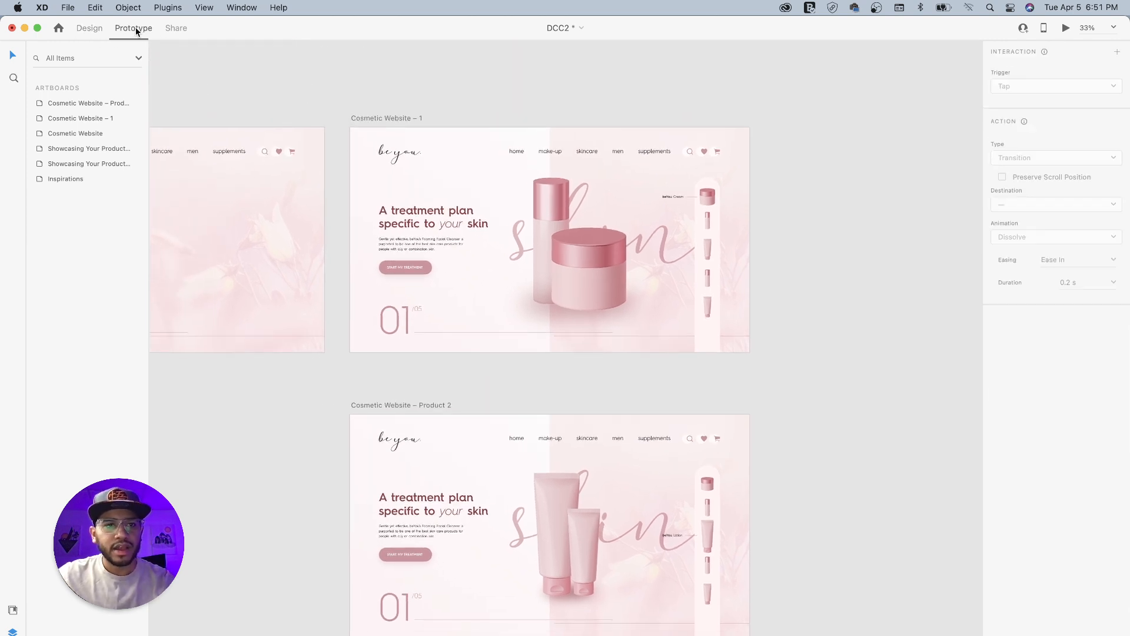
left_click(389, 118)
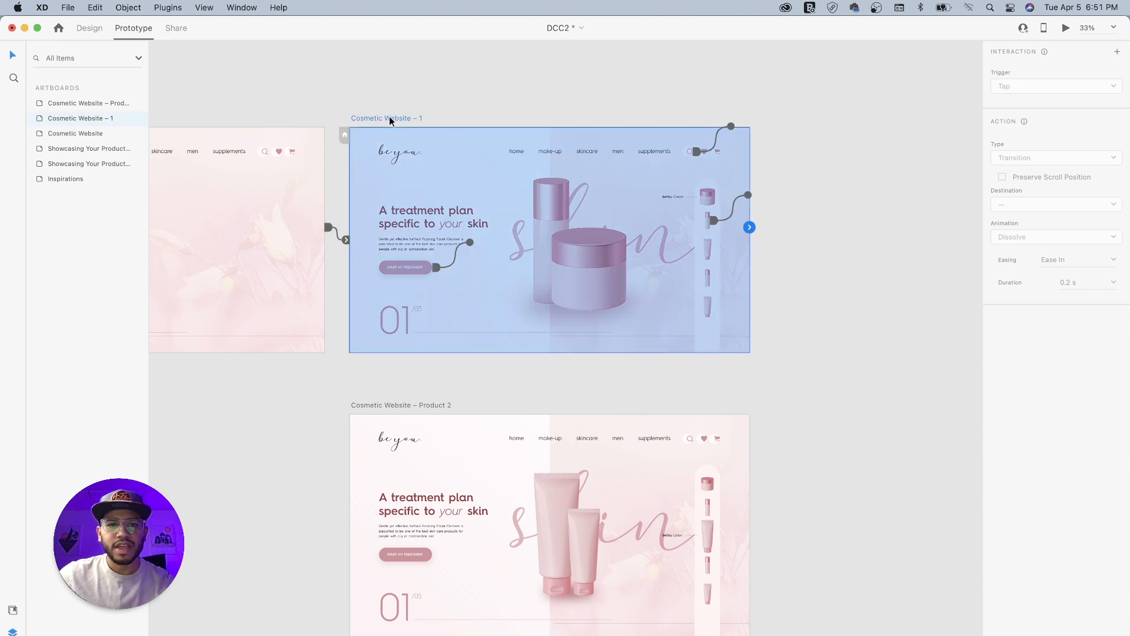
left_click(708, 252)
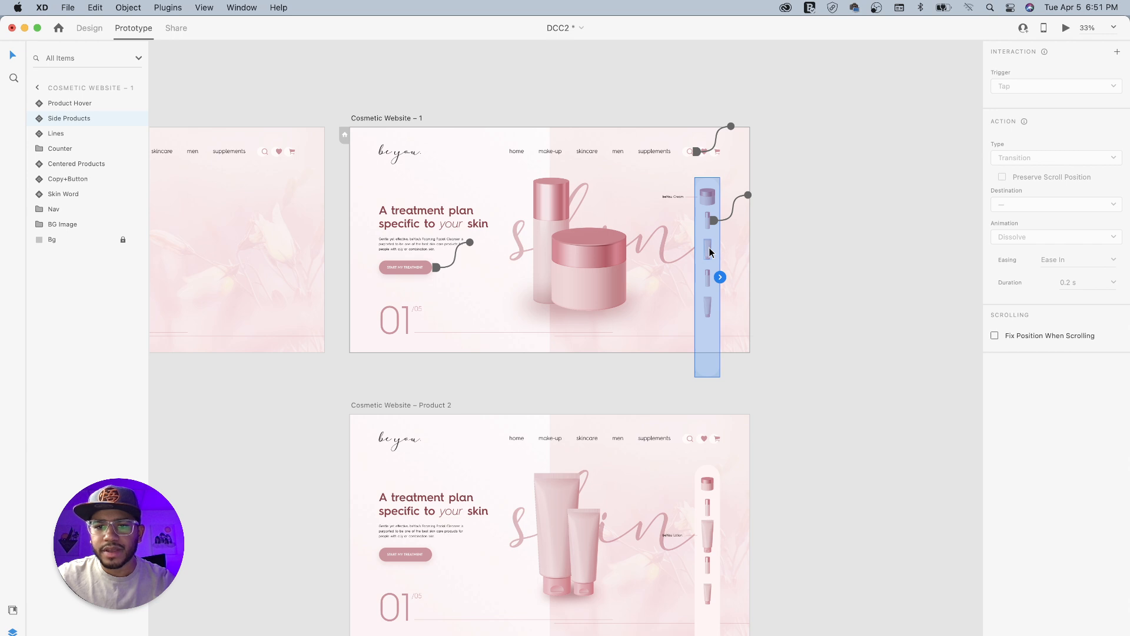
double_click(709, 252)
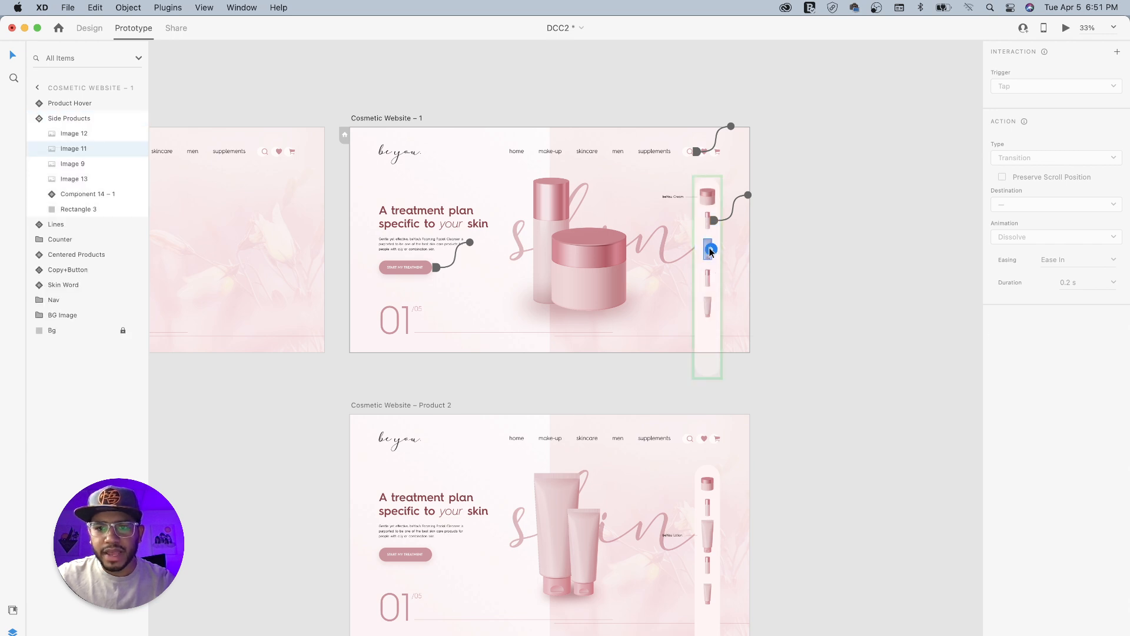
left_click_drag(719, 250, 661, 431)
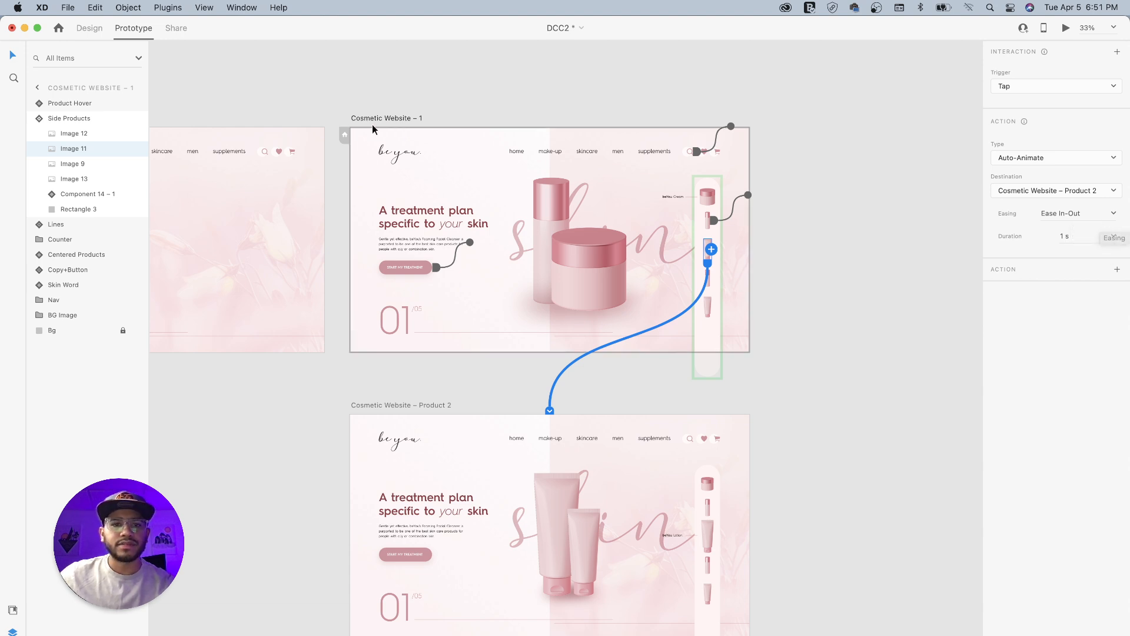
- Preview the prototype from the Cosmetic Website artboard, test the third product thumbnail's transition to Product 2, and close the preview
left_click(337, 96)
scroll(277, 88, "left", 5)
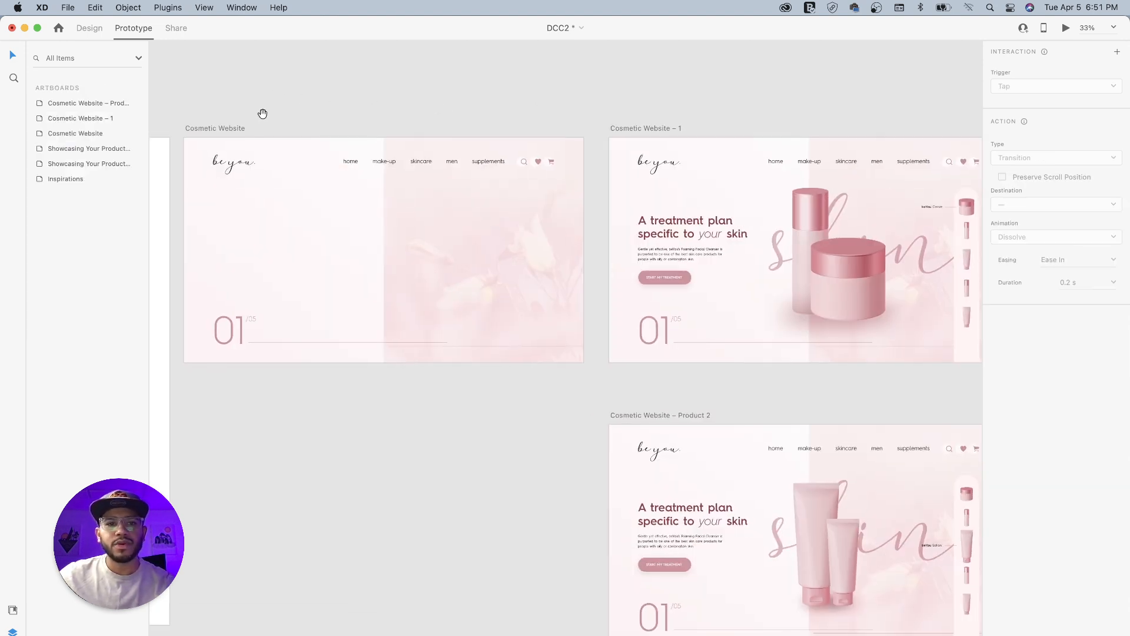
left_click(228, 126)
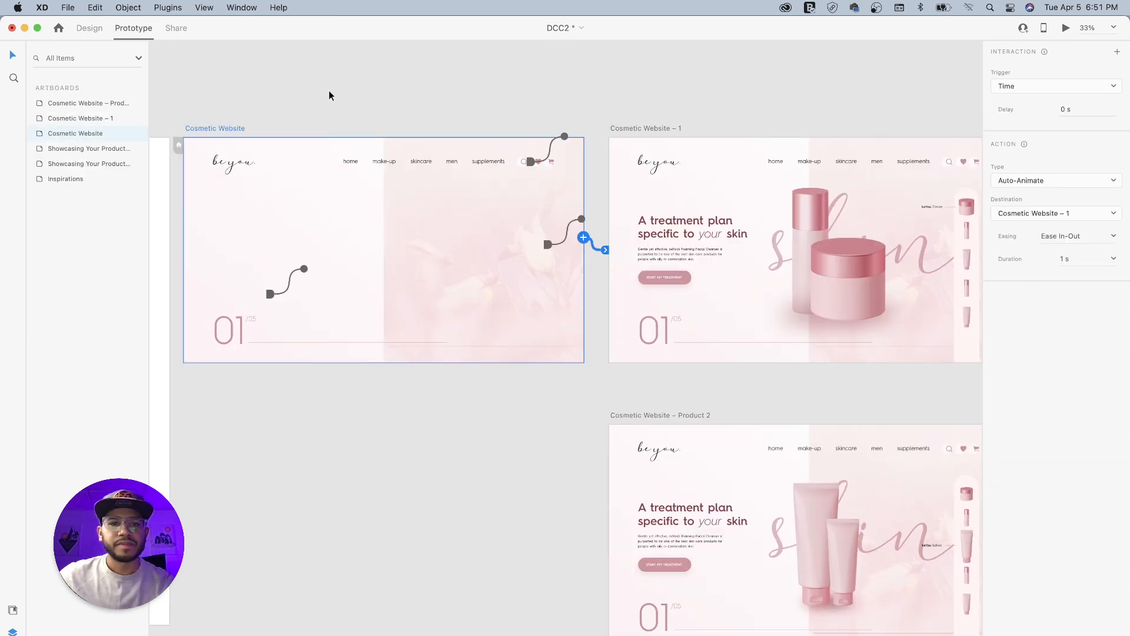
left_click(1067, 29)
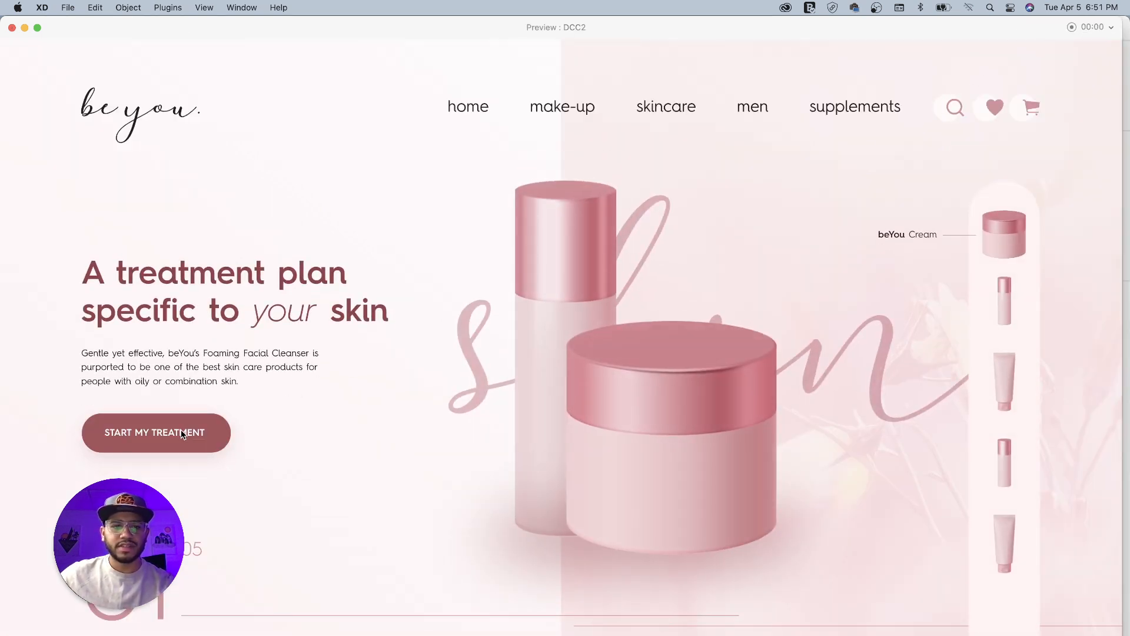
left_click(1004, 376)
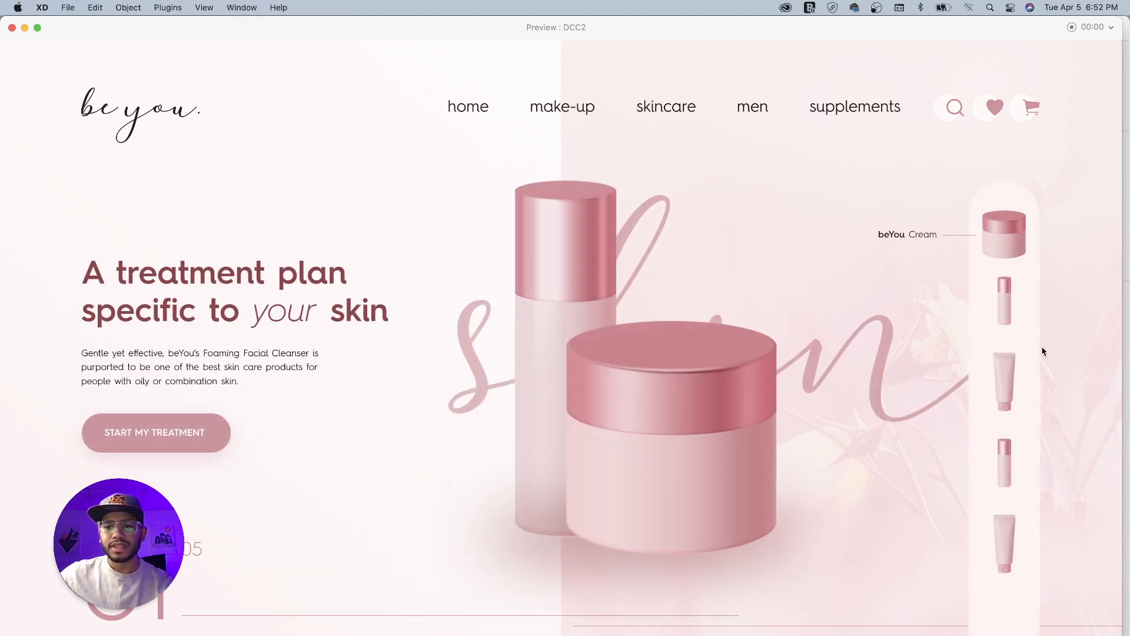
left_click(1003, 377)
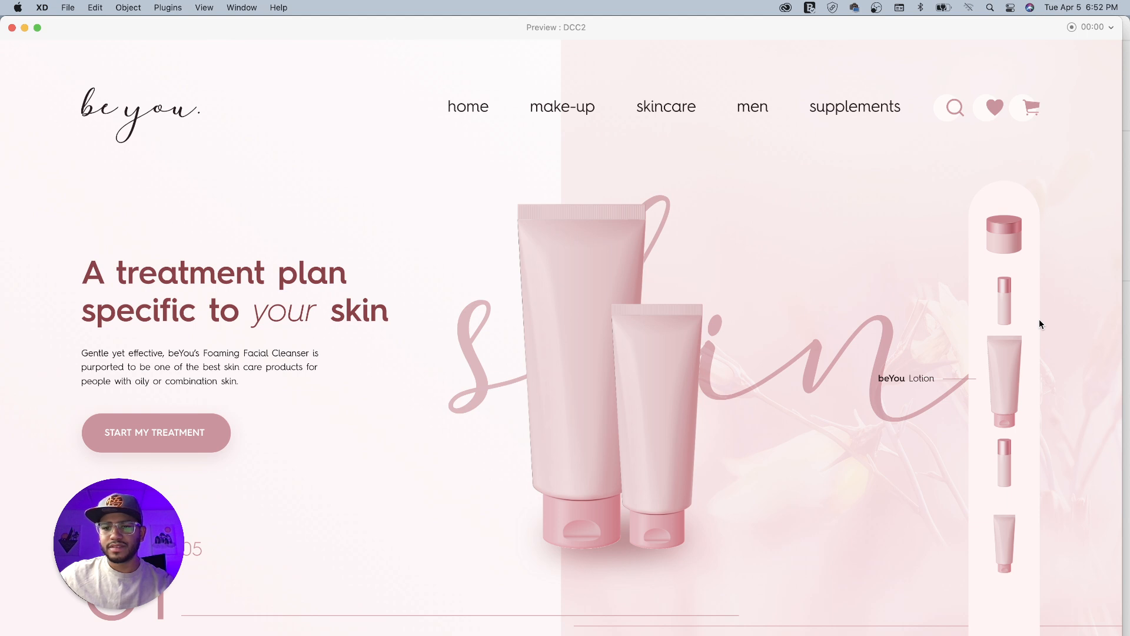
left_click(11, 29)
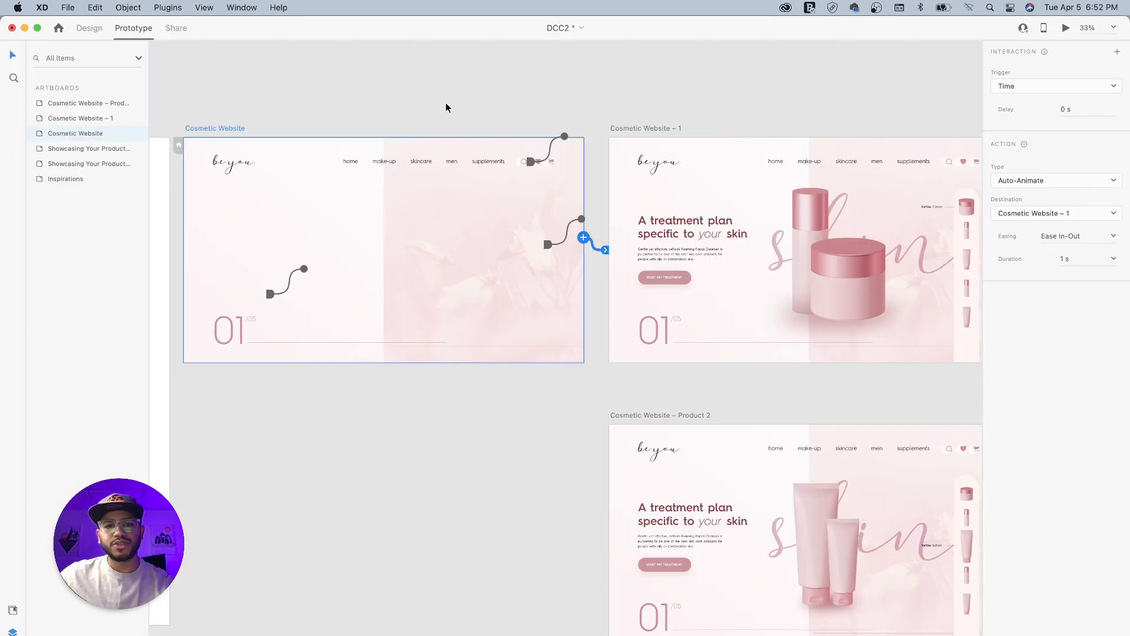
left_click(514, 93)
left_click(967, 294)
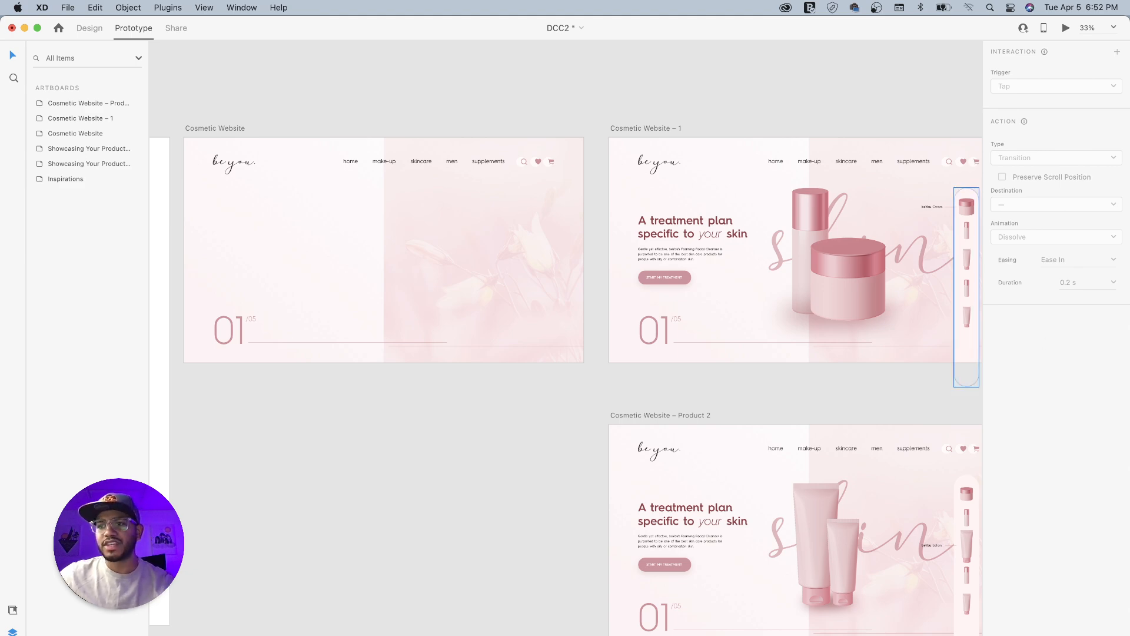